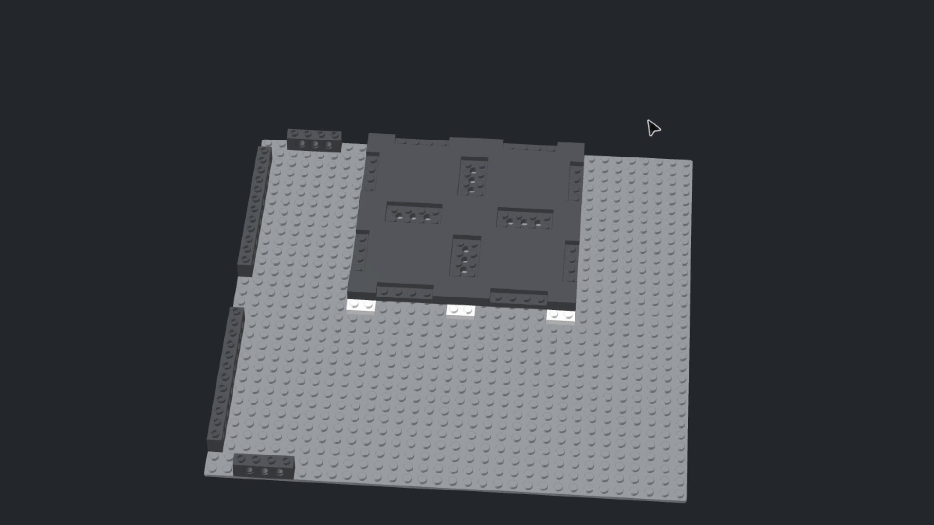
Duplicate the square dark road section and fit the copy beside the first one on the baseplate
{"action": "left_click", "coordinate": [365, 267]}
{"action": "key", "text": "ctrl+v"}
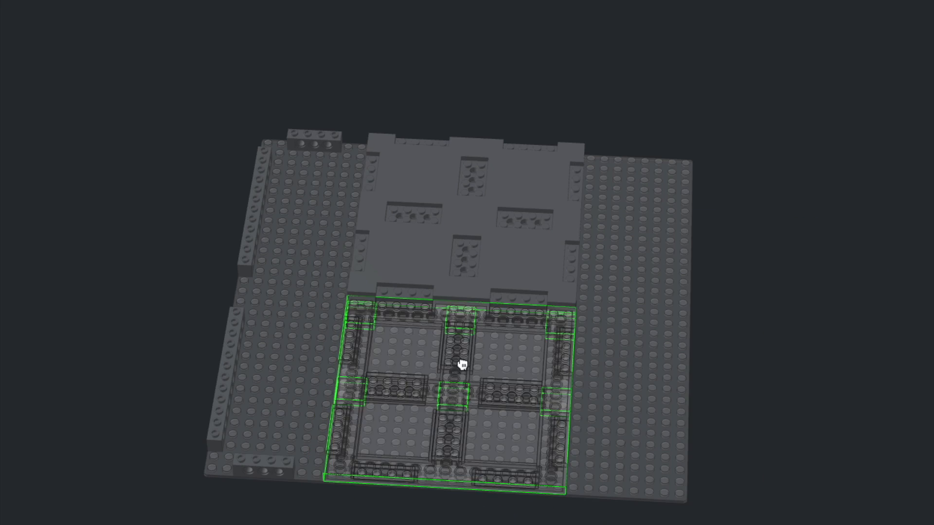
{"action": "right_click_drag", "start_coordinate": [454, 396], "coordinate": [419, 398]}
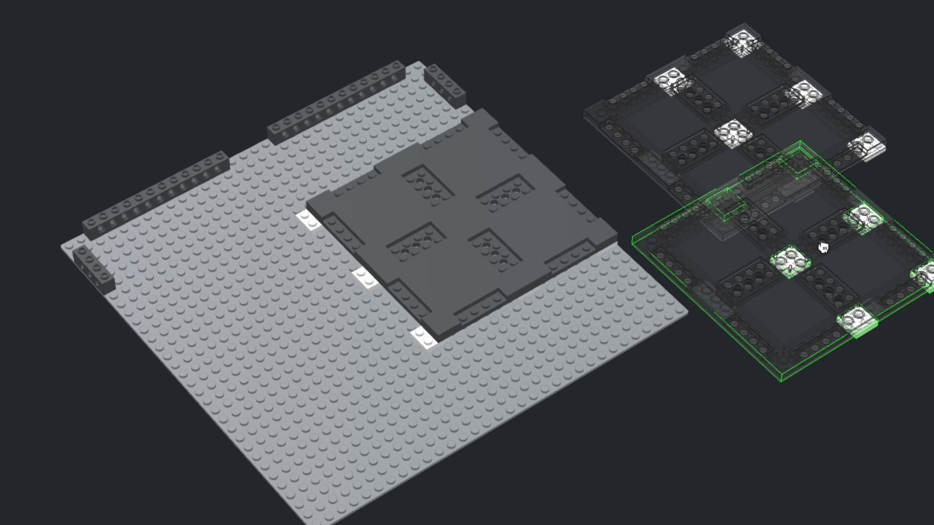
{"action": "left_click", "coordinate": [823, 248]}
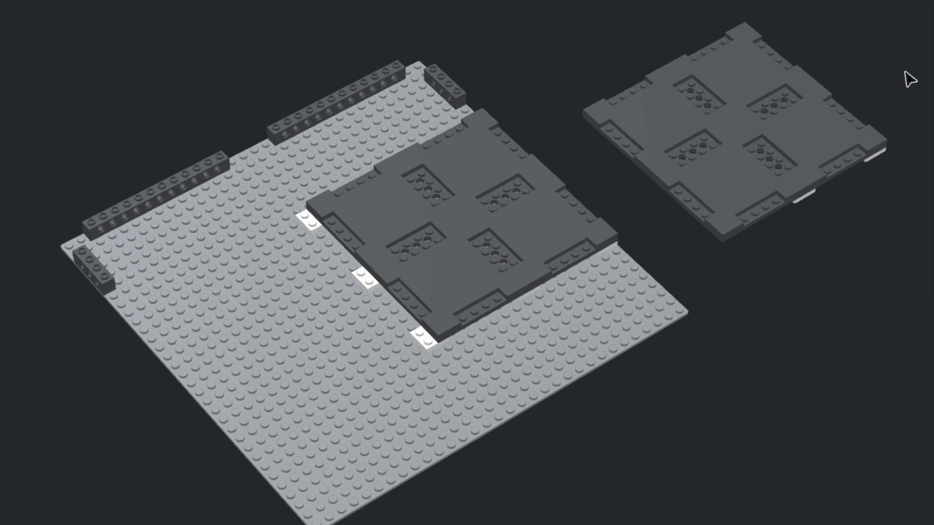
{"action": "right_click_drag", "start_coordinate": [904, 72], "coordinate": [897, 50]}
{"action": "left_click_drag", "start_coordinate": [896, 48], "coordinate": [705, 351]}
{"action": "left_click_drag", "start_coordinate": [803, 259], "coordinate": [249, 277]}
Fill the recesses in the road surface with dark grey tiles and lay white 1x4 tiles along the centre line
{"action": "right_click_drag", "start_coordinate": [680, 312], "coordinate": [727, 314]}
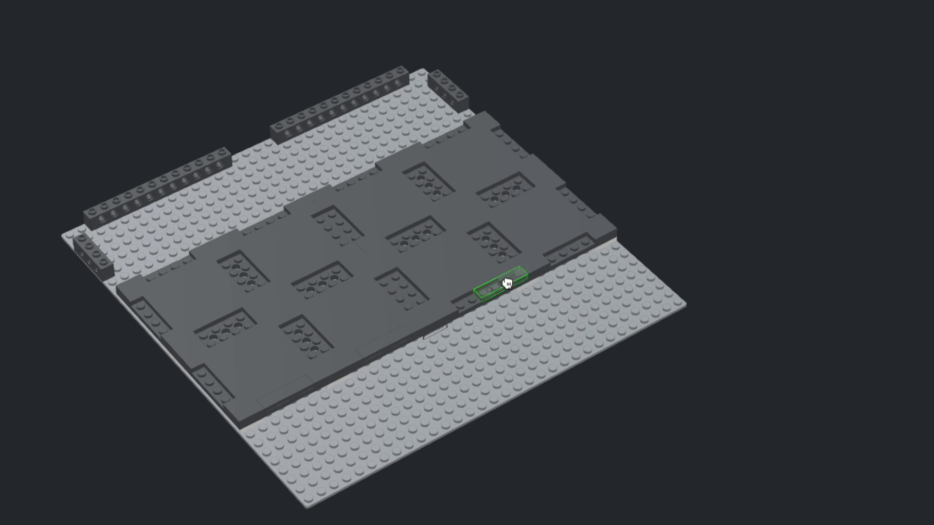
{"action": "left_click_drag", "start_coordinate": [479, 147], "coordinate": [339, 230]}
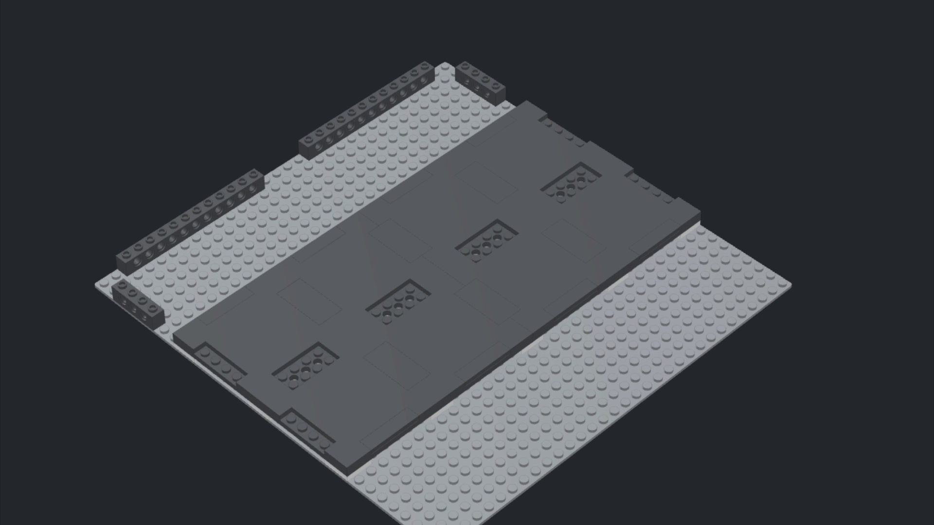
{"action": "left_click", "coordinate": [306, 368]}
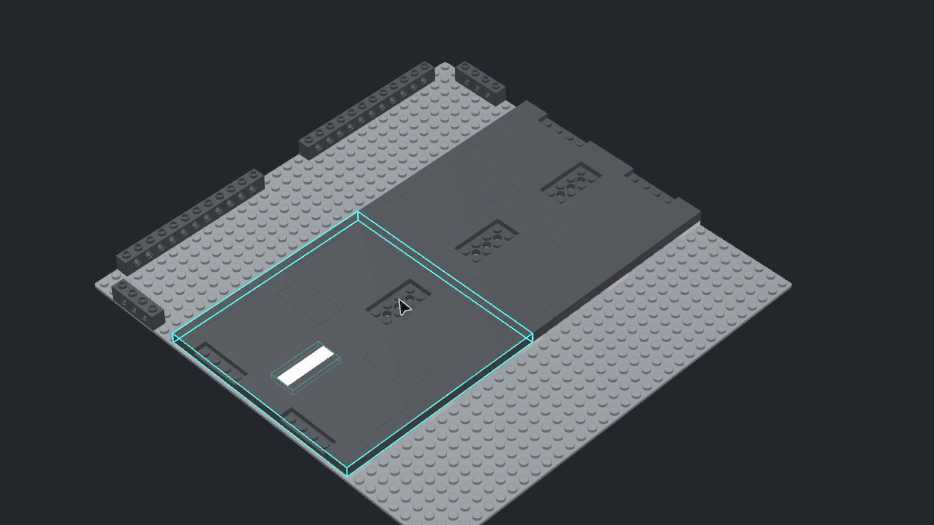
{"action": "left_click", "coordinate": [404, 310]}
{"action": "left_click", "coordinate": [493, 241]}
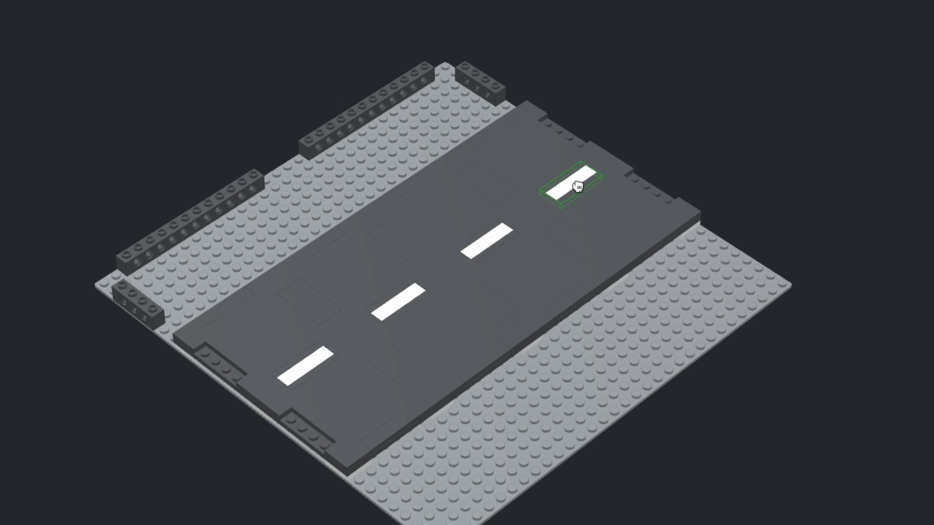
Place bricks with side studs along the road's edge facing the Technic bricks and colour them dark grey
{"action": "scroll", "coordinate": [683, 131], "scroll_direction": "up", "scroll_amount": 3}
{"action": "mouse_move", "coordinate": [681, 130]}
{"action": "right_mouse_down"}
{"action": "mouse_move", "coordinate": [673, 142]}
{"action": "mouse_move", "coordinate": [611, 147]}
{"action": "right_mouse_up"}
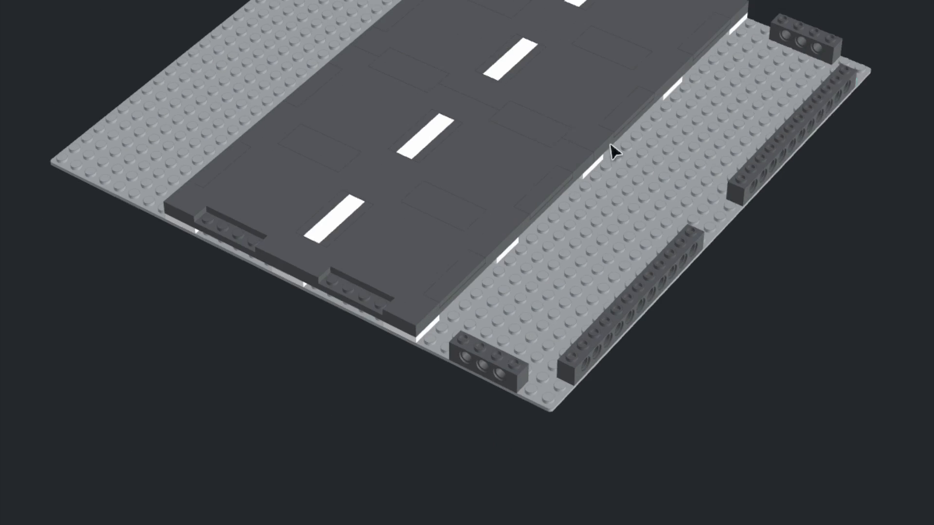
{"action": "right_click_drag", "start_coordinate": [765, 256], "coordinate": [727, 289]}
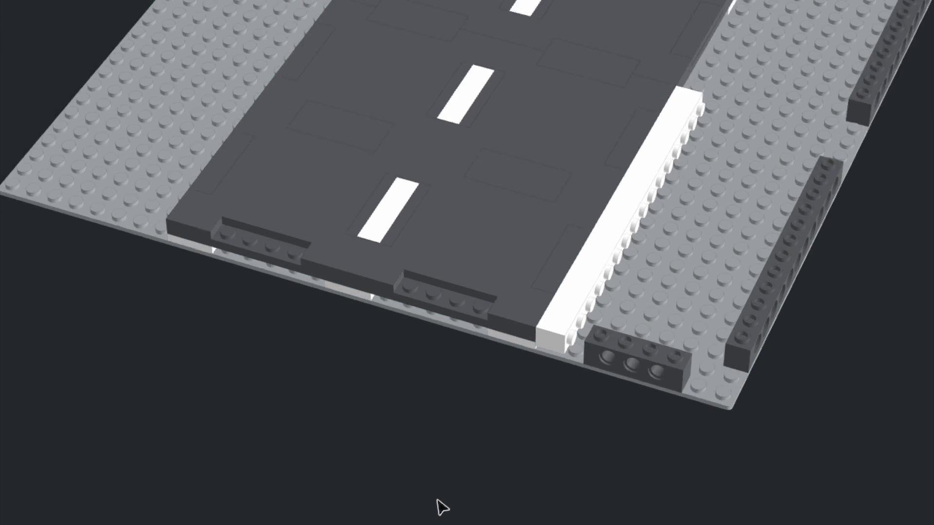
{"action": "right_click_drag", "start_coordinate": [438, 500], "coordinate": [404, 499]}
{"action": "left_click", "coordinate": [611, 247]}
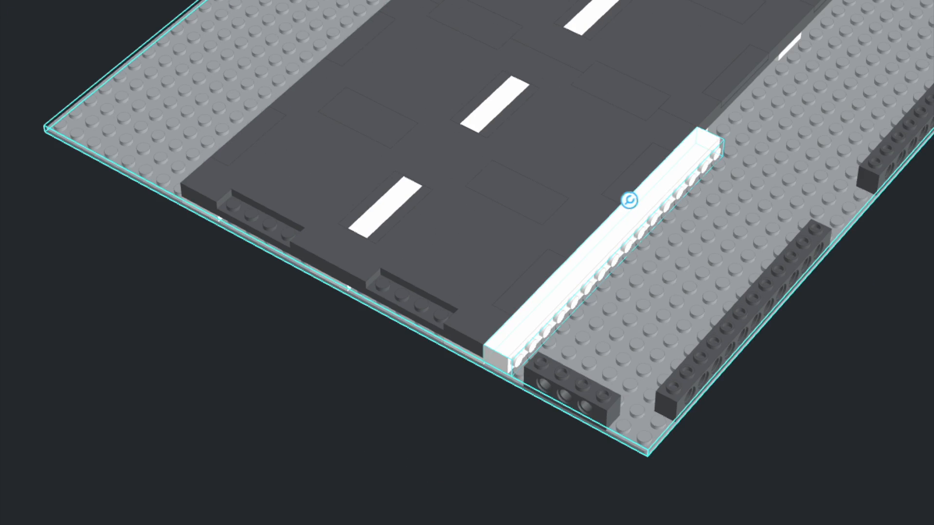
{"action": "middle_click_drag", "start_coordinate": [815, 406], "coordinate": [695, 423]}
{"action": "mouse_move", "coordinate": [695, 423]}
{"action": "right_mouse_down"}
{"action": "mouse_move", "coordinate": [652, 436]}
{"action": "mouse_move", "coordinate": [700, 422]}
{"action": "right_mouse_up"}
{"action": "left_click", "coordinate": [719, 327]}
{"action": "right_click_drag", "start_coordinate": [719, 327], "coordinate": [717, 357]}
Attach white strips to the side studs along the full road edge and face them with dark grey pieces
{"action": "left_click", "coordinate": [564, 287]}
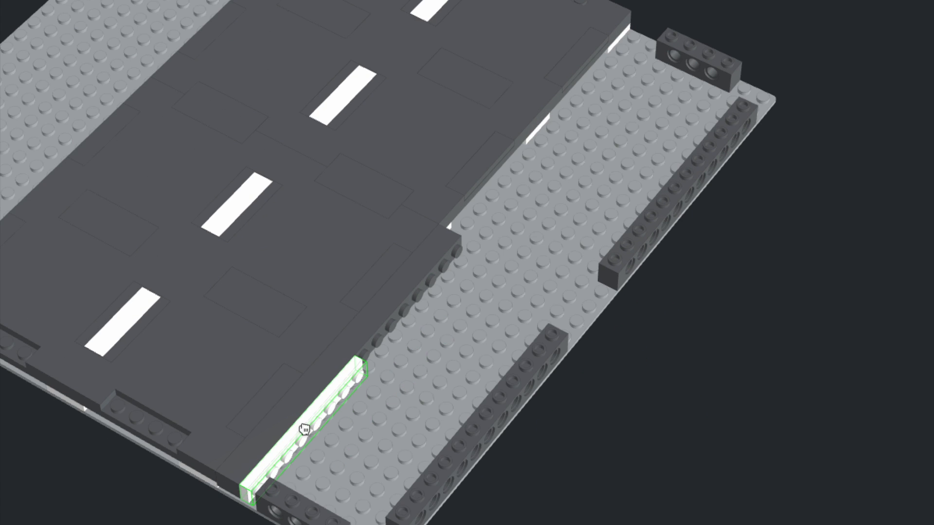
{"action": "left_click", "coordinate": [485, 300]}
{"action": "left_click", "coordinate": [442, 476]}
{"action": "left_click", "coordinate": [390, 371]}
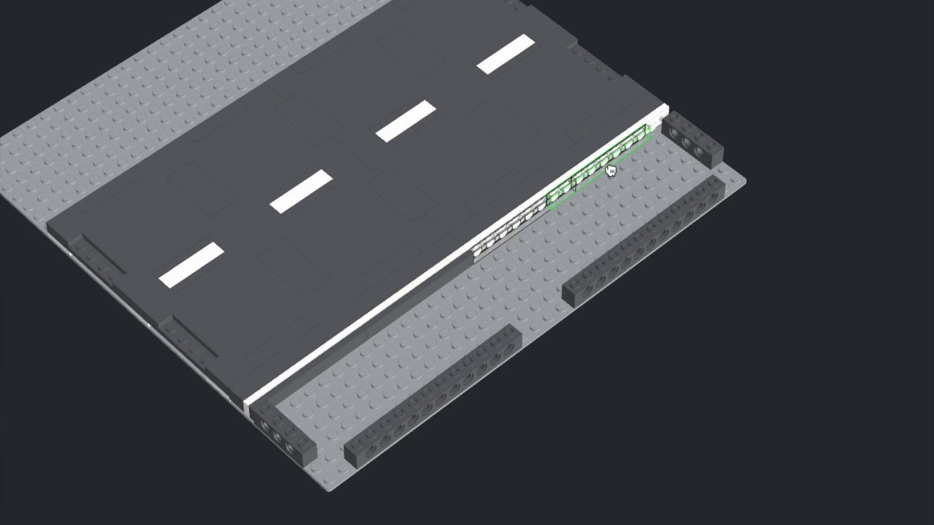
Copy the finished edge strip, rotate the copy and set it down beside the baseplate's opposite side
{"action": "right_click_drag", "start_coordinate": [611, 171], "coordinate": [730, 214]}
{"action": "scroll", "coordinate": [805, 311], "scroll_direction": "down", "scroll_amount": 3}
{"action": "left_click", "coordinate": [528, 149]}
{"action": "left_click", "coordinate": [552, 292], "text": "ctrl"}
{"action": "key", "text": "ctrl+c"}
{"action": "key", "text": "ctrl+v"}
{"action": "key", "text": "Right"}
{"action": "key", "text": "Right"}
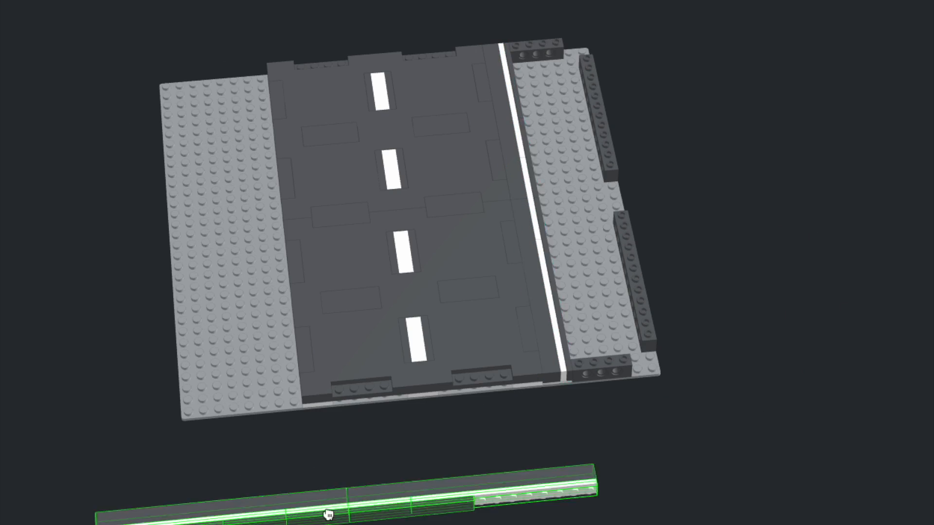
{"action": "left_click", "coordinate": [121, 393]}
Fit the copied edge strip along the road's opposite side, moving the near road section out and back in to make room
{"action": "left_click_drag", "start_coordinate": [321, 403], "coordinate": [727, 444]}
{"action": "left_click", "coordinate": [110, 292]}
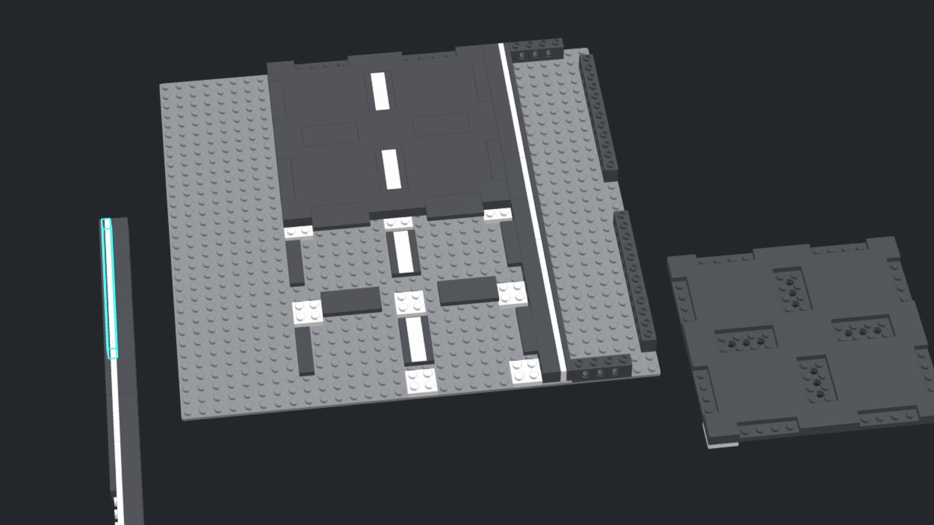
{"action": "left_click", "coordinate": [310, 389]}
{"action": "scroll", "coordinate": [97, 194], "scroll_direction": "down", "scroll_amount": 1}
{"action": "left_click_drag", "start_coordinate": [71, 187], "coordinate": [290, 256]}
{"action": "left_click_drag", "start_coordinate": [644, 240], "coordinate": [883, 427]}
{"action": "left_click_drag", "start_coordinate": [681, 414], "coordinate": [297, 392]}
{"action": "scroll", "coordinate": [297, 392], "scroll_direction": "up", "scroll_amount": 1}
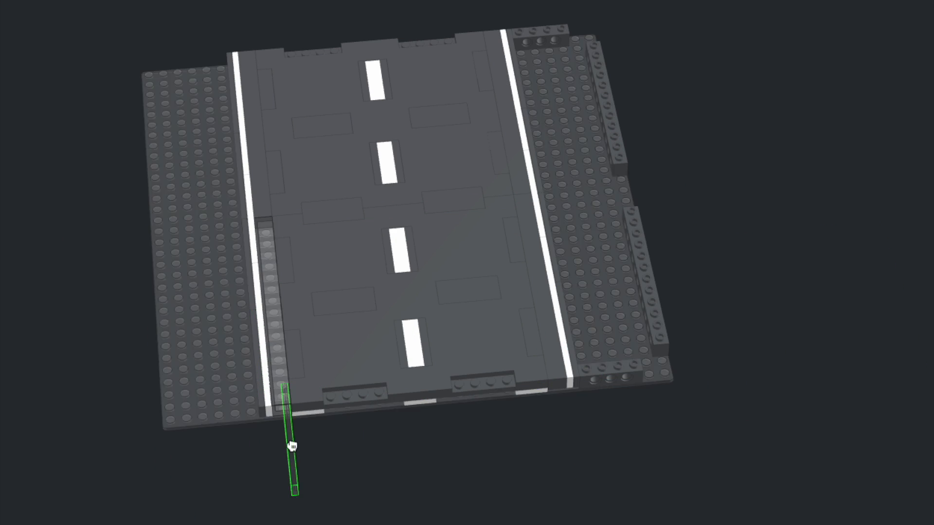
{"action": "left_click_drag", "start_coordinate": [291, 446], "coordinate": [280, 360]}
Shift the two short Technic bricks one stud away from the road and copy all four Technic bricks to the opposite sidewalk
{"action": "left_click_drag", "start_coordinate": [610, 373], "coordinate": [625, 372]}
{"action": "left_click_drag", "start_coordinate": [541, 36], "coordinate": [555, 36]}
{"action": "left_click", "coordinate": [606, 103], "text": "ctrl"}
{"action": "left_click", "coordinate": [644, 274], "text": "ctrl"}
{"action": "left_click", "coordinate": [625, 372], "text": "ctrl"}
{"action": "key", "text": "ctrl+c"}
{"action": "key", "text": "ctrl+v"}
{"action": "left_click", "coordinate": [168, 58]}
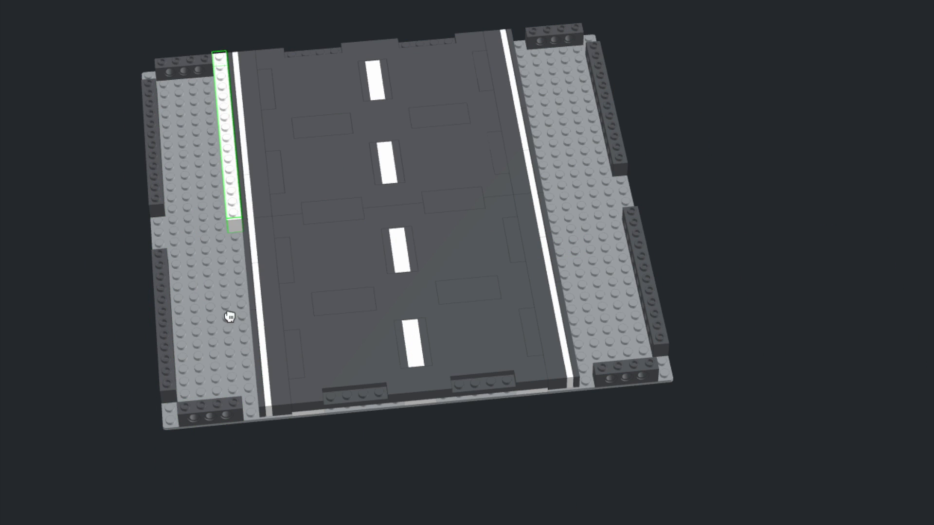
Line the road-facing edges of both sidewalks with long light grey bricks
{"action": "left_click", "coordinate": [227, 141]}
{"action": "left_click", "coordinate": [530, 121]}
{"action": "left_click", "coordinate": [570, 295]}
{"action": "left_click", "coordinate": [251, 323]}
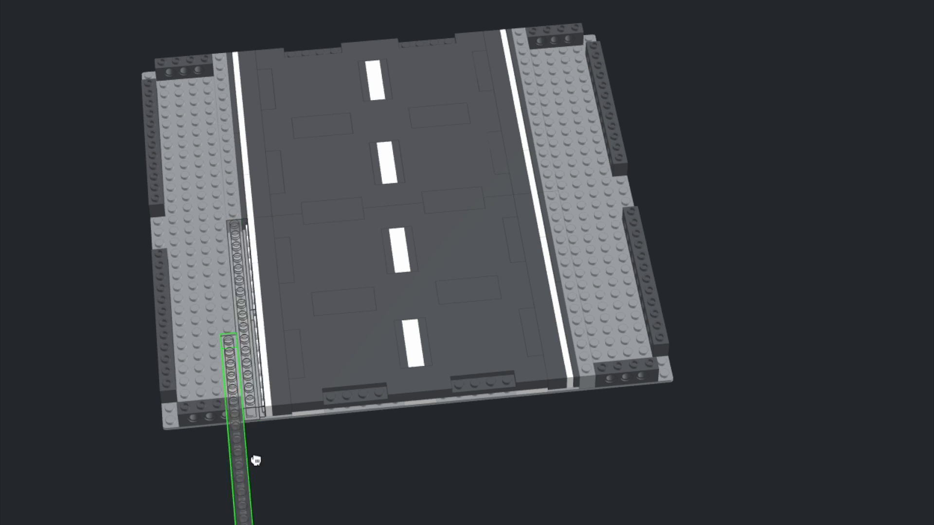
{"action": "key", "text": "Escape"}
{"action": "right_click_drag", "start_coordinate": [146, 445], "coordinate": [175, 470]}
{"action": "middle_click_drag", "start_coordinate": [176, 471], "coordinate": [202, 440]}
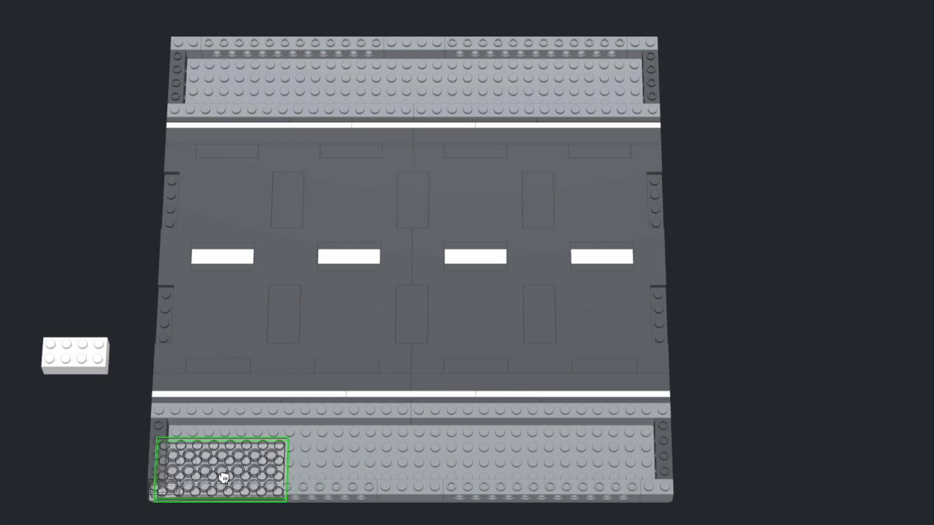
Cover both sidewalk frames with large light grey plates and lay light grey 1x8 tiles along their road-side edges
{"action": "left_click", "coordinate": [224, 478]}
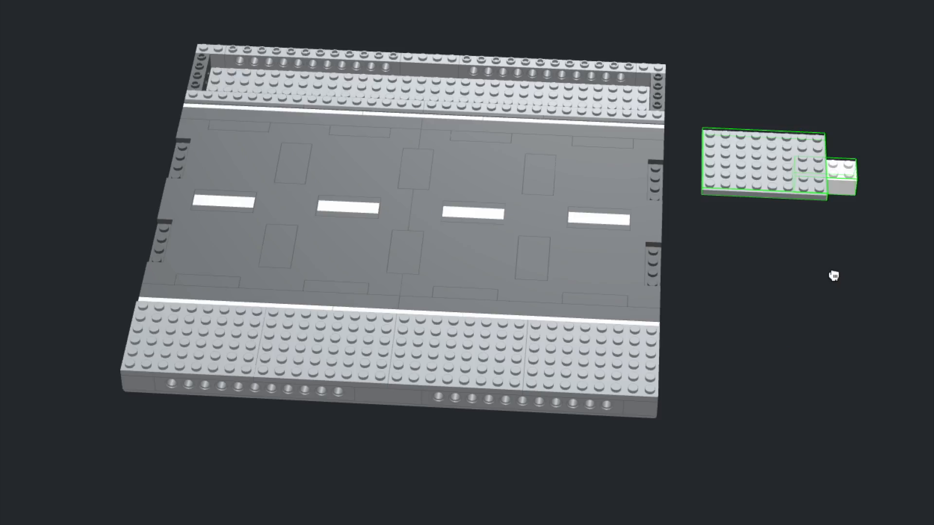
{"action": "left_click", "coordinate": [162, 142]}
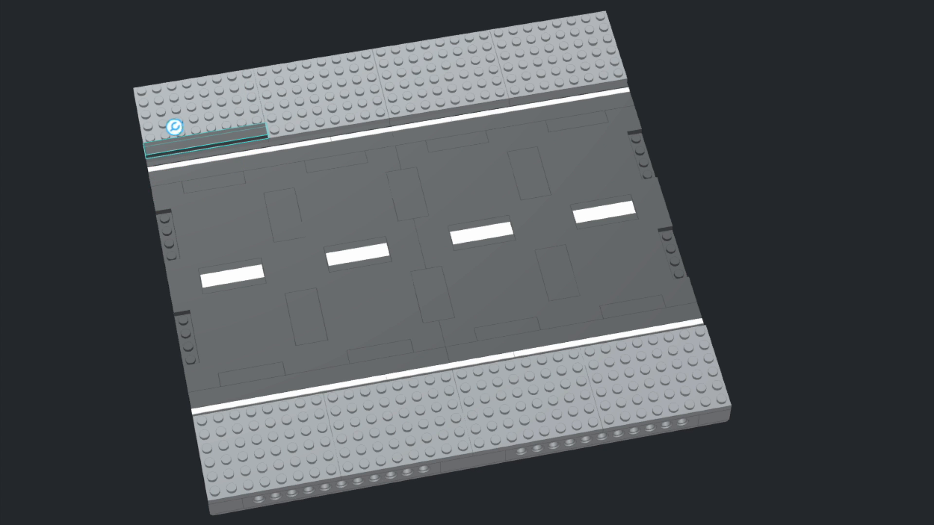
{"action": "left_click_drag", "start_coordinate": [204, 141], "coordinate": [271, 415]}
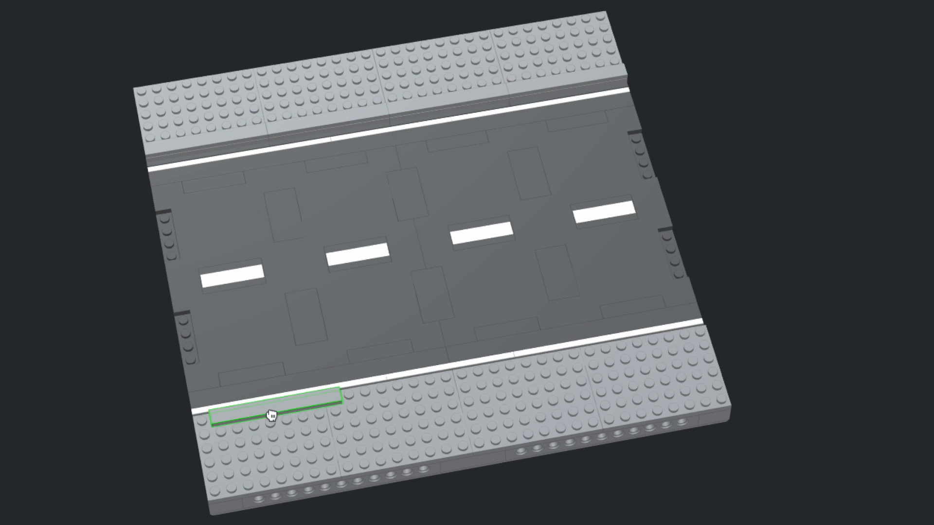
{"action": "left_click", "coordinate": [655, 347]}
{"action": "scroll", "coordinate": [746, 350], "scroll_direction": "down", "scroll_amount": 2}
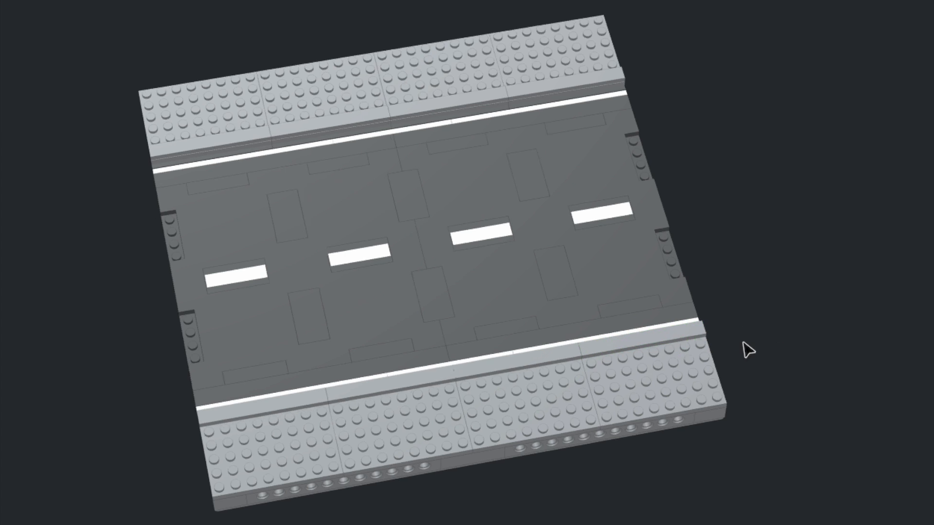
Cover the exposed studs of both sidewalks with smooth light grey tiles
{"action": "right_click_drag", "start_coordinate": [747, 350], "coordinate": [726, 345]}
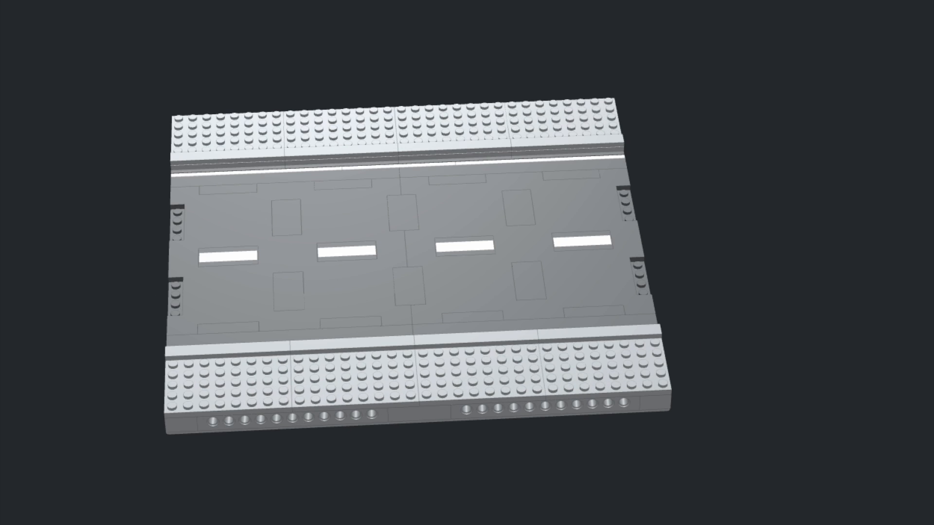
{"action": "left_click", "coordinate": [188, 372]}
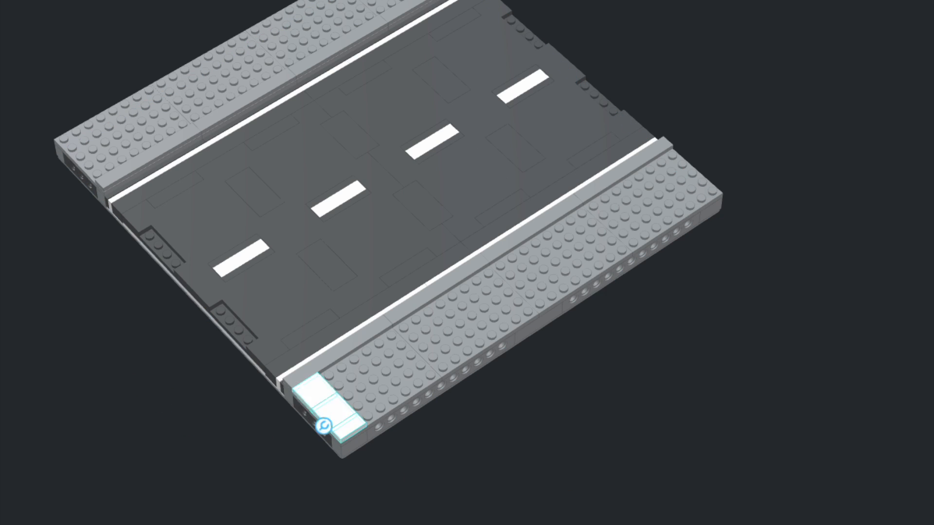
{"action": "left_click", "coordinate": [561, 262]}
{"action": "left_click", "coordinate": [620, 222]}
{"action": "left_click", "coordinate": [669, 198]}
{"action": "left_click", "coordinate": [344, 383]}
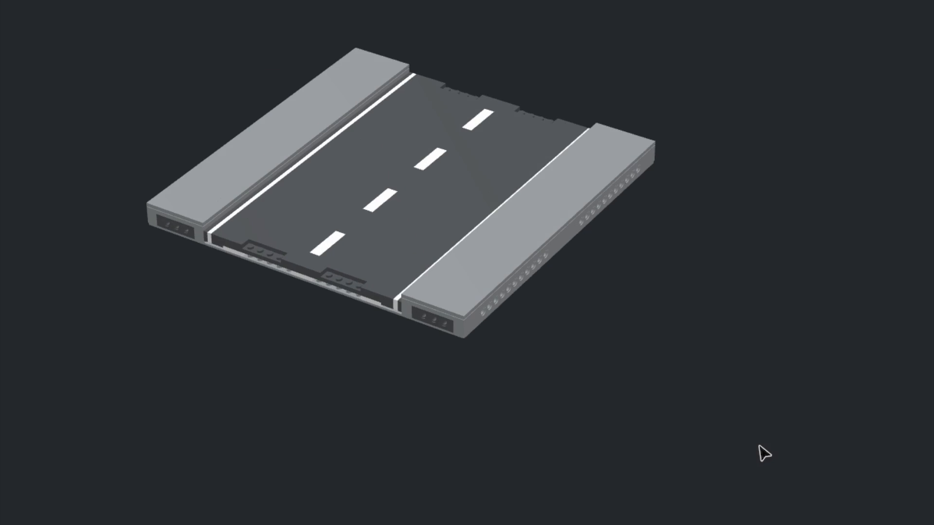
Insert two black Technic pins into the holes at the end of each sidewalk on one side of the road section
{"action": "right_click_drag", "start_coordinate": [759, 445], "coordinate": [741, 399]}
{"action": "scroll", "coordinate": [742, 399], "scroll_direction": "up", "scroll_amount": 3}
{"action": "middle_click_drag", "start_coordinate": [742, 399], "coordinate": [768, 364]}
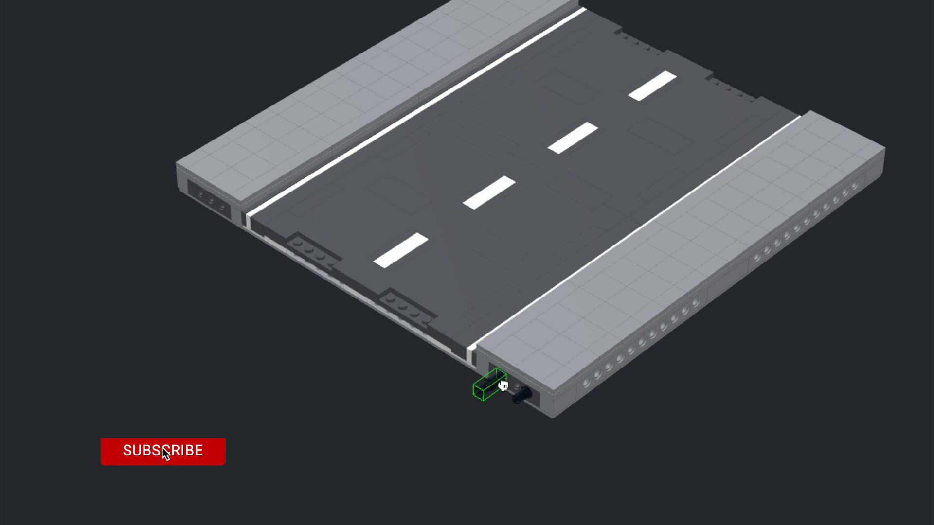
{"action": "scroll", "coordinate": [164, 286], "scroll_direction": "down", "scroll_amount": 3}
{"action": "right_click_drag", "start_coordinate": [164, 285], "coordinate": [148, 287]}
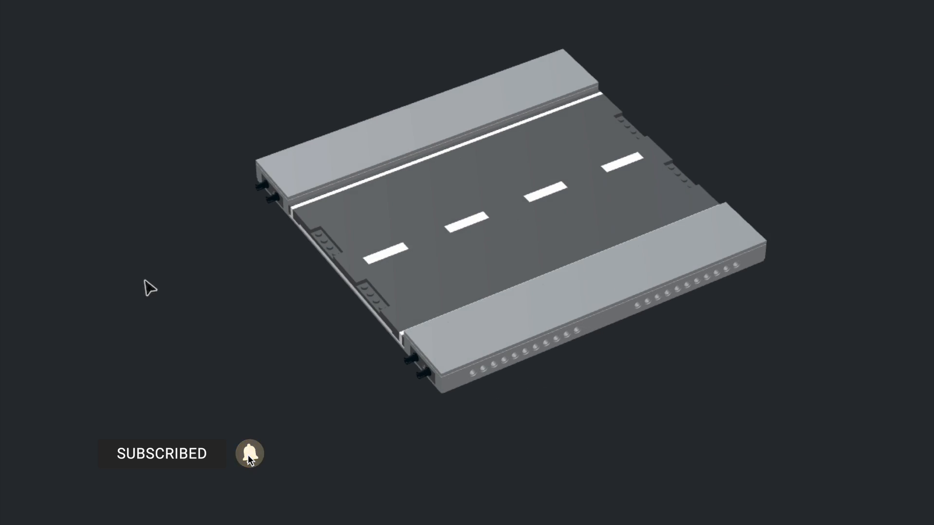
Select the whole road section with its sidewalks and pins and group it into one submodel
{"action": "middle_click_drag", "start_coordinate": [214, 258], "coordinate": [171, 272]}
{"action": "right_click_drag", "start_coordinate": [171, 273], "coordinate": [164, 120]}
{"action": "left_click_drag", "start_coordinate": [127, 34], "coordinate": [718, 440]}
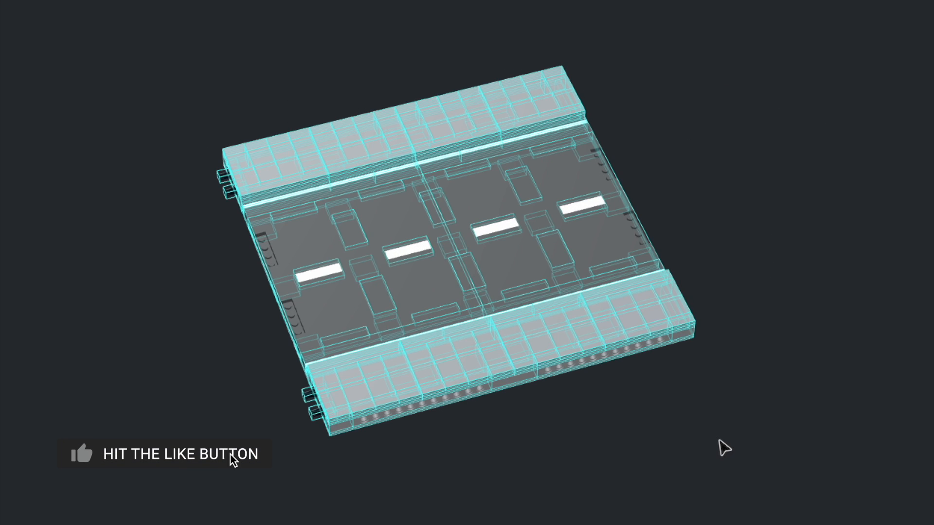
{"action": "key", "text": "ctrl+g"}
{"action": "key", "text": "Return"}
Duplicate the grouped road section twice and connect the copies end to end into a three-section road
{"action": "left_click", "coordinate": [709, 444]}
{"action": "right_click_drag", "start_coordinate": [709, 444], "coordinate": [570, 494]}
{"action": "middle_click_drag", "start_coordinate": [570, 493], "coordinate": [770, 511]}
{"action": "left_click", "coordinate": [788, 366]}
{"action": "key", "text": "ctrl+c"}
{"action": "key", "text": "ctrl+v"}
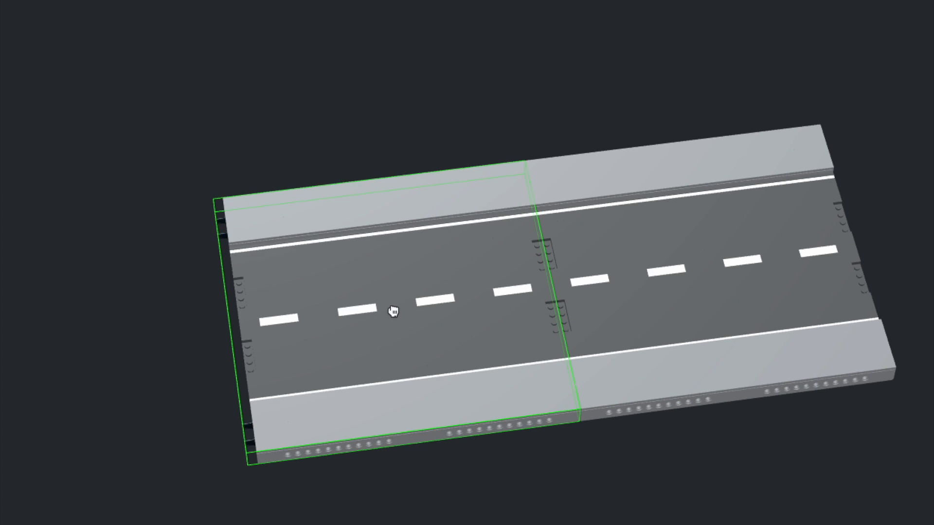
{"action": "left_click", "coordinate": [393, 312]}
{"action": "key", "text": "ctrl+v"}
{"action": "scroll", "coordinate": [298, 360], "scroll_direction": "down", "scroll_amount": 3}
{"action": "left_click", "coordinate": [190, 338]}
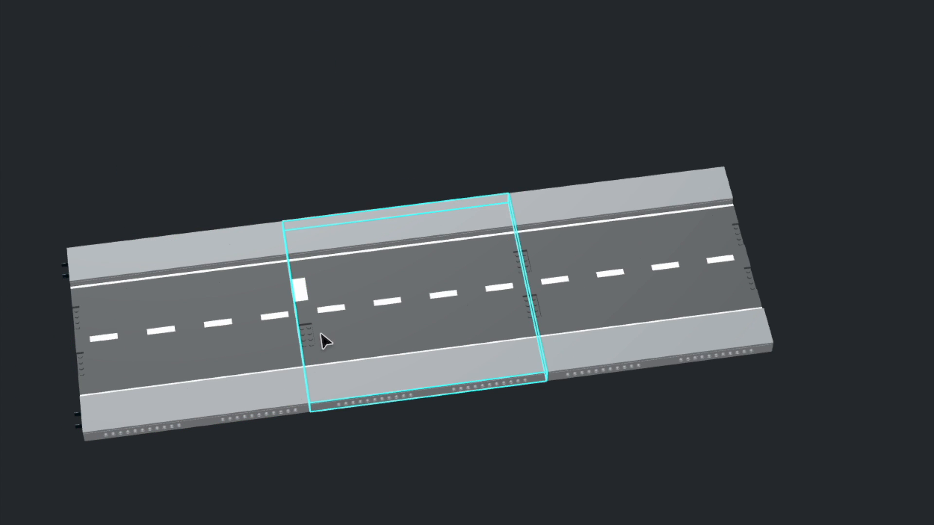
Cover the exposed studs at the joints between the road sections with dark grey tiles
{"action": "left_click_drag", "start_coordinate": [279, 281], "coordinate": [537, 311]}
{"action": "left_click", "coordinate": [536, 311]}
{"action": "right_click_drag", "start_coordinate": [575, 463], "coordinate": [557, 470]}
{"action": "scroll", "coordinate": [557, 470], "scroll_direction": "up", "scroll_amount": 1}
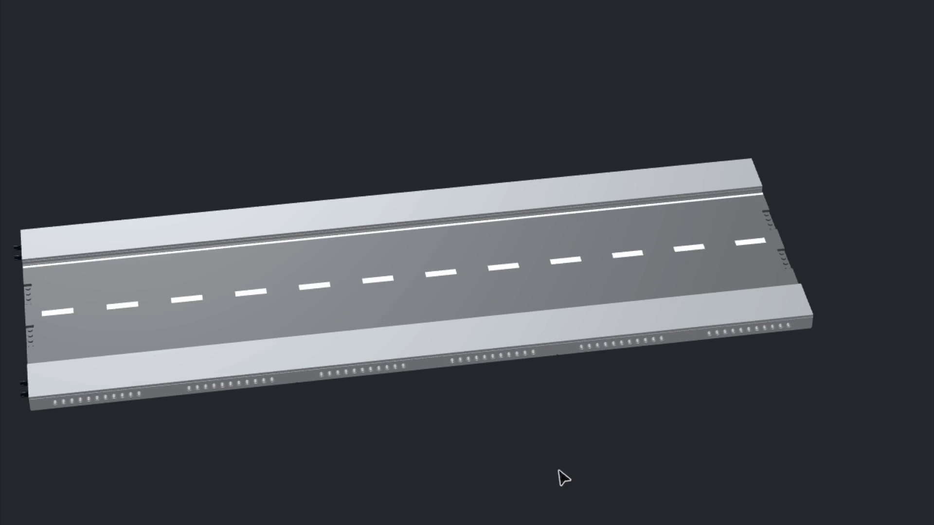
Clone a road section and attach the copy to the pinned end of the road
{"action": "middle_click_drag", "start_coordinate": [557, 470], "coordinate": [684, 428]}
{"action": "scroll", "coordinate": [685, 438], "scroll_direction": "up", "scroll_amount": 3}
{"action": "right_click_drag", "start_coordinate": [686, 441], "coordinate": [322, 421]}
{"action": "middle_click_drag", "start_coordinate": [322, 421], "coordinate": [378, 372]}
{"action": "right_click_drag", "start_coordinate": [378, 372], "coordinate": [373, 372]}
{"action": "right_click_drag", "start_coordinate": [528, 397], "coordinate": [508, 396]}
{"action": "middle_click_drag", "start_coordinate": [495, 378], "coordinate": [435, 364]}
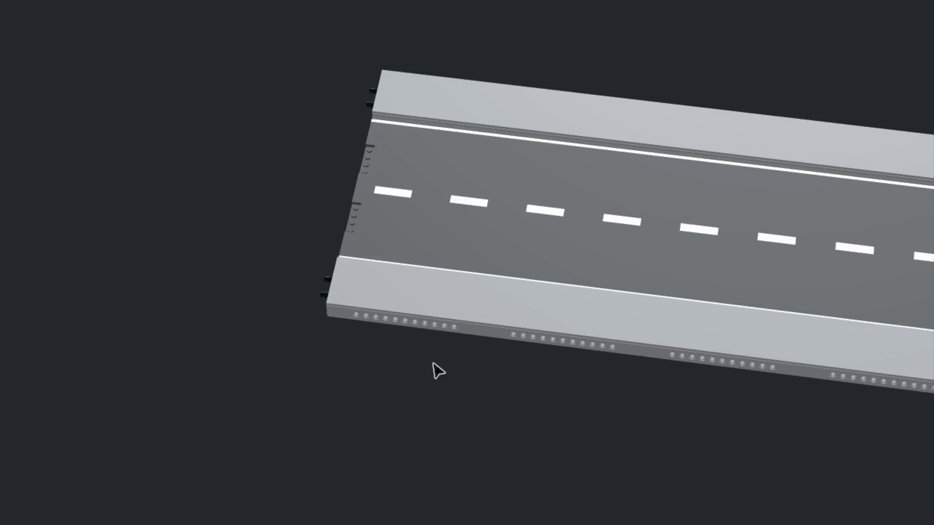
{"action": "right_click_drag", "start_coordinate": [435, 364], "coordinate": [442, 363]}
{"action": "left_click_drag", "start_coordinate": [280, 25], "coordinate": [638, 350]}
{"action": "key", "text": "c"}
{"action": "left_click", "coordinate": [213, 218]}
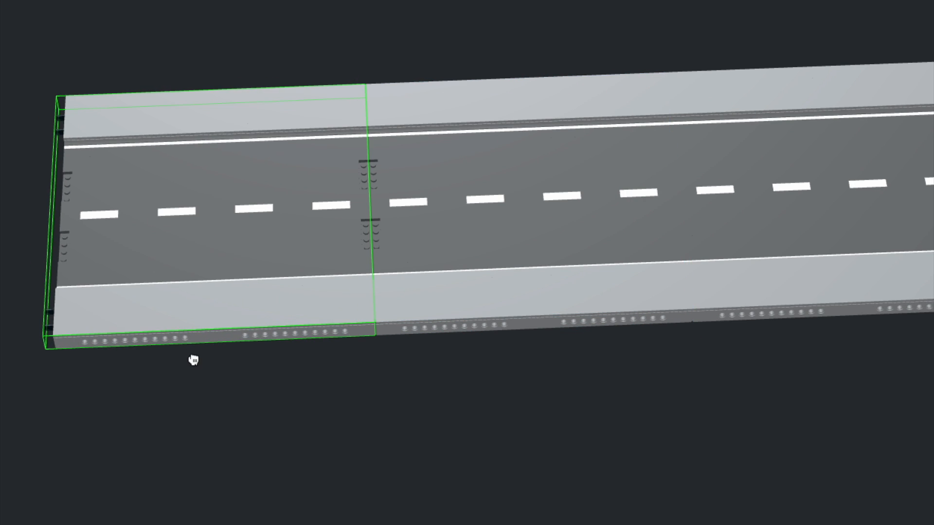
{"action": "key", "text": "Escape"}
Release the road section at the pinned end from its submodel so its parts are separate
{"action": "right_click_drag", "start_coordinate": [192, 374], "coordinate": [404, 311]}
{"action": "middle_click_drag", "start_coordinate": [403, 312], "coordinate": [582, 159]}
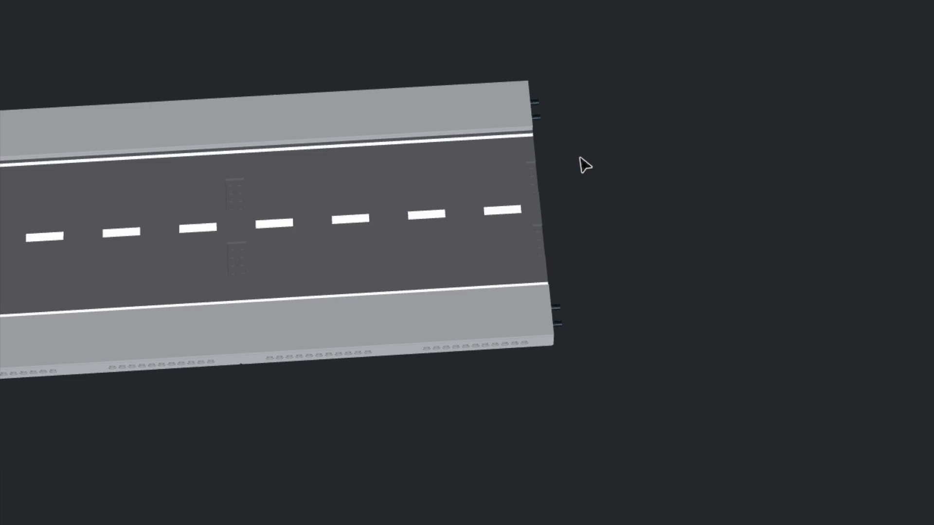
{"action": "scroll", "coordinate": [491, 262], "scroll_direction": "up", "scroll_amount": 2}
{"action": "left_click", "coordinate": [472, 273]}
{"action": "right_click", "coordinate": [354, 345]}
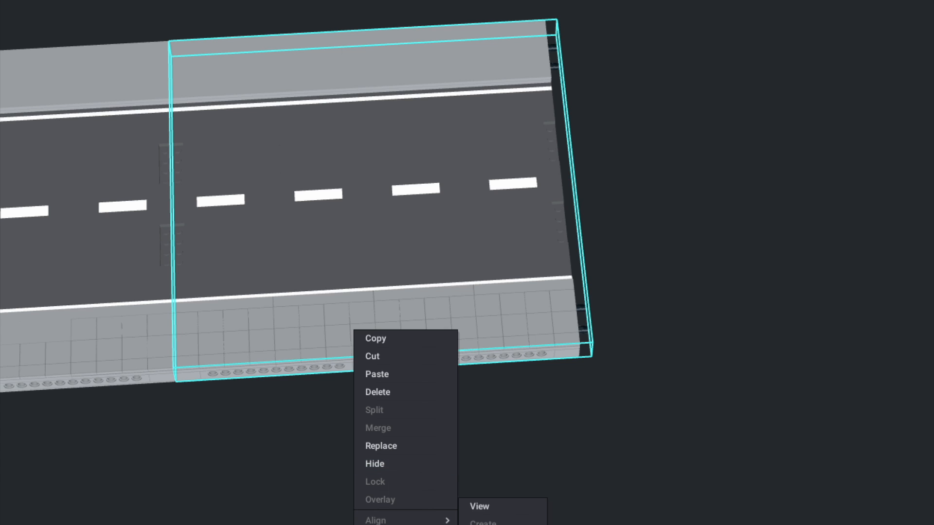
{"action": "left_click", "coordinate": [487, 524]}
{"action": "left_click", "coordinate": [426, 395]}
{"action": "middle_click_drag", "start_coordinate": [382, 419], "coordinate": [465, 419]}
{"action": "right_click_drag", "start_coordinate": [465, 418], "coordinate": [460, 418]}
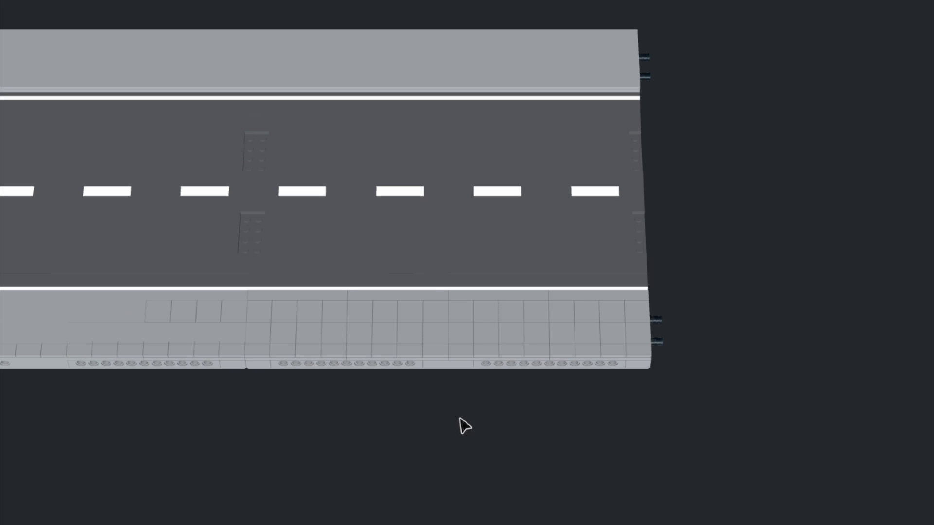
{"action": "left_click", "coordinate": [484, 236], "text": "ctrl"}
{"action": "key", "text": "Delete"}
{"action": "scroll", "coordinate": [485, 236], "scroll_direction": "up", "scroll_amount": 2}
{"action": "right_click_drag", "start_coordinate": [484, 237], "coordinate": [637, 71]}
{"action": "scroll", "coordinate": [485, 230], "scroll_direction": "down", "scroll_amount": 3}
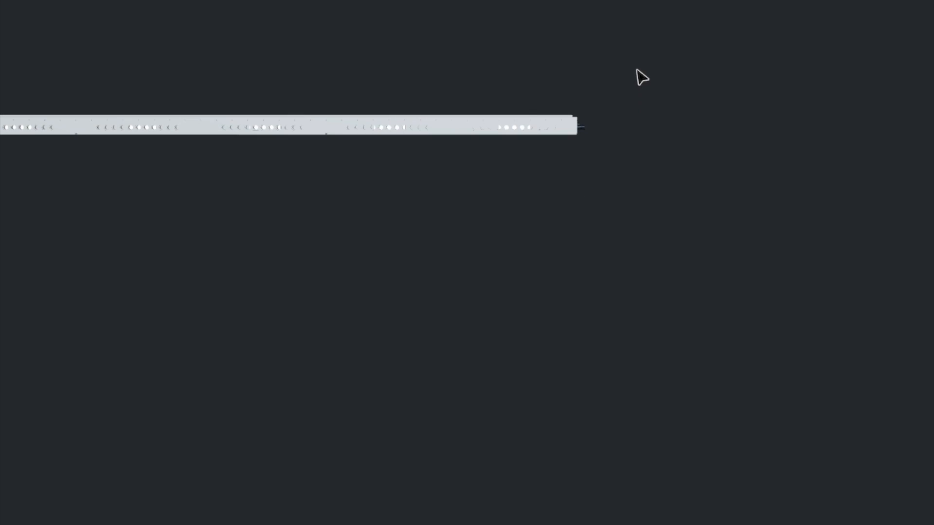
{"action": "left_click_drag", "start_coordinate": [350, 129], "coordinate": [350, 129]}
{"action": "key", "text": "Delete"}
Place a large square plate just beyond the road's pinned end and color it light grey
{"action": "right_click_drag", "start_coordinate": [407, 183], "coordinate": [353, 44]}
{"action": "left_click", "coordinate": [513, 331]}
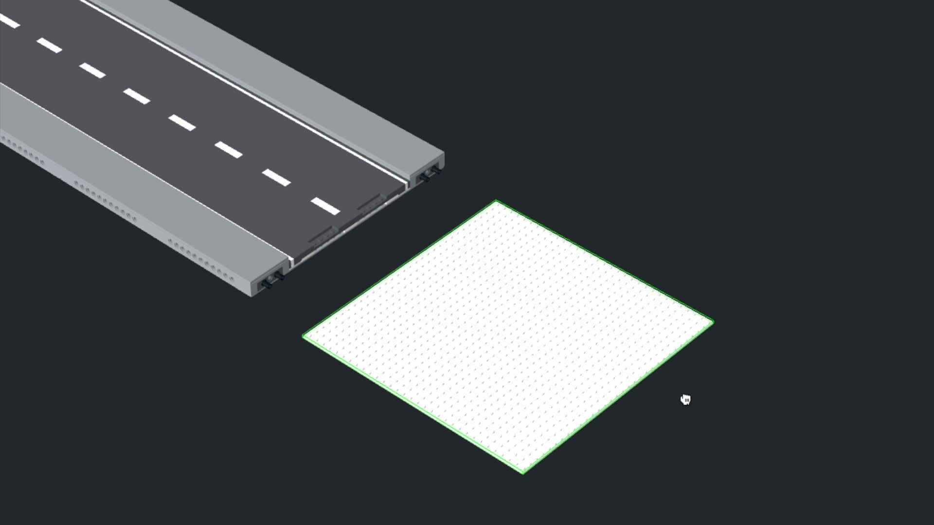
{"action": "key", "text": "Escape"}
{"action": "middle_click_drag", "start_coordinate": [798, 453], "coordinate": [708, 407]}
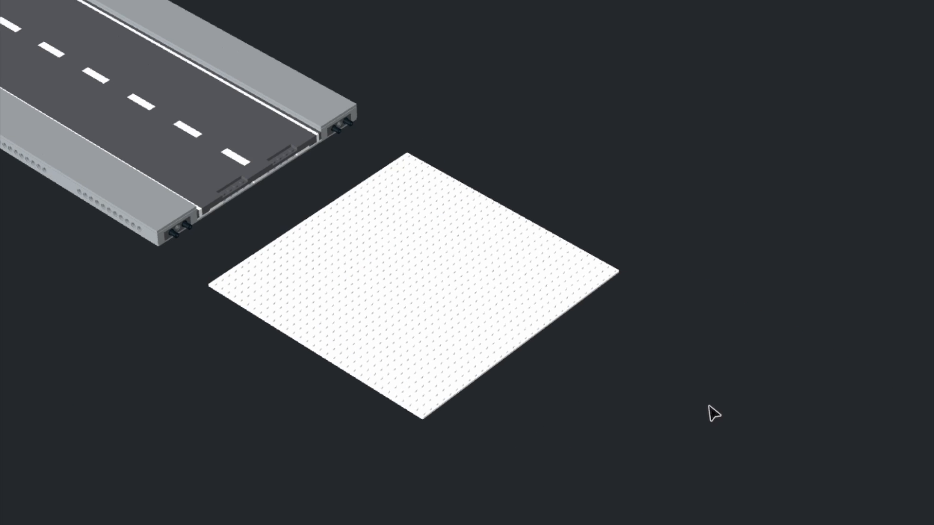
{"action": "scroll", "coordinate": [708, 407], "scroll_direction": "up", "scroll_amount": 3}
{"action": "left_click", "coordinate": [501, 287]}
{"action": "left_click", "coordinate": [672, 87]}
{"action": "scroll", "coordinate": [672, 87], "scroll_direction": "down", "scroll_amount": 2}
{"action": "mouse_move", "coordinate": [672, 87]}
{"action": "right_mouse_down"}
{"action": "mouse_move", "coordinate": [686, 88]}
{"action": "mouse_move", "coordinate": [667, 94]}
{"action": "right_mouse_up"}
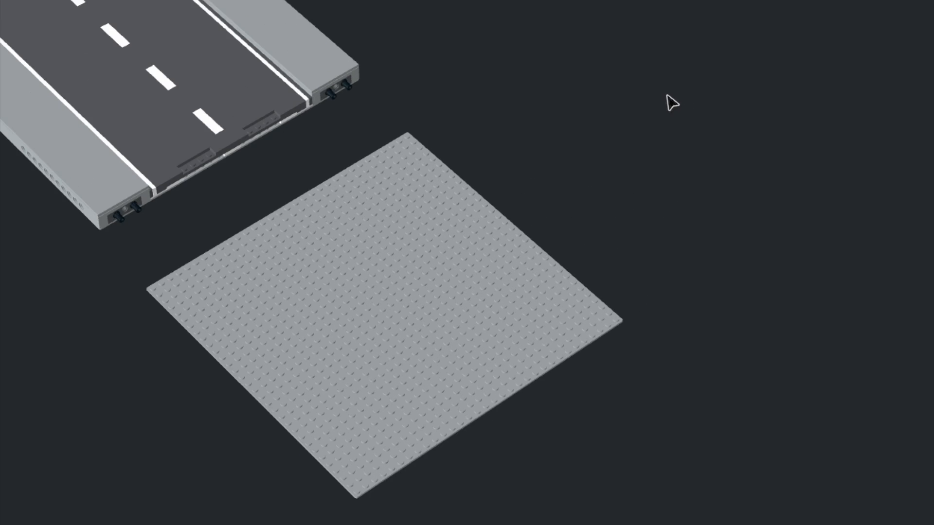
{"action": "scroll", "coordinate": [668, 94], "scroll_direction": "up", "scroll_amount": 1}
Place dark grey four-stud Technic bricks at the four corners of the large plate, parallel to the road's end
{"action": "right_click_drag", "start_coordinate": [552, 79], "coordinate": [583, 90]}
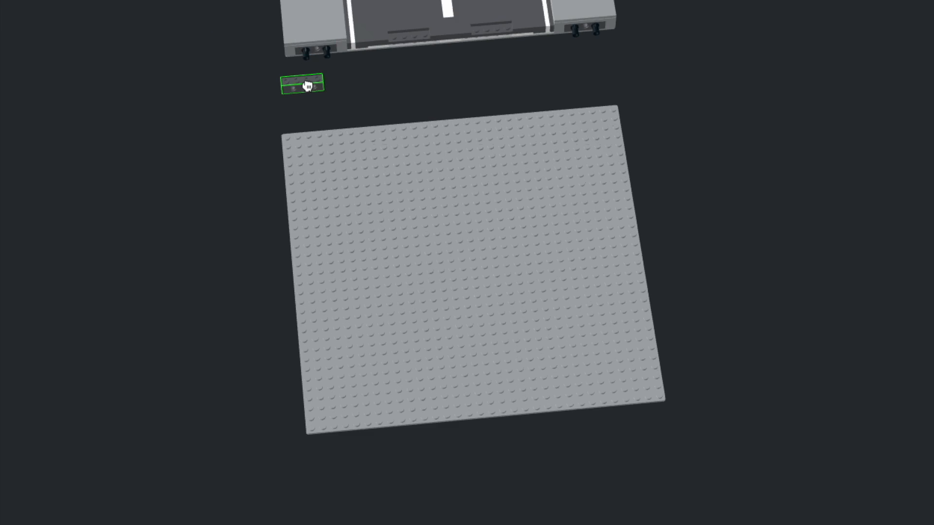
{"action": "scroll", "coordinate": [308, 85], "scroll_direction": "up", "scroll_amount": 3}
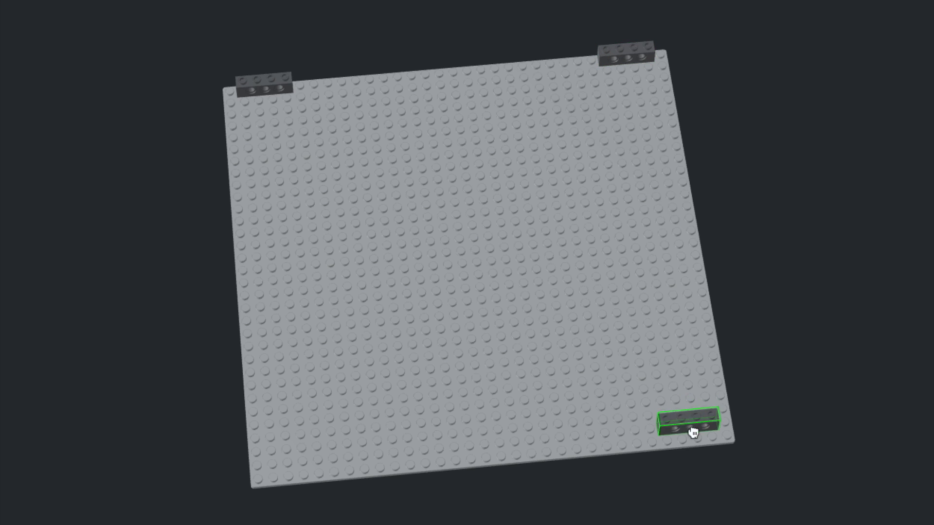
{"action": "left_click", "coordinate": [292, 469]}
{"action": "key", "text": "Escape"}
Duplicate the end road section, rotate the copy a quarter turn, and place it beside the large plate with its pins facing the plate
{"action": "right_click_drag", "start_coordinate": [212, 434], "coordinate": [179, 345]}
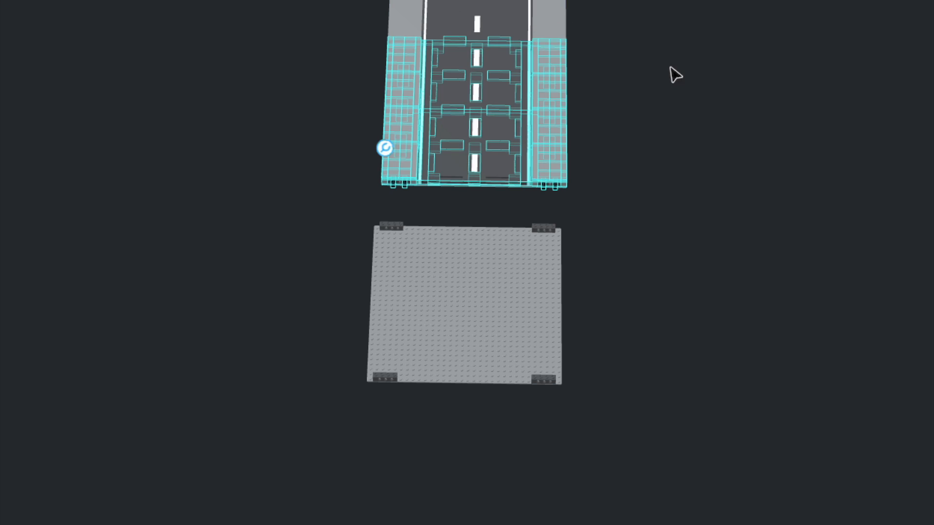
{"action": "key", "text": "ctrl+v"}
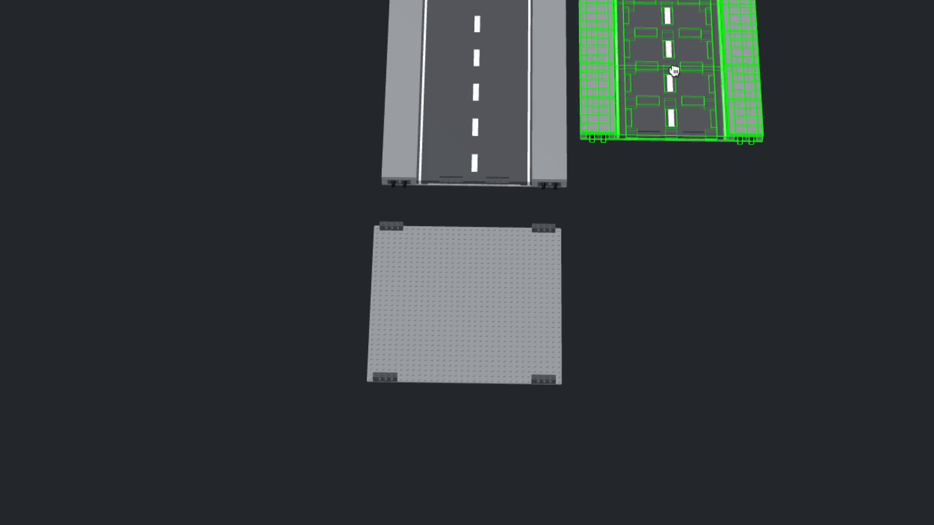
{"action": "key", "text": "Left"}
{"action": "left_click", "coordinate": [137, 317]}
{"action": "key", "text": "Escape"}
Add copies of the dark grey Technic brick, rotated a quarter turn, at the corners along the plate's two side edges
{"action": "middle_click_drag", "start_coordinate": [209, 476], "coordinate": [260, 452]}
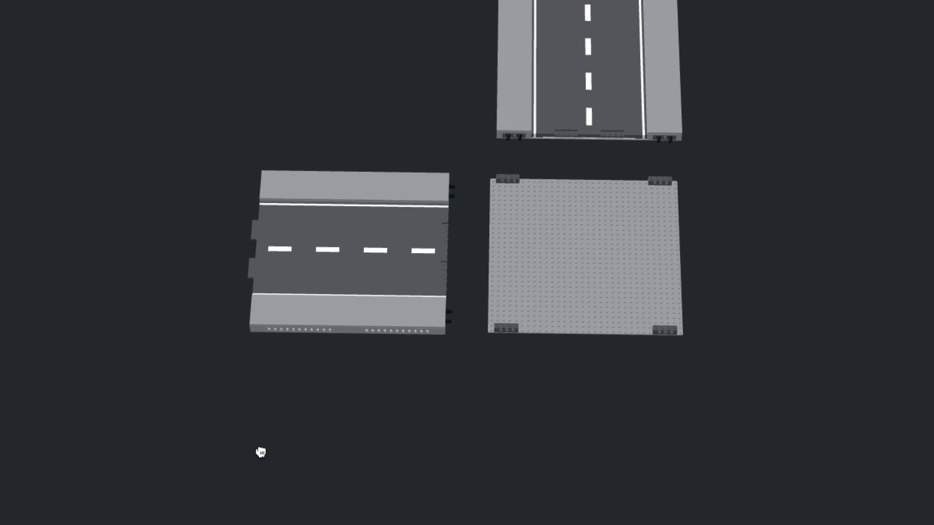
{"action": "right_click_drag", "start_coordinate": [260, 452], "coordinate": [240, 452]}
{"action": "scroll", "coordinate": [239, 452], "scroll_direction": "up", "scroll_amount": 5}
{"action": "key", "text": "ctrl+v"}
{"action": "key", "text": "Left"}
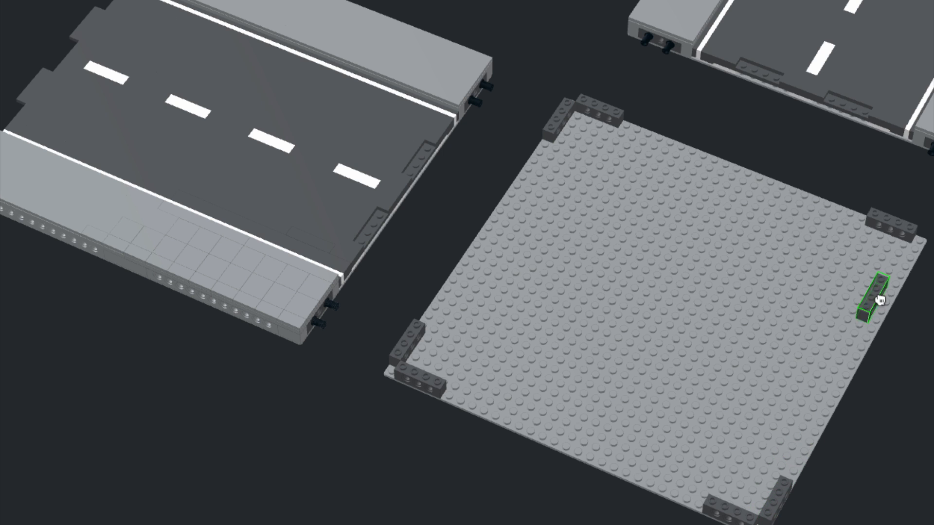
Remove the road surface, dark grey plates and lane markings from the pinned half of the separate road section
{"action": "left_click", "coordinate": [382, 140]}
{"action": "key", "text": "Delete"}
{"action": "left_click", "coordinate": [341, 131]}
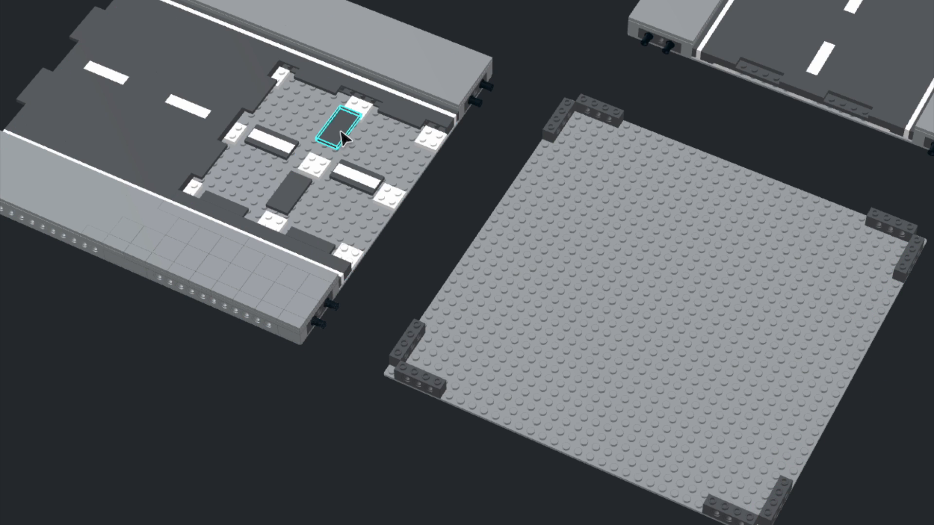
{"action": "left_click", "coordinate": [292, 196], "text": "ctrl"}
{"action": "left_click", "coordinate": [274, 146], "text": "ctrl"}
{"action": "left_click", "coordinate": [229, 206], "text": "ctrl"}
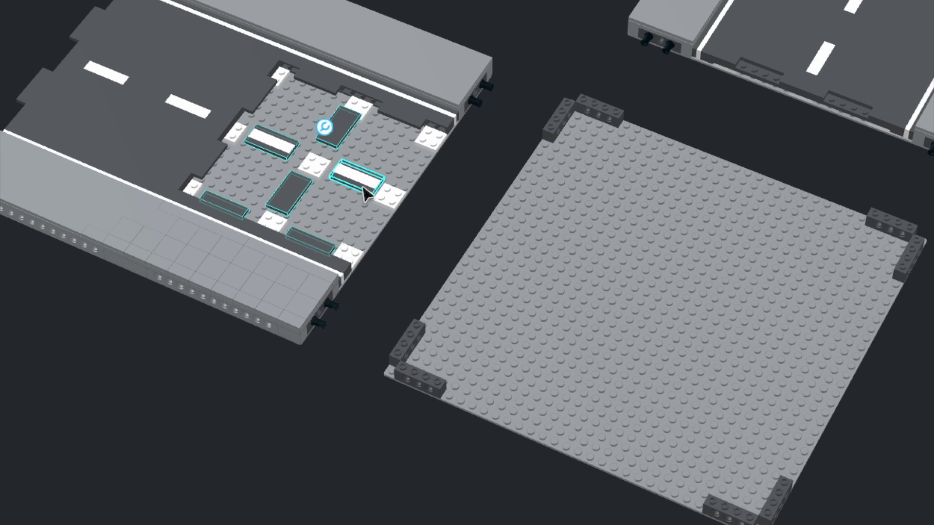
{"action": "left_click", "coordinate": [320, 85], "text": "ctrl"}
{"action": "key", "text": "Delete"}
Remove the protruding dark grey tiles and the three white 2x2 plates along the edge of the remaining road surface
{"action": "right_click_drag", "start_coordinate": [471, 138], "coordinate": [495, 150]}
{"action": "scroll", "coordinate": [495, 150], "scroll_direction": "up", "scroll_amount": 2}
{"action": "middle_click_drag", "start_coordinate": [551, 72], "coordinate": [594, 84]}
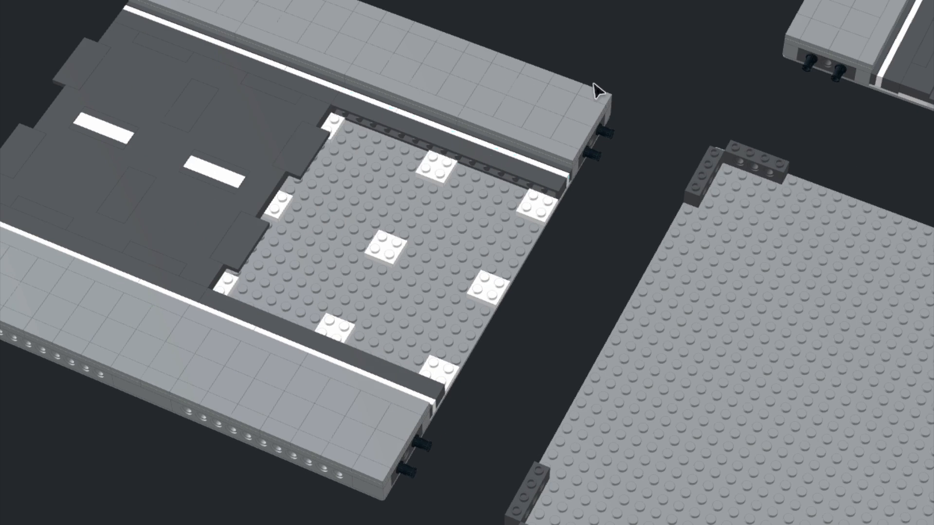
{"action": "left_click", "coordinate": [255, 235], "text": "ctrl"}
{"action": "key", "text": "Delete"}
{"action": "left_click", "coordinate": [331, 127]}
{"action": "left_click", "coordinate": [279, 203], "text": "ctrl"}
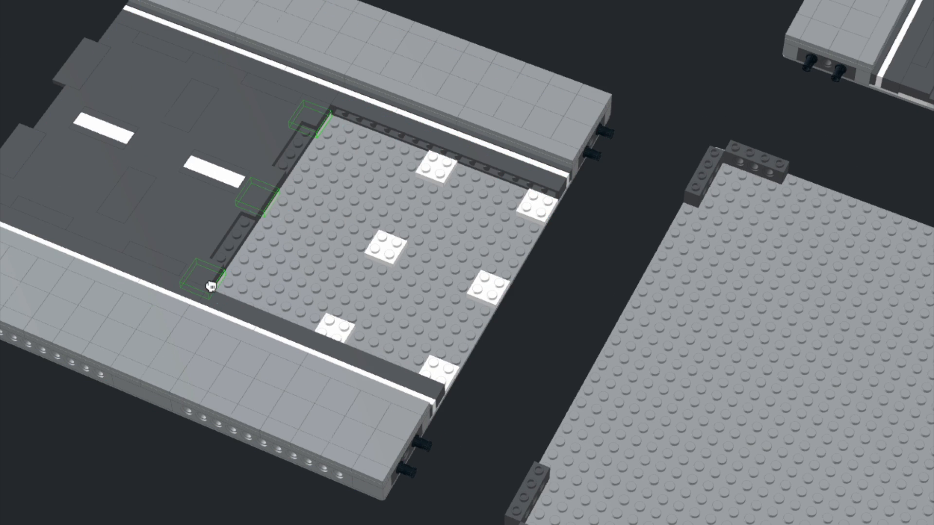
{"action": "left_click", "coordinate": [536, 278]}
Clear the dark strips beside the white edge lines and build the crosswalk's dark grey frame on the six white plates
{"action": "right_click_drag", "start_coordinate": [588, 272], "coordinate": [597, 264]}
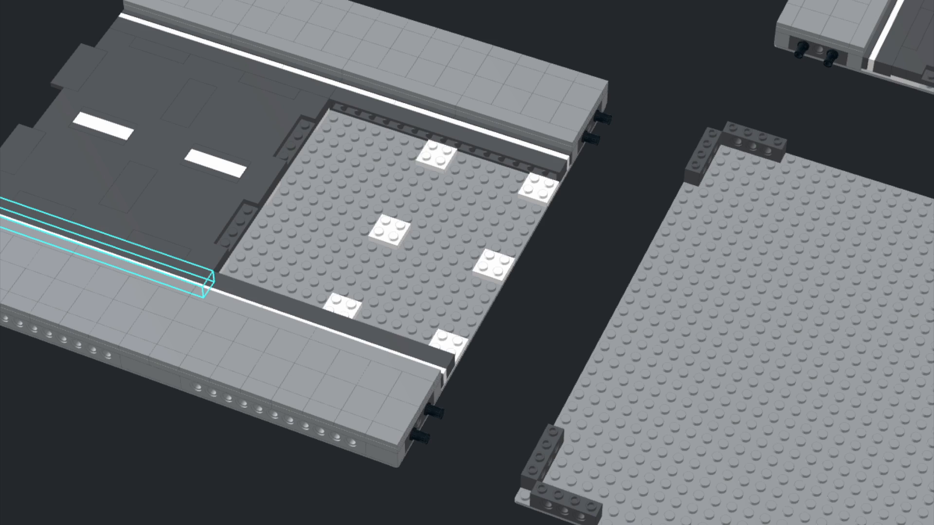
{"action": "key", "text": "ctrl+v"}
{"action": "left_click", "coordinate": [513, 263]}
{"action": "right_click_drag", "start_coordinate": [686, 114], "coordinate": [709, 96]}
{"action": "key", "text": "Delete"}
{"action": "right_click_drag", "start_coordinate": [501, 290], "coordinate": [505, 287]}
{"action": "left_click_drag", "start_coordinate": [432, 243], "coordinate": [430, 241]}
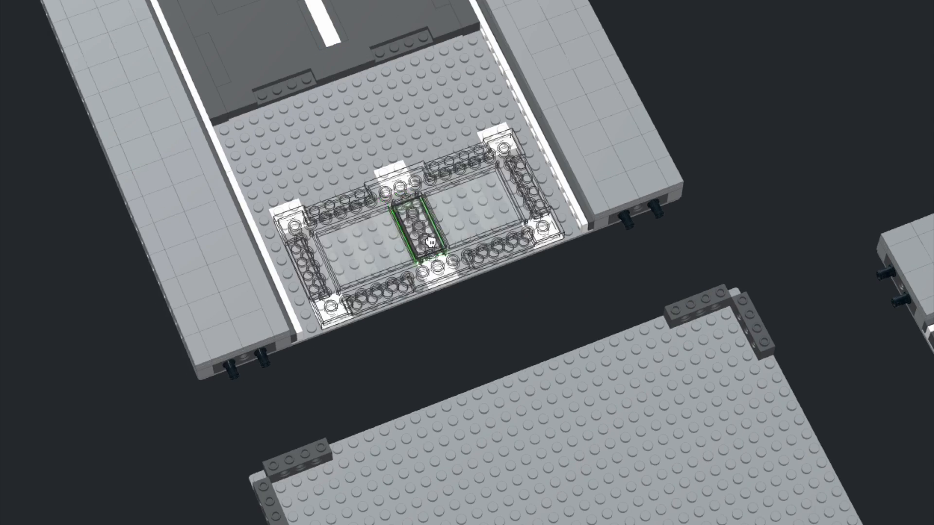
{"action": "left_click", "coordinate": [430, 241]}
Fill the frame with white stripes to form a crosswalk, and add a white studded row behind it for the stop line
{"action": "left_click", "coordinate": [288, 277]}
{"action": "right_click_drag", "start_coordinate": [389, 316], "coordinate": [180, 359]}
{"action": "left_click", "coordinate": [530, 211]}
{"action": "key", "text": "ctrl+v"}
{"action": "left_click", "coordinate": [531, 203]}
{"action": "left_click", "coordinate": [262, 148]}
{"action": "left_click", "coordinate": [442, 253]}
{"action": "left_click", "coordinate": [441, 359]}
Cover the white studded row with white tiles across one lane as a stop line and dark grey tiles across the other
{"action": "right_click_drag", "start_coordinate": [802, 233], "coordinate": [684, 189]}
{"action": "scroll", "coordinate": [684, 190], "scroll_direction": "up", "scroll_amount": 3}
{"action": "key", "text": "ctrl+v"}
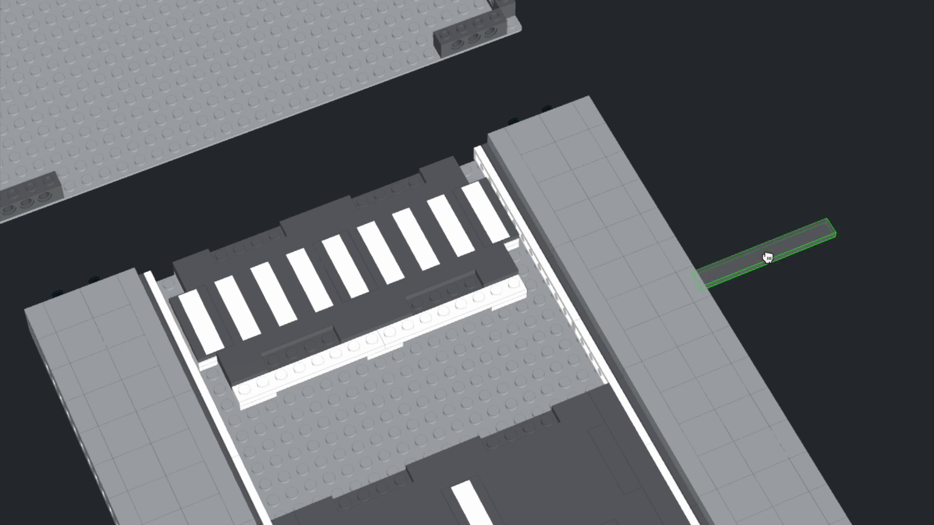
{"action": "left_click", "coordinate": [311, 365]}
{"action": "left_click", "coordinate": [456, 312]}
{"action": "right_click_drag", "start_coordinate": [719, 222], "coordinate": [773, 212]}
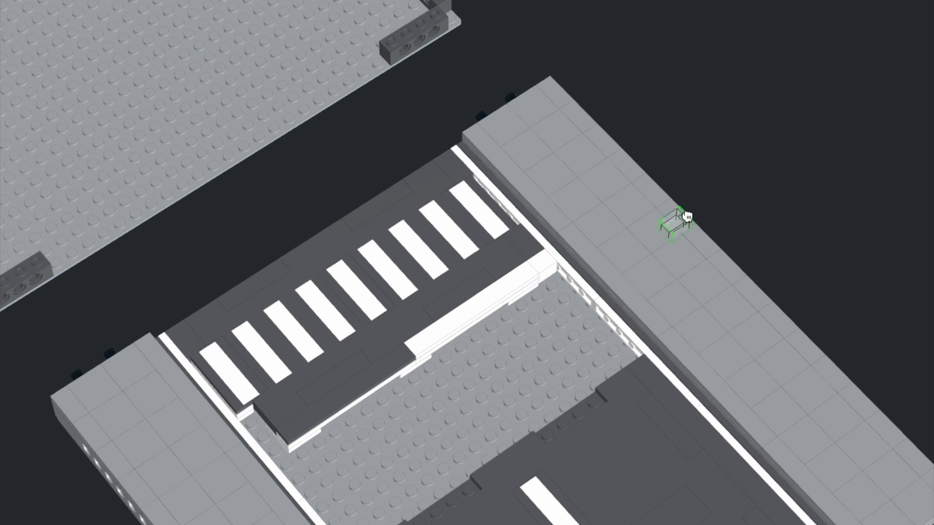
{"action": "right_click_drag", "start_coordinate": [686, 216], "coordinate": [628, 218]}
{"action": "key", "text": "Delete"}
Fill the two notches in the road surface facing the studded gap, and delete the two protruding tiles at the unpinned end
{"action": "right_click_drag", "start_coordinate": [202, 351], "coordinate": [444, 359]}
{"action": "left_click", "coordinate": [552, 308]}
{"action": "left_click", "coordinate": [577, 438]}
{"action": "left_click", "coordinate": [858, 284]}
{"action": "left_click", "coordinate": [885, 427], "text": "ctrl"}
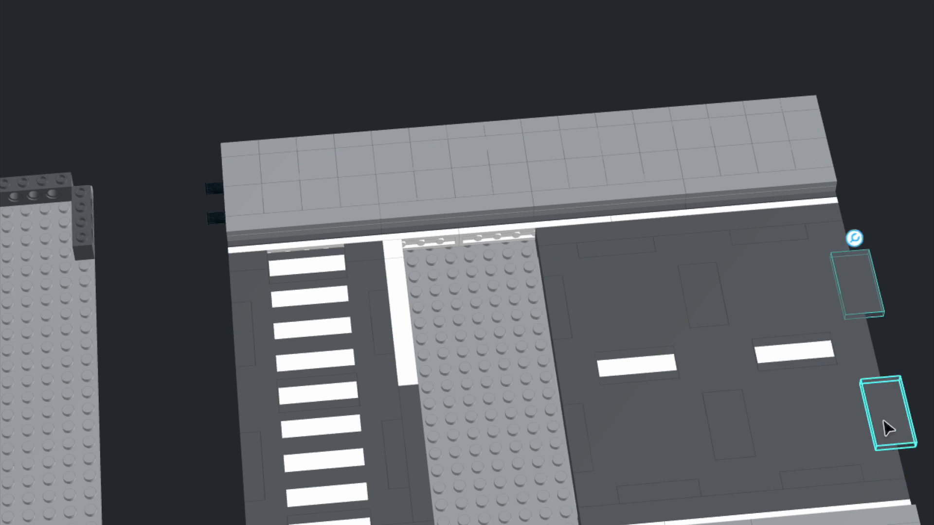
{"action": "key", "text": "Delete"}
Place two white 6x8 plates side by side in the studded gap and a copy of the lane marking at their centre
{"action": "right_click_drag", "start_coordinate": [117, 316], "coordinate": [62, 333]}
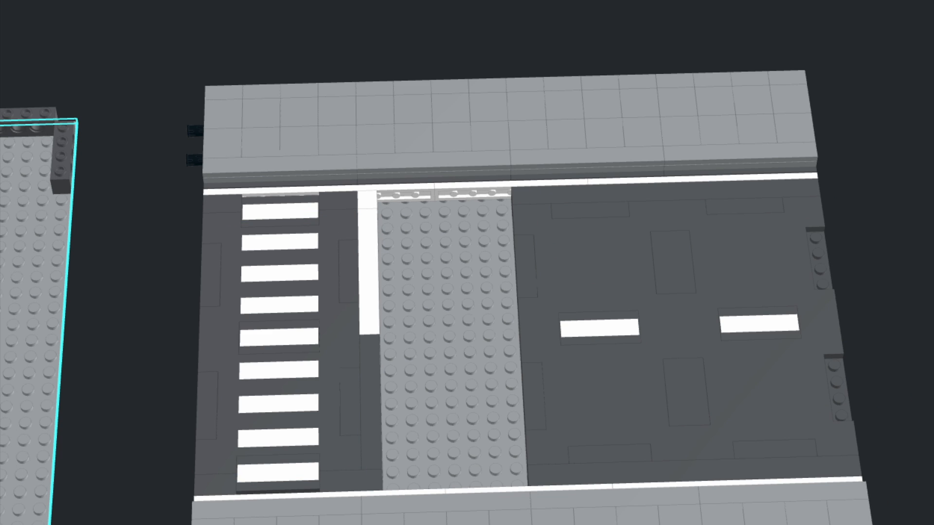
{"action": "right_click_drag", "start_coordinate": [534, 272], "coordinate": [340, 311]}
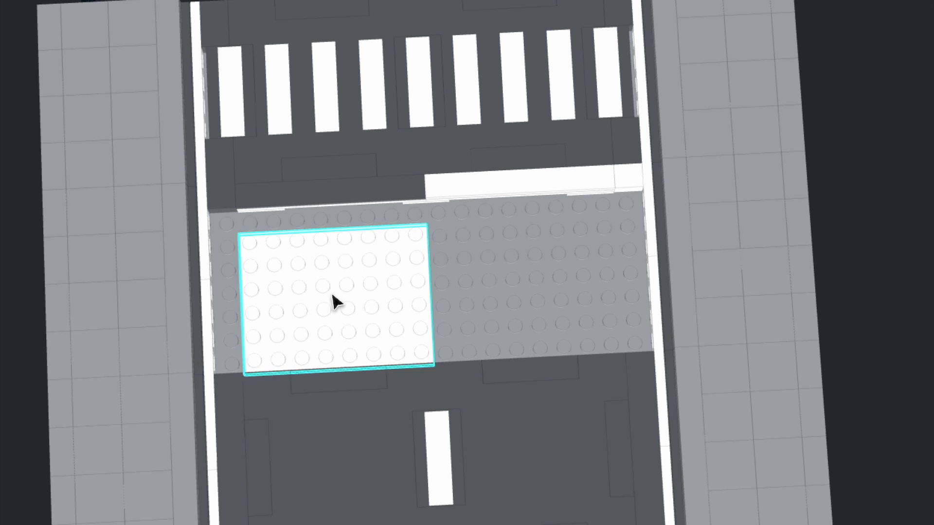
{"action": "left_click", "coordinate": [332, 294]}
{"action": "left_click", "coordinate": [535, 290]}
{"action": "left_click", "coordinate": [441, 457]}
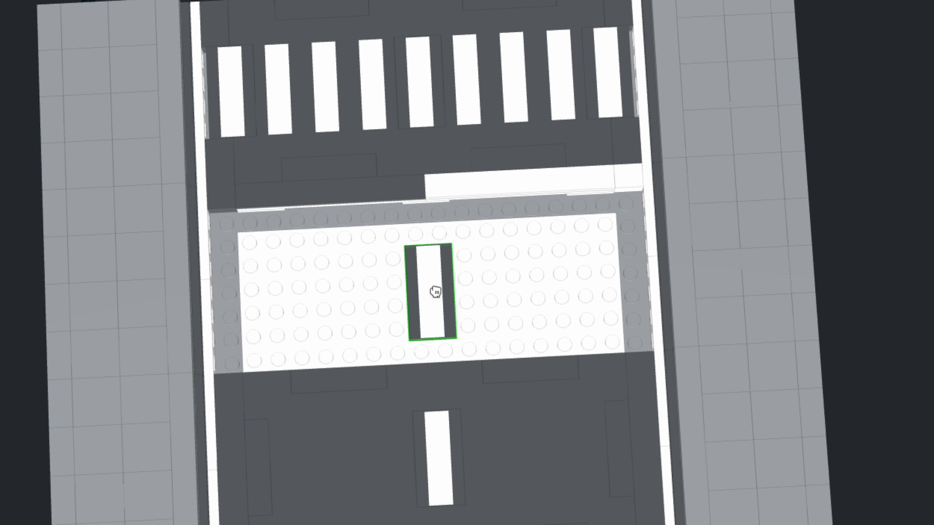
{"action": "left_click", "coordinate": [434, 269]}
Place a 2x6 tile alongside the new lane marking and color it dark grey
{"action": "right_click_drag", "start_coordinate": [381, 315], "coordinate": [369, 311]}
{"action": "middle_click_drag", "start_coordinate": [858, 343], "coordinate": [832, 364]}
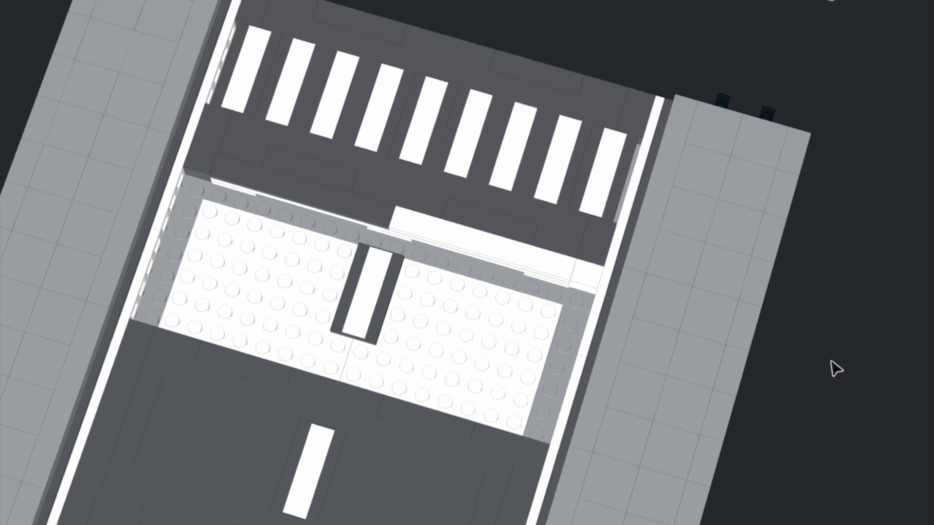
{"action": "right_click_drag", "start_coordinate": [832, 364], "coordinate": [812, 350]}
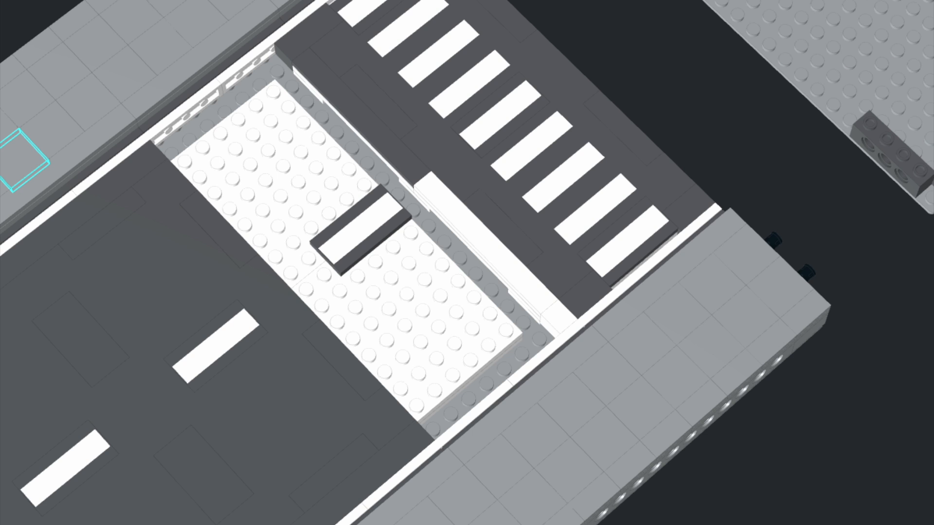
{"action": "key", "text": "Right"}
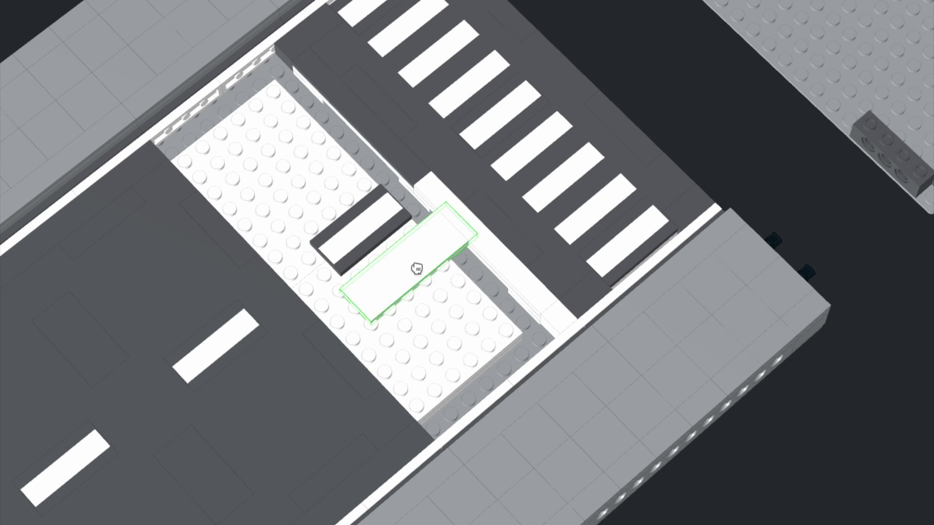
{"action": "left_click", "coordinate": [393, 265]}
{"action": "key", "text": "Escape"}
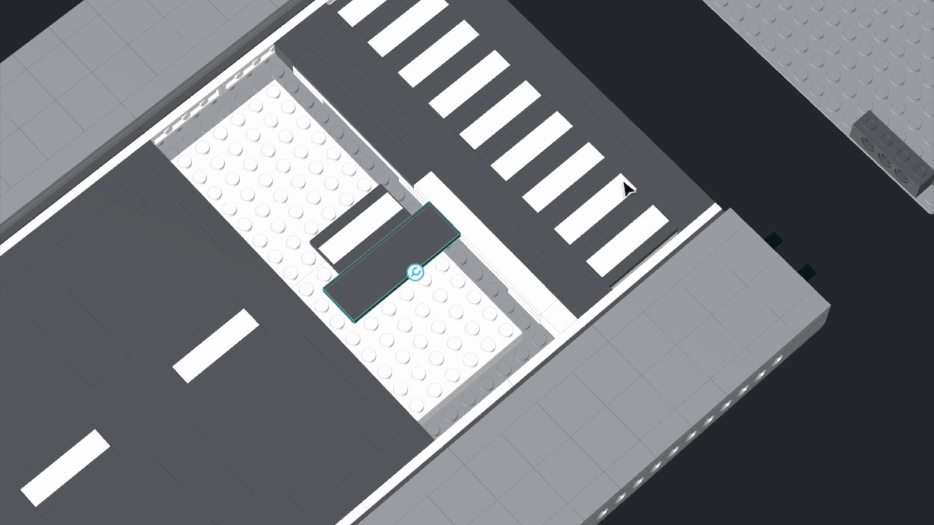
Cover the rest of both lanes beside the new lane marking with copies of the dark grey tile
{"action": "left_click", "coordinate": [626, 187]}
{"action": "left_click", "coordinate": [487, 363]}
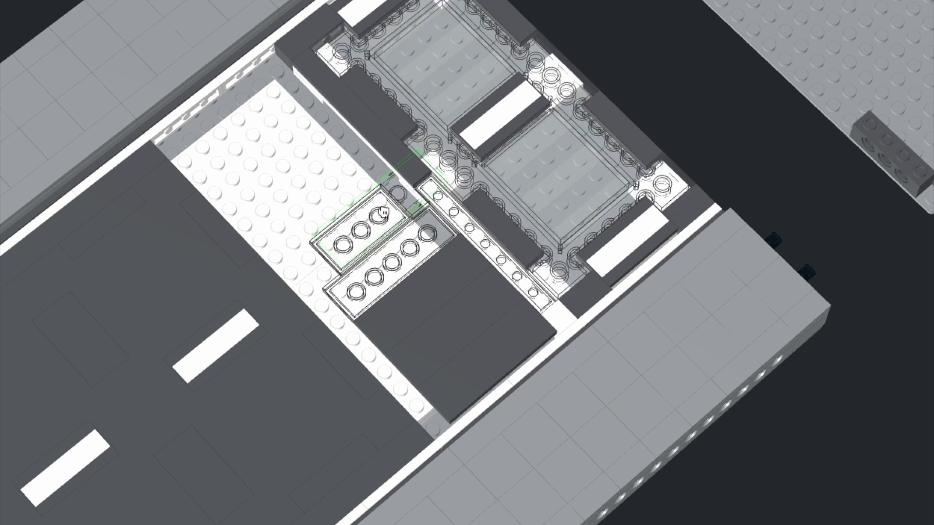
{"action": "left_click", "coordinate": [328, 192]}
{"action": "left_click", "coordinate": [302, 168]}
{"action": "left_click", "coordinate": [277, 144]}
{"action": "left_click", "coordinate": [249, 115]}
{"action": "key", "text": "Escape"}
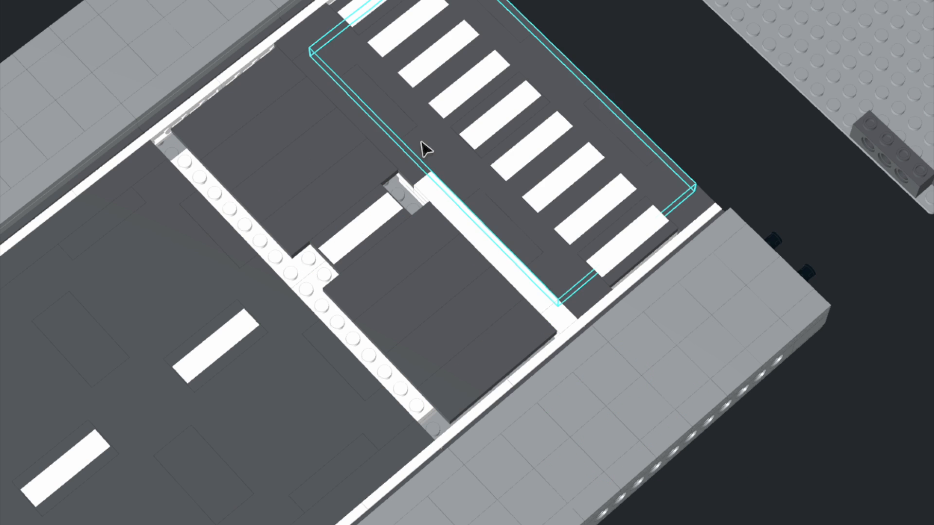
Cover the remaining row of exposed studs and the spot behind the lane marking with dark grey tiles
{"action": "left_click", "coordinate": [386, 142]}
{"action": "left_click", "coordinate": [228, 211]}
{"action": "left_click", "coordinate": [366, 377]}
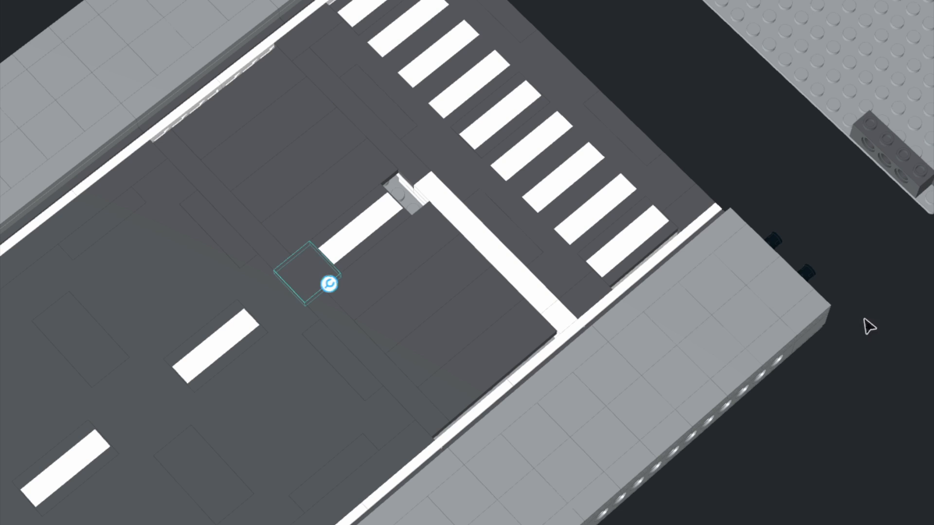
{"action": "left_click", "coordinate": [846, 351]}
Fill the small gap between the lane marking and the stop line with a white 1x2 plate and cover it in dark grey
{"action": "right_click_drag", "start_coordinate": [845, 352], "coordinate": [842, 350]}
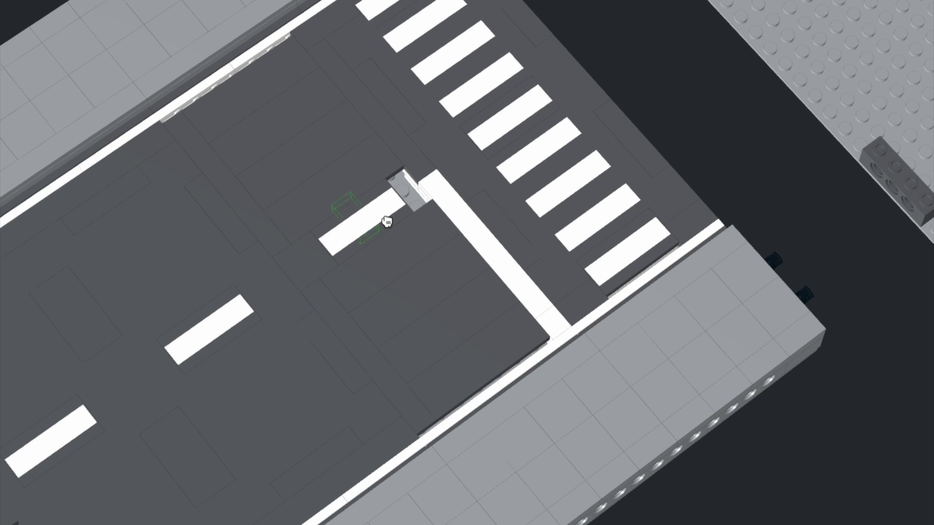
{"action": "left_click", "coordinate": [414, 194]}
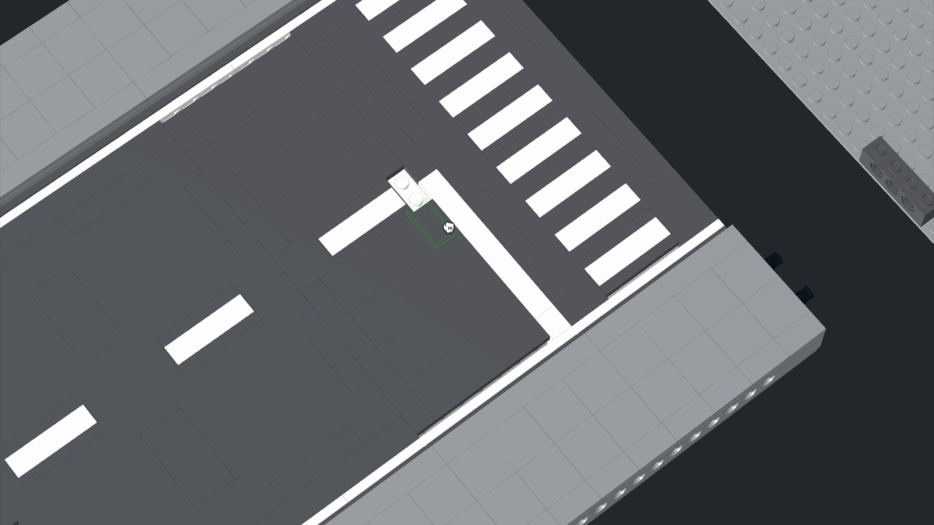
{"action": "left_click", "coordinate": [853, 311]}
Delete the inner sidewalk tiles running along the curb at both ends of the crosswalk
{"action": "scroll", "coordinate": [853, 311], "scroll_direction": "down", "scroll_amount": 5}
{"action": "right_click_drag", "start_coordinate": [859, 306], "coordinate": [807, 287]}
{"action": "scroll", "coordinate": [768, 300], "scroll_direction": "up", "scroll_amount": 5}
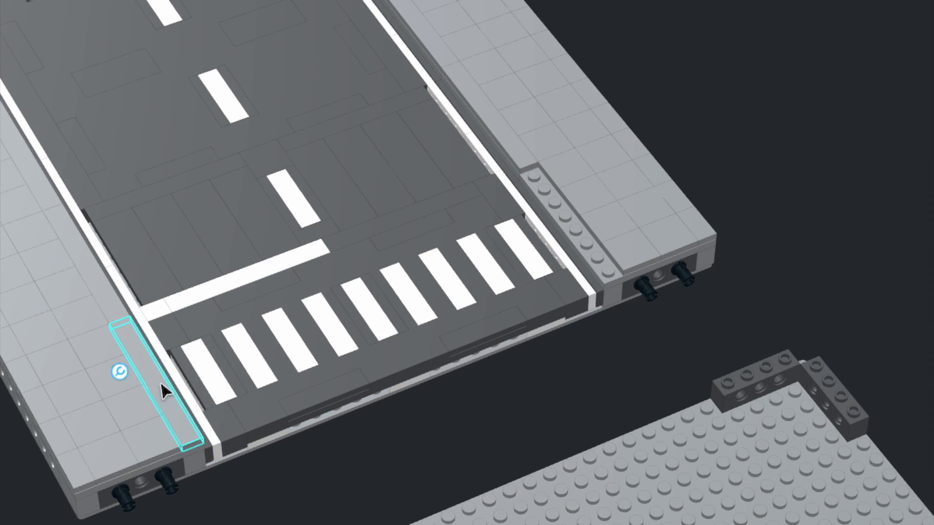
{"action": "key", "text": "Delete"}
Delete the plates beneath the sidewalk tiles at the road's end edge on both sides of the crosswalk
{"action": "right_click_drag", "start_coordinate": [574, 472], "coordinate": [458, 471]}
{"action": "middle_click_drag", "start_coordinate": [458, 470], "coordinate": [583, 462]}
{"action": "right_click_drag", "start_coordinate": [583, 462], "coordinate": [433, 460]}
{"action": "left_click", "coordinate": [701, 299]}
{"action": "key", "text": "Delete"}
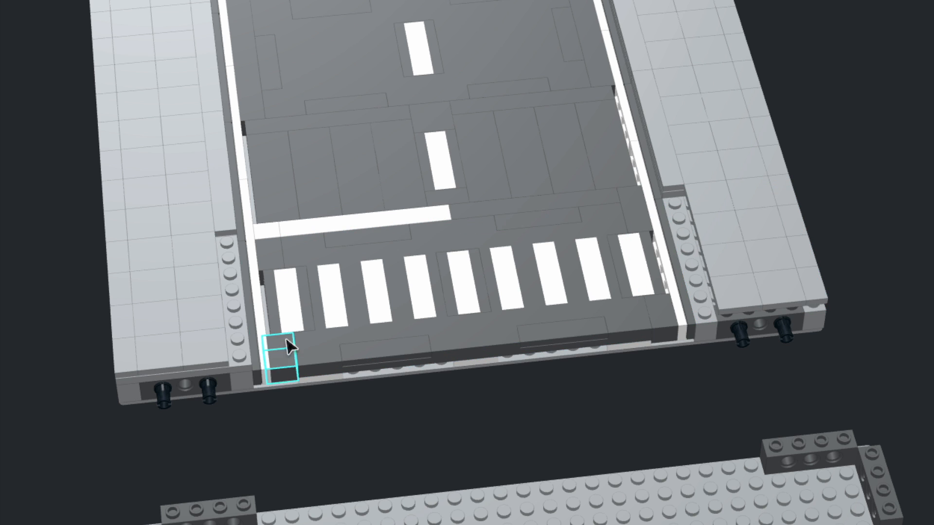
{"action": "left_click", "coordinate": [240, 366]}
{"action": "key", "text": "Delete"}
{"action": "mouse_move", "coordinate": [340, 449]}
{"action": "right_mouse_down"}
{"action": "mouse_move", "coordinate": [323, 452]}
{"action": "mouse_move", "coordinate": [388, 432]}
{"action": "mouse_move", "coordinate": [414, 437]}
{"action": "right_mouse_up"}
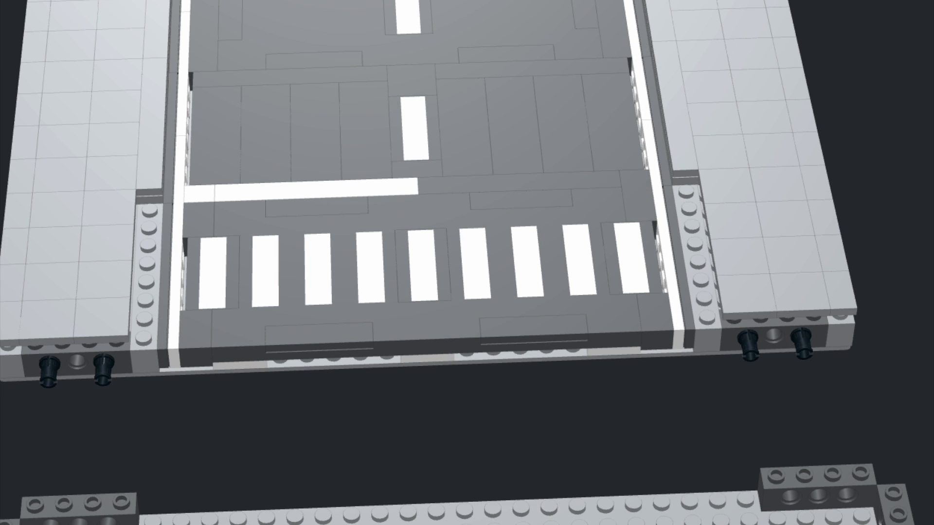
Fit shorter plates beneath both sidewalk end edges and rework the tiles to leave a studded recess beside each end of the crosswalk
{"action": "left_click", "coordinate": [781, 330]}
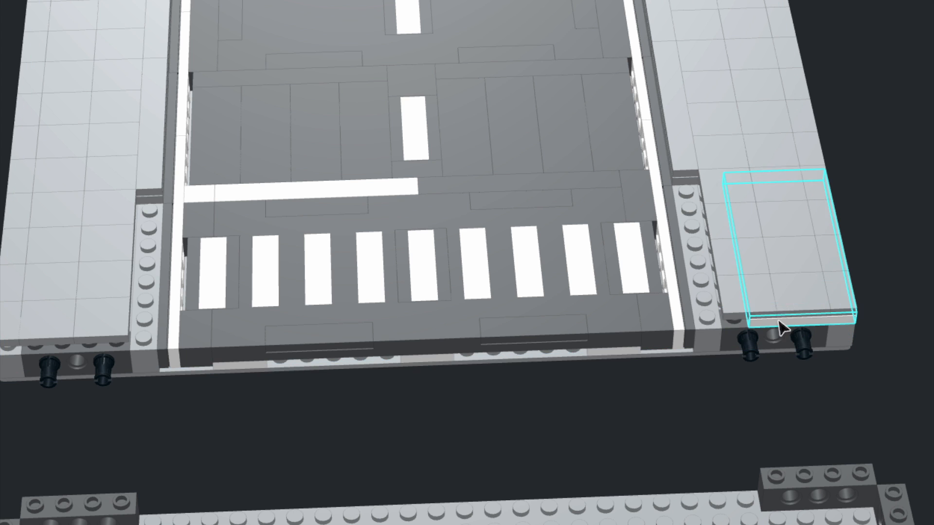
{"action": "left_click", "coordinate": [753, 219]}
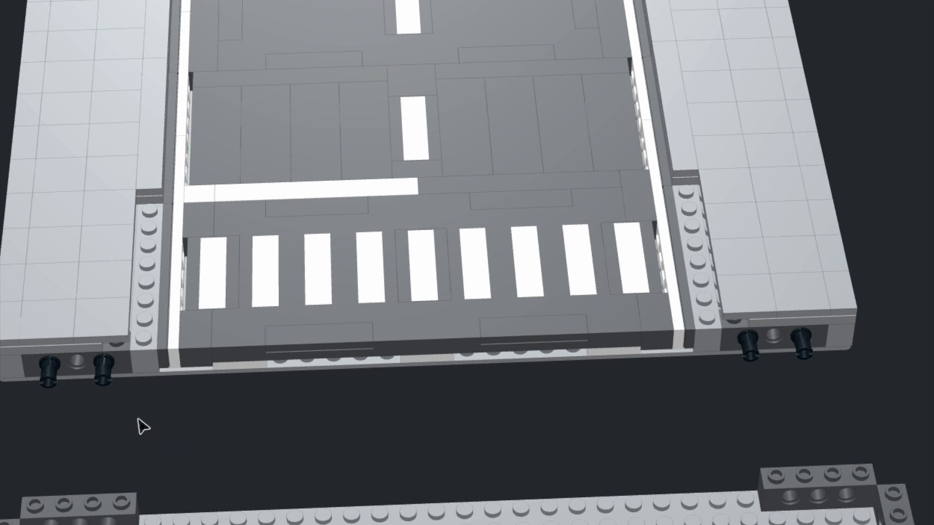
{"action": "right_click_drag", "start_coordinate": [140, 426], "coordinate": [30, 332]}
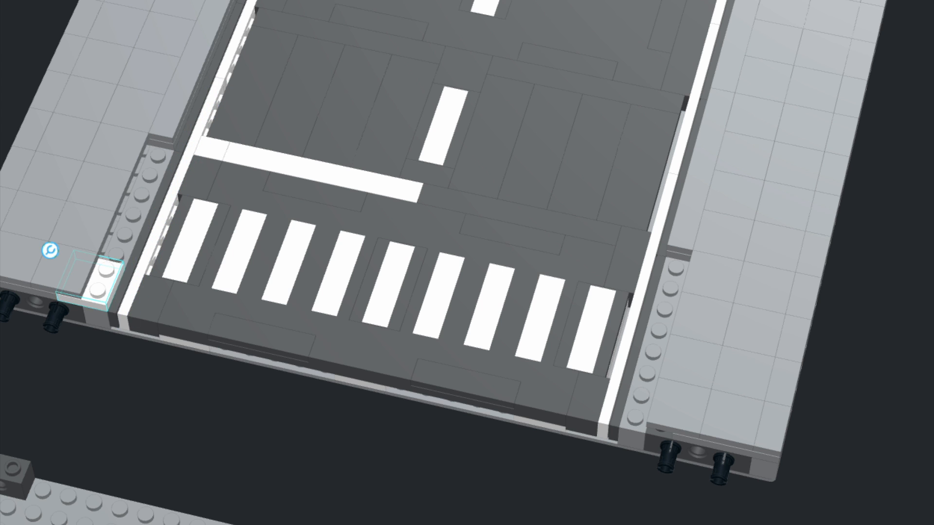
{"action": "right_click_drag", "start_coordinate": [653, 416], "coordinate": [438, 466]}
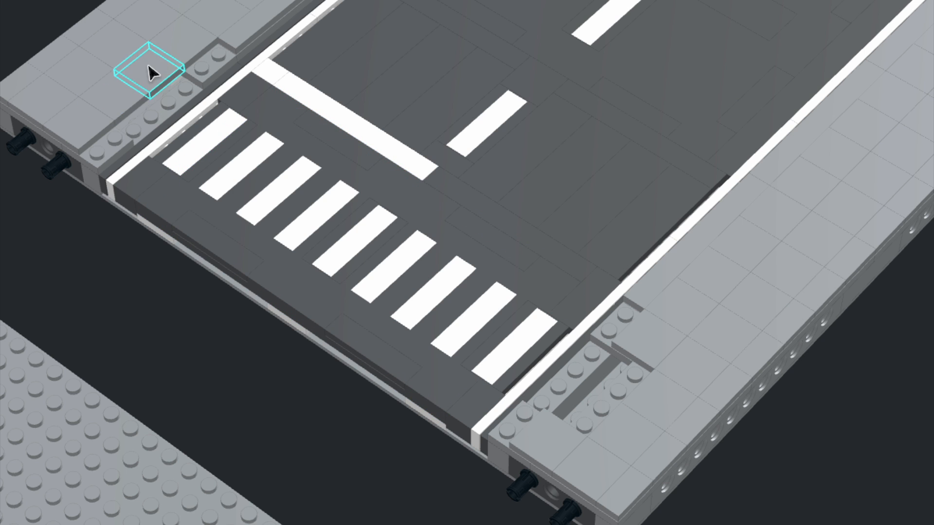
{"action": "right_click_drag", "start_coordinate": [150, 288], "coordinate": [159, 287]}
{"action": "middle_click_drag", "start_coordinate": [118, 329], "coordinate": [158, 329]}
{"action": "mouse_move", "coordinate": [158, 329]}
{"action": "right_mouse_down"}
{"action": "mouse_move", "coordinate": [149, 335]}
{"action": "mouse_move", "coordinate": [165, 336]}
{"action": "right_mouse_up"}
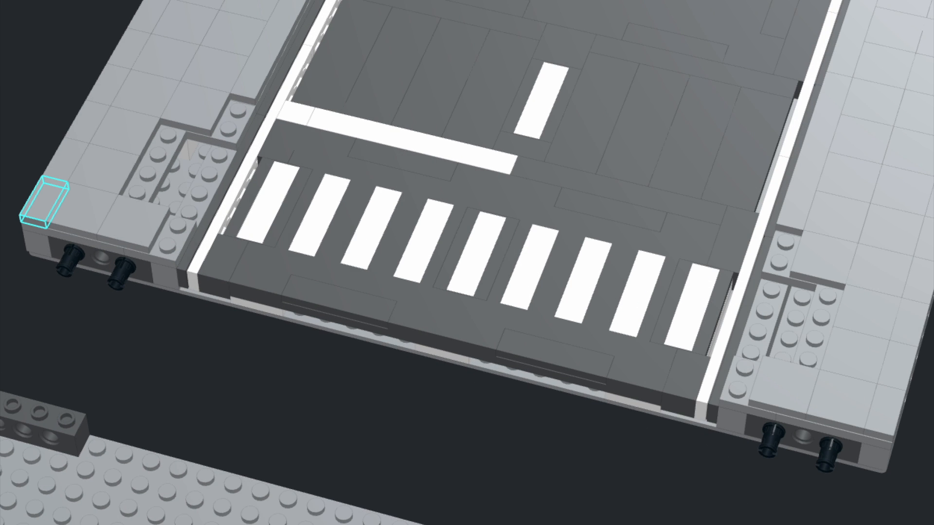
Place a white 1x4 plate in each sidewalk recess and tile over the exposed studs surrounding the ramp openings
{"action": "left_click", "coordinate": [187, 176]}
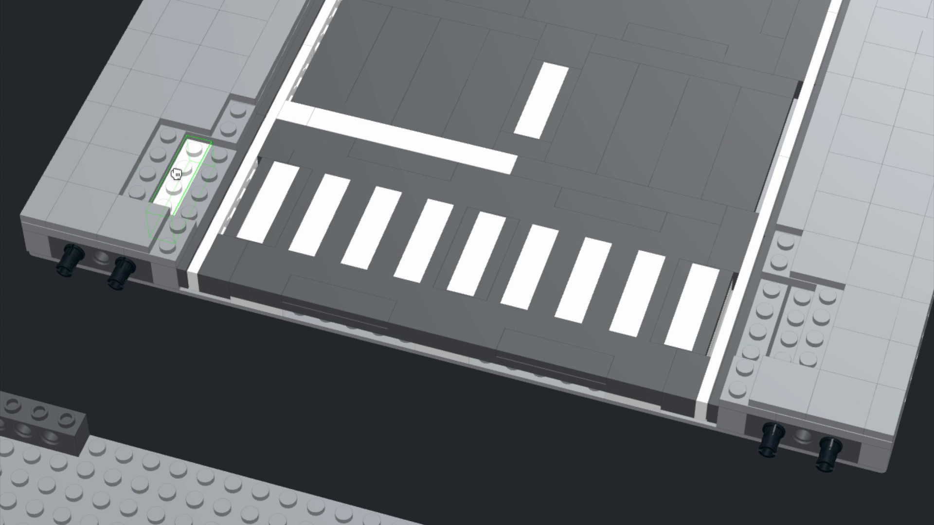
{"action": "left_click", "coordinate": [802, 323]}
{"action": "right_click_drag", "start_coordinate": [800, 323], "coordinate": [853, 326]}
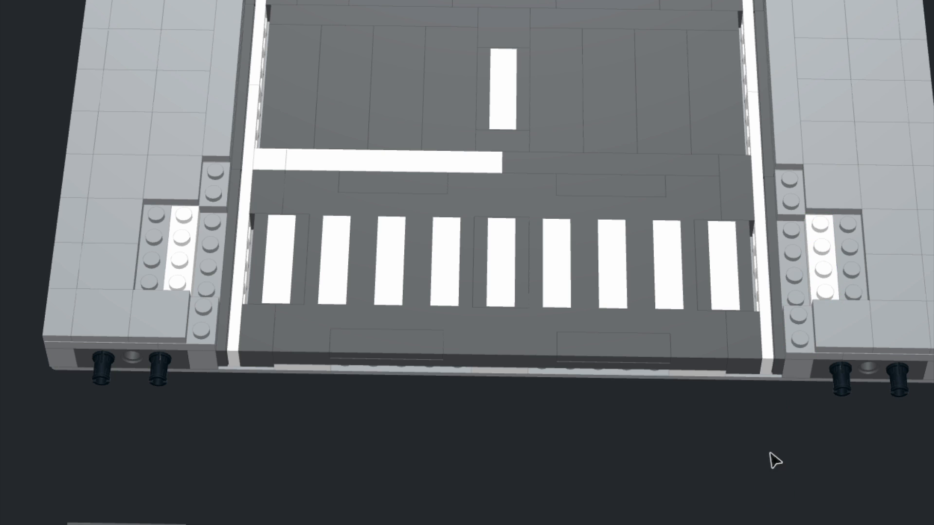
{"action": "middle_click_drag", "start_coordinate": [770, 452], "coordinate": [747, 452]}
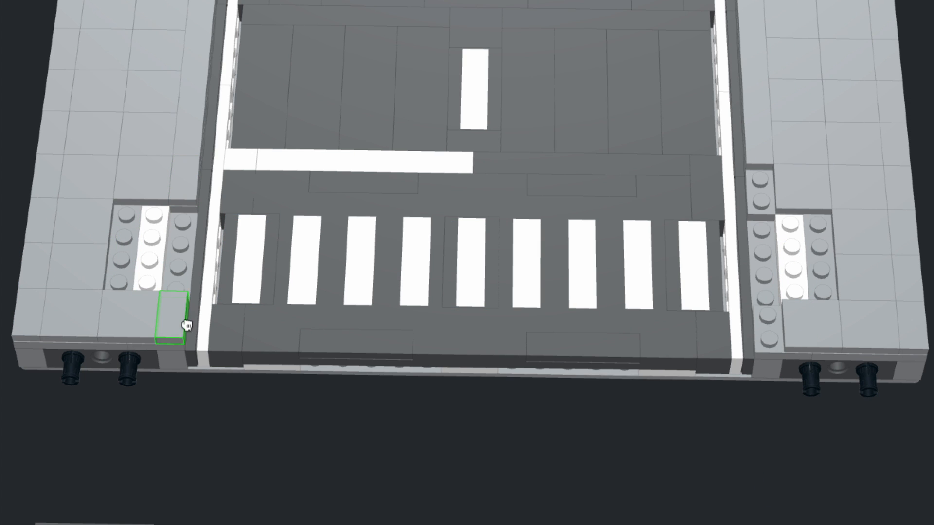
{"action": "left_click", "coordinate": [831, 233]}
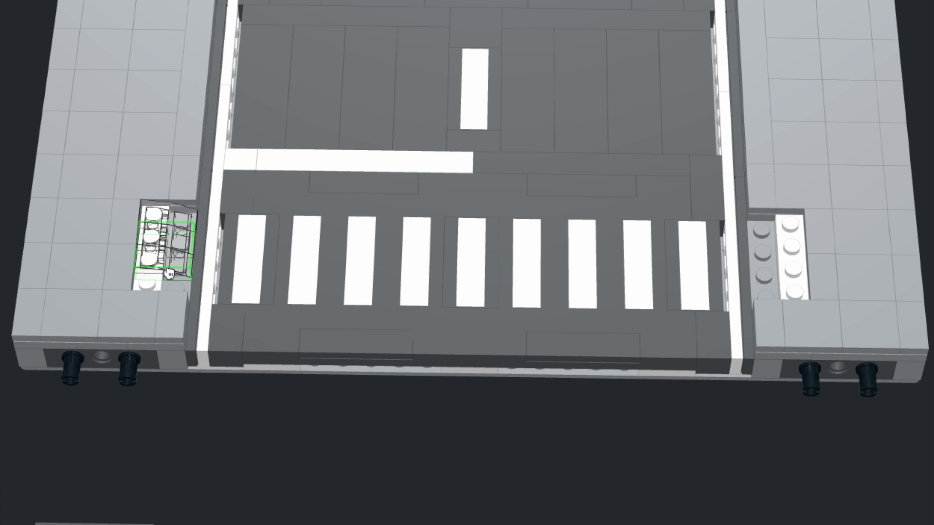
Fill both sidewalk recesses with light grey curved slopes to form ramps down to the crosswalk
{"action": "left_click", "coordinate": [166, 248]}
{"action": "key", "text": "ctrl+v"}
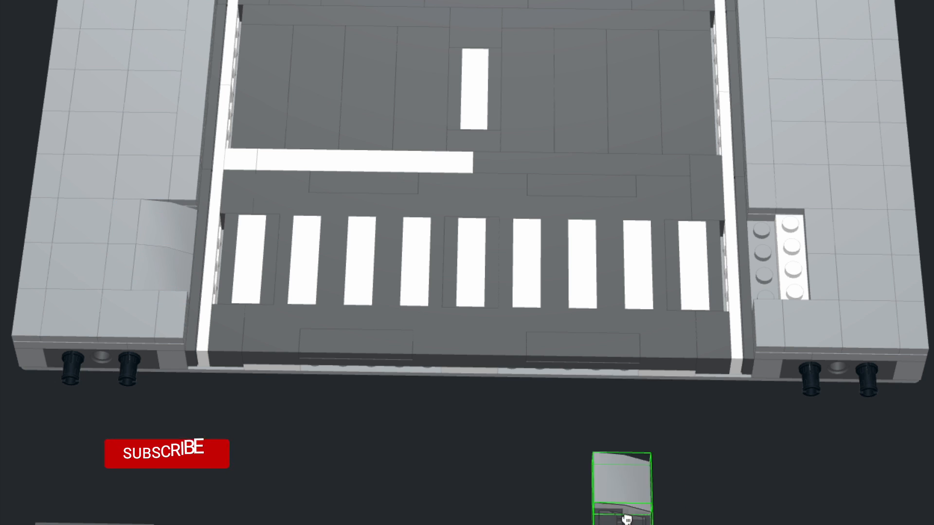
{"action": "left_click", "coordinate": [778, 289]}
Place a dark grey 16x16 road plate, underside up, beside the intersection baseplate
{"action": "scroll", "coordinate": [698, 491], "scroll_direction": "down", "scroll_amount": 3}
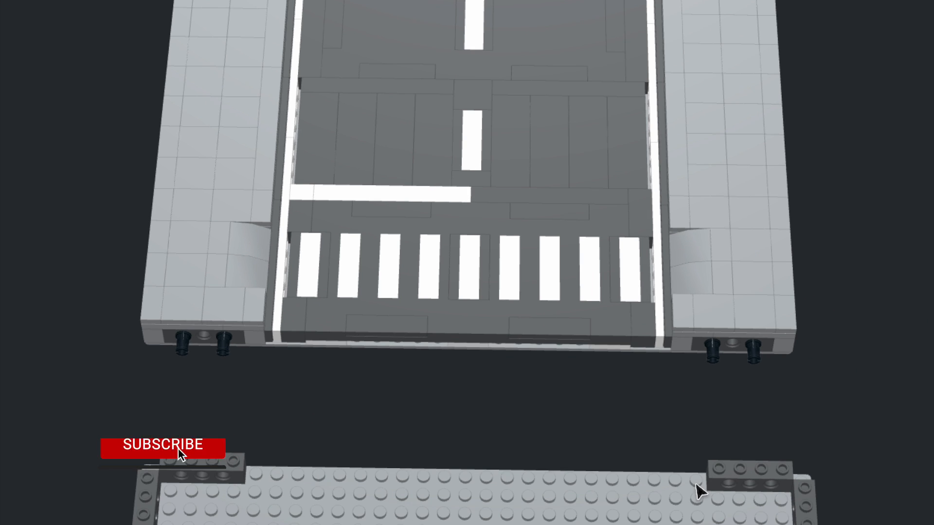
{"action": "right_click", "coordinate": [695, 483]}
{"action": "left_click", "coordinate": [620, 422]}
{"action": "scroll", "coordinate": [618, 419], "scroll_direction": "down", "scroll_amount": 5}
{"action": "right_click_drag", "start_coordinate": [618, 420], "coordinate": [642, 418]}
{"action": "right_click", "coordinate": [731, 334]}
{"action": "left_click", "coordinate": [731, 333]}
{"action": "middle_click_drag", "start_coordinate": [731, 334], "coordinate": [671, 214]}
{"action": "scroll", "coordinate": [672, 214], "scroll_direction": "up", "scroll_amount": 3}
{"action": "right_click_drag", "start_coordinate": [671, 214], "coordinate": [650, 214]}
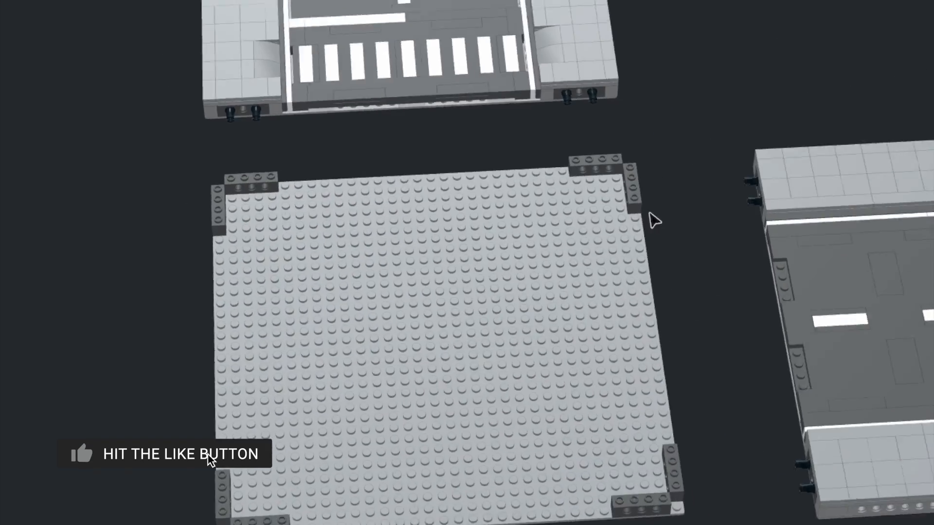
{"action": "middle_click_drag", "start_coordinate": [700, 248], "coordinate": [661, 169]}
{"action": "scroll", "coordinate": [690, 185], "scroll_direction": "up", "scroll_amount": 1}
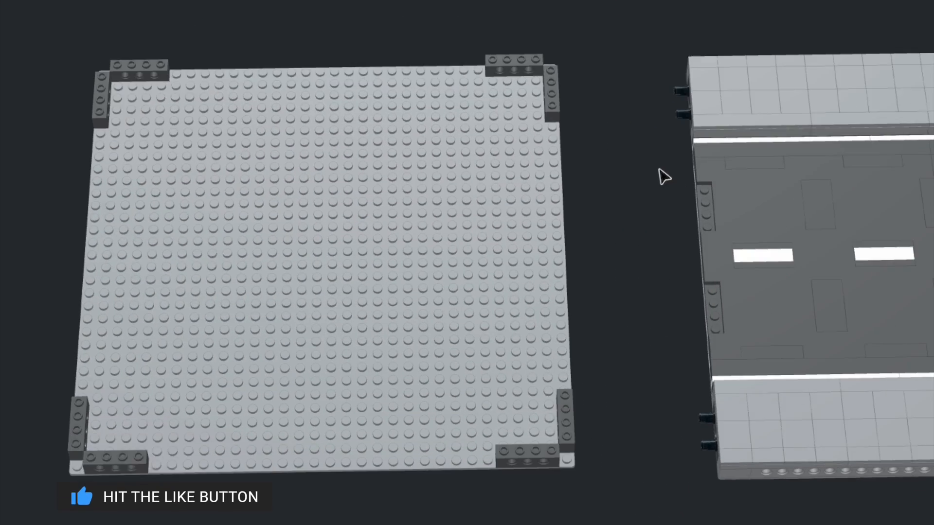
{"action": "right_click_drag", "start_coordinate": [661, 169], "coordinate": [657, 164]}
{"action": "left_click_drag", "start_coordinate": [795, 201], "coordinate": [589, 521]}
{"action": "scroll", "coordinate": [607, 225], "scroll_direction": "down", "scroll_amount": 3}
{"action": "scroll", "coordinate": [607, 226], "scroll_direction": "down", "scroll_amount": 2}
{"action": "middle_click_drag", "start_coordinate": [590, 520], "coordinate": [576, 476]}
{"action": "scroll", "coordinate": [575, 470], "scroll_direction": "up", "scroll_amount": 3}
{"action": "scroll", "coordinate": [570, 447], "scroll_direction": "down", "scroll_amount": 2}
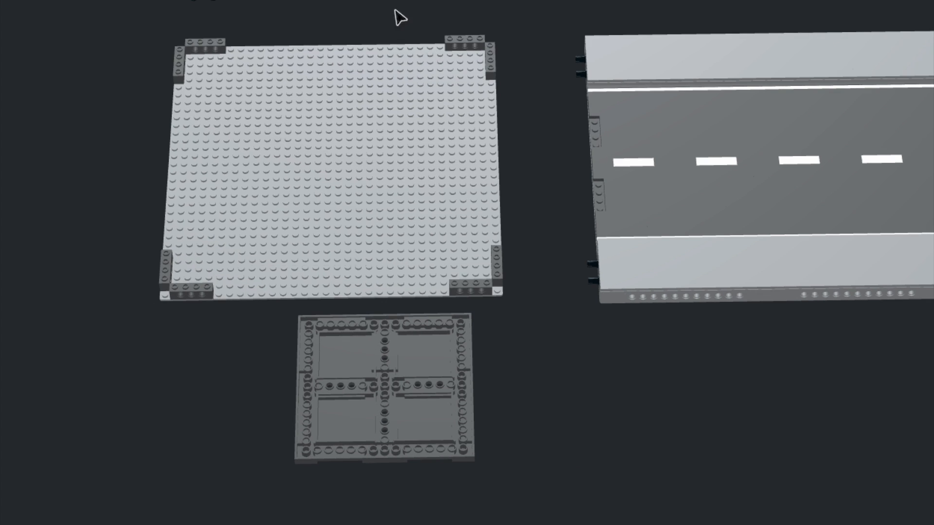
{"action": "scroll", "coordinate": [527, 402], "scroll_direction": "up", "scroll_amount": 2}
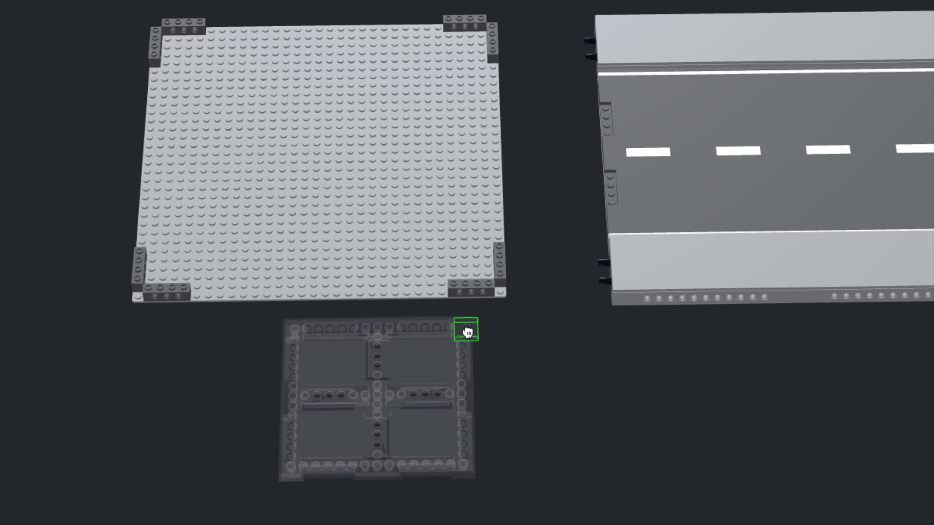
Attach white 2x2 pieces to the underside of the road plate at its corners, edge midpoints and center
{"action": "left_click", "coordinate": [467, 332]}
{"action": "left_click", "coordinate": [290, 401]}
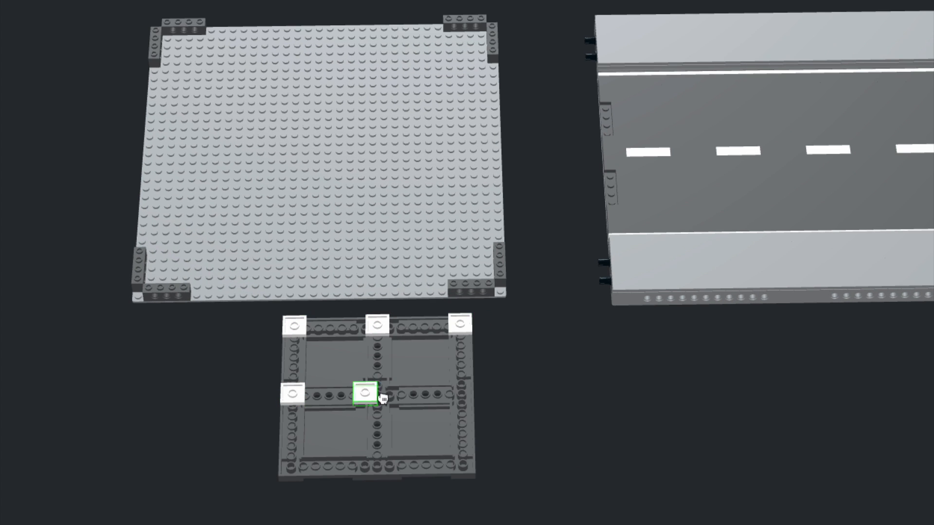
{"action": "left_click", "coordinate": [294, 470]}
{"action": "left_click", "coordinate": [385, 463]}
{"action": "key", "text": "Escape"}
Copy the road plate with its supports and lay two side by side across the middle of the intersection baseplate
{"action": "left_click_drag", "start_coordinate": [265, 503], "coordinate": [511, 311]}
{"action": "key", "text": "c"}
{"action": "right_click_drag", "start_coordinate": [564, 345], "coordinate": [567, 393]}
{"action": "left_click", "coordinate": [324, 160]}
{"action": "key", "text": "Escape"}
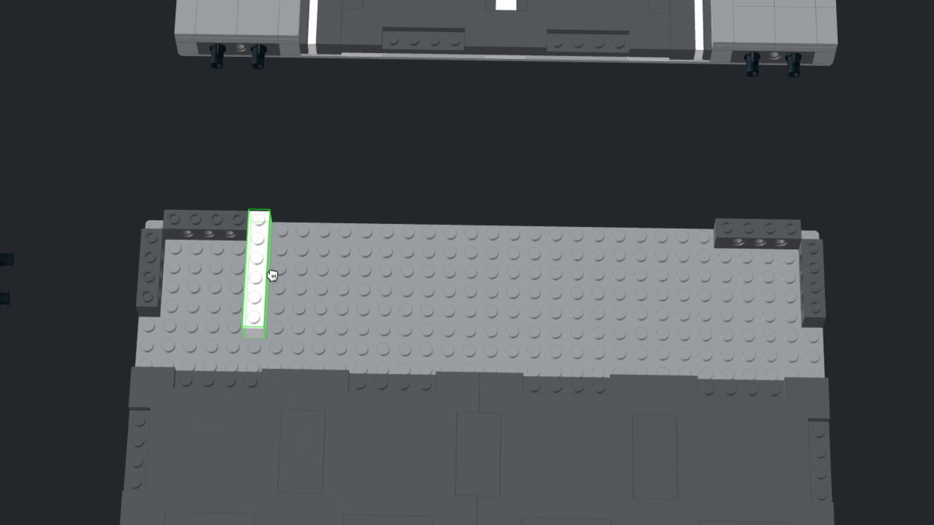
Place a 1x6 brick next to the connector in each corner of one baseplate edge and color both light grey
{"action": "left_click", "coordinate": [273, 276]}
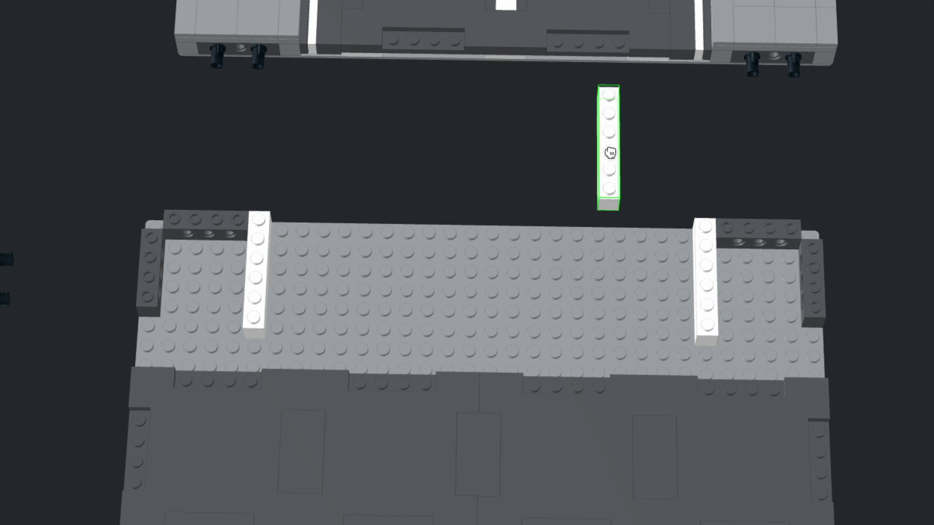
{"action": "left_click", "coordinate": [707, 287]}
{"action": "left_click", "coordinate": [248, 287], "text": "shift"}
Close both corner frames with light grey 1x4 bricks and fill their open corners with 1x1 bricks
{"action": "left_click", "coordinate": [543, 179]}
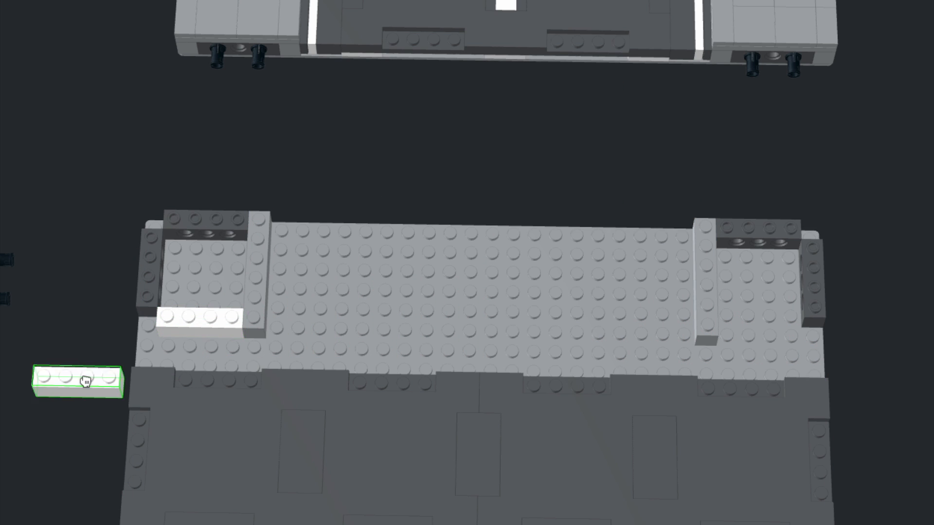
{"action": "left_click", "coordinate": [194, 335]}
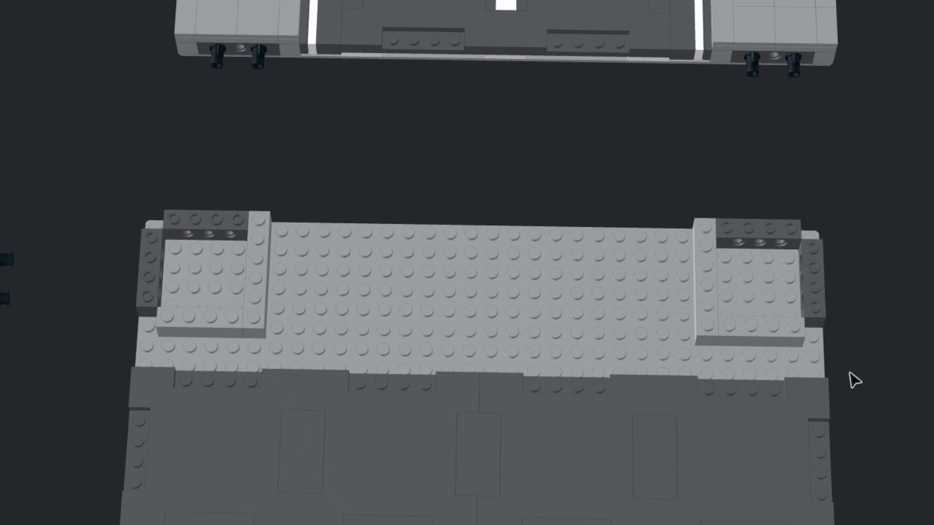
{"action": "left_click", "coordinate": [781, 355]}
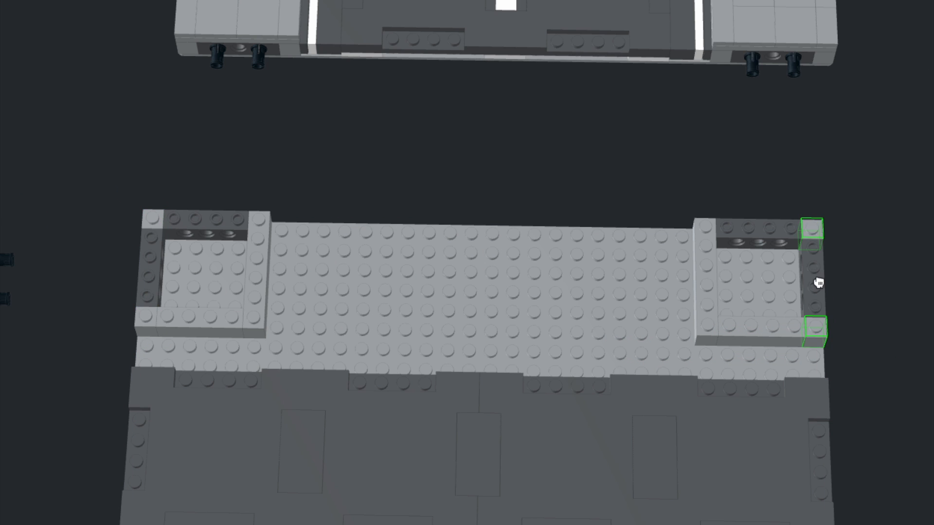
Copy the two finished corner frames, rotate them 180 degrees and place them around the connectors on the opposite baseplate edge
{"action": "scroll", "coordinate": [840, 216], "scroll_direction": "down", "scroll_amount": 3}
{"action": "middle_click_drag", "start_coordinate": [878, 333], "coordinate": [850, 187]}
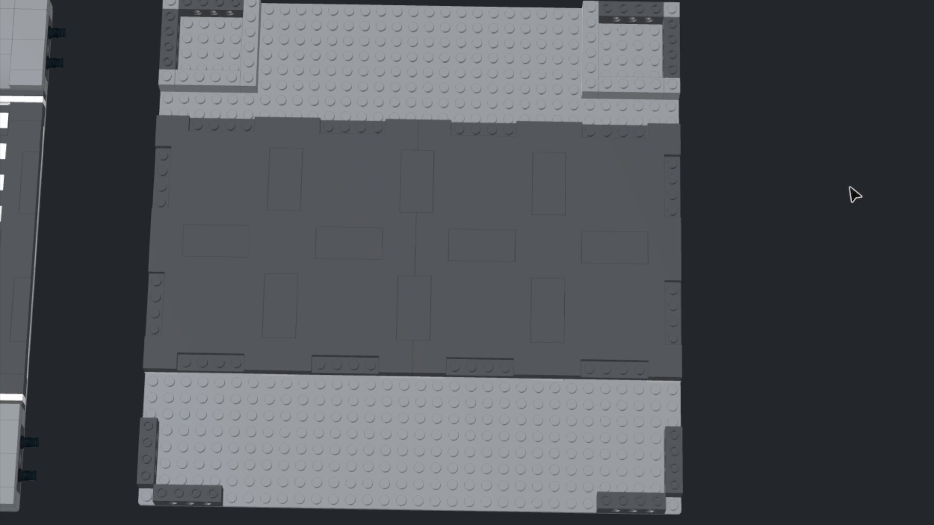
{"action": "left_click", "coordinate": [623, 93]}
{"action": "left_click", "coordinate": [214, 90], "text": "shift"}
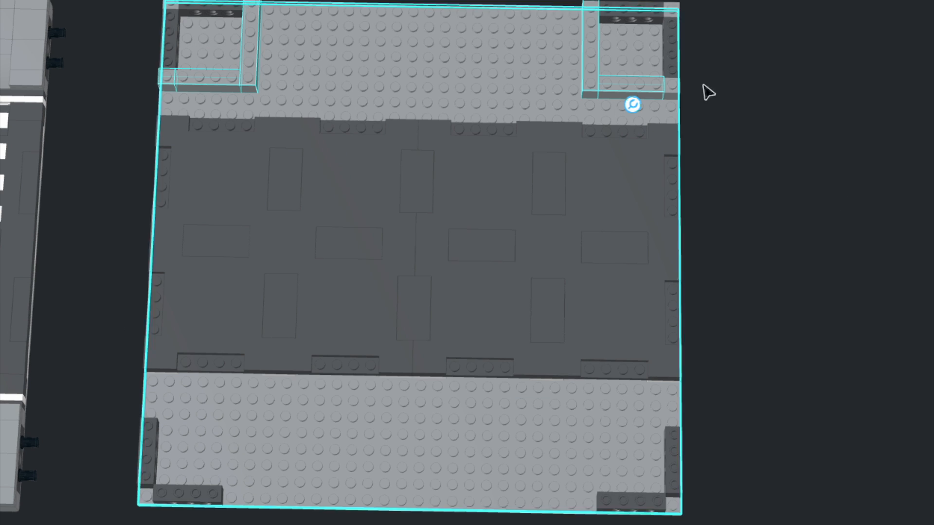
{"action": "key", "text": "ctrl+v"}
{"action": "key", "text": "Right"}
{"action": "key", "text": "Right"}
{"action": "left_click", "coordinate": [584, 460]}
{"action": "key", "text": "Escape"}
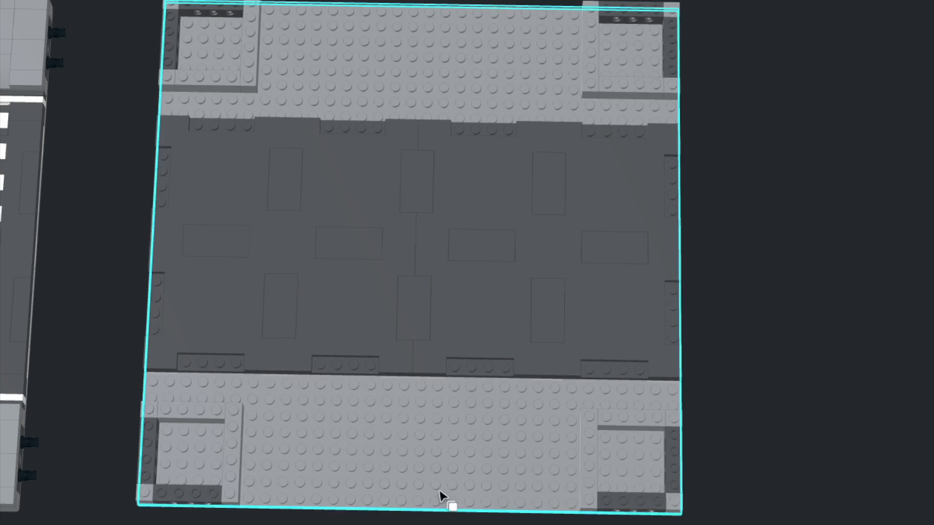
Lay two white 1x8 plates end to end along the baseplate edge, centered between the two corner frames
{"action": "middle_click_drag", "start_coordinate": [690, 359], "coordinate": [692, 394]}
{"action": "scroll", "coordinate": [692, 394], "scroll_direction": "up", "scroll_amount": 2}
{"action": "right_click_drag", "start_coordinate": [692, 395], "coordinate": [750, 342]}
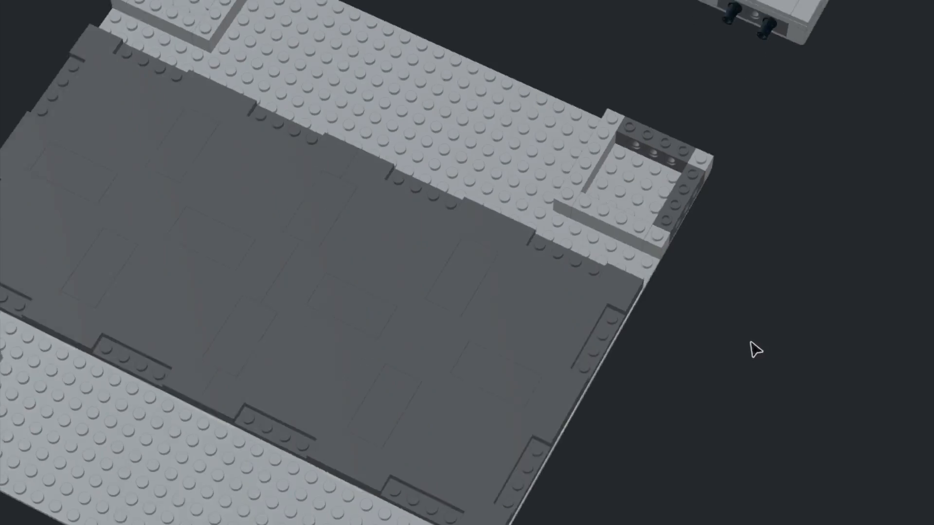
{"action": "middle_click_drag", "start_coordinate": [749, 343], "coordinate": [753, 365]}
{"action": "right_click_drag", "start_coordinate": [754, 365], "coordinate": [749, 363]}
{"action": "scroll", "coordinate": [749, 363], "scroll_direction": "down", "scroll_amount": 1}
{"action": "middle_click_drag", "start_coordinate": [749, 364], "coordinate": [795, 369]}
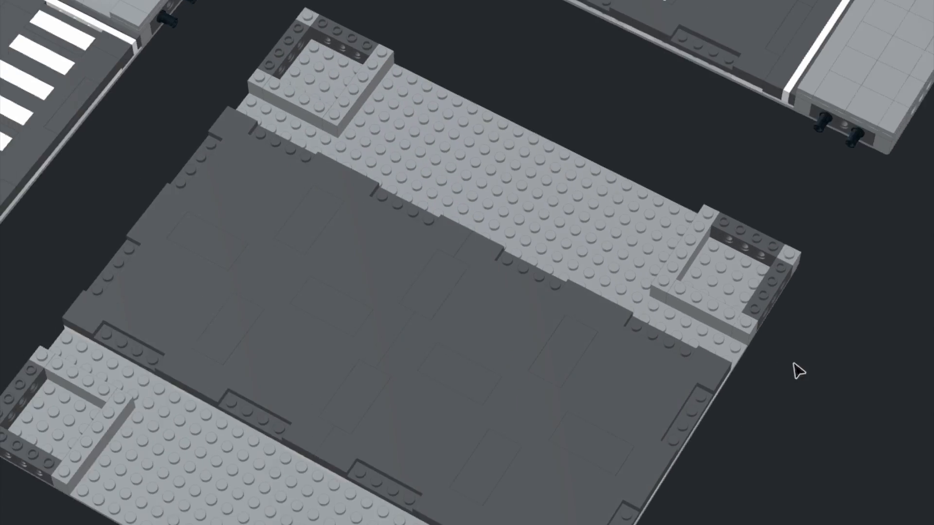
{"action": "right_click_drag", "start_coordinate": [795, 368], "coordinate": [660, 254]}
{"action": "middle_click_drag", "start_coordinate": [641, 232], "coordinate": [652, 248]}
{"action": "right_click_drag", "start_coordinate": [652, 248], "coordinate": [564, 229]}
{"action": "middle_click_drag", "start_coordinate": [563, 230], "coordinate": [599, 241]}
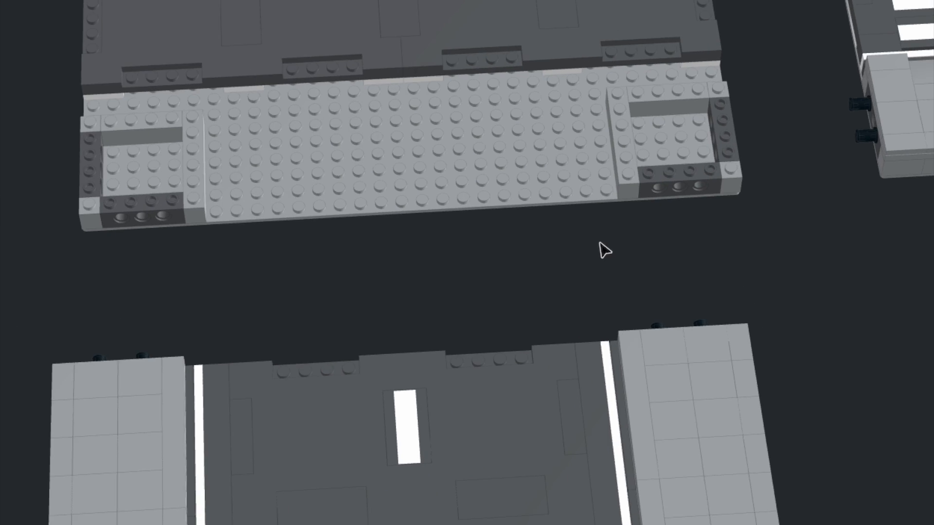
{"action": "scroll", "coordinate": [598, 242], "scroll_direction": "up", "scroll_amount": 1}
{"action": "right_click_drag", "start_coordinate": [598, 243], "coordinate": [594, 252]}
{"action": "middle_click_drag", "start_coordinate": [496, 355], "coordinate": [491, 302]}
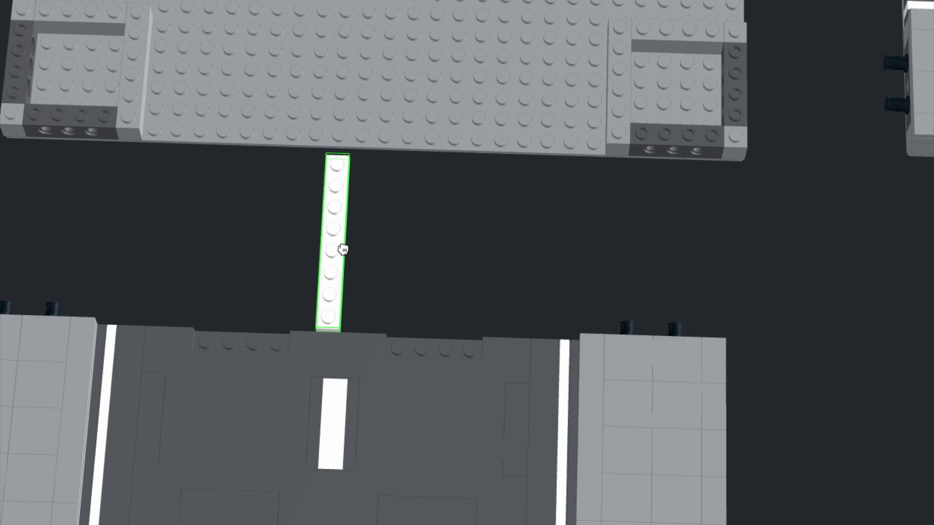
{"action": "key", "text": "Right"}
{"action": "left_click", "coordinate": [499, 141]}
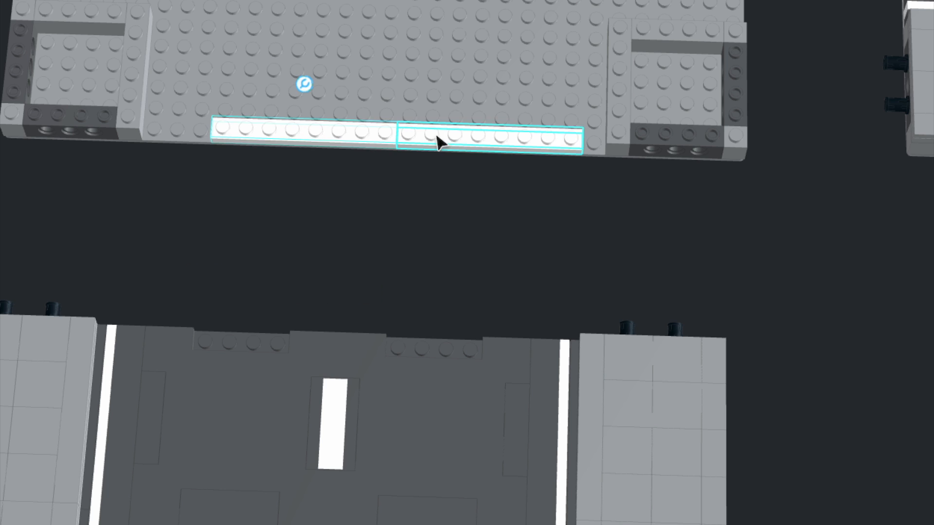
{"action": "left_click_drag", "start_coordinate": [436, 136], "coordinate": [413, 137]}
Cover the plates with one dark grey and one white 1x8 tile, and copy the strip to the opposite baseplate edge
{"action": "middle_click_drag", "start_coordinate": [443, 173], "coordinate": [414, 230]}
{"action": "key", "text": "ctrl+c"}
{"action": "left_click", "coordinate": [388, 246]}
{"action": "scroll", "coordinate": [389, 247], "scroll_direction": "down", "scroll_amount": 5}
{"action": "key", "text": "ctrl+v"}
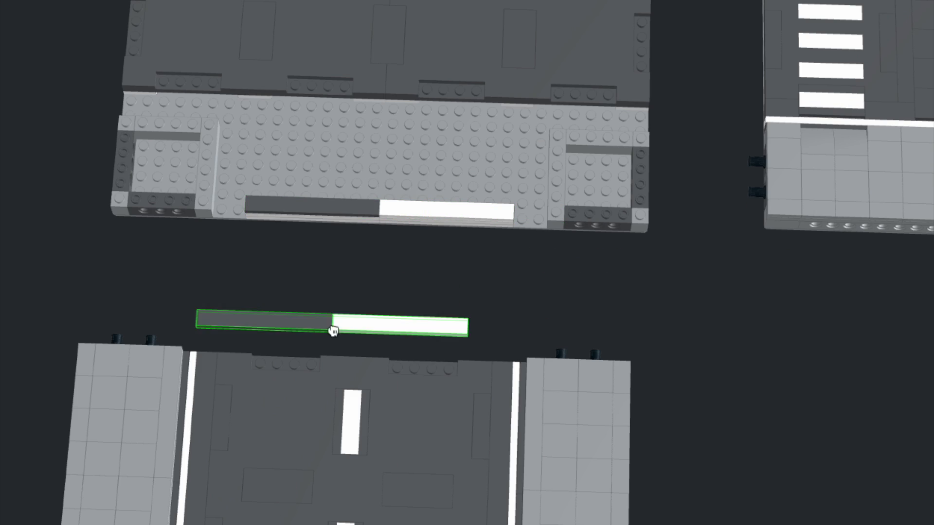
{"action": "right_click_drag", "start_coordinate": [333, 329], "coordinate": [600, 181]}
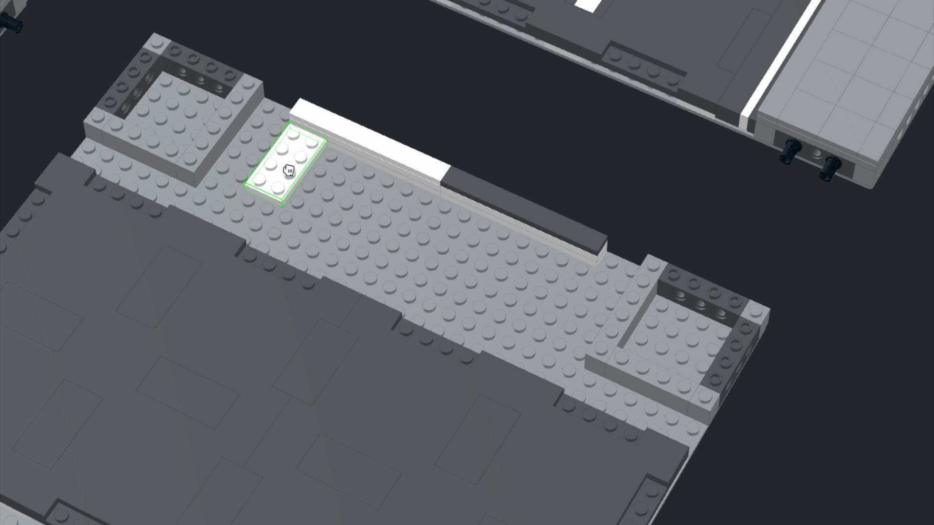
Lay a 4x16 bed of white plates along the inner side of the white and dark grey strip
{"action": "left_click", "coordinate": [290, 171]}
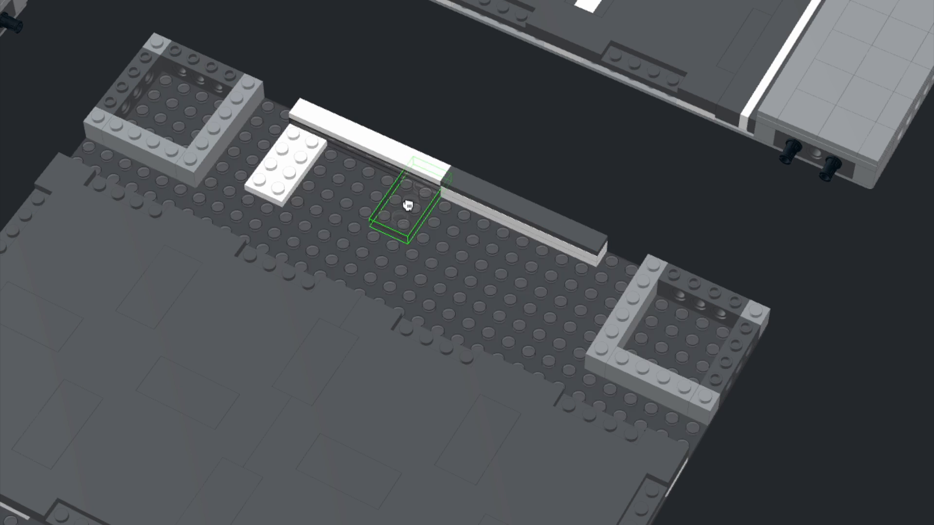
{"action": "left_click", "coordinate": [418, 223]}
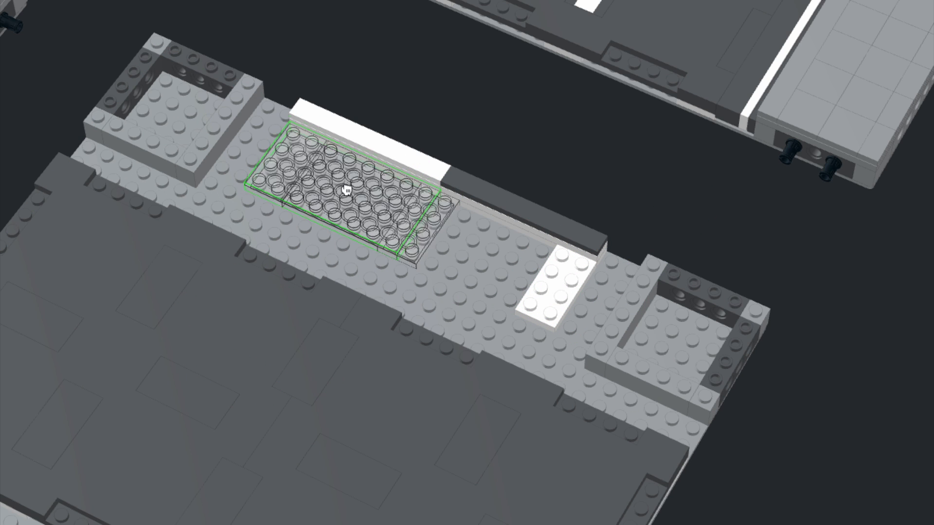
{"action": "left_click", "coordinate": [344, 188]}
{"action": "left_click", "coordinate": [511, 261]}
{"action": "right_click_drag", "start_coordinate": [510, 261], "coordinate": [298, 18]}
Copy the white plate bed, rotate it 180 degrees and place it beside the strip on the opposite baseplate edge
{"action": "left_click_drag", "start_coordinate": [253, 11], "coordinate": [542, 106]}
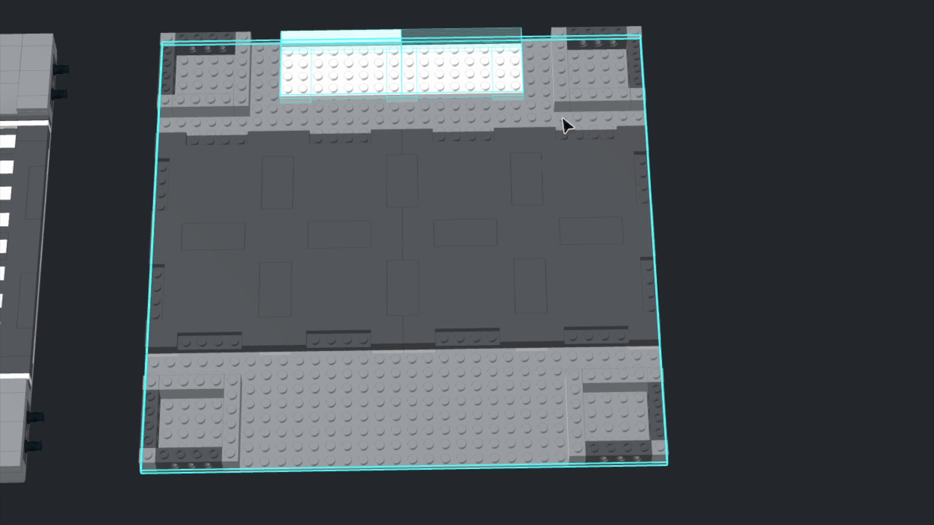
{"action": "key", "text": "ctrl+c"}
{"action": "key", "text": "ctrl+v"}
{"action": "key", "text": "Right"}
{"action": "key", "text": "Right"}
{"action": "left_click", "coordinate": [473, 457]}
Cover the copied plate bed with alternating white and dark grey 1x4 tiles to form a nine-stripe crosswalk
{"action": "right_click_drag", "start_coordinate": [799, 497], "coordinate": [632, 195]}
{"action": "scroll", "coordinate": [99, 320], "scroll_direction": "up", "scroll_amount": 3}
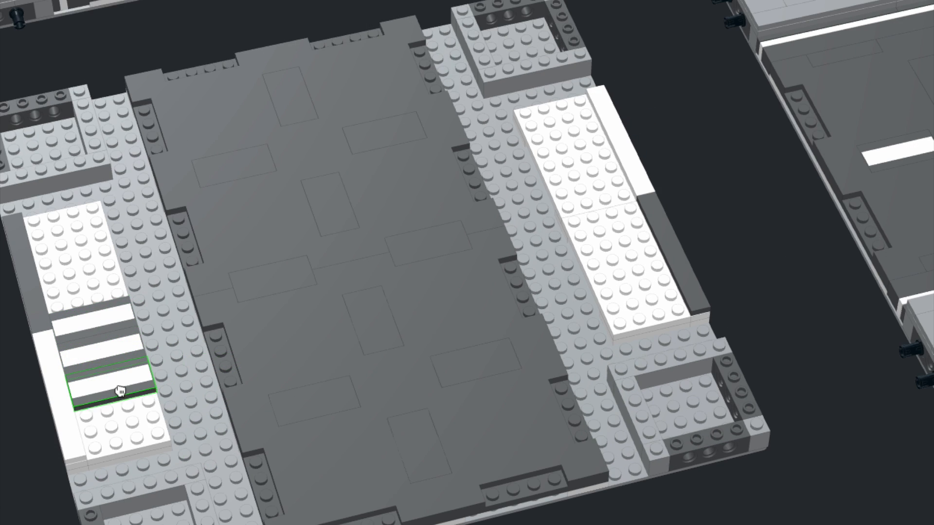
{"action": "left_click", "coordinate": [120, 390]}
{"action": "left_click", "coordinate": [125, 420]}
{"action": "left_click", "coordinate": [131, 450]}
{"action": "left_click", "coordinate": [85, 294]}
{"action": "left_click", "coordinate": [79, 264]}
{"action": "left_click", "coordinate": [71, 234]}
{"action": "left_click", "coordinate": [63, 206]}
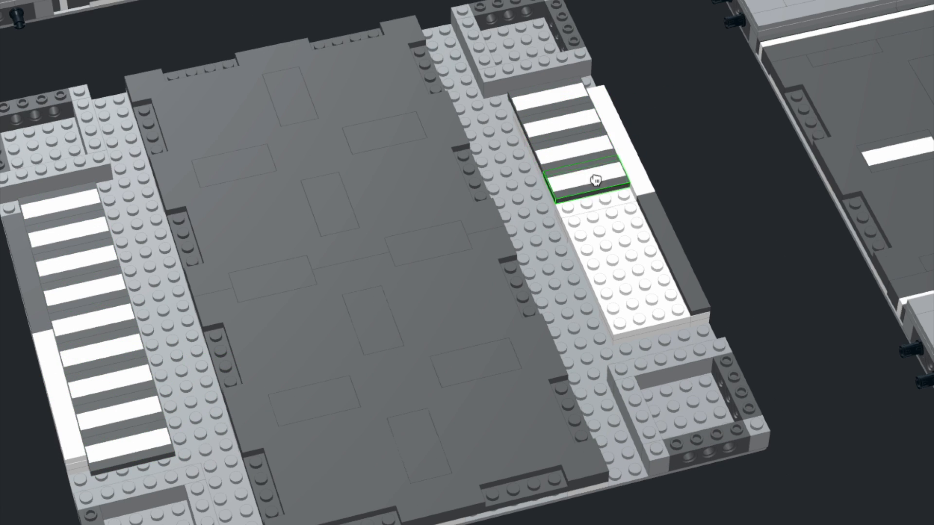
Cover the other white plate bed with the same alternating white and dark grey tiles, completing the second crosswalk
{"action": "left_click", "coordinate": [596, 181]}
{"action": "left_click", "coordinate": [605, 208]}
{"action": "left_click", "coordinate": [615, 236]}
{"action": "left_click", "coordinate": [625, 263]}
{"action": "left_click", "coordinate": [634, 290]}
{"action": "left_click", "coordinate": [645, 319]}
{"action": "key", "text": "Escape"}
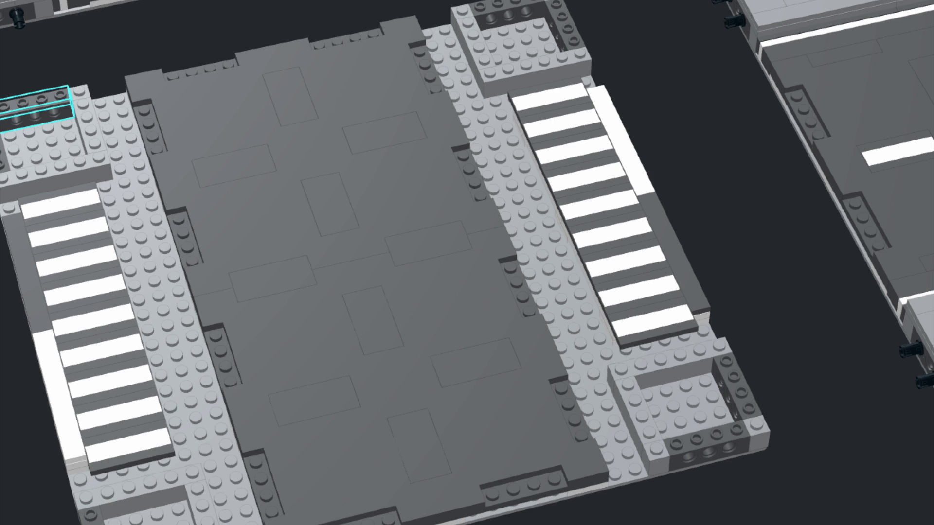
Try white 1x2 pieces at the ends of both crosswalks and delete the misplaced piece
{"action": "left_click", "coordinate": [801, 304]}
{"action": "left_click", "coordinate": [140, 466]}
{"action": "right_click_drag", "start_coordinate": [140, 466], "coordinate": [323, 94]}
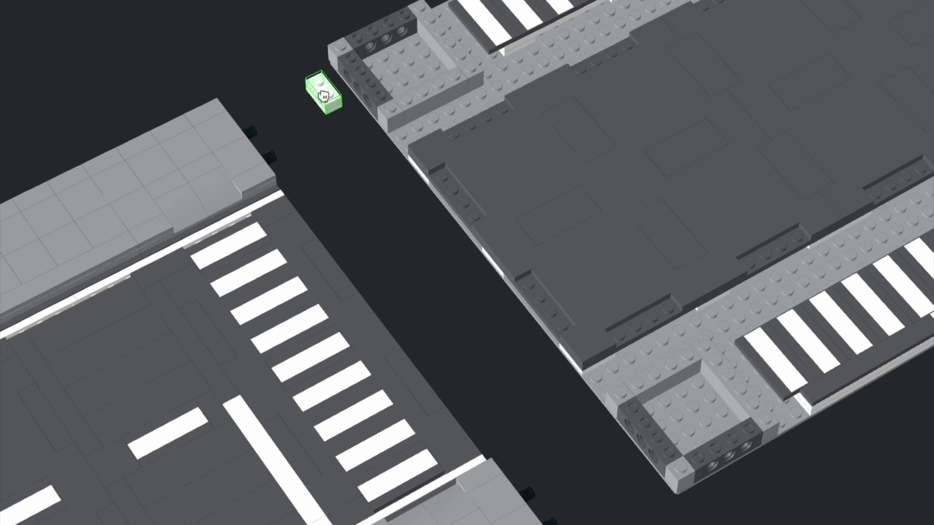
{"action": "left_click", "coordinate": [475, 37]}
{"action": "left_click", "coordinate": [769, 384]}
{"action": "key", "text": "Escape"}
{"action": "right_click_drag", "start_coordinate": [819, 497], "coordinate": [727, 231]}
{"action": "left_click", "coordinate": [732, 364]}
{"action": "key", "text": "Delete"}
Select all parts of the straight road section nearest the intersection and group them
{"action": "scroll", "coordinate": [727, 238], "scroll_direction": "down", "scroll_amount": 5}
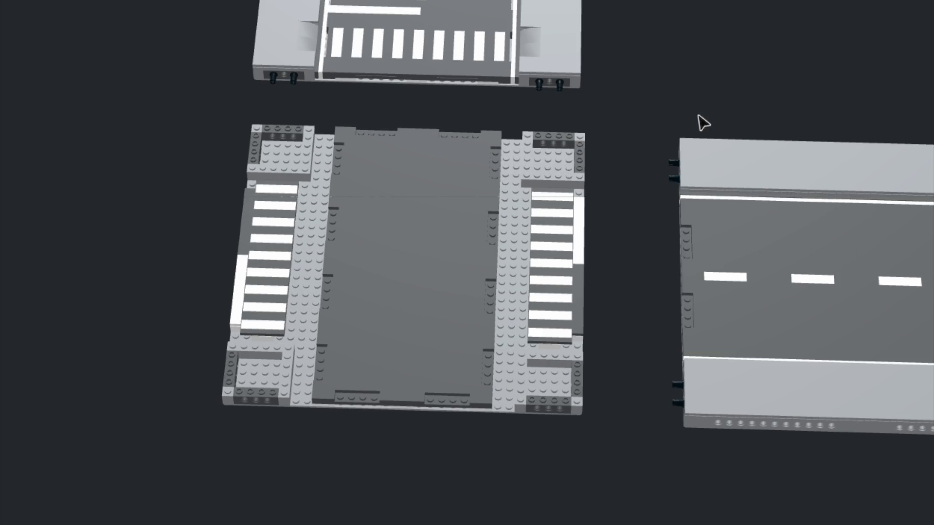
{"action": "left_click_drag", "start_coordinate": [425, 119], "coordinate": [728, 331]}
{"action": "left_click", "coordinate": [662, 235], "text": "ctrl"}
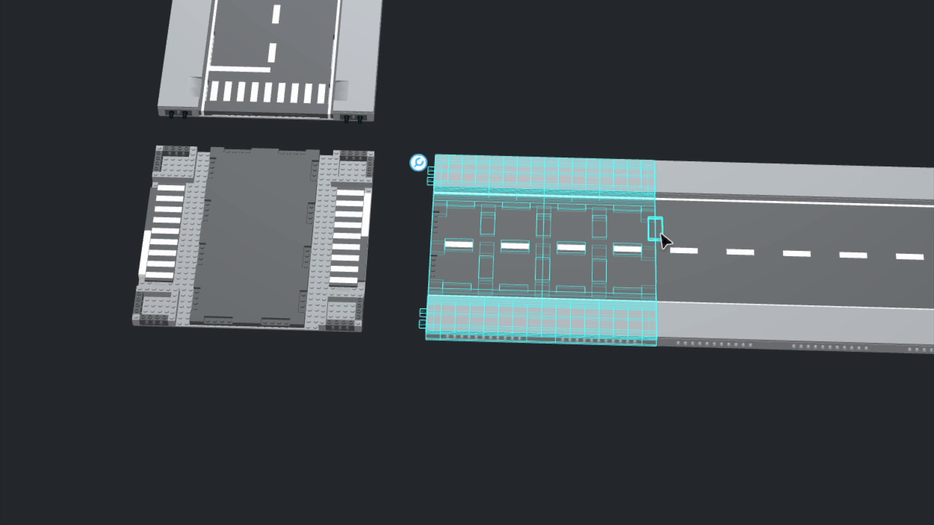
{"action": "key", "text": "ctrl+g"}
{"action": "key", "text": "Return"}
Move the complete intersection against the end of the straight road so its corner frames meet the road's connector pins
{"action": "right_click_drag", "start_coordinate": [648, 402], "coordinate": [531, 439]}
{"action": "scroll", "coordinate": [531, 439], "scroll_direction": "up", "scroll_amount": 2}
{"action": "middle_click_drag", "start_coordinate": [532, 439], "coordinate": [708, 440]}
{"action": "left_click_drag", "start_coordinate": [192, 117], "coordinate": [559, 392]}
{"action": "scroll", "coordinate": [603, 418], "scroll_direction": "up", "scroll_amount": 5}
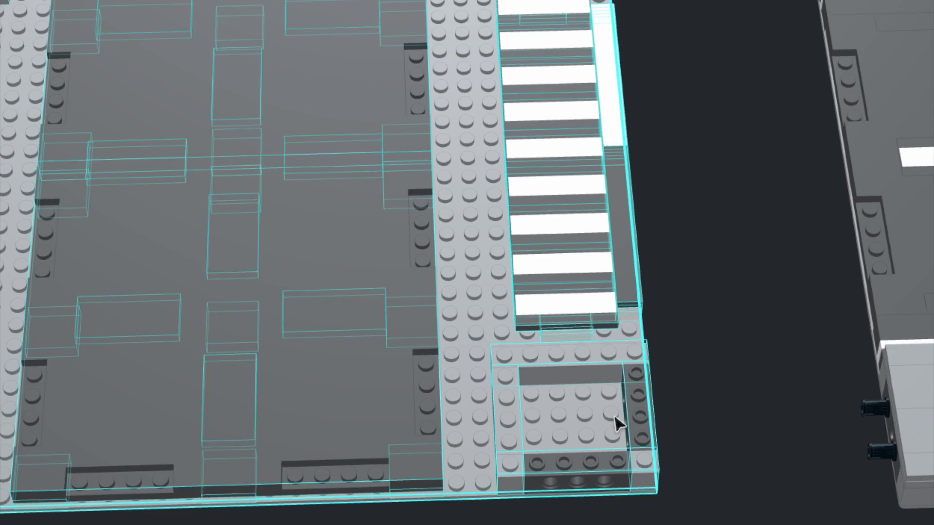
{"action": "scroll", "coordinate": [615, 421], "scroll_direction": "down", "scroll_amount": 1}
{"action": "left_click_drag", "start_coordinate": [616, 425], "coordinate": [823, 446]}
{"action": "left_click", "coordinate": [805, 503]}
{"action": "right_click_drag", "start_coordinate": [805, 502], "coordinate": [797, 139]}
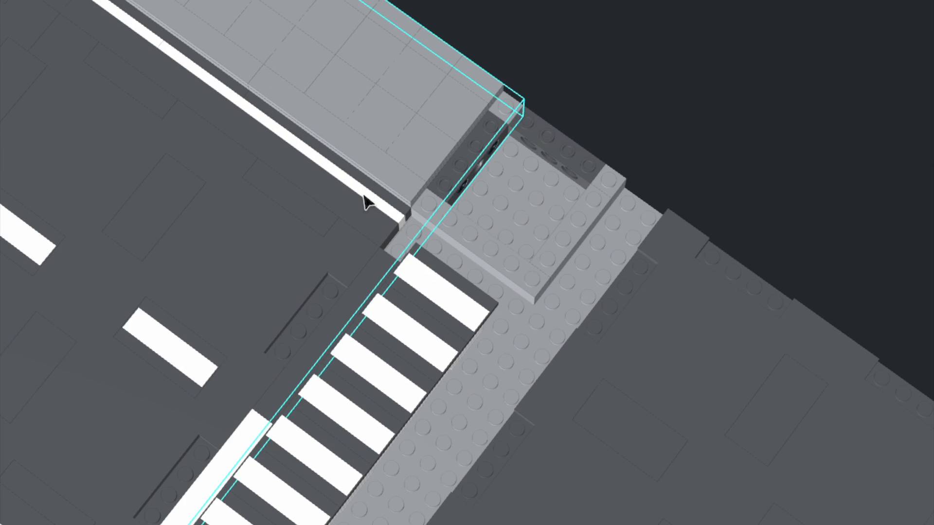
{"action": "middle_click_drag", "start_coordinate": [636, 103], "coordinate": [677, 84]}
{"action": "scroll", "coordinate": [678, 84], "scroll_direction": "down", "scroll_amount": 1}
{"action": "right_click_drag", "start_coordinate": [678, 83], "coordinate": [731, 83]}
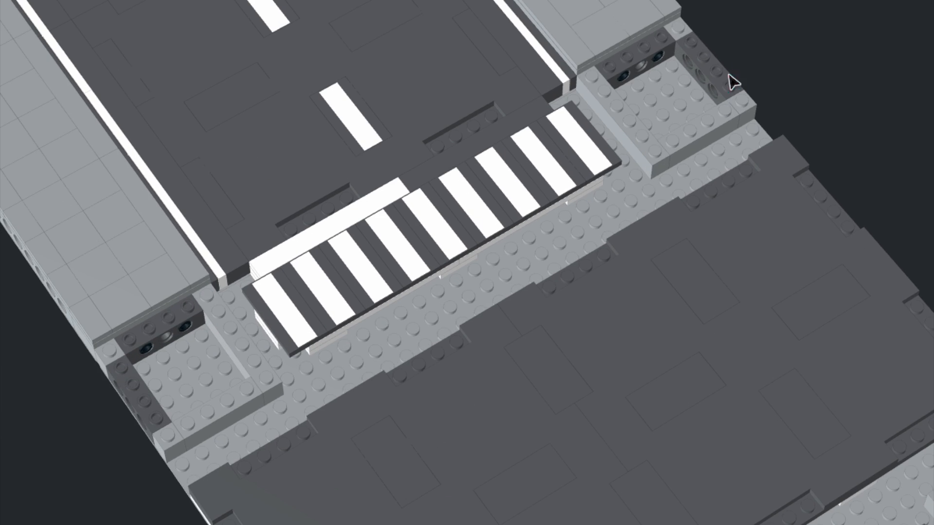
Fill the 1x4 gaps along both crosswalk-side edges of the intersection's road surface with dark grey 1x4 tiles
{"action": "scroll", "coordinate": [563, 394], "scroll_direction": "down", "scroll_amount": 5}
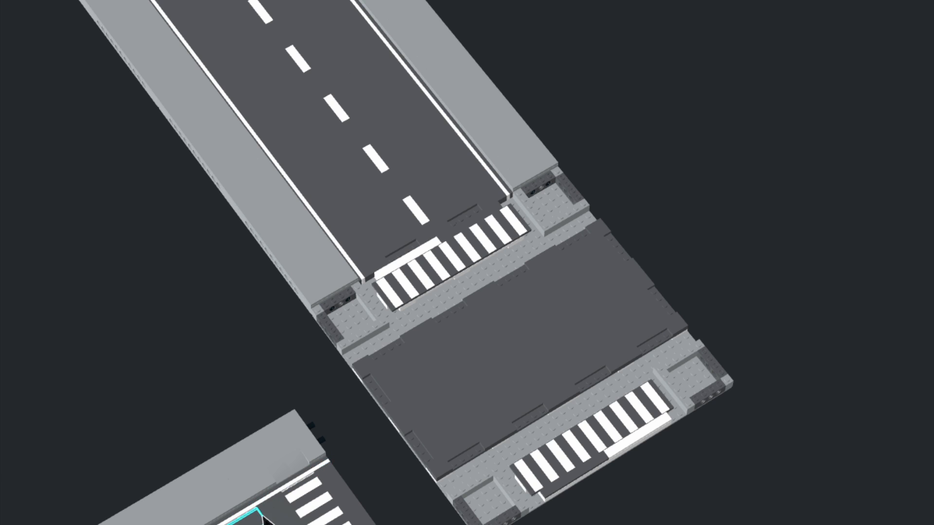
{"action": "scroll", "coordinate": [263, 519], "scroll_direction": "down", "scroll_amount": 3}
{"action": "scroll", "coordinate": [381, 440], "scroll_direction": "up", "scroll_amount": 5}
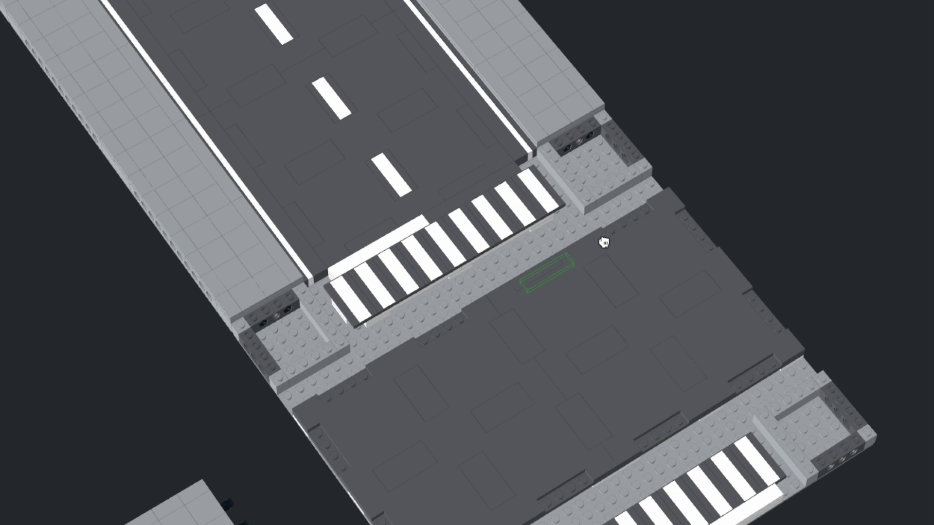
{"action": "left_click_drag", "start_coordinate": [441, 347], "coordinate": [476, 508]}
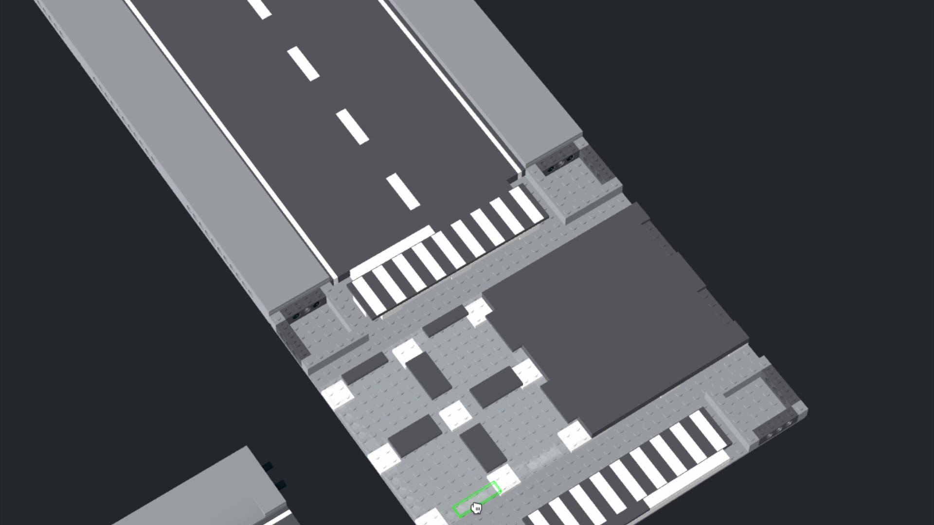
{"action": "left_click_drag", "start_coordinate": [563, 456], "coordinate": [572, 450]}
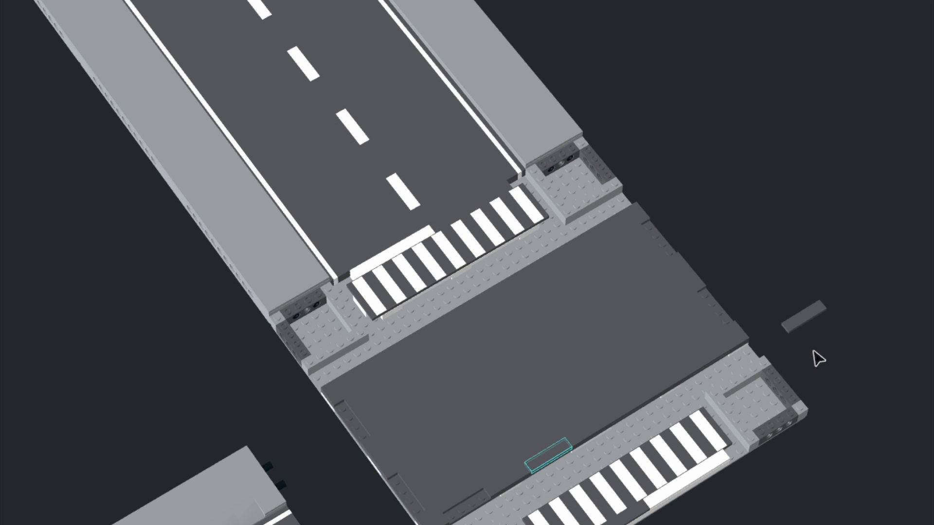
{"action": "left_click", "coordinate": [465, 512]}
Place another light grey baseplate flush against the open side of the intersection
{"action": "right_click_drag", "start_coordinate": [725, 301], "coordinate": [795, 178]}
{"action": "middle_click_drag", "start_coordinate": [758, 309], "coordinate": [653, 283]}
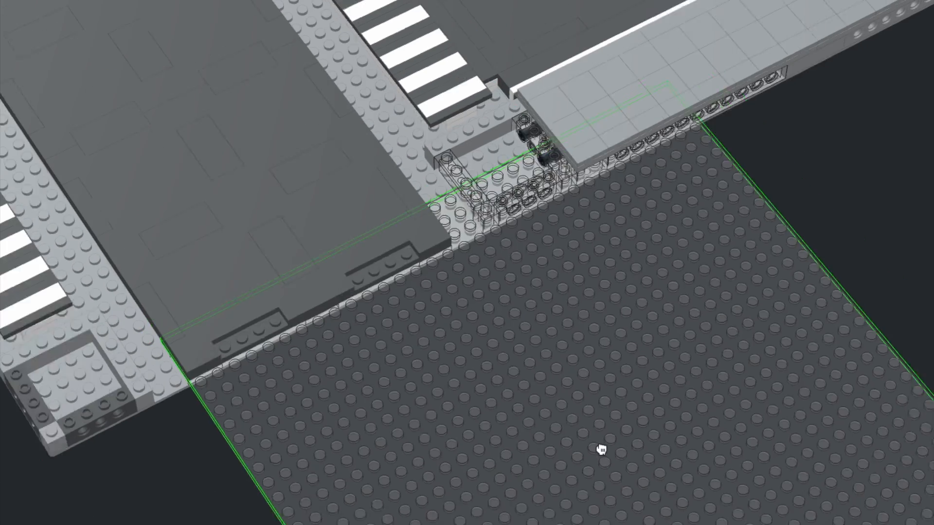
{"action": "scroll", "coordinate": [602, 449], "scroll_direction": "down", "scroll_amount": 4}
{"action": "left_click", "coordinate": [487, 453]}
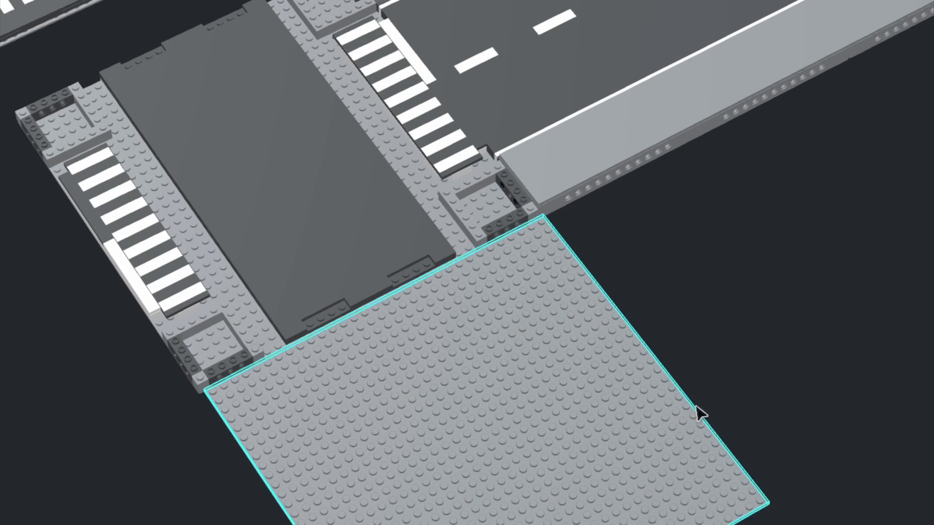
{"action": "left_click", "coordinate": [699, 410]}
Try a rotated copy of the dark grey 1x4 technic brick on the new baseplate near the corner frame
{"action": "scroll", "coordinate": [700, 410], "scroll_direction": "up", "scroll_amount": 6}
{"action": "right_click_drag", "start_coordinate": [699, 409], "coordinate": [659, 403]}
{"action": "left_click_drag", "start_coordinate": [535, 381], "coordinate": [511, 377]}
{"action": "left_click", "coordinate": [670, 369]}
{"action": "right_click_drag", "start_coordinate": [671, 369], "coordinate": [676, 318]}
{"action": "scroll", "coordinate": [586, 267], "scroll_direction": "up", "scroll_amount": 2}
{"action": "left_click", "coordinate": [512, 269]}
{"action": "key", "text": "c"}
{"action": "key", "text": "Right"}
{"action": "left_click", "coordinate": [438, 363]}
{"action": "key", "text": "Escape"}
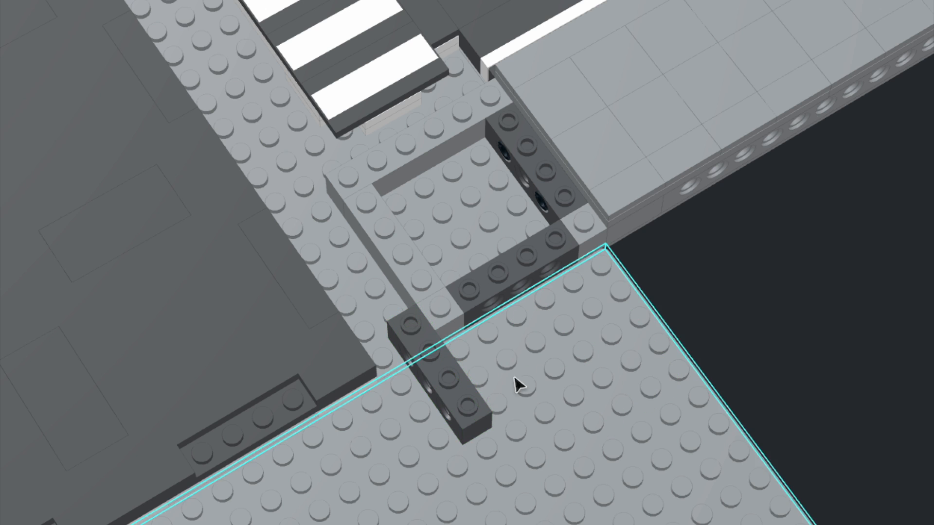
{"action": "left_click", "coordinate": [455, 396]}
{"action": "key", "text": "Delete"}
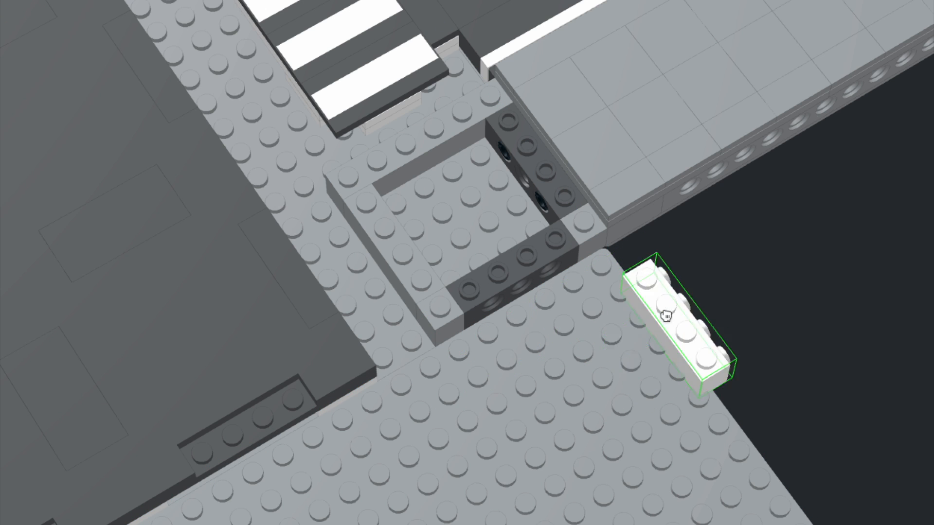
Place a white 1x4 brick with side studs on the new baseplate, next to the corner of the road surface
{"action": "left_click", "coordinate": [393, 426]}
{"action": "key", "text": "Escape"}
{"action": "scroll", "coordinate": [481, 128], "scroll_direction": "down", "scroll_amount": 5}
{"action": "scroll", "coordinate": [480, 128], "scroll_direction": "down", "scroll_amount": 3}
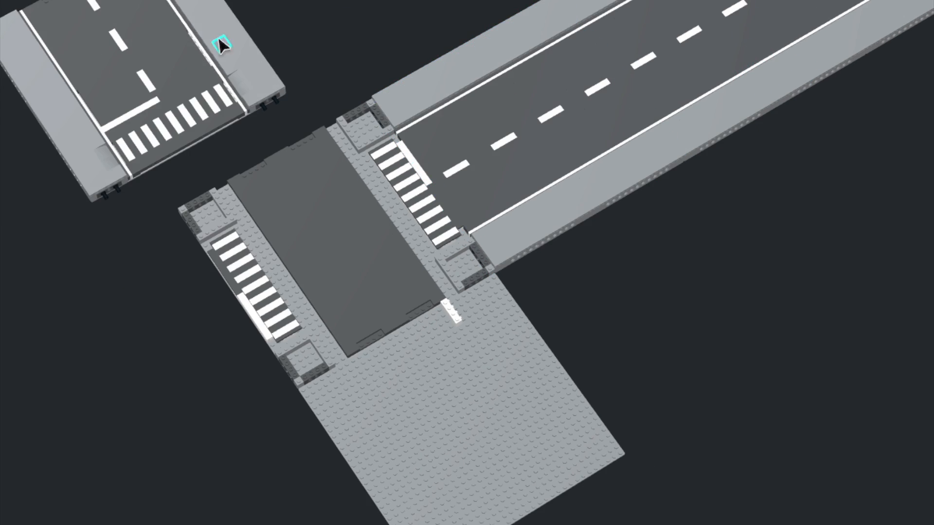
Attach a long dark grey strip sideways along half of the road surface's edge facing the upper crosswalk
{"action": "scroll", "coordinate": [387, 163], "scroll_direction": "up", "scroll_amount": 8}
{"action": "left_click", "coordinate": [329, 197]}
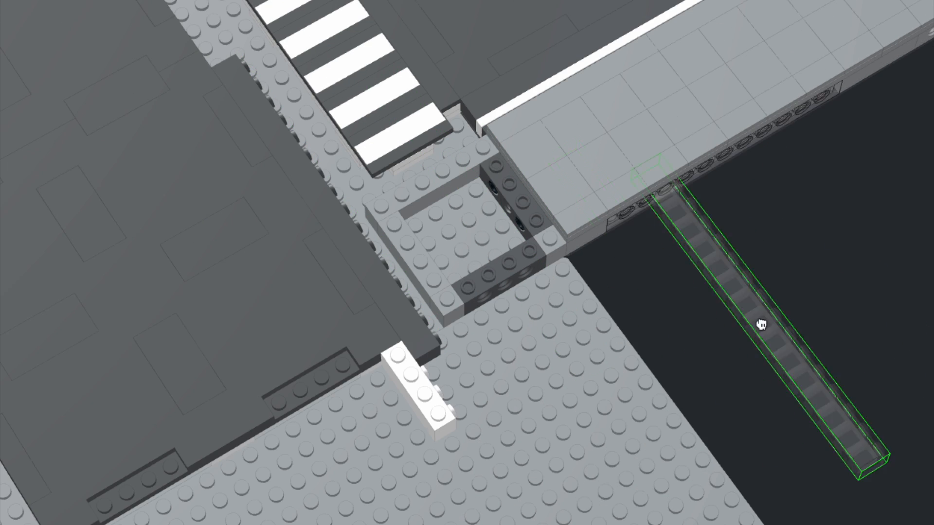
{"action": "key", "text": "Escape"}
Copy the white edge plates from the crosswalk section and line them up along the intersection's road edge
{"action": "scroll", "coordinate": [567, 360], "scroll_direction": "down", "scroll_amount": 5}
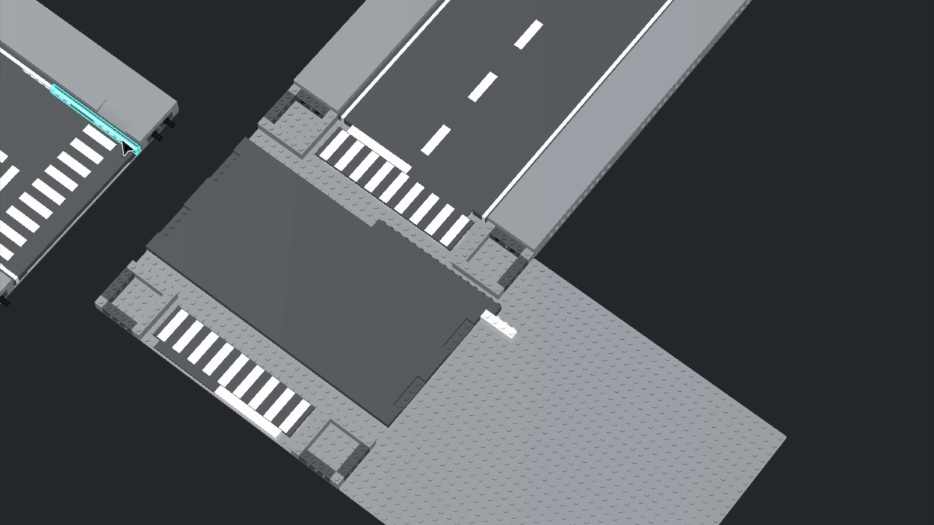
{"action": "scroll", "coordinate": [127, 126], "scroll_direction": "down", "scroll_amount": 2}
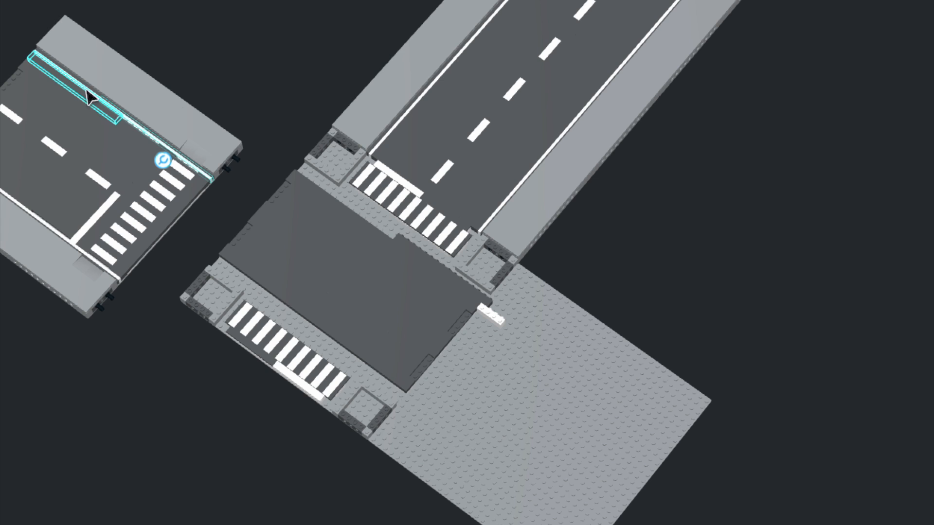
{"action": "scroll", "coordinate": [232, 169], "scroll_direction": "up", "scroll_amount": 5}
{"action": "left_click_drag", "start_coordinate": [233, 116], "coordinate": [521, 151]}
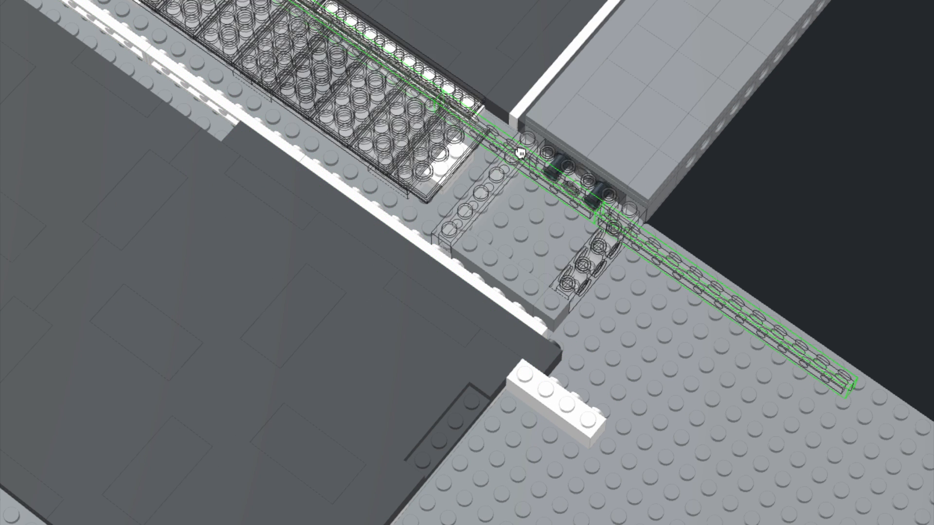
{"action": "key", "text": "ctrl+z"}
{"action": "left_click", "coordinate": [557, 361]}
{"action": "left_click_drag", "start_coordinate": [536, 349], "coordinate": [517, 336]}
{"action": "left_click", "coordinate": [817, 222]}
Copy the white 1x4 side-stud brick, rotate it 180 degrees and place it near the opposite corner of the road surface
{"action": "right_click_drag", "start_coordinate": [817, 222], "coordinate": [854, 229]}
{"action": "scroll", "coordinate": [855, 229], "scroll_direction": "down", "scroll_amount": 2}
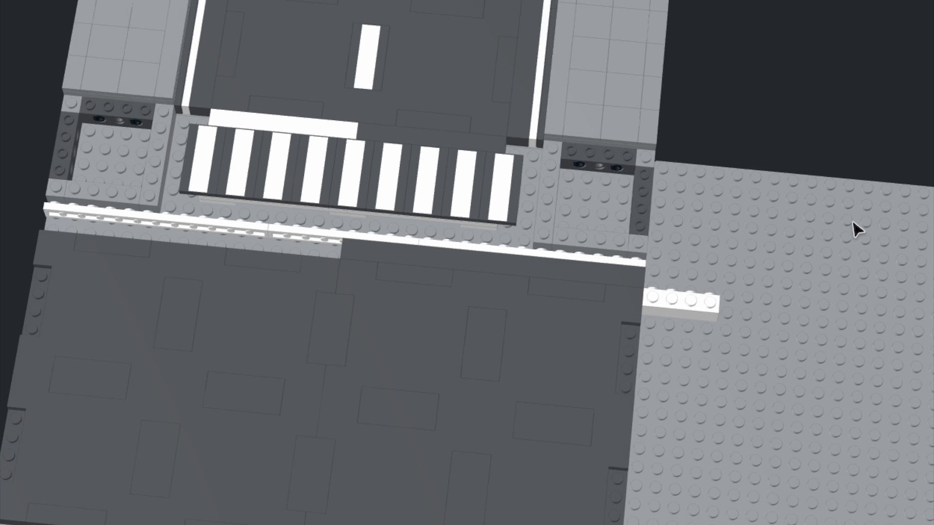
{"action": "middle_click_drag", "start_coordinate": [855, 229], "coordinate": [809, 79]}
{"action": "key", "text": "Right"}
{"action": "key", "text": "Right"}
{"action": "left_click_drag", "start_coordinate": [654, 152], "coordinate": [616, 419], "text": "alt"}
{"action": "left_click", "coordinate": [615, 419]}
{"action": "scroll", "coordinate": [707, 410], "scroll_direction": "down", "scroll_amount": 2}
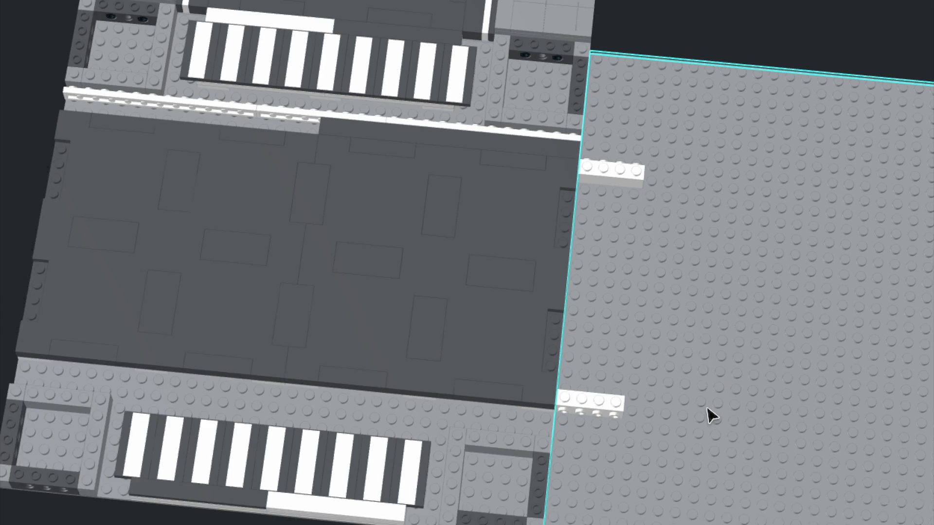
Copy the long dark grey strip to the uncovered half of the same road edge
{"action": "right_click_drag", "start_coordinate": [707, 409], "coordinate": [713, 408]}
{"action": "left_click", "coordinate": [507, 144]}
{"action": "left_click", "coordinate": [194, 149]}
{"action": "left_click", "coordinate": [195, 149]}
{"action": "key", "text": "Escape"}
Copy one long dark grey strip to the opposite edge of the road surface, with its studs facing the crosswalk
{"action": "left_click", "coordinate": [140, 160]}
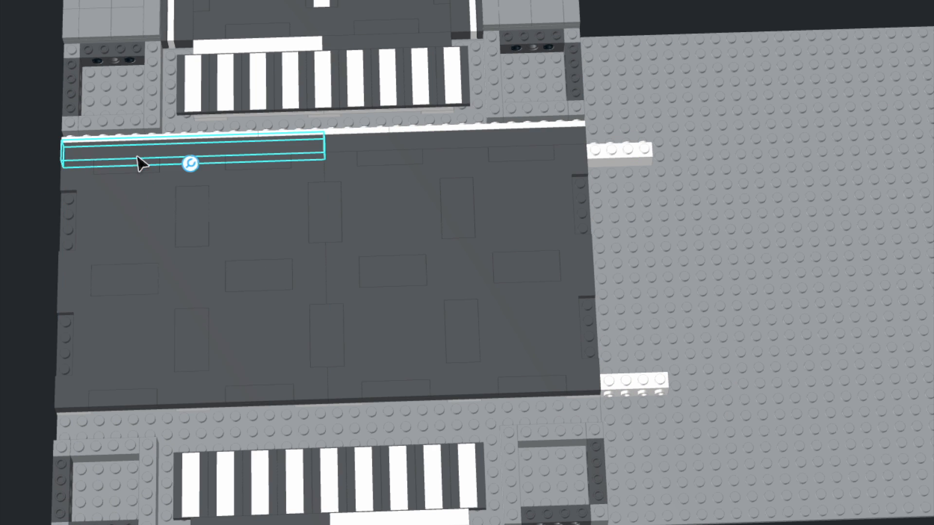
{"action": "left_click", "coordinate": [173, 139], "text": "ctrl"}
{"action": "left_click", "coordinate": [311, 133], "text": "ctrl"}
{"action": "left_click", "coordinate": [361, 148], "text": "ctrl"}
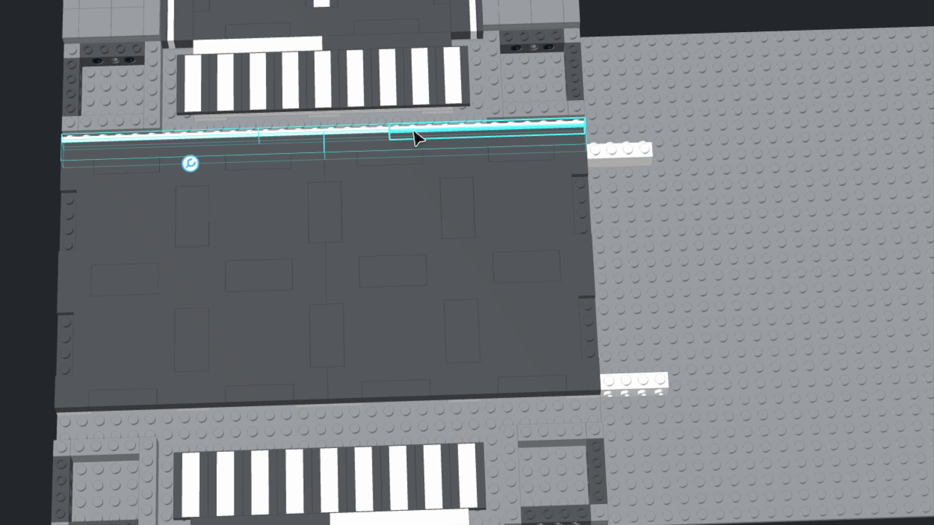
{"action": "left_click", "coordinate": [645, 23]}
{"action": "key", "text": "c"}
{"action": "left_click", "coordinate": [533, 136]}
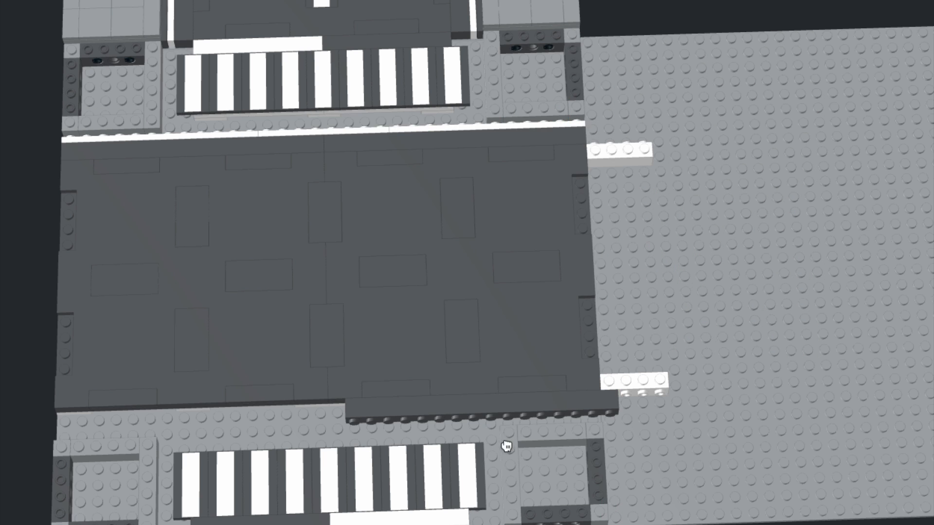
{"action": "left_click", "coordinate": [506, 446]}
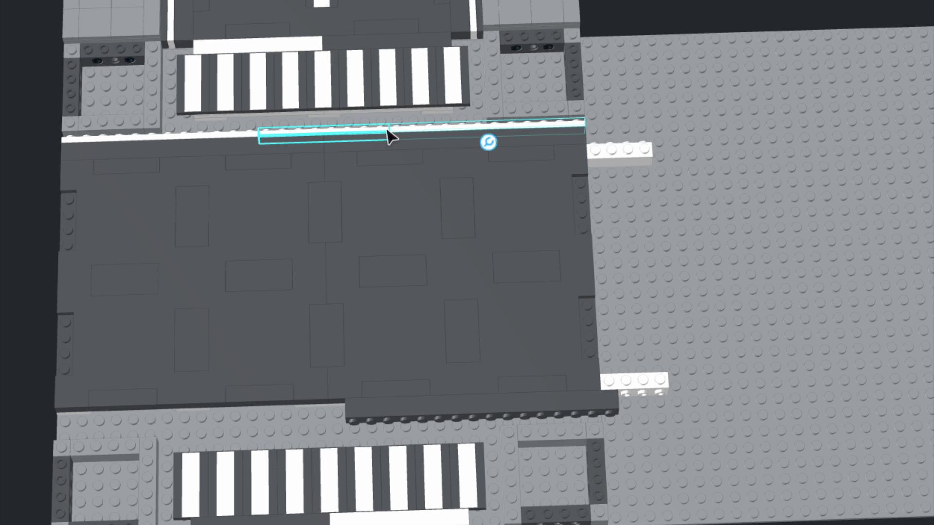
Line the opposite road edge with dark grey copies of the edge plates and complete the long strip beside them
{"action": "left_click_drag", "start_coordinate": [782, 242], "coordinate": [438, 421]}
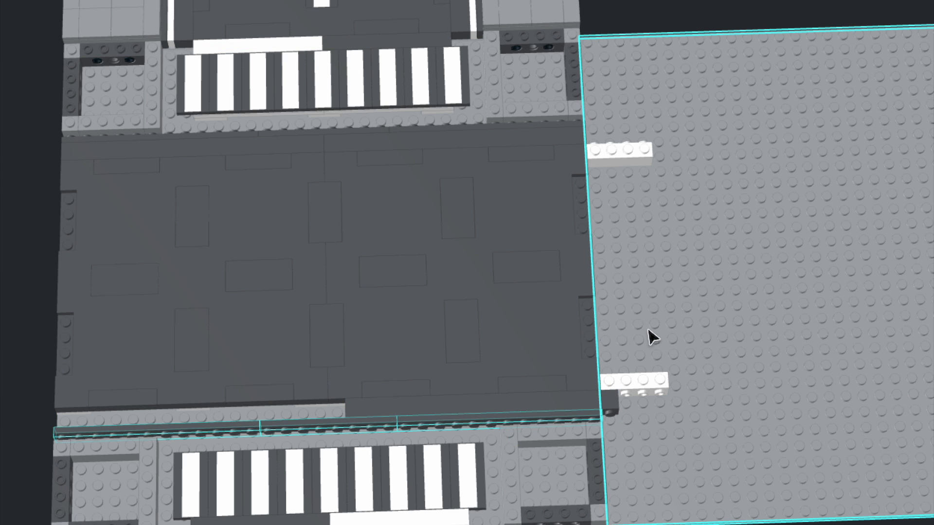
{"action": "left_click_drag", "start_coordinate": [579, 409], "coordinate": [207, 413]}
{"action": "key", "text": "Delete"}
{"action": "key", "text": "ctrl+z"}
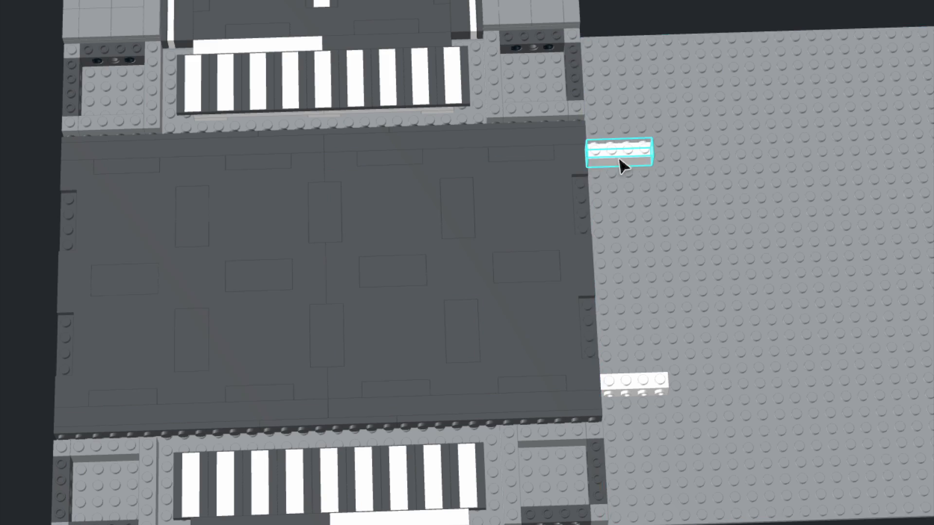
Delete the extra baseplate beside the intersection together with its two white side-stud bricks
{"action": "left_click_drag", "start_coordinate": [621, 24], "coordinate": [736, 414]}
{"action": "key", "text": "Delete"}
Lay two white 1x8 plates end to end between the road surface and the crosswalk adjoining the straight road
{"action": "right_click_drag", "start_coordinate": [778, 366], "coordinate": [756, 471]}
{"action": "scroll", "coordinate": [736, 471], "scroll_direction": "up", "scroll_amount": 2}
{"action": "left_click_drag", "start_coordinate": [598, 248], "coordinate": [551, 298]}
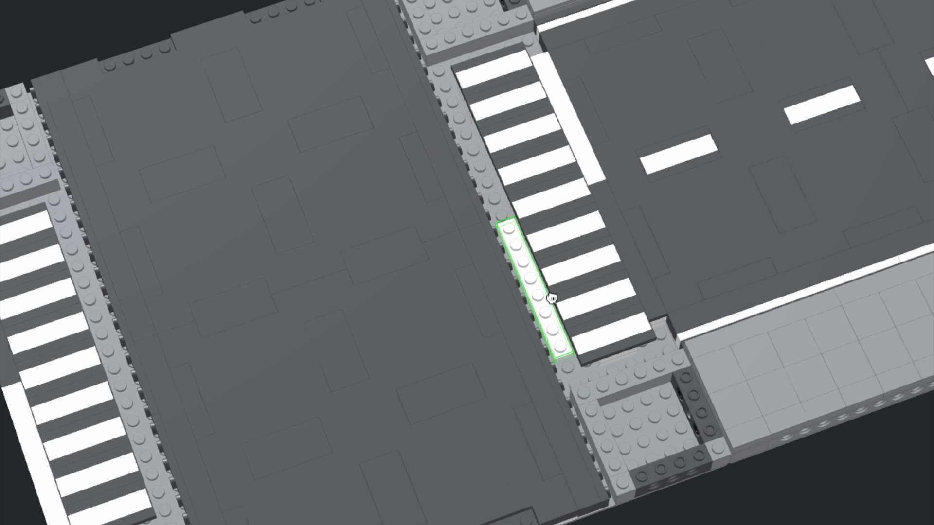
{"action": "left_click", "coordinate": [550, 298]}
{"action": "left_click", "coordinate": [484, 158]}
{"action": "key", "text": "Escape"}
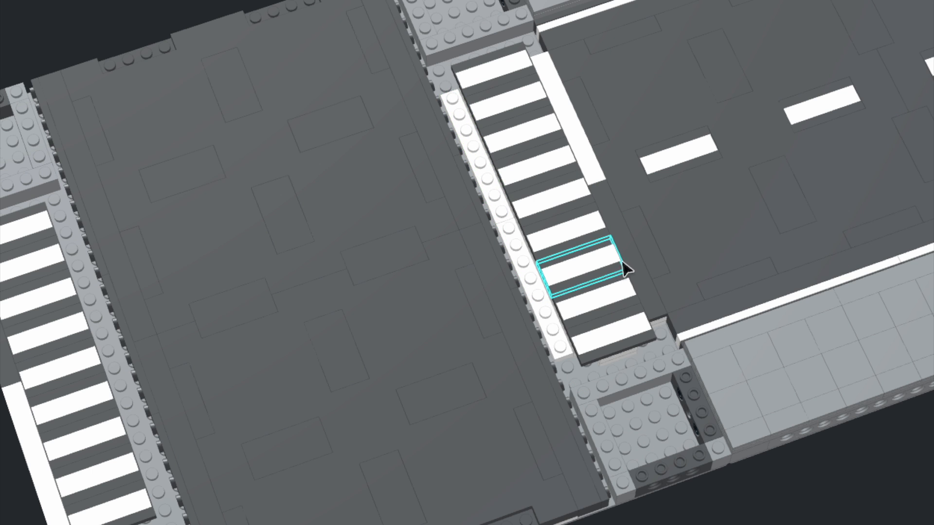
Recolor the two white plates beside the crosswalk dark grey and match them along the opposite crosswalk
{"action": "left_click", "coordinate": [528, 267]}
{"action": "left_click", "coordinate": [493, 189], "text": "ctrl"}
{"action": "key", "text": "c"}
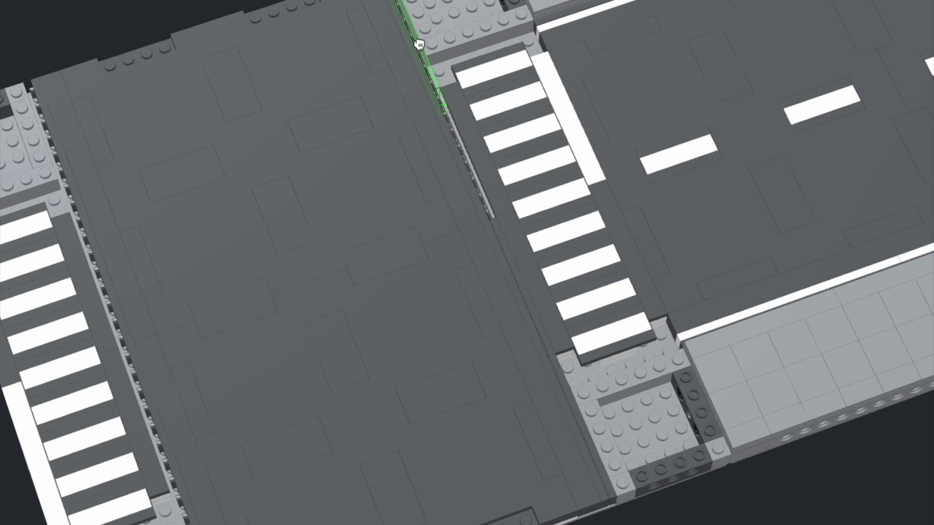
Cover the exposed side studs along both long edges of the intersection's road surface with dark grey strips
{"action": "right_click_drag", "start_coordinate": [480, 181], "coordinate": [528, 163]}
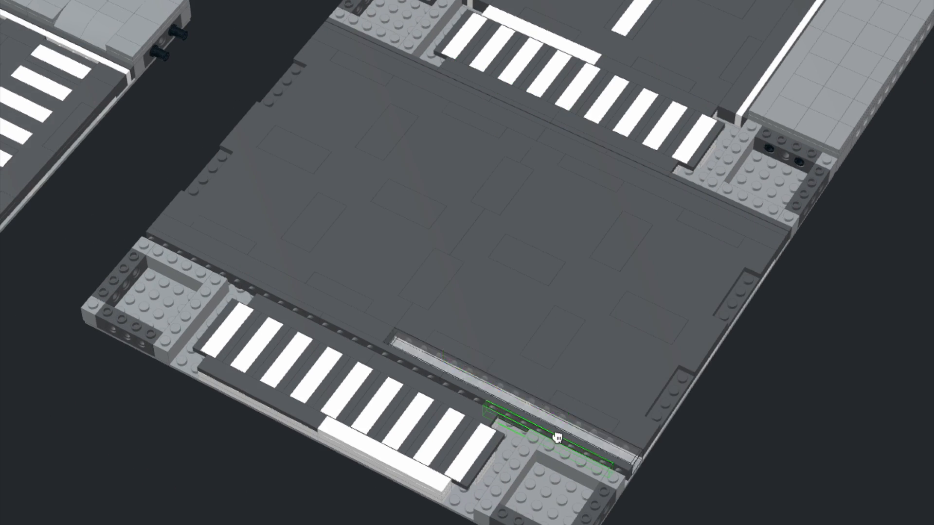
{"action": "left_click", "coordinate": [258, 286]}
{"action": "right_click_drag", "start_coordinate": [258, 286], "coordinate": [595, 220]}
{"action": "left_click", "coordinate": [689, 455]}
Set a white strip between the crosswalk's end and the corner sidewalk, filling the gaps at its ends with dark grey pieces
{"action": "right_click", "coordinate": [596, 220]}
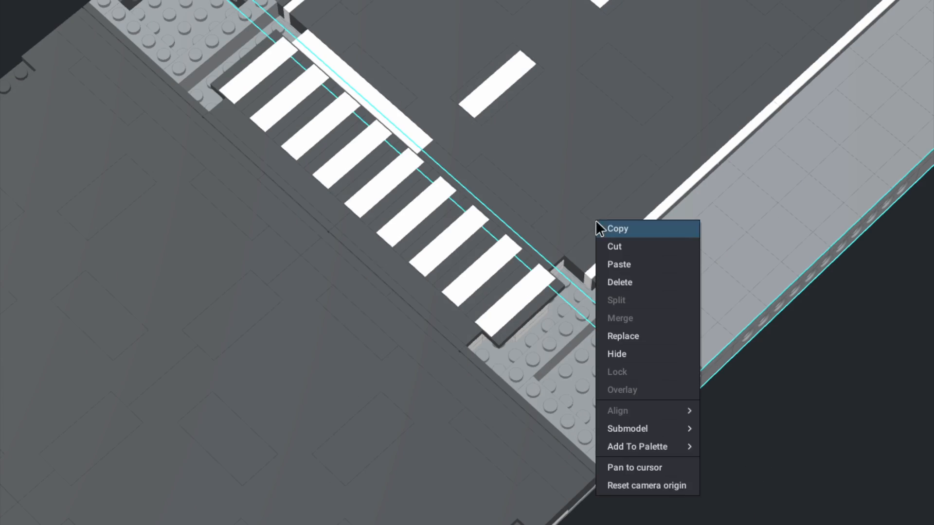
{"action": "left_click", "coordinate": [577, 265]}
{"action": "key", "text": "Delete"}
{"action": "left_click", "coordinate": [487, 346]}
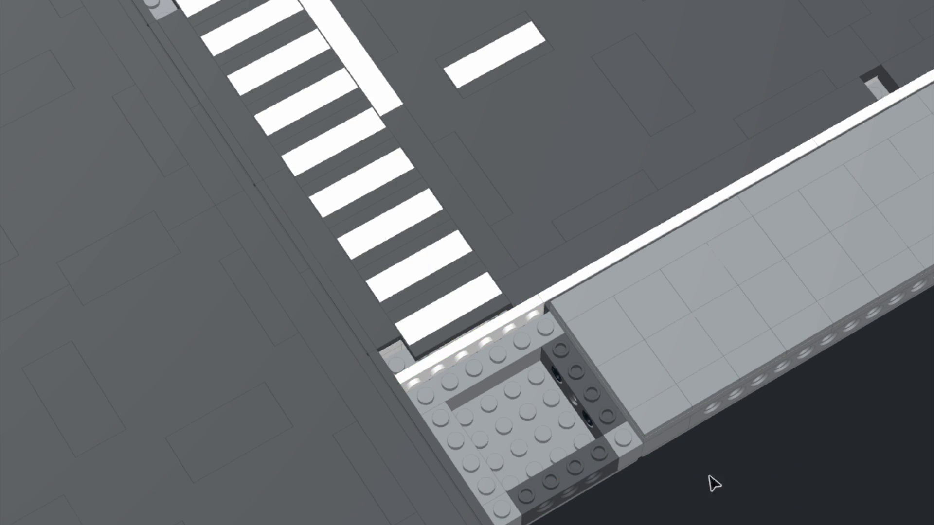
{"action": "left_click_drag", "start_coordinate": [535, 287], "coordinate": [559, 273]}
{"action": "left_click", "coordinate": [394, 354]}
{"action": "left_click", "coordinate": [517, 293]}
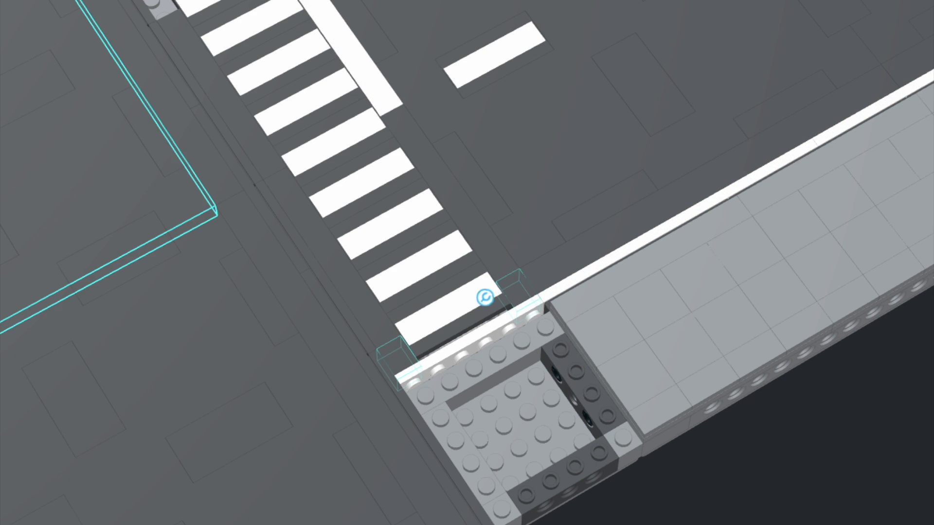
{"action": "left_click", "coordinate": [474, 346]}
Copy the white strip to the crosswalk's opposite end and fill the small gaps beside that corner sidewalk with dark grey pieces
{"action": "right_click_drag", "start_coordinate": [583, 379], "coordinate": [493, 116]}
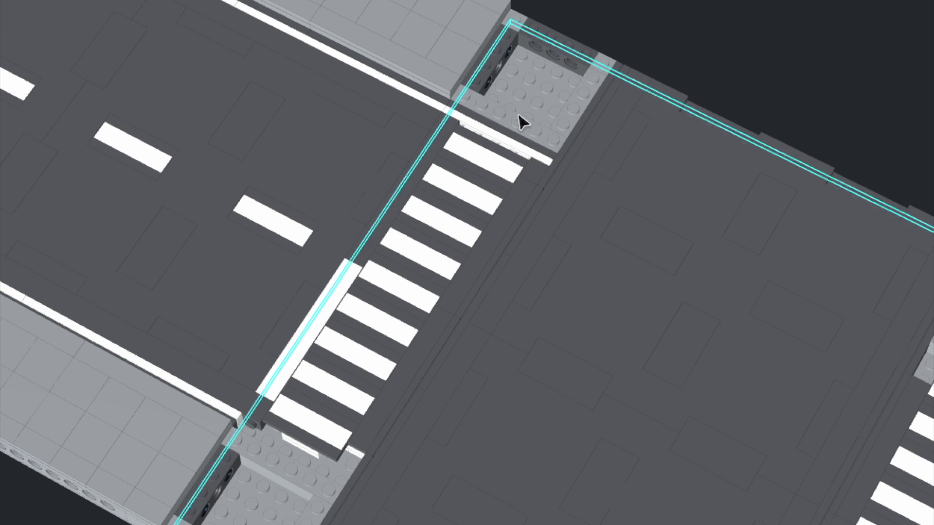
{"action": "left_click", "coordinate": [519, 146]}
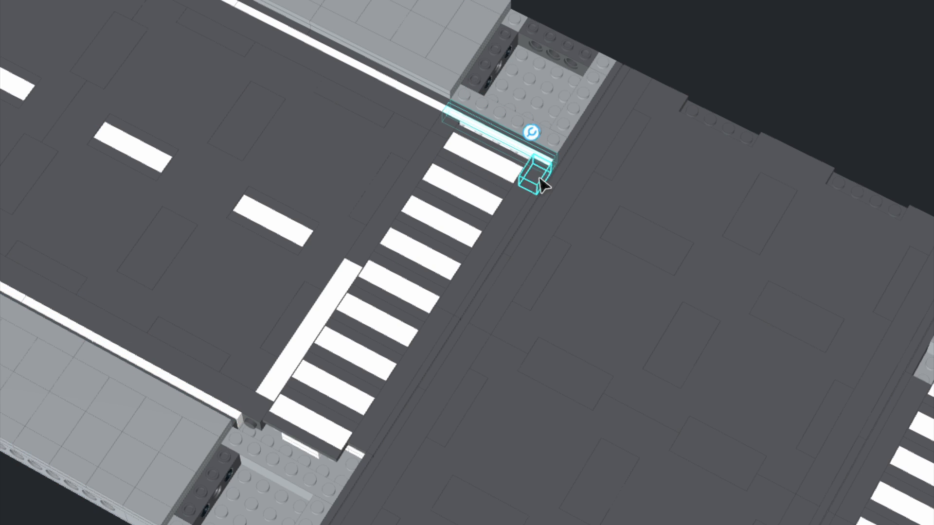
{"action": "left_click", "coordinate": [439, 482]}
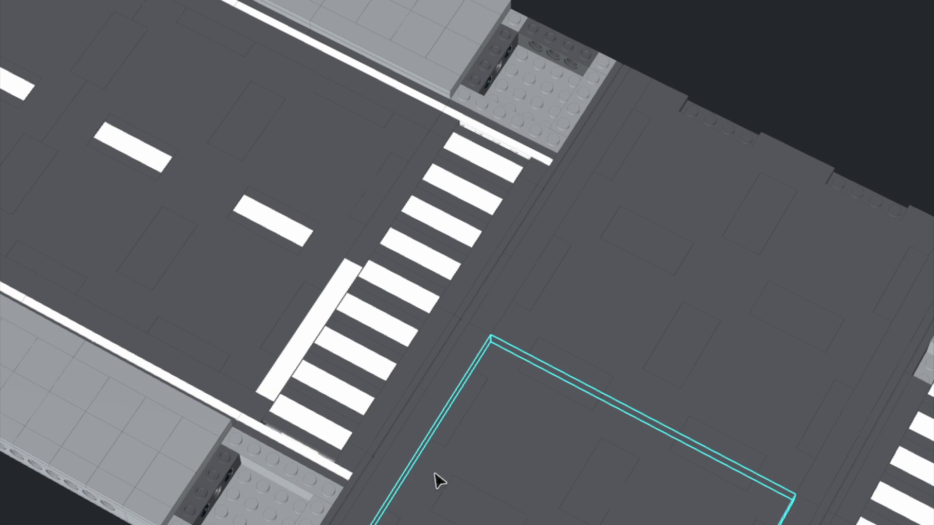
{"action": "double_click", "coordinate": [245, 409]}
{"action": "left_click_drag", "start_coordinate": [248, 410], "coordinate": [220, 398]}
{"action": "left_click", "coordinate": [748, 21]}
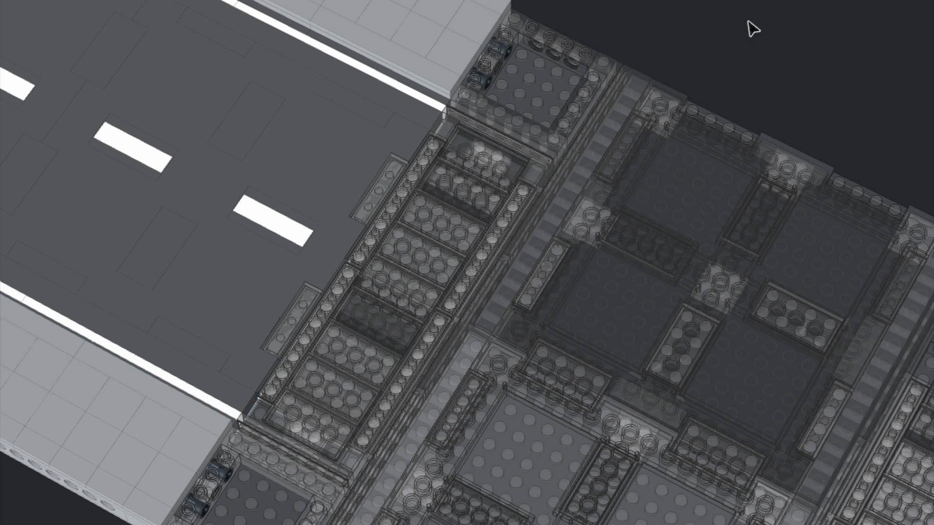
{"action": "double_click", "coordinate": [748, 21]}
{"action": "key", "text": "c"}
{"action": "left_click", "coordinate": [350, 459]}
{"action": "left_click", "coordinate": [256, 410]}
{"action": "key", "text": "Escape"}
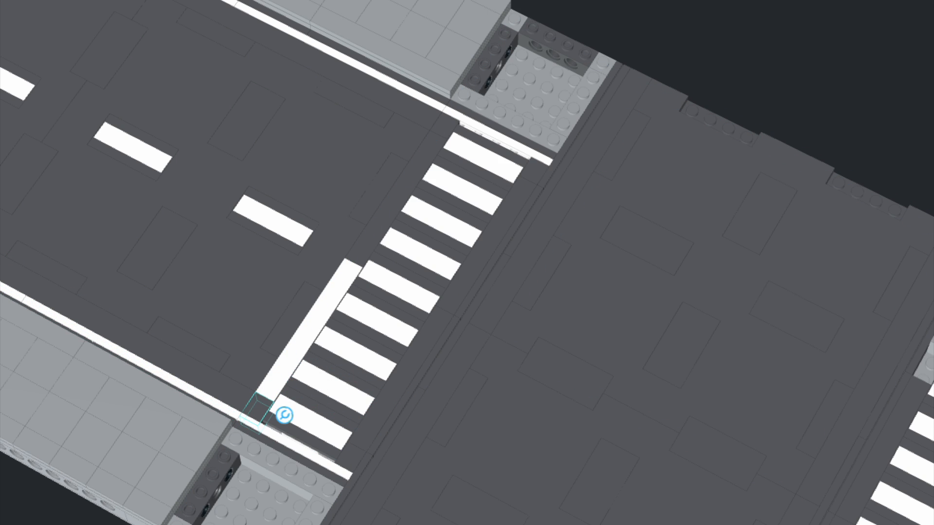
Replace the long dark grey edge strip beside the corner sidewalk with a white strip and a shorter dark grey strip
{"action": "left_click", "coordinate": [923, 35]}
{"action": "scroll", "coordinate": [824, 45], "scroll_direction": "down", "scroll_amount": 4}
{"action": "right_click_drag", "start_coordinate": [824, 45], "coordinate": [738, 81]}
{"action": "middle_click_drag", "start_coordinate": [690, 277], "coordinate": [742, 235]}
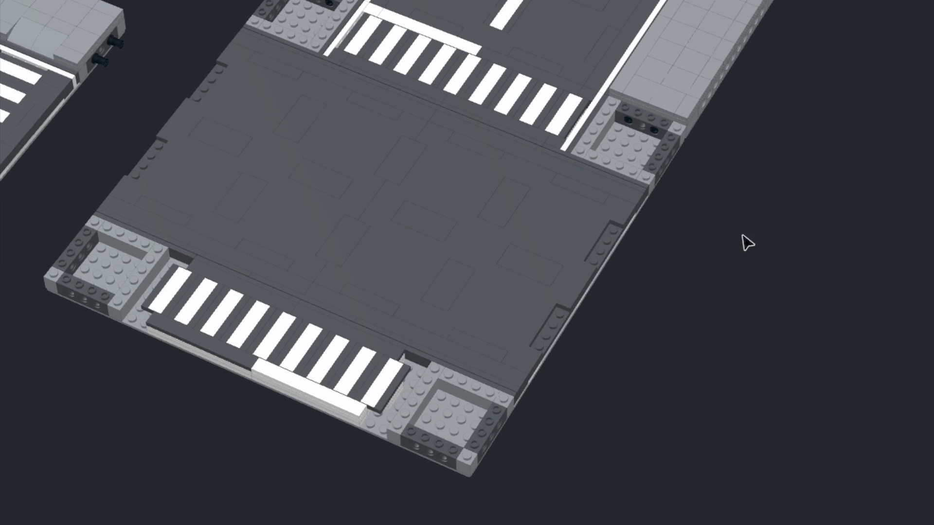
{"action": "right_click_drag", "start_coordinate": [742, 236], "coordinate": [704, 246]}
{"action": "scroll", "coordinate": [708, 253], "scroll_direction": "up", "scroll_amount": 3}
{"action": "left_click", "coordinate": [479, 319]}
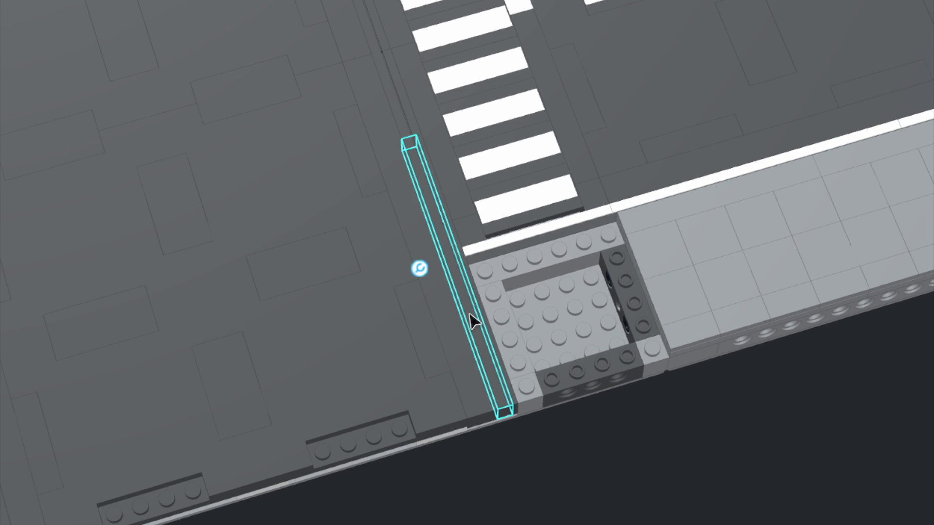
{"action": "key", "text": "Delete"}
{"action": "right_click_drag", "start_coordinate": [445, 357], "coordinate": [539, 349]}
{"action": "left_click_drag", "start_coordinate": [628, 203], "coordinate": [569, 329]}
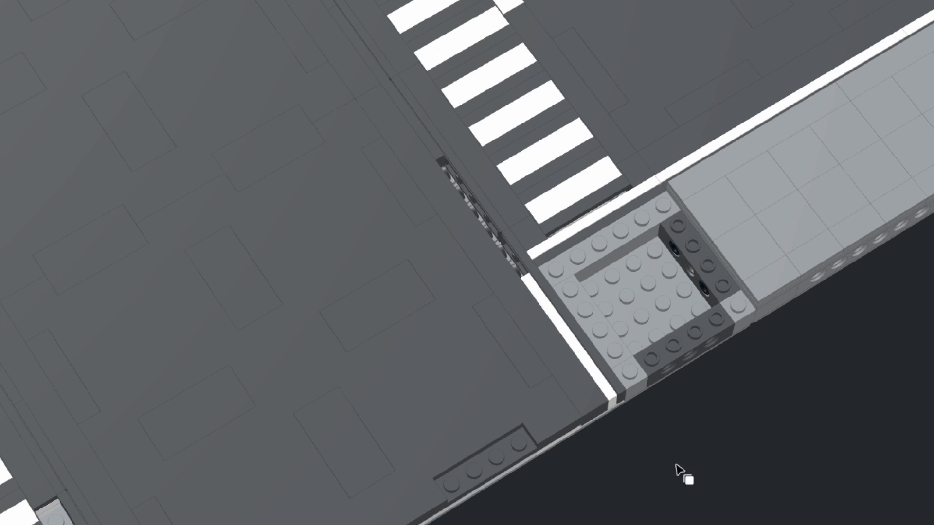
{"action": "left_click", "coordinate": [573, 347]}
{"action": "left_click", "coordinate": [494, 221]}
{"action": "key", "text": "Delete"}
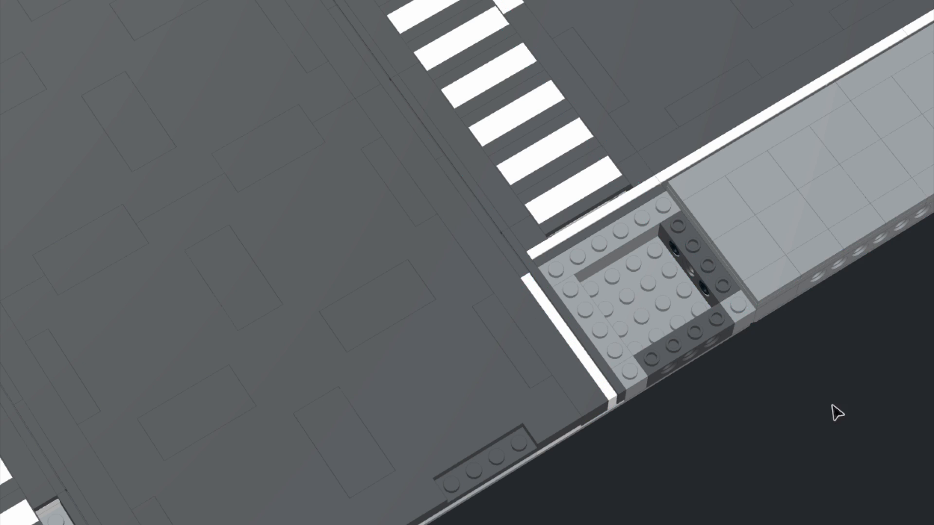
Place a copy of the baseplate against the outer edge of the intersection's second crosswalk
{"action": "scroll", "coordinate": [831, 404], "scroll_direction": "down", "scroll_amount": 2}
{"action": "mouse_move", "coordinate": [831, 404]}
{"action": "right_mouse_down"}
{"action": "mouse_move", "coordinate": [861, 404]}
{"action": "mouse_move", "coordinate": [809, 409]}
{"action": "mouse_move", "coordinate": [838, 409]}
{"action": "right_mouse_up"}
{"action": "scroll", "coordinate": [808, 410], "scroll_direction": "down", "scroll_amount": 2}
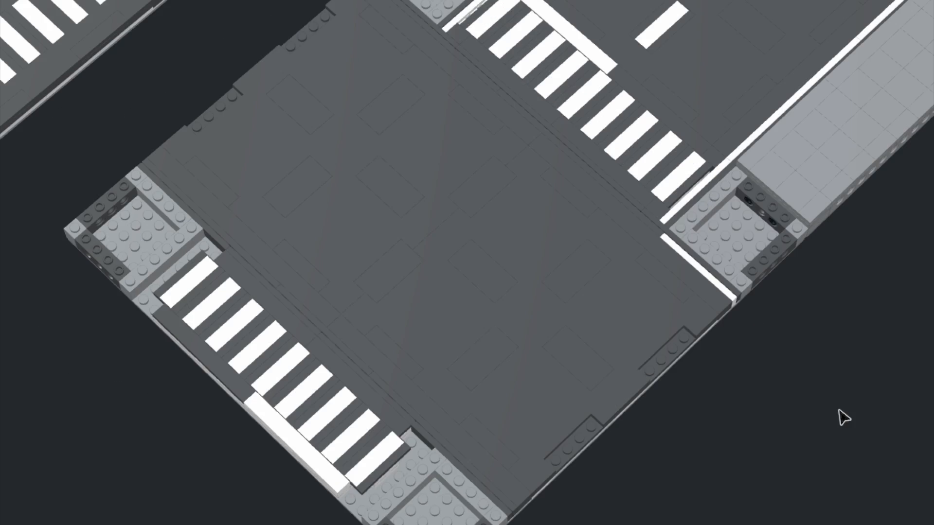
{"action": "middle_click_drag", "start_coordinate": [763, 484], "coordinate": [888, 303]}
{"action": "scroll", "coordinate": [805, 435], "scroll_direction": "up", "scroll_amount": 2}
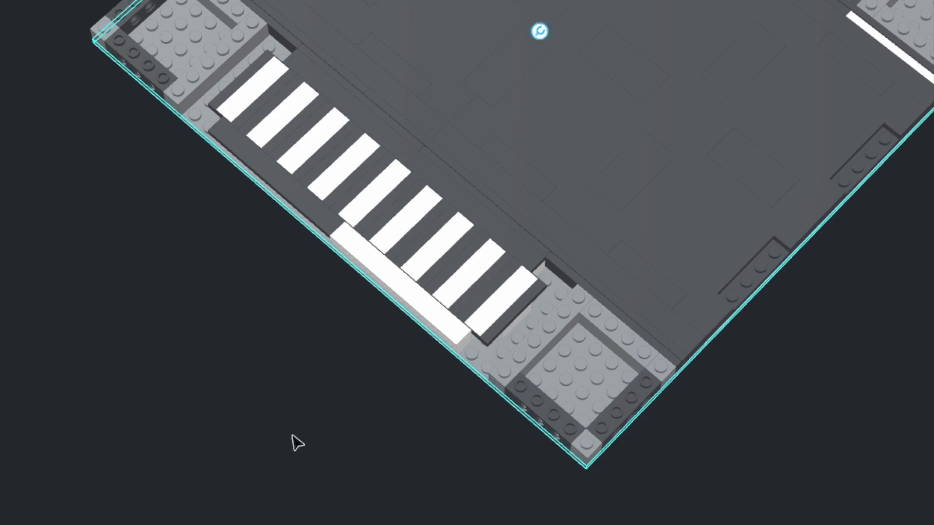
{"action": "scroll", "coordinate": [292, 436], "scroll_direction": "down", "scroll_amount": 3}
{"action": "key", "text": "c"}
{"action": "left_click", "coordinate": [225, 416]}
{"action": "key", "text": "Escape"}
{"action": "scroll", "coordinate": [559, 479], "scroll_direction": "up", "scroll_amount": 3}
{"action": "right_click_drag", "start_coordinate": [560, 479], "coordinate": [644, 479]}
{"action": "scroll", "coordinate": [644, 479], "scroll_direction": "down", "scroll_amount": 2}
{"action": "left_click", "coordinate": [389, 437]}
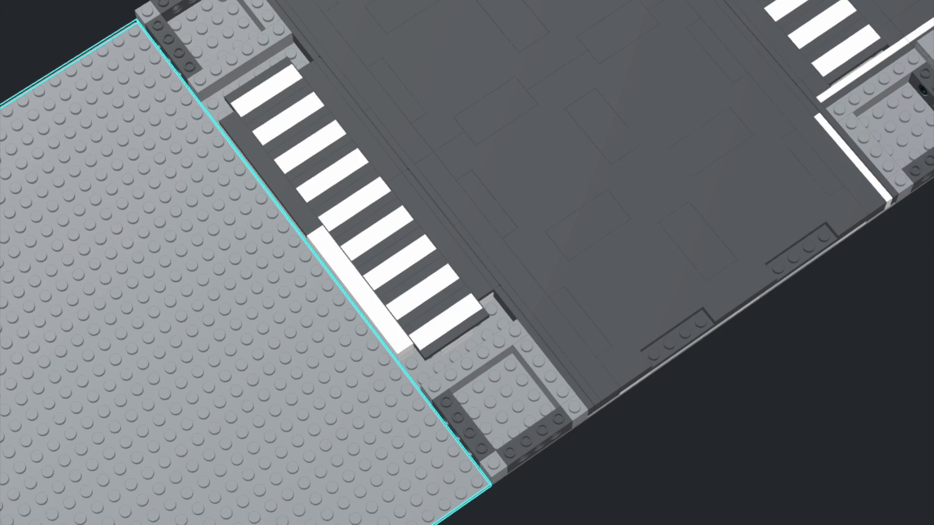
Place white side-stud bricks on the extra baseplate near both ends of the crosswalk's outer edge
{"action": "left_click", "coordinate": [375, 360]}
{"action": "left_click", "coordinate": [208, 140]}
{"action": "key", "text": "Escape"}
{"action": "left_click", "coordinate": [404, 364]}
{"action": "key", "text": "Escape"}
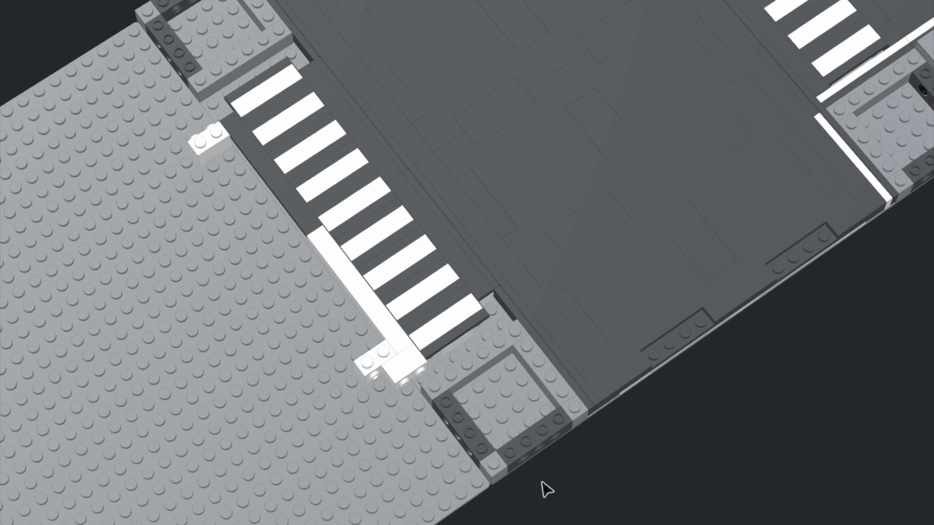
Copy the white strip with its dark grey end piece to both ends of the second crosswalk, beside the corner sidewalks
{"action": "key", "text": "c"}
{"action": "left_click", "coordinate": [479, 332]}
{"action": "left_click", "coordinate": [729, 422]}
{"action": "key", "text": "Escape"}
{"action": "left_click", "coordinate": [408, 372]}
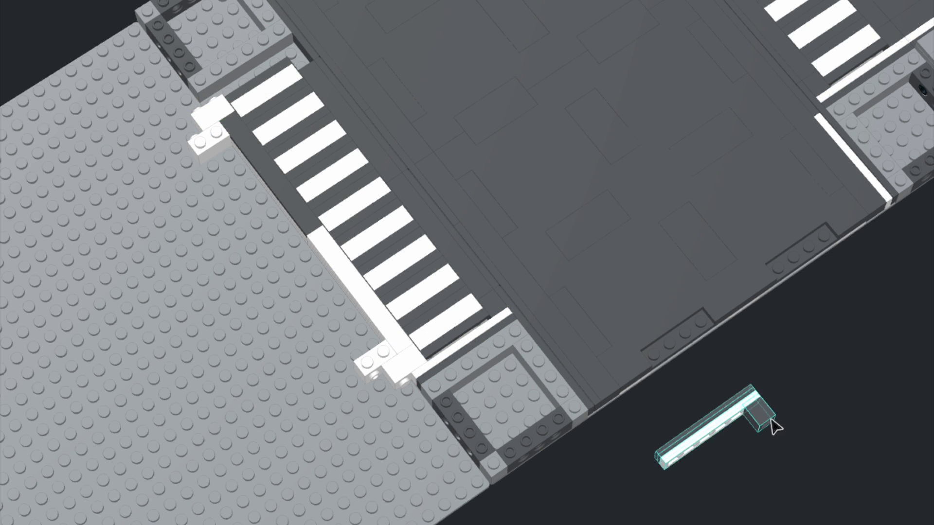
{"action": "left_click_drag", "start_coordinate": [773, 426], "coordinate": [224, 108]}
Delete the extra baseplate and the leftover white side-stud bricks beside the second crosswalk
{"action": "left_click", "coordinate": [377, 360]}
{"action": "key", "text": "Delete"}
{"action": "right_click_drag", "start_coordinate": [377, 360], "coordinate": [545, 479]}
{"action": "left_click", "coordinate": [545, 479]}
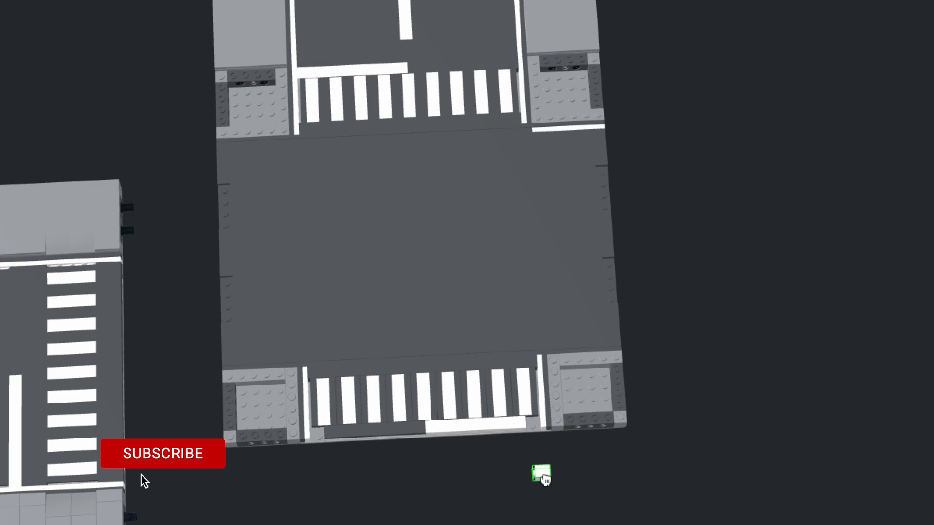
{"action": "key", "text": "Delete"}
Cover one corner sidewalk next to the second crosswalk with two white 2x6 plates and one white 1x6 plate
{"action": "scroll", "coordinate": [761, 186], "scroll_direction": "up", "scroll_amount": 2}
{"action": "mouse_move", "coordinate": [761, 186]}
{"action": "right_mouse_down"}
{"action": "mouse_move", "coordinate": [765, 213]}
{"action": "mouse_move", "coordinate": [777, 194]}
{"action": "right_mouse_up"}
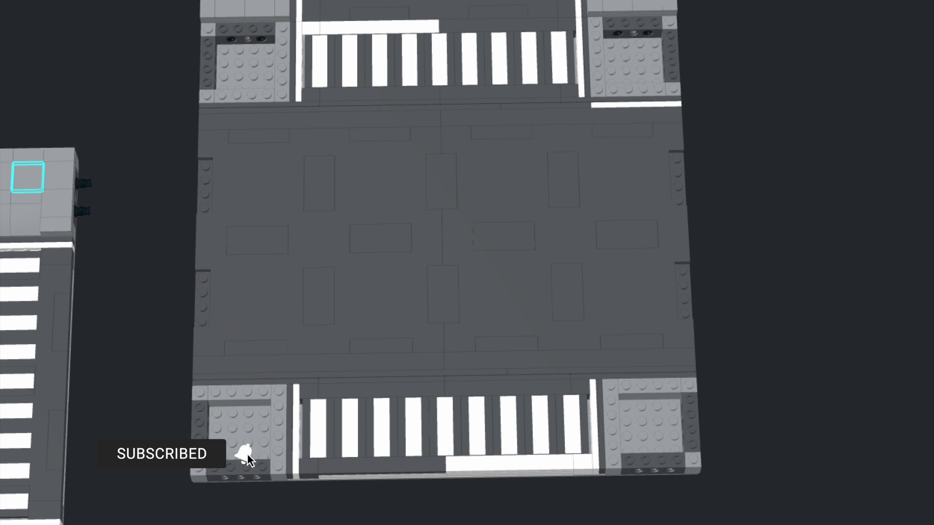
{"action": "left_click", "coordinate": [261, 429]}
{"action": "left_click", "coordinate": [225, 430]}
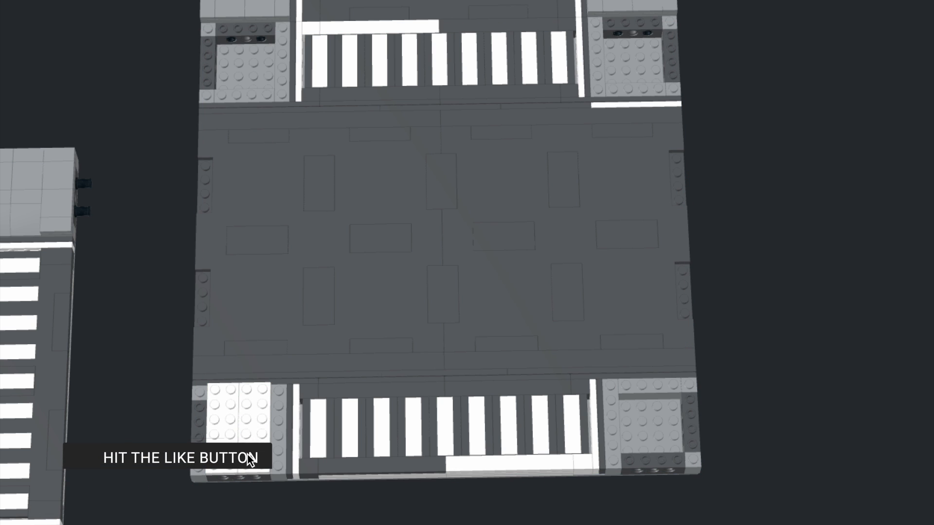
{"action": "left_click", "coordinate": [51, 381]}
{"action": "left_click", "coordinate": [92, 426]}
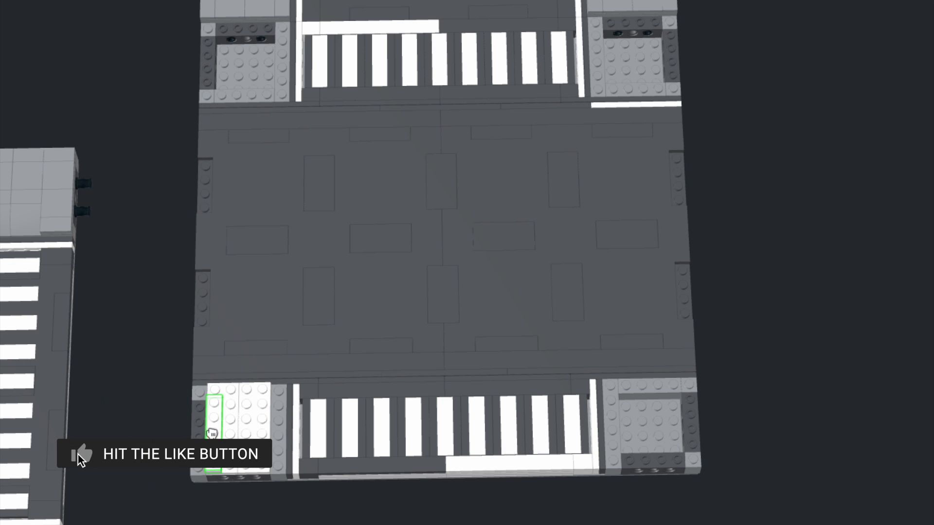
{"action": "left_click", "coordinate": [51, 382]}
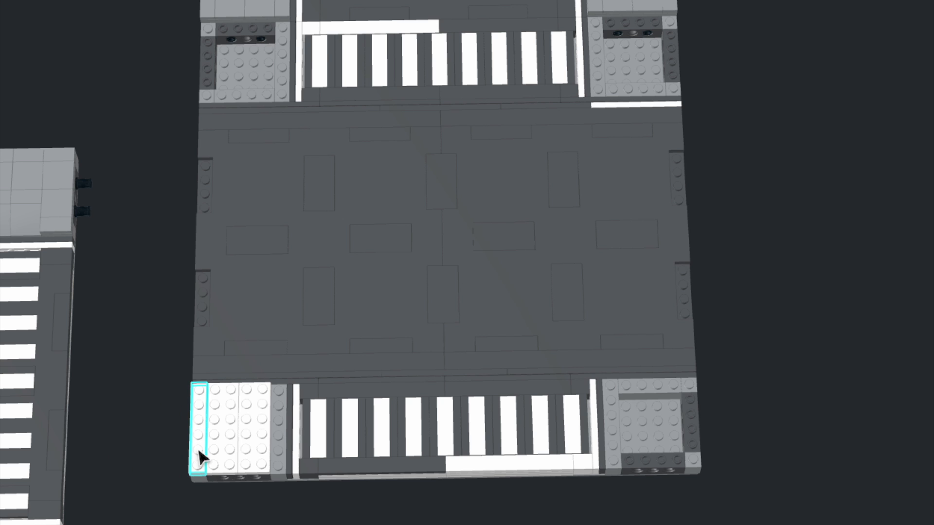
Recolor the corner's cover plates light grey and copy them onto the other three corner sidewalks
{"action": "key", "text": "c"}
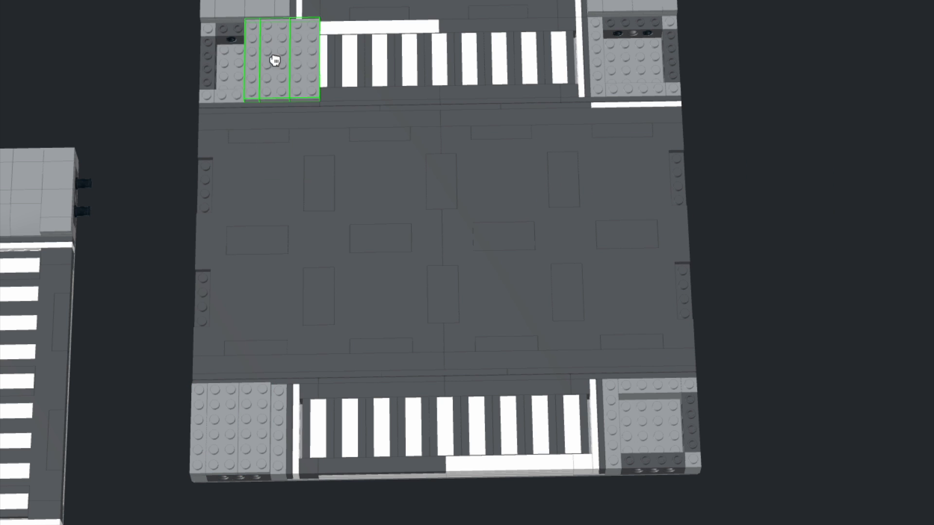
{"action": "left_click", "coordinate": [239, 61]}
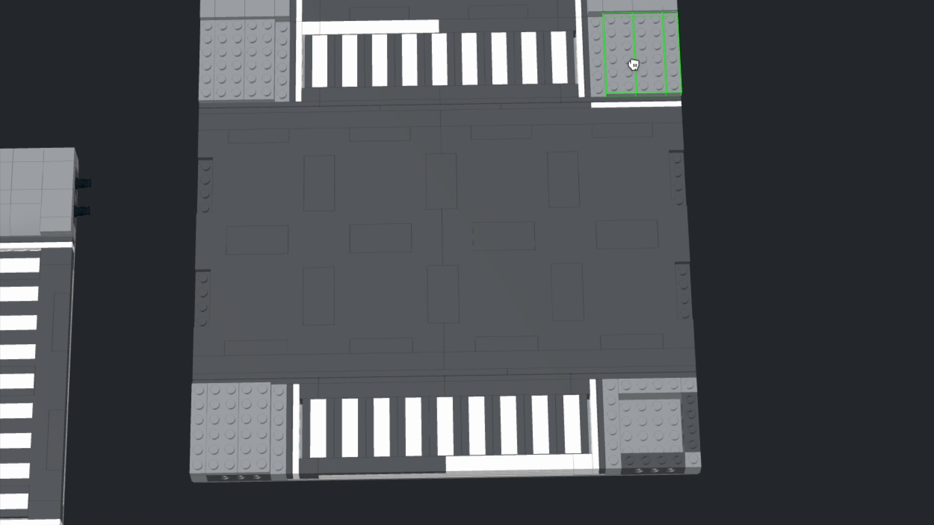
{"action": "left_click", "coordinate": [633, 62]}
{"action": "left_click", "coordinate": [662, 423]}
Add a pair of light grey curved slopes facing the crosswalk on each of the four corner sidewalks
{"action": "middle_click_drag", "start_coordinate": [786, 430], "coordinate": [771, 444]}
{"action": "middle_click_drag", "start_coordinate": [782, 367], "coordinate": [786, 361]}
{"action": "scroll", "coordinate": [786, 360], "scroll_direction": "down", "scroll_amount": 2}
{"action": "scroll", "coordinate": [599, 448], "scroll_direction": "up", "scroll_amount": 2}
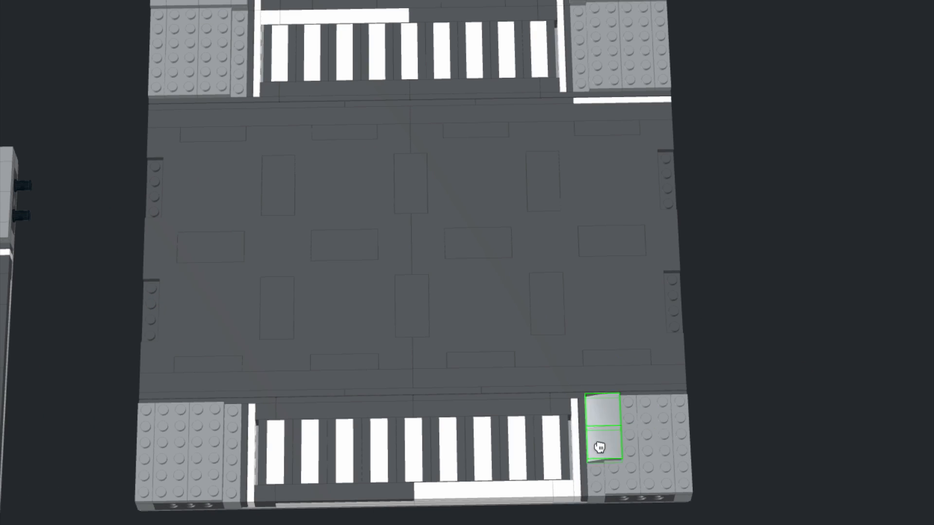
{"action": "left_click", "coordinate": [216, 447]}
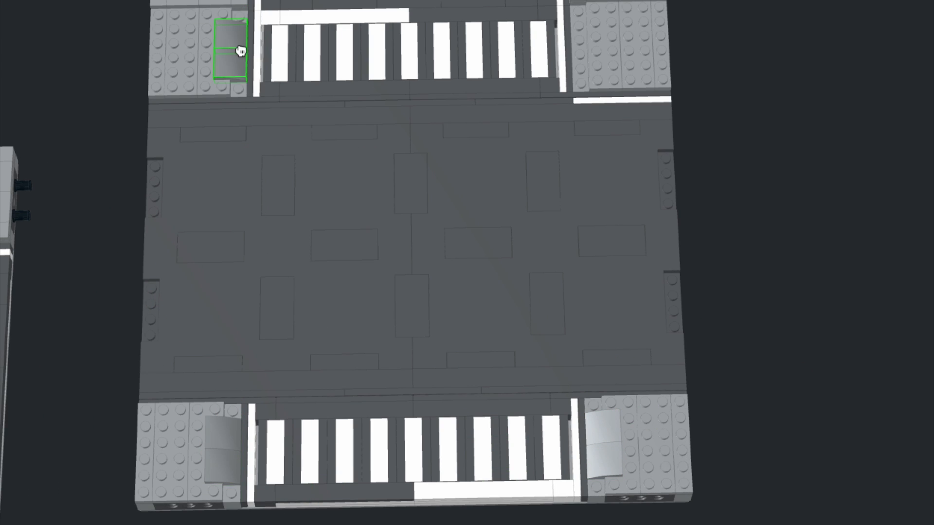
{"action": "left_click", "coordinate": [594, 56]}
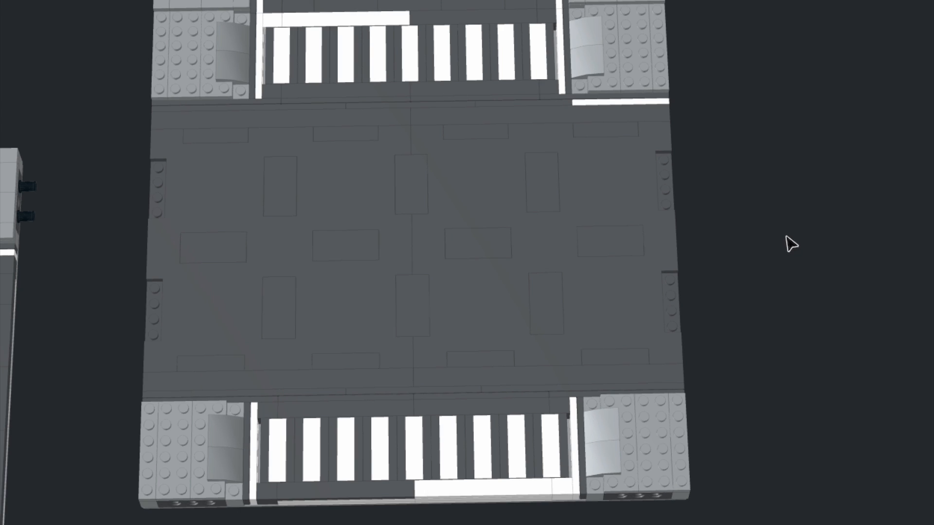
Copy a sidewalk tile from the separate crosswalk section and line the outer edges of all four corner sidewalks with it
{"action": "scroll", "coordinate": [667, 17], "scroll_direction": "down", "scroll_amount": 1}
{"action": "scroll", "coordinate": [668, 17], "scroll_direction": "down", "scroll_amount": 1}
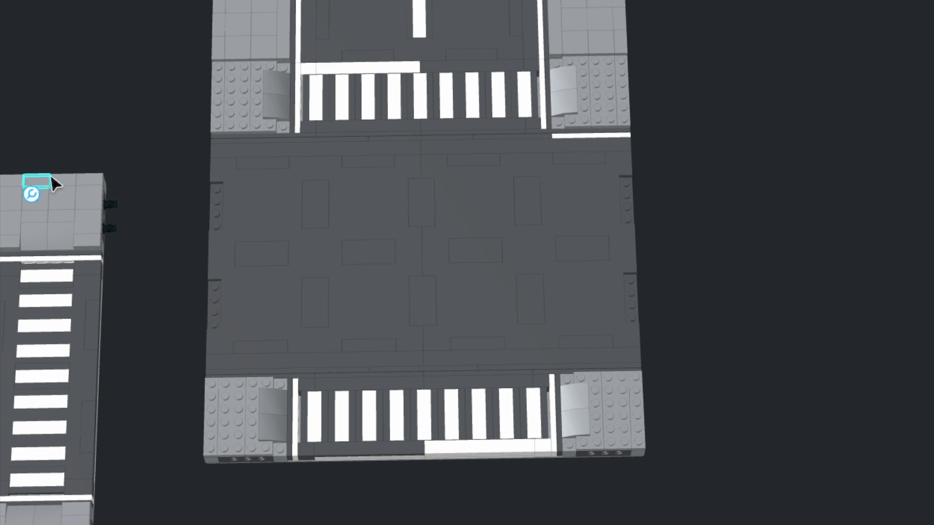
{"action": "key", "text": "ctrl+c"}
{"action": "key", "text": "ctrl+v"}
{"action": "scroll", "coordinate": [99, 189], "scroll_direction": "up", "scroll_amount": 1}
{"action": "key", "text": "Right"}
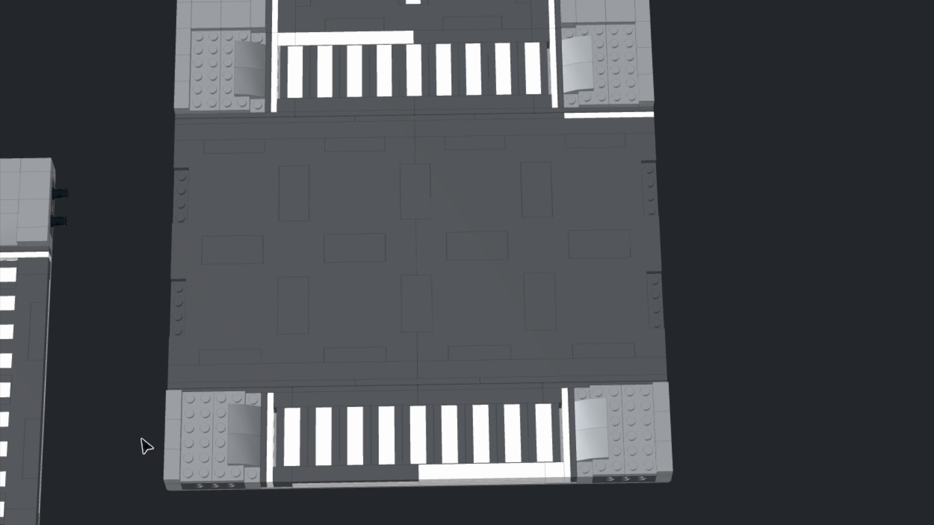
Delete the dark grey edge strips beside the three corner sidewalks that lack a white border
{"action": "right_click_drag", "start_coordinate": [142, 438], "coordinate": [140, 434]}
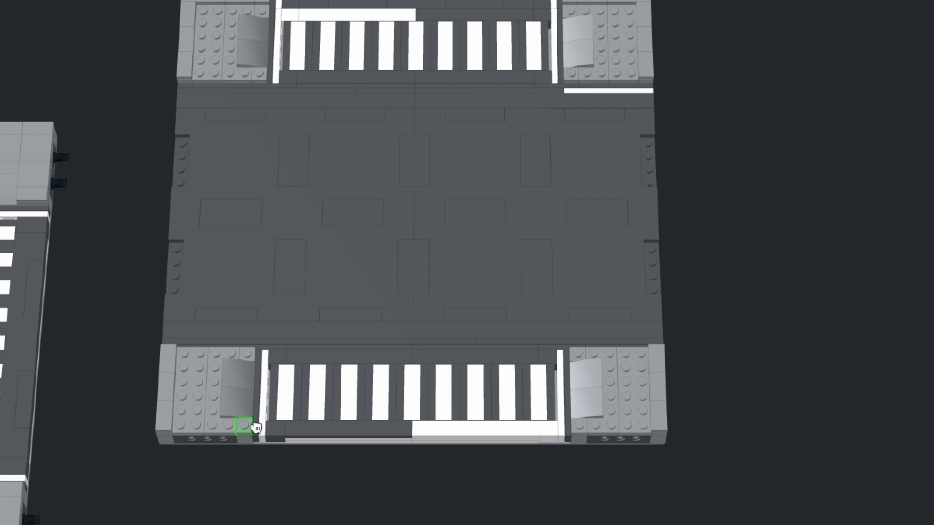
{"action": "right_click_drag", "start_coordinate": [252, 494], "coordinate": [559, 499]}
{"action": "left_click", "coordinate": [232, 382]}
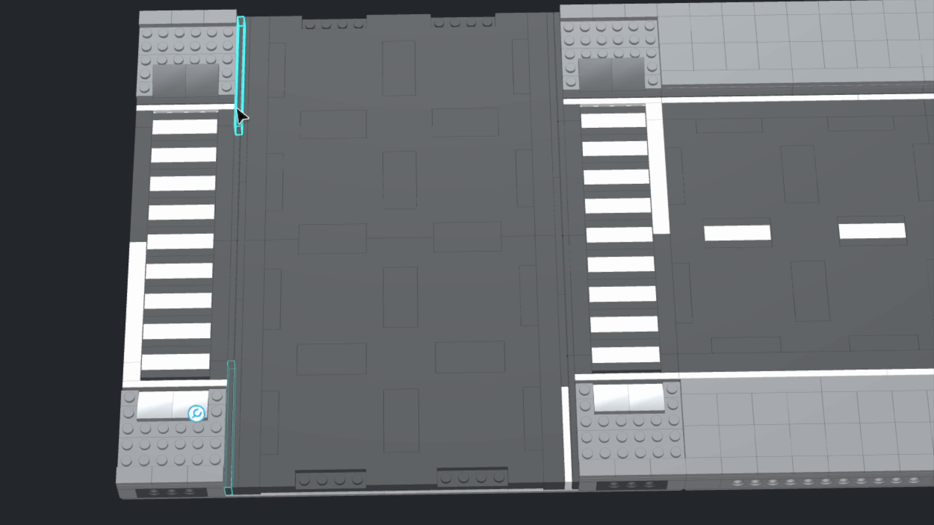
{"action": "left_click", "coordinate": [237, 401], "text": "ctrl"}
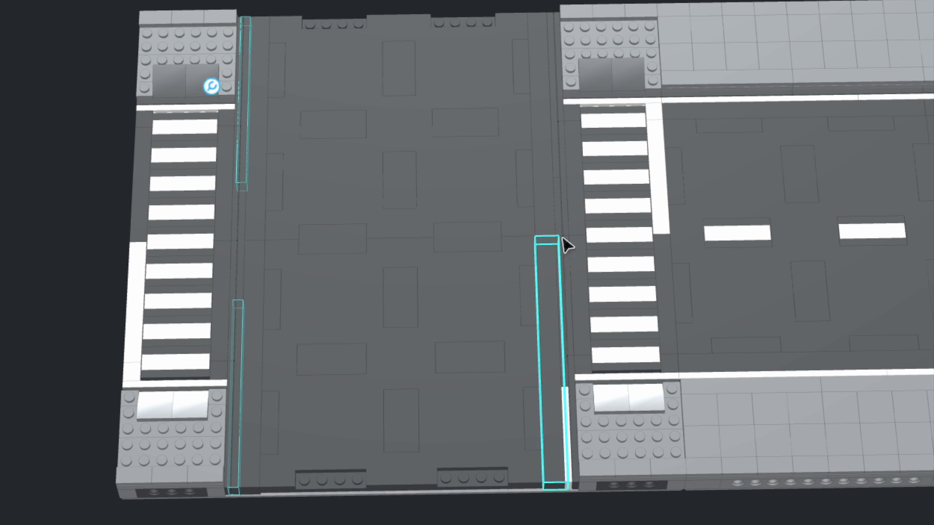
{"action": "left_click", "coordinate": [554, 148], "text": "ctrl"}
{"action": "key", "text": "Delete"}
Copy the white border strip and its matching dark grey strip from the finished corner and place them beside the other three corner sidewalks
{"action": "left_click", "coordinate": [564, 357]}
{"action": "left_click", "coordinate": [565, 415], "text": "ctrl"}
{"action": "key", "text": "ctrl+c"}
{"action": "key", "text": "ctrl+v"}
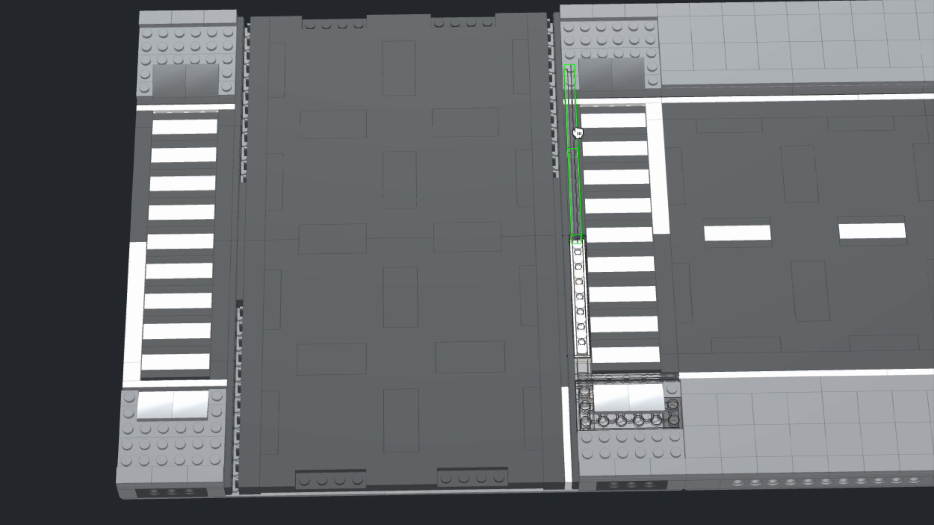
{"action": "left_click", "coordinate": [557, 97]}
{"action": "key", "text": "ctrl+v"}
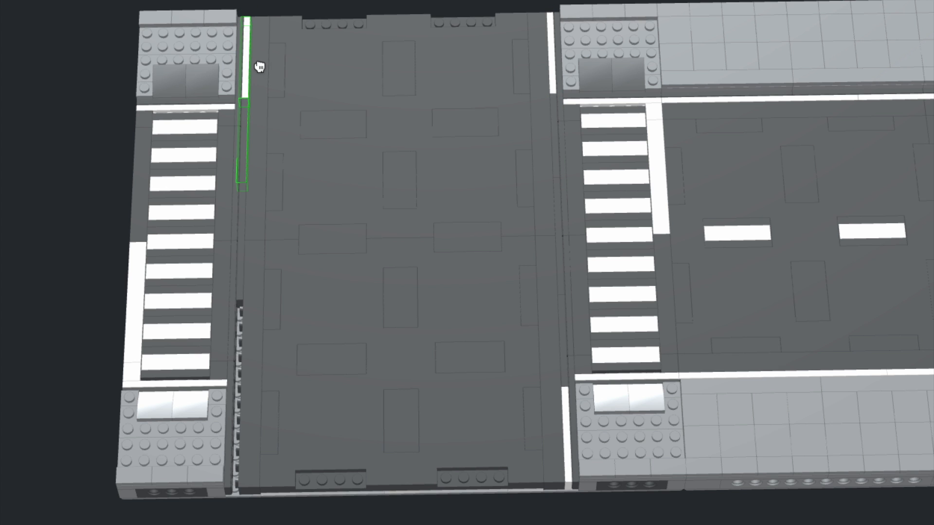
{"action": "left_click", "coordinate": [259, 67]}
{"action": "key", "text": "ctrl+v"}
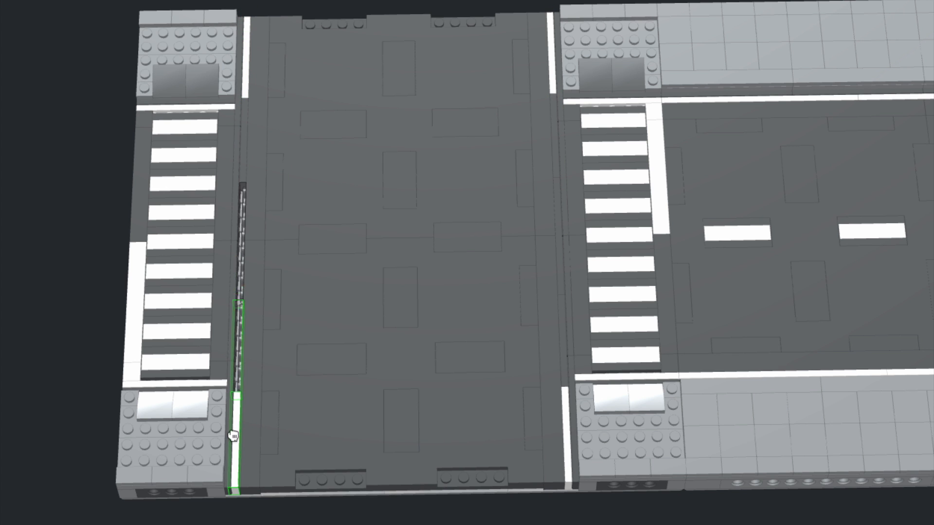
{"action": "left_click", "coordinate": [234, 436]}
{"action": "key", "text": "Escape"}
Cover the studs of the two corner sidewalks adjoining the road module with light grey 2x2 tiles
{"action": "scroll", "coordinate": [116, 354], "scroll_direction": "down", "scroll_amount": 4}
{"action": "right_click_drag", "start_coordinate": [116, 351], "coordinate": [167, 348]}
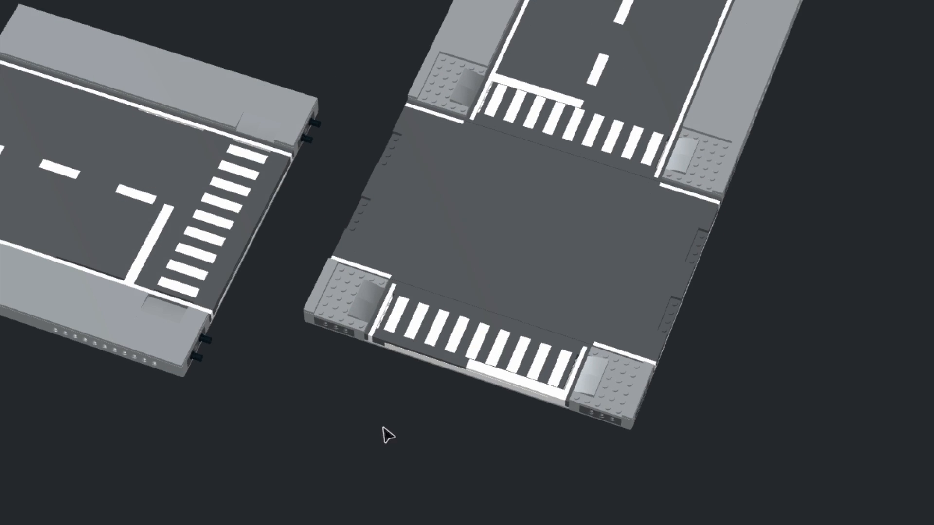
{"action": "right_click_drag", "start_coordinate": [383, 428], "coordinate": [433, 426]}
{"action": "scroll", "coordinate": [433, 426], "scroll_direction": "up", "scroll_amount": 1}
{"action": "middle_click_drag", "start_coordinate": [438, 426], "coordinate": [356, 432]}
{"action": "middle_click_drag", "start_coordinate": [819, 267], "coordinate": [723, 263]}
{"action": "right_click_drag", "start_coordinate": [722, 263], "coordinate": [750, 209]}
{"action": "scroll", "coordinate": [736, 263], "scroll_direction": "up", "scroll_amount": 3}
{"action": "scroll", "coordinate": [727, 213], "scroll_direction": "down", "scroll_amount": 3}
{"action": "key", "text": "ctrl+v"}
{"action": "scroll", "coordinate": [567, 259], "scroll_direction": "up", "scroll_amount": 3}
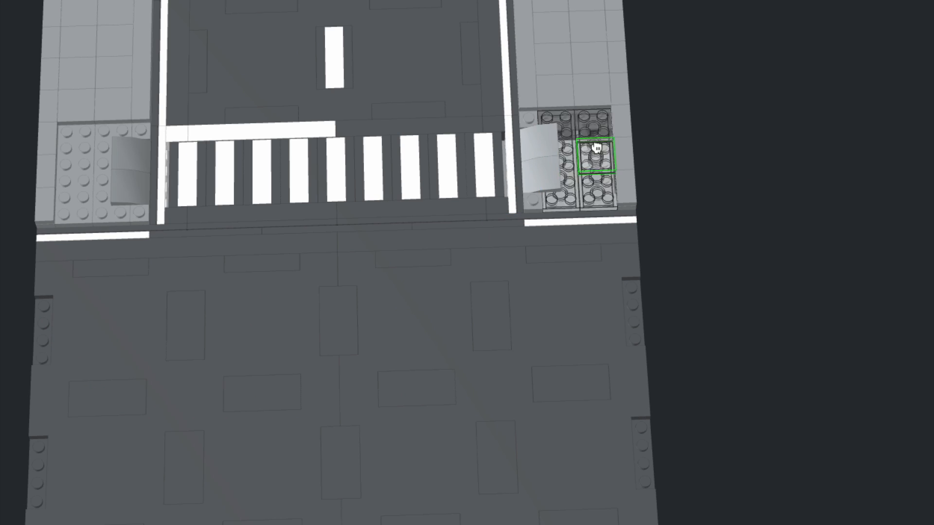
{"action": "left_click", "coordinate": [598, 132]}
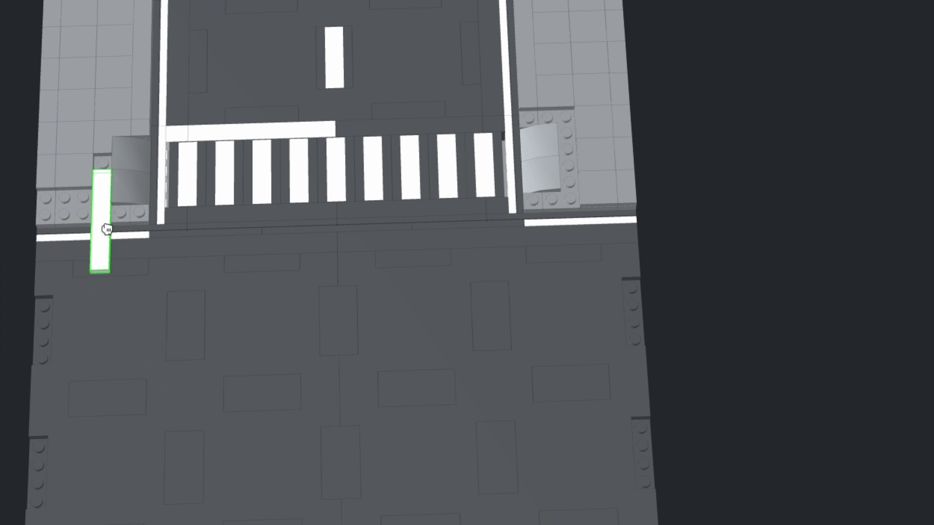
Place a light grey tile strip along the white-bordered edge of each of the four corner sidewalks
{"action": "key", "text": "Right"}
{"action": "left_click", "coordinate": [104, 222]}
{"action": "key", "text": "Escape"}
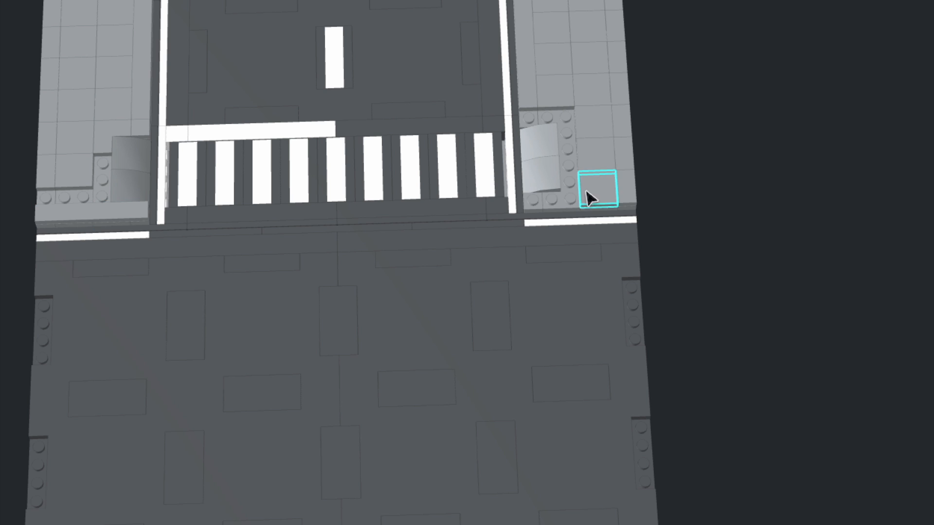
{"action": "left_click", "coordinate": [635, 193]}
{"action": "left_click", "coordinate": [623, 213]}
{"action": "key", "text": "Escape"}
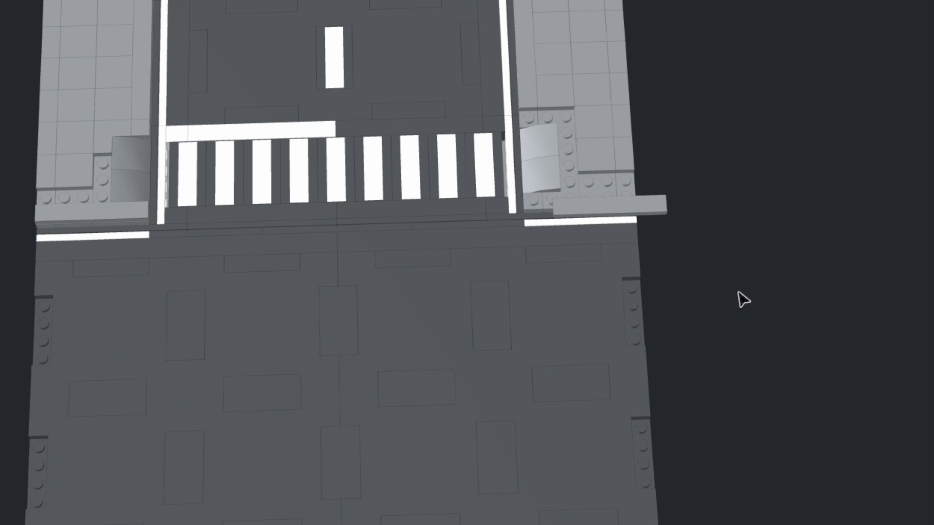
{"action": "key", "text": "Down"}
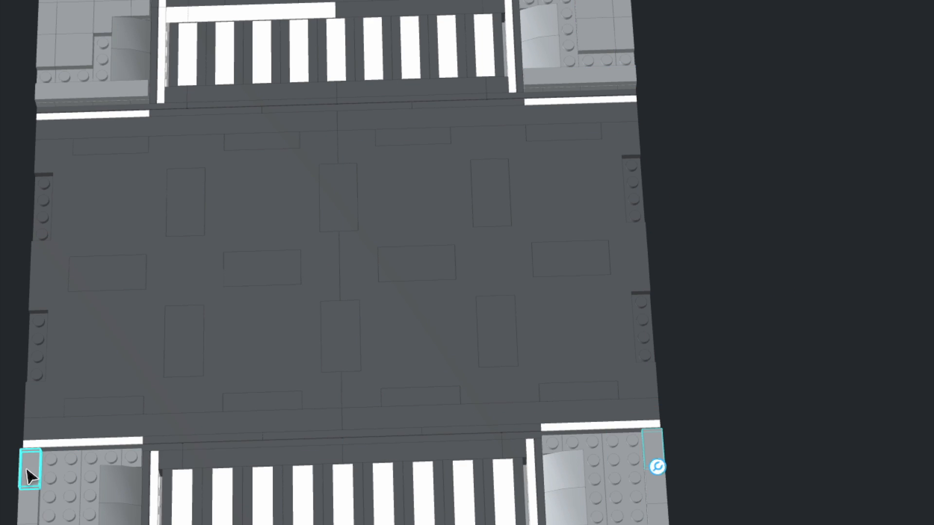
{"action": "left_click", "coordinate": [30, 477]}
{"action": "left_click", "coordinate": [604, 451]}
{"action": "key", "text": "Escape"}
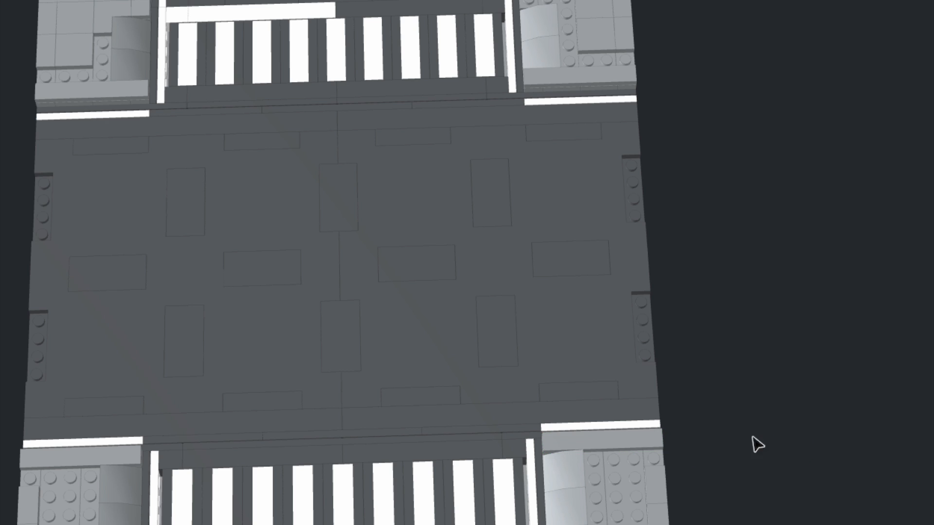
Fill the remaining exposed studs on the corner sidewalks with light grey tiles
{"action": "middle_click_drag", "start_coordinate": [756, 444], "coordinate": [779, 431]}
{"action": "scroll", "coordinate": [779, 431], "scroll_direction": "down", "scroll_amount": 2}
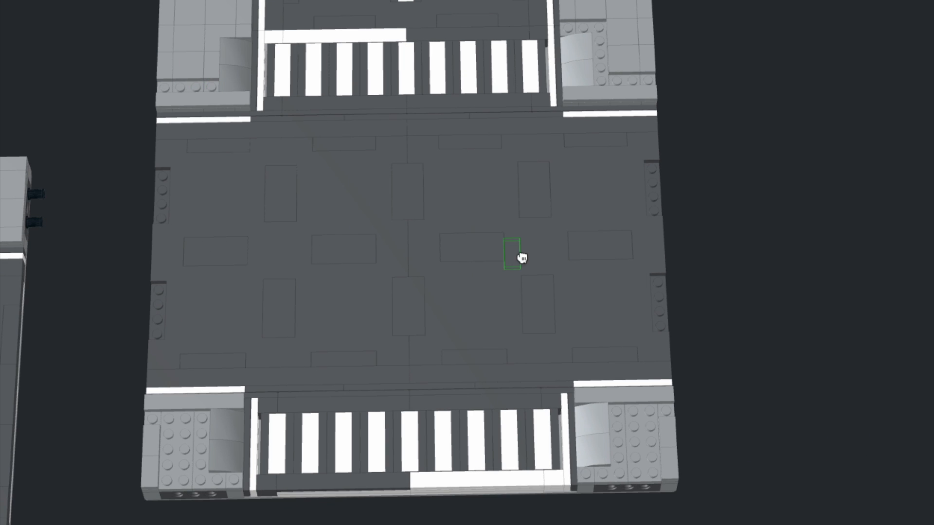
{"action": "left_click", "coordinate": [604, 76]}
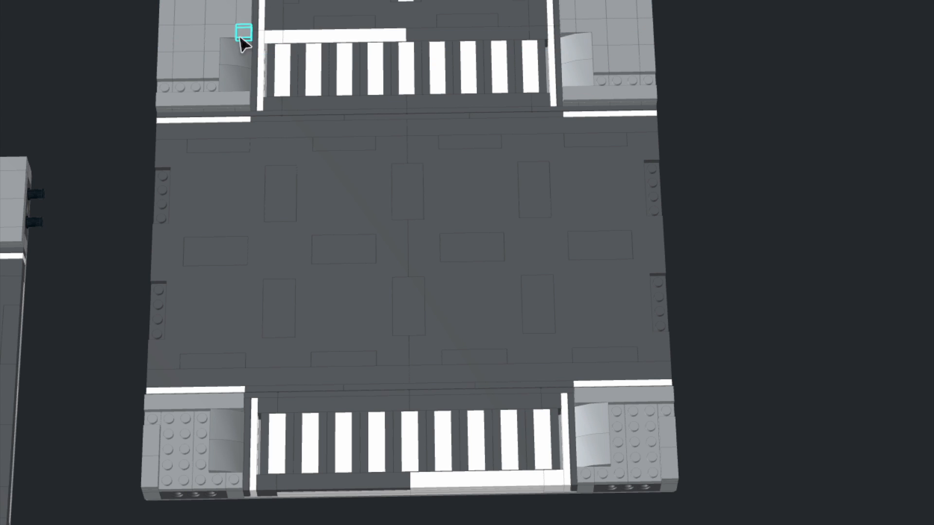
{"action": "key", "text": "Escape"}
{"action": "middle_click_drag", "start_coordinate": [110, 242], "coordinate": [90, 226]}
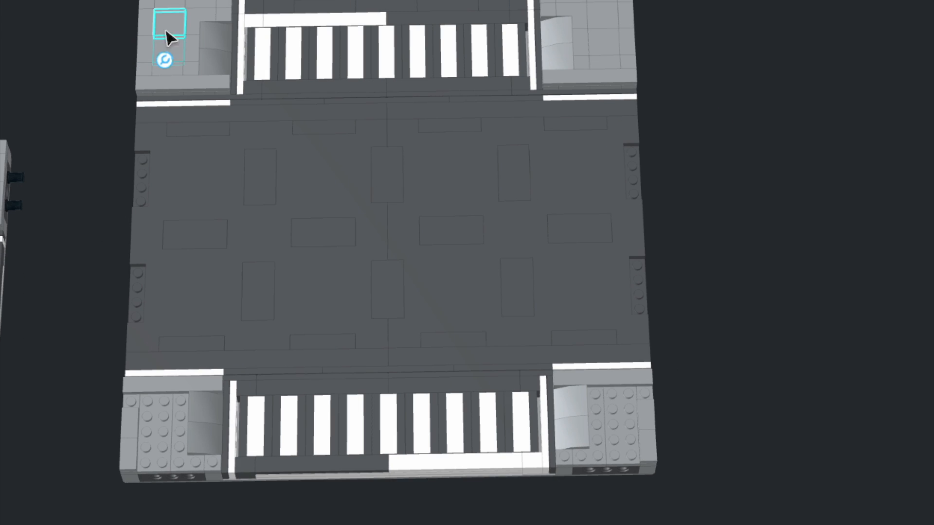
{"action": "left_click", "coordinate": [622, 424]}
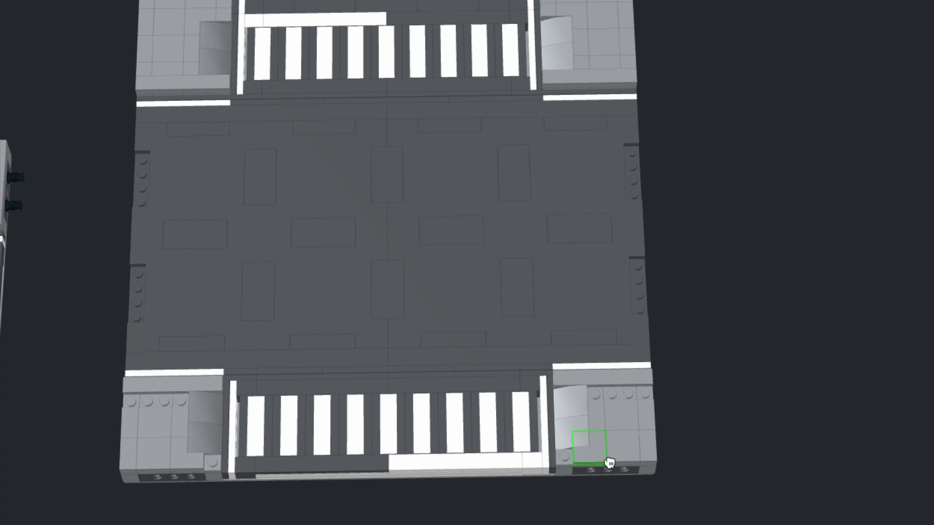
Group all parts of the intersection into a submodel, keeping the default name
{"action": "right_click_drag", "start_coordinate": [683, 405], "coordinate": [721, 452]}
{"action": "left_click_drag", "start_coordinate": [720, 447], "coordinate": [300, 110]}
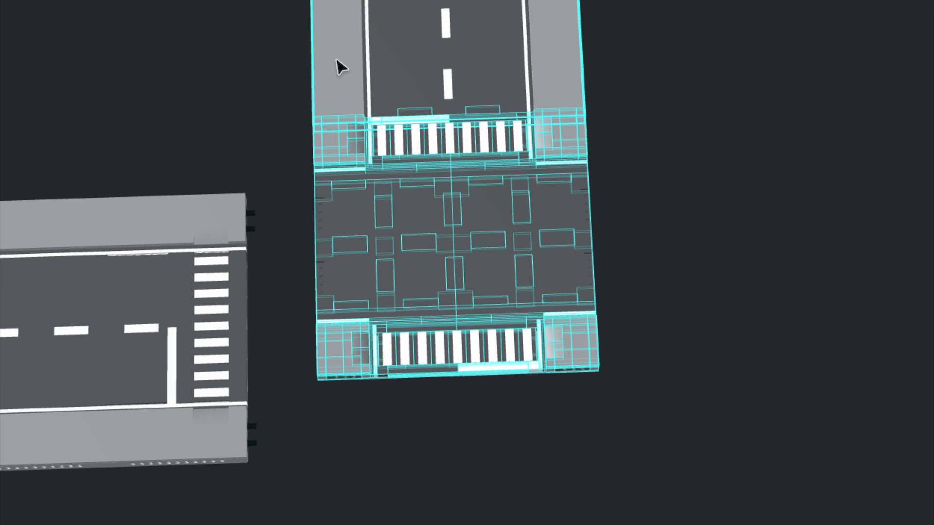
{"action": "key", "text": "ctrl+g"}
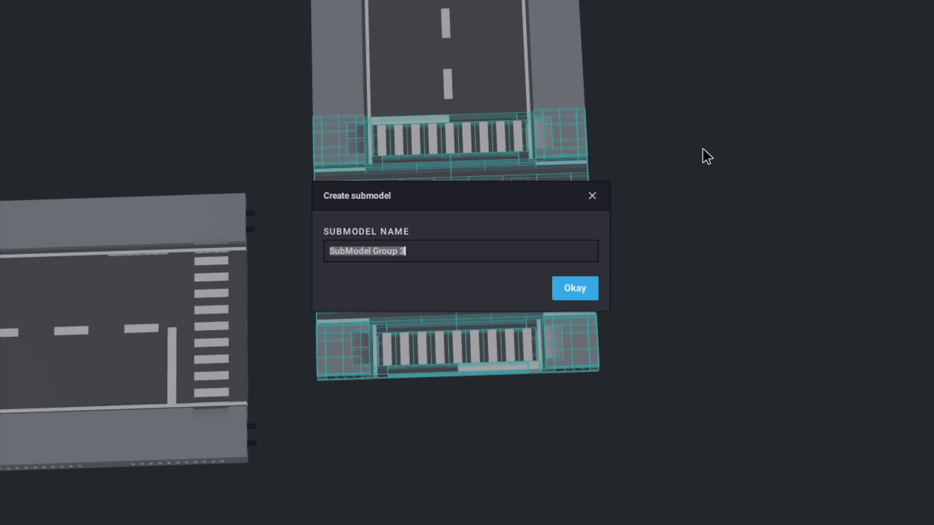
{"action": "key", "text": "Return"}
Try moving the intersection and undo the changes
{"action": "left_click_drag", "start_coordinate": [532, 308], "coordinate": [453, 268]}
{"action": "key", "text": "ctrl+z"}
{"action": "key", "text": "ctrl+z"}
Group the separate crosswalk section into a submodel and attach it to the nearest open side of the intersection
{"action": "scroll", "coordinate": [634, 380], "scroll_direction": "down", "scroll_amount": 2}
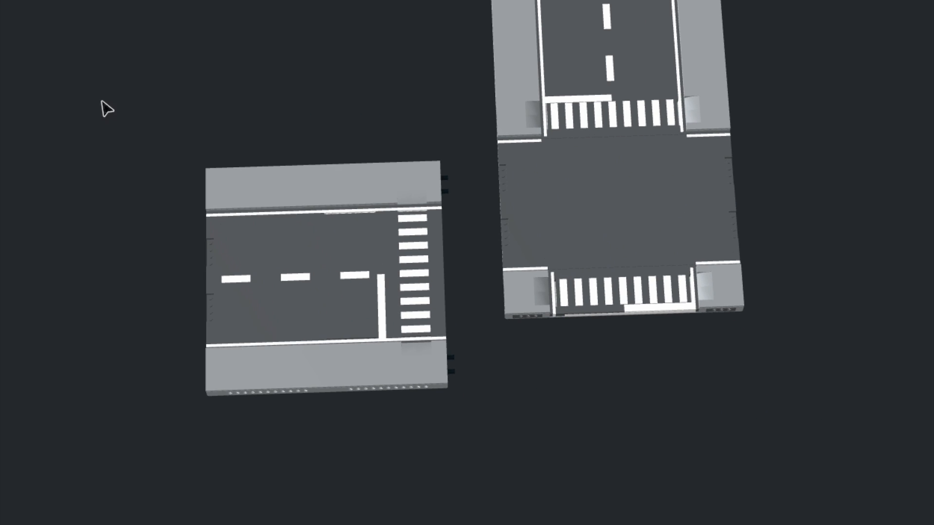
{"action": "left_click_drag", "start_coordinate": [102, 99], "coordinate": [470, 423]}
{"action": "key", "text": "ctrl+g"}
{"action": "key", "text": "Return"}
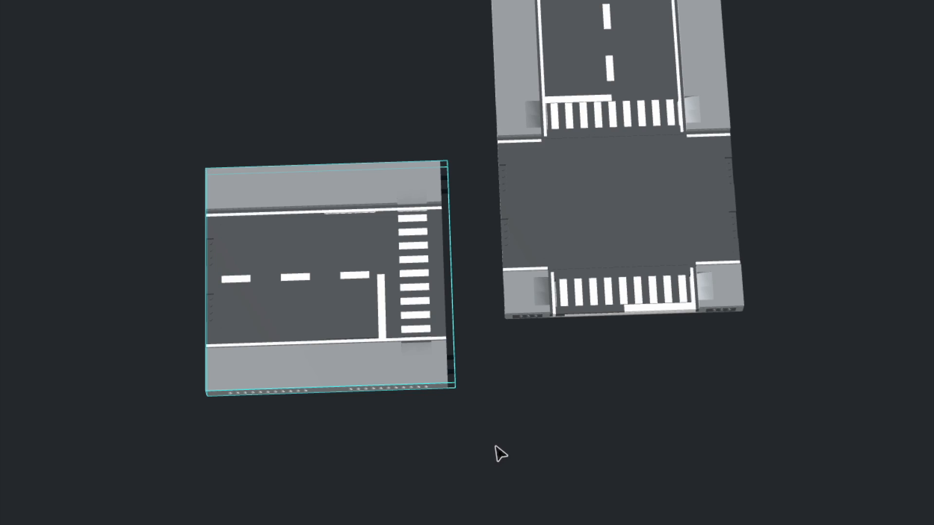
{"action": "scroll", "coordinate": [496, 448], "scroll_direction": "up", "scroll_amount": 5}
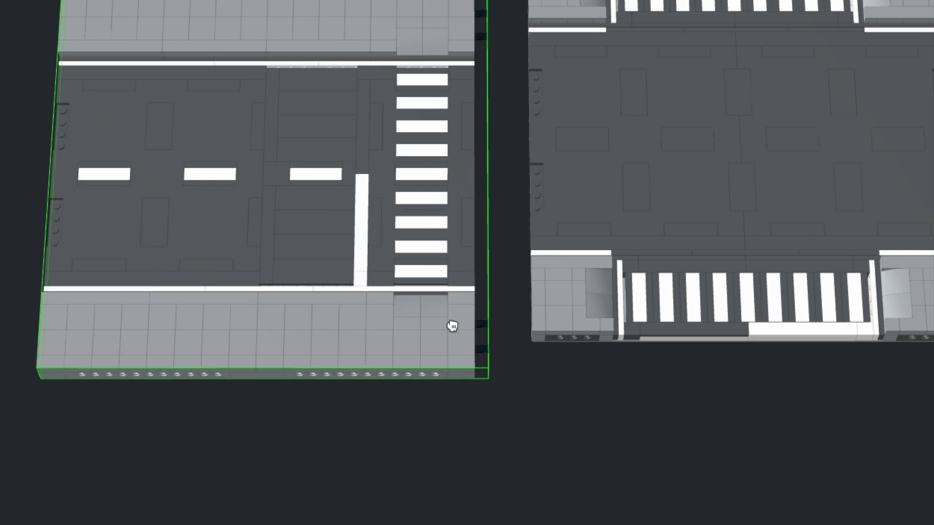
{"action": "left_click_drag", "start_coordinate": [452, 326], "coordinate": [496, 294]}
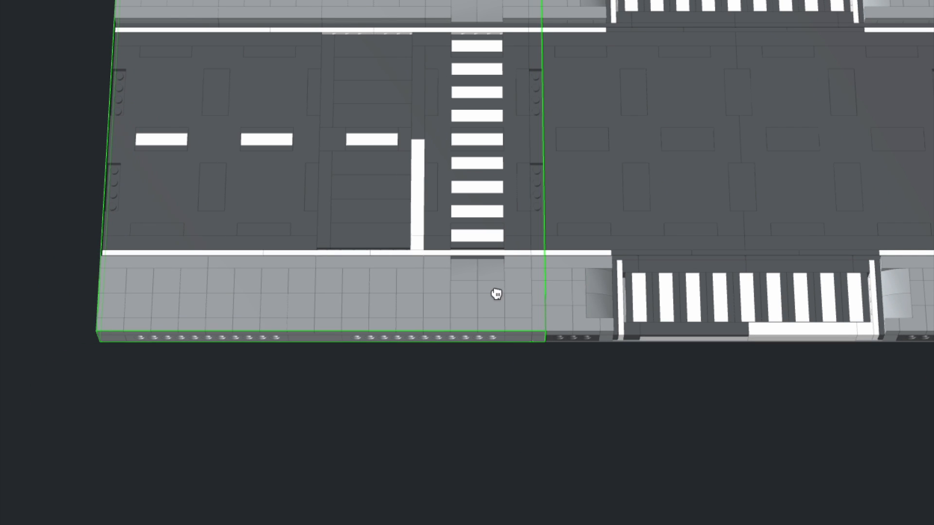
{"action": "left_click", "coordinate": [613, 393]}
Copy the row of three straight road modules and place the copy beyond the opposite crosswalk of the intersection
{"action": "right_click_drag", "start_coordinate": [632, 399], "coordinate": [301, 466]}
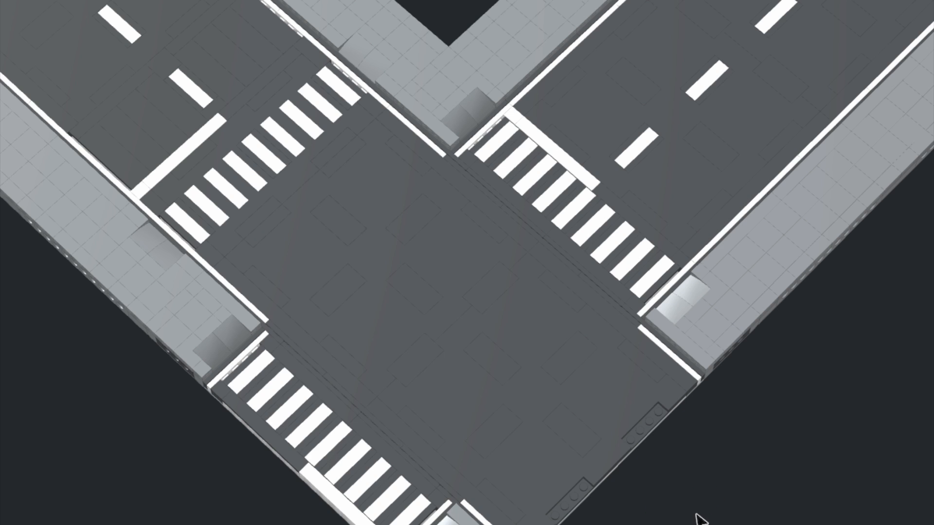
{"action": "scroll", "coordinate": [699, 520], "scroll_direction": "down", "scroll_amount": 8}
{"action": "right_click_drag", "start_coordinate": [661, 514], "coordinate": [794, 325]}
{"action": "left_click_drag", "start_coordinate": [869, 112], "coordinate": [308, 426]}
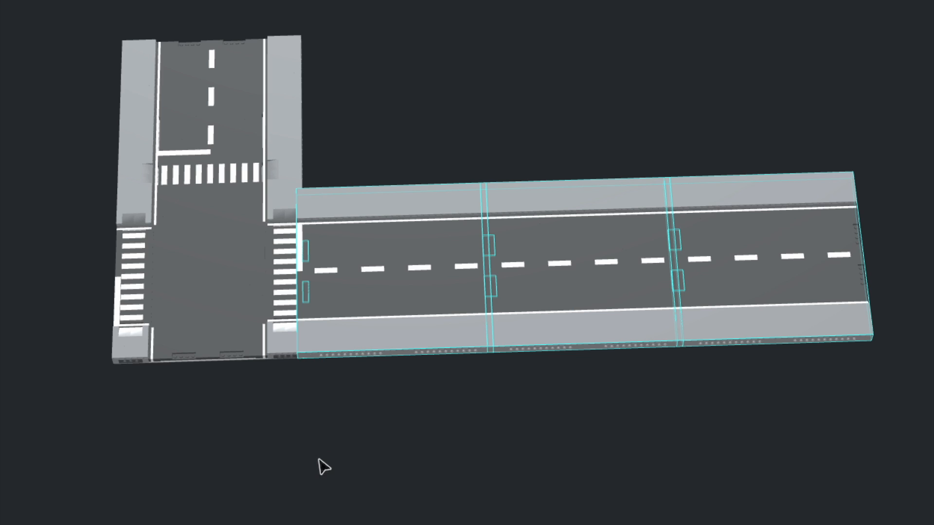
{"action": "key", "text": "ctrl+v"}
{"action": "scroll", "coordinate": [189, 452], "scroll_direction": "down", "scroll_amount": 5}
{"action": "right_click_drag", "start_coordinate": [188, 452], "coordinate": [217, 450]}
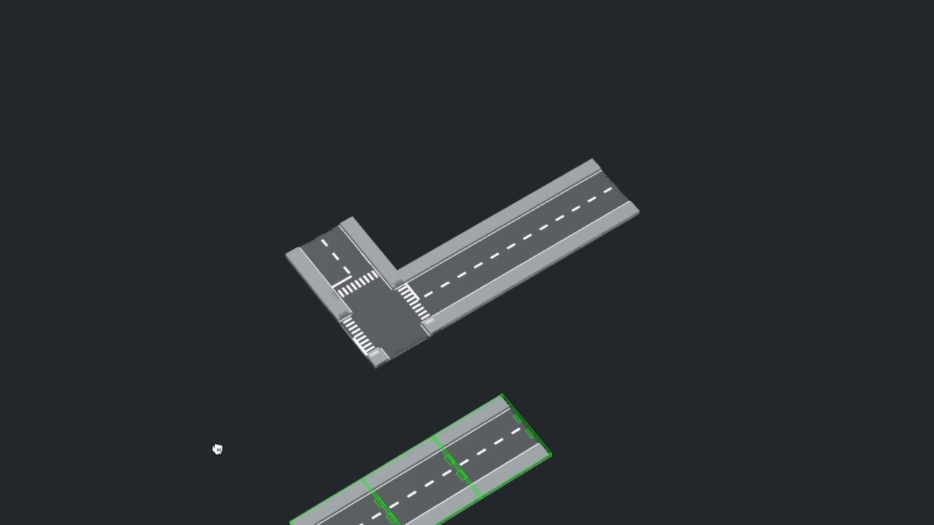
{"action": "scroll", "coordinate": [217, 449], "scroll_direction": "up", "scroll_amount": 3}
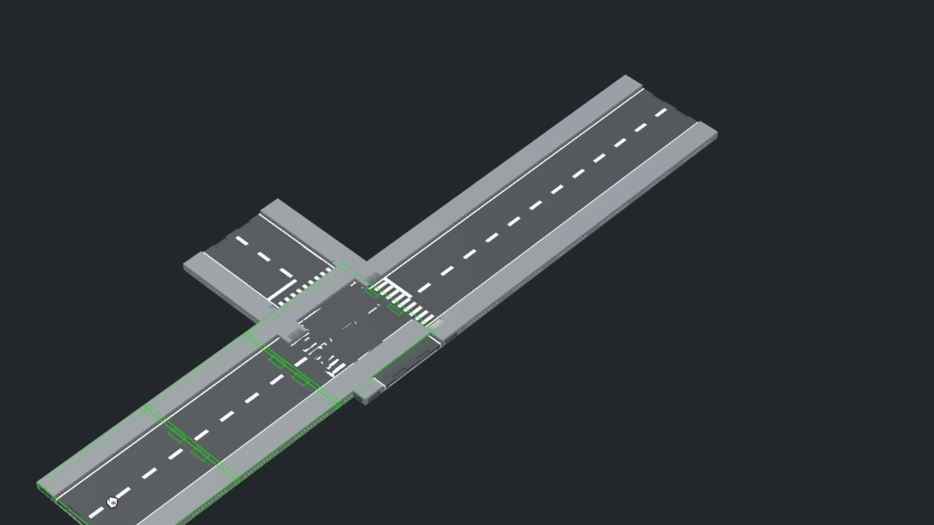
{"action": "left_click", "coordinate": [289, 522]}
{"action": "key", "text": "Escape"}
Connect the copied row of straight road modules to the crosswalk side of the intersection
{"action": "right_click_drag", "start_coordinate": [665, 456], "coordinate": [626, 425]}
{"action": "scroll", "coordinate": [626, 425], "scroll_direction": "up", "scroll_amount": 3}
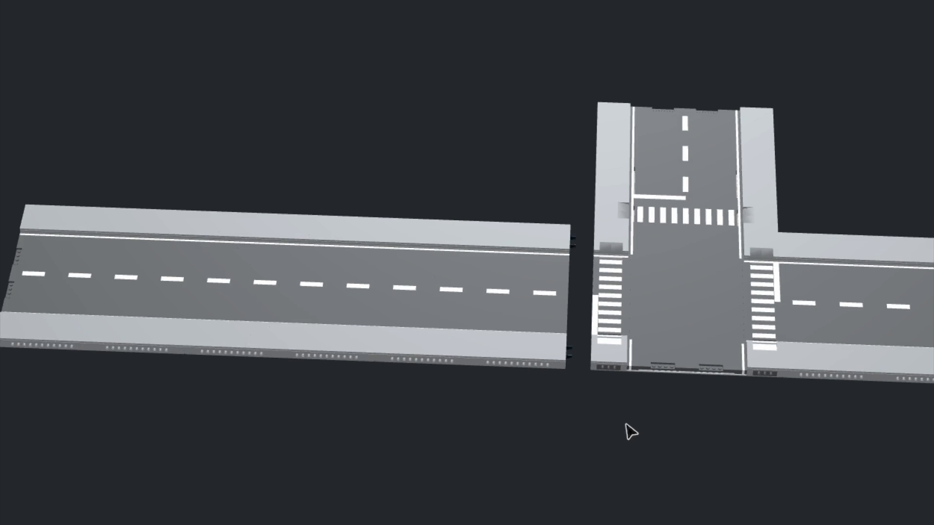
{"action": "left_click_drag", "start_coordinate": [12, 171], "coordinate": [581, 384]}
{"action": "right_click_drag", "start_coordinate": [581, 384], "coordinate": [553, 405]}
{"action": "scroll", "coordinate": [520, 430], "scroll_direction": "up", "scroll_amount": 5}
{"action": "middle_click_drag", "start_coordinate": [553, 404], "coordinate": [502, 358]}
{"action": "left_click_drag", "start_coordinate": [503, 358], "coordinate": [574, 345]}
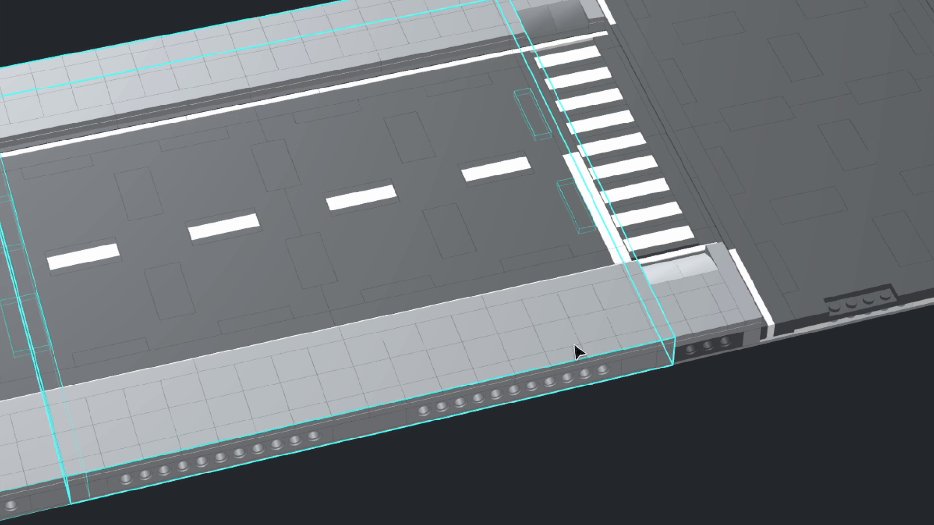
{"action": "left_click", "coordinate": [716, 430]}
Paste another straight road module and attach it to the end of the crosswalk section
{"action": "scroll", "coordinate": [720, 431], "scroll_direction": "down", "scroll_amount": 5}
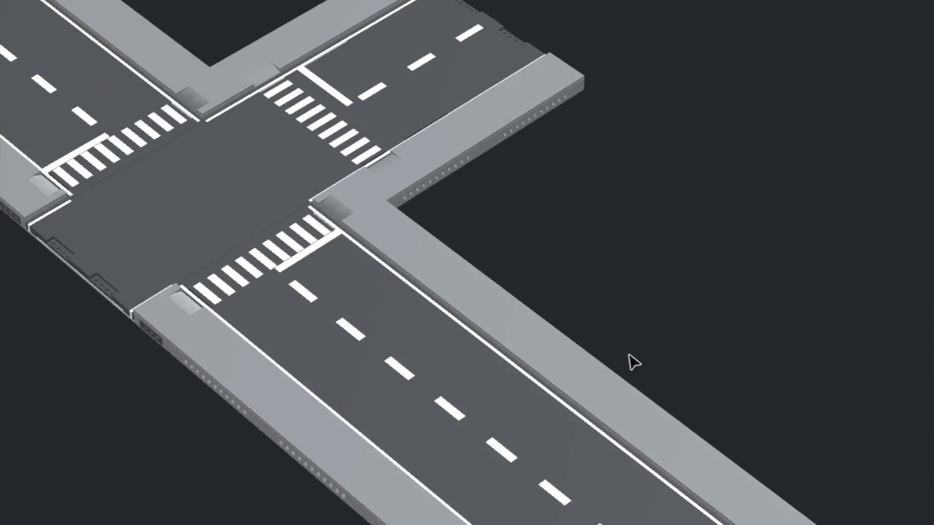
{"action": "key", "text": "ctrl+v"}
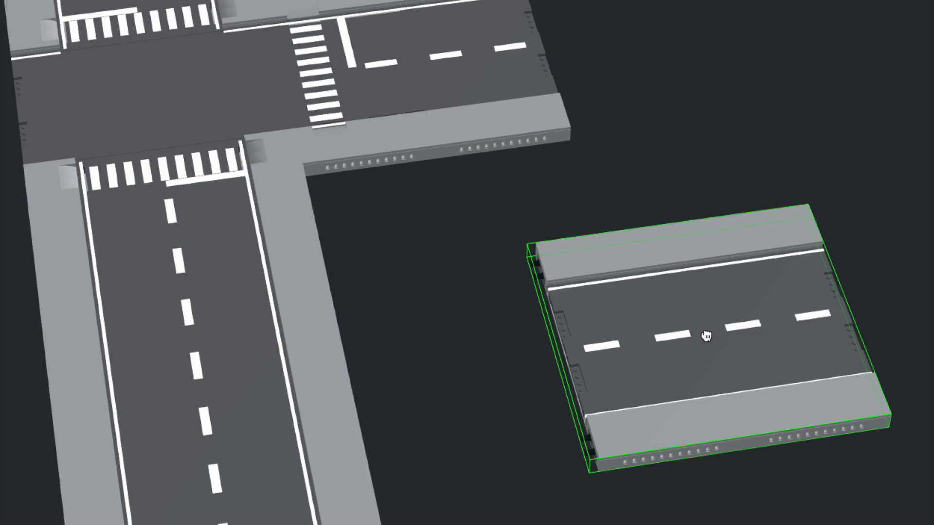
{"action": "right_click_drag", "start_coordinate": [729, 229], "coordinate": [715, 231]}
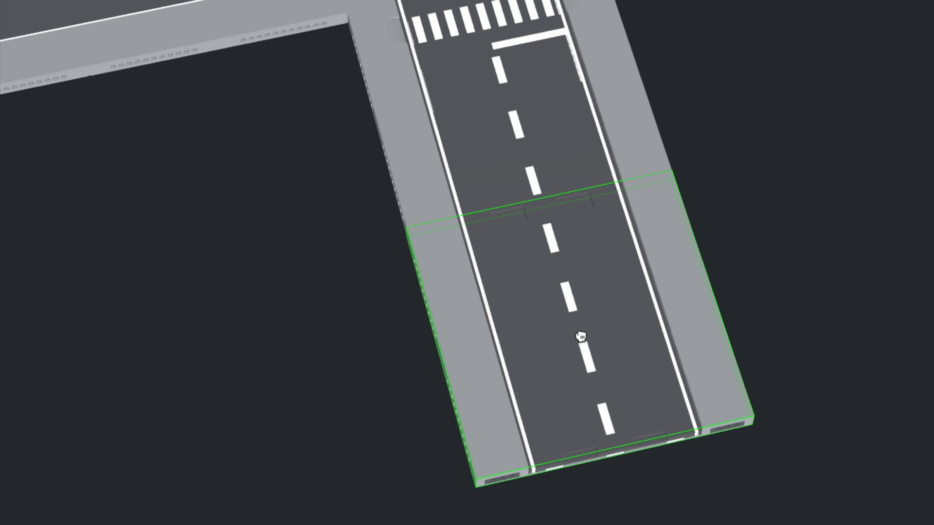
{"action": "left_click", "coordinate": [582, 338]}
{"action": "key", "text": "Escape"}
Fill the two exposed stud recesses at the joint between the crosswalk section and the straight road module with tiles
{"action": "scroll", "coordinate": [796, 316], "scroll_direction": "up", "scroll_amount": 4}
{"action": "key", "text": "ctrl+v"}
{"action": "middle_click_drag", "start_coordinate": [796, 317], "coordinate": [719, 191]}
{"action": "right_click_drag", "start_coordinate": [720, 190], "coordinate": [751, 190]}
{"action": "scroll", "coordinate": [751, 190], "scroll_direction": "down", "scroll_amount": 3}
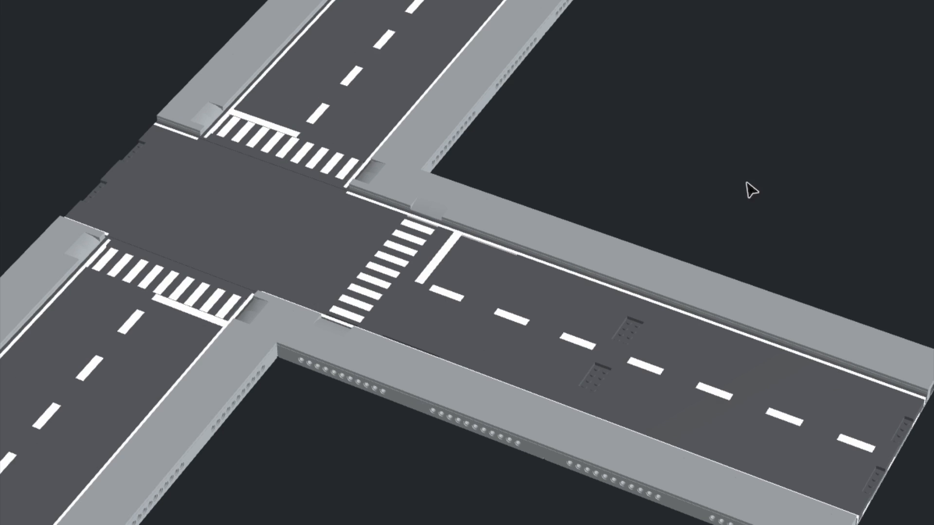
{"action": "key", "text": "Right"}
{"action": "left_click", "coordinate": [600, 379]}
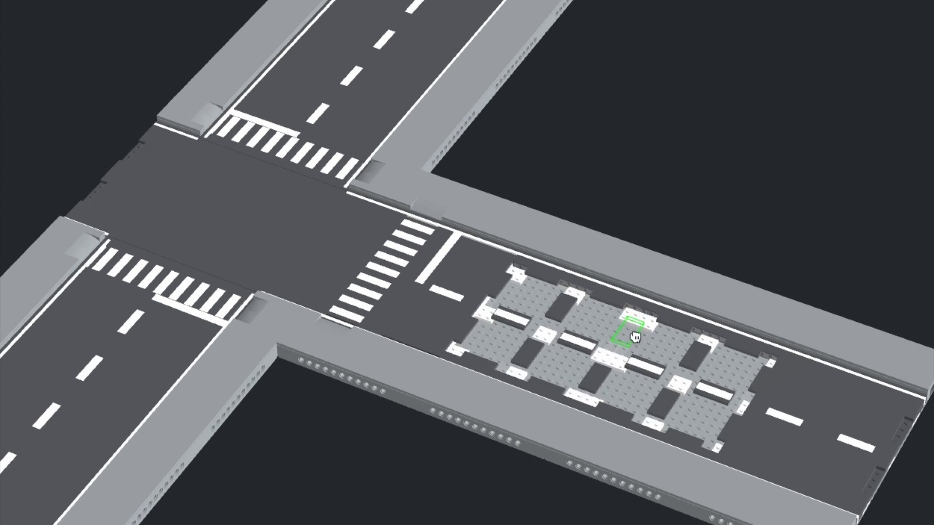
{"action": "left_click", "coordinate": [636, 336]}
{"action": "key", "text": "Escape"}
Place a long white Technic brick on the white baseplate's edge beside the sidewalk, in line with the sidewalk's holes
{"action": "scroll", "coordinate": [705, 231], "scroll_direction": "down", "scroll_amount": 3}
{"action": "right_click_drag", "start_coordinate": [693, 230], "coordinate": [831, 365]}
{"action": "right_click_drag", "start_coordinate": [893, 368], "coordinate": [331, 411]}
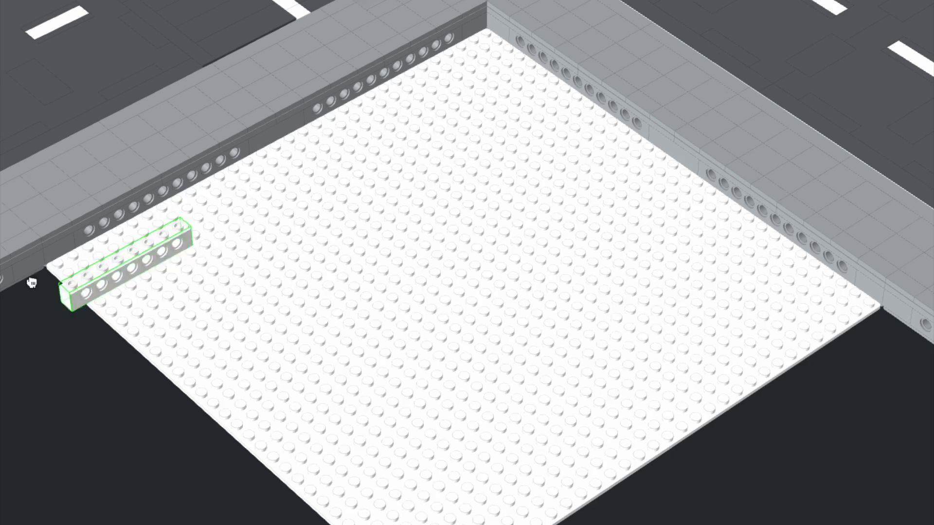
{"action": "left_click_drag", "start_coordinate": [31, 277], "coordinate": [176, 193]}
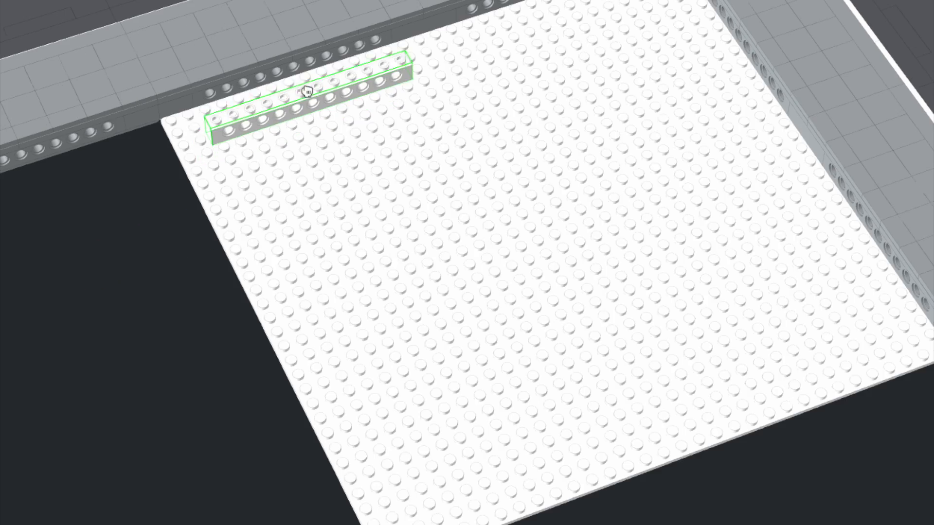
{"action": "left_click_drag", "start_coordinate": [306, 90], "coordinate": [307, 90]}
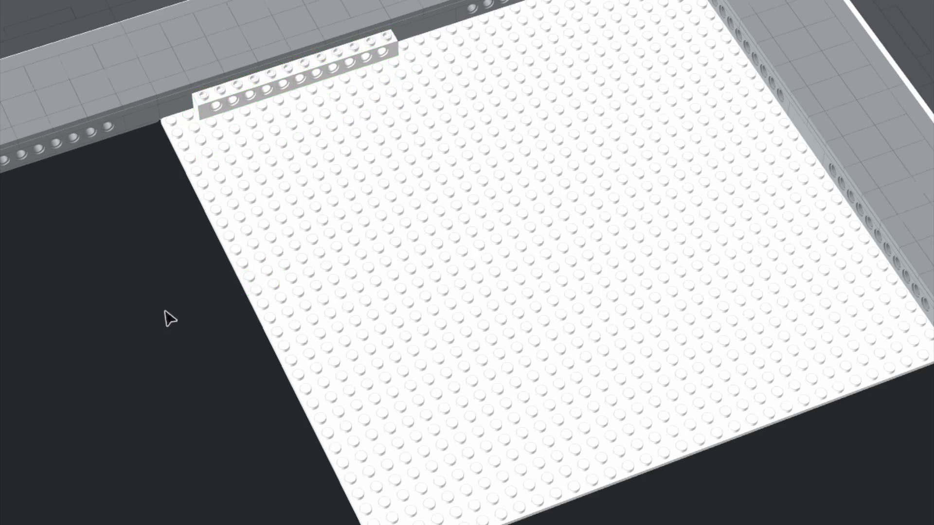
Line all four edges of the baseplate with light grey copies of the Technic brick, two per edge
{"action": "right_click_drag", "start_coordinate": [167, 316], "coordinate": [734, 447]}
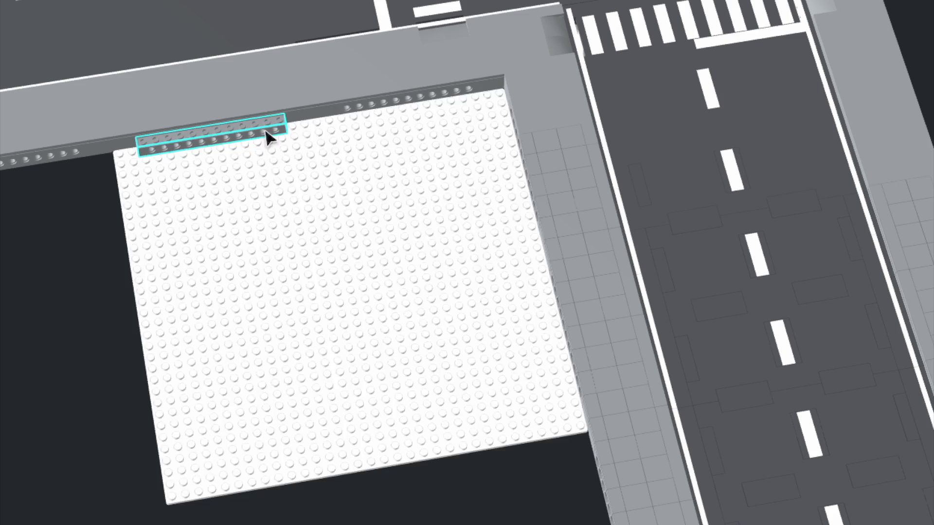
{"action": "left_click_drag", "start_coordinate": [267, 137], "coordinate": [448, 338]}
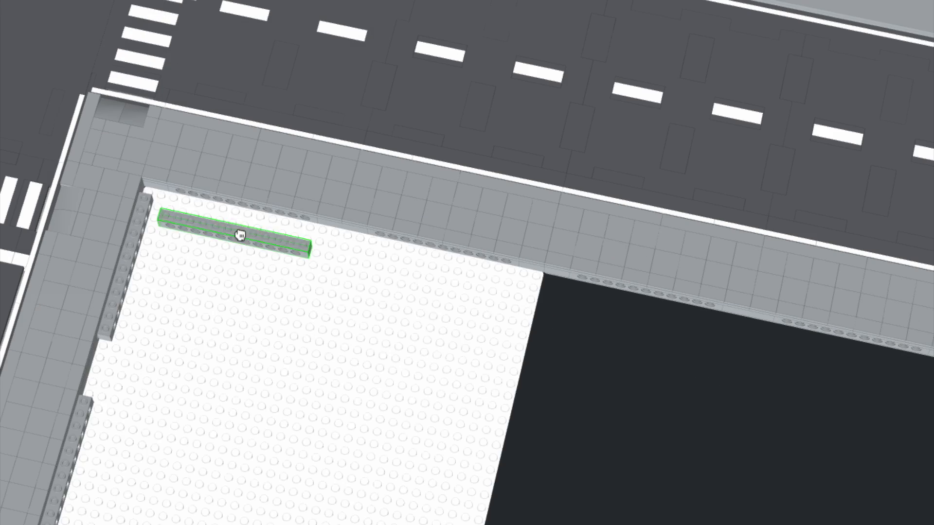
{"action": "left_click", "coordinate": [245, 212]}
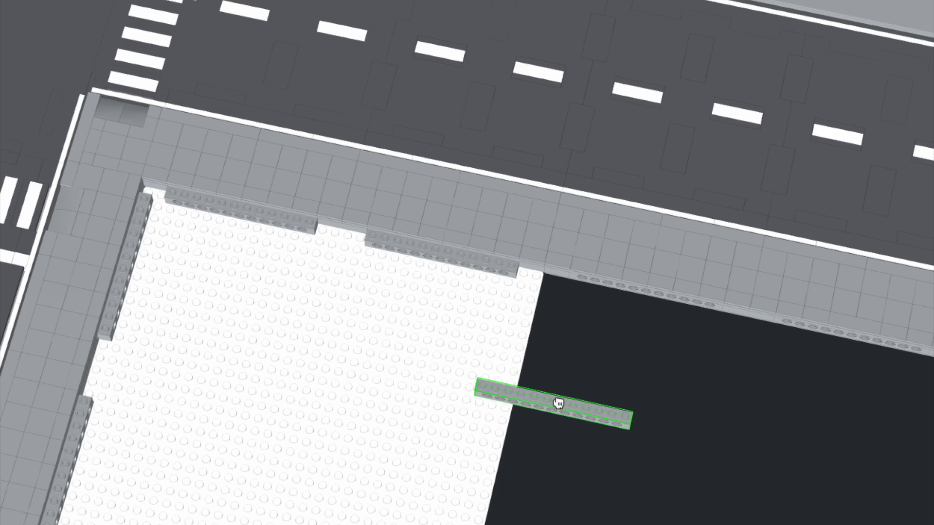
{"action": "key", "text": "Right"}
{"action": "left_click", "coordinate": [535, 371]}
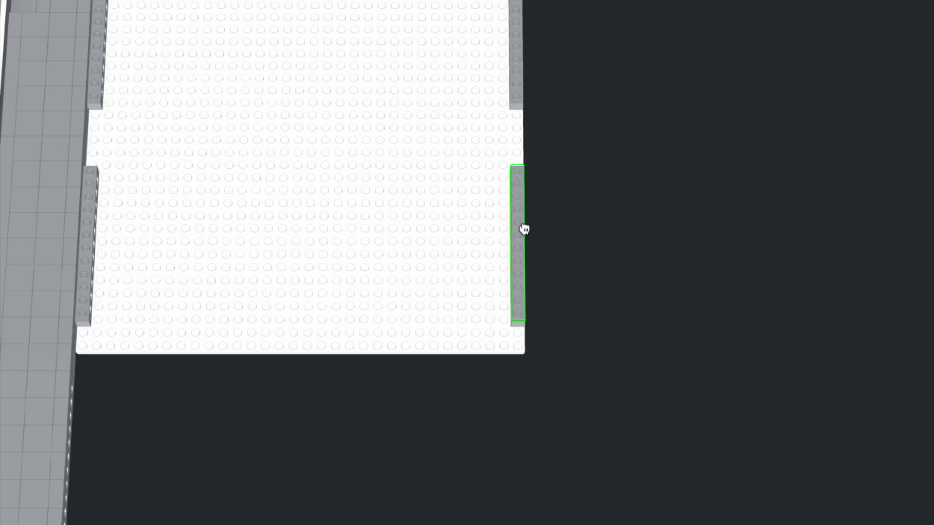
{"action": "left_click", "coordinate": [523, 229]}
{"action": "key", "text": "Right"}
{"action": "left_click", "coordinate": [162, 338]}
{"action": "left_click", "coordinate": [428, 343]}
{"action": "key", "text": "Escape"}
{"action": "left_click_drag", "start_coordinate": [204, 343], "coordinate": [219, 342]}
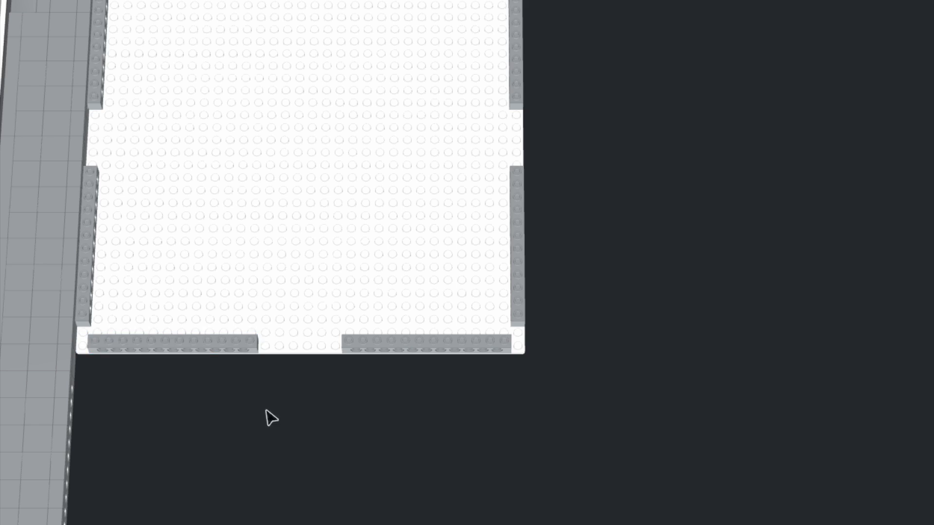
Add a light grey corner brick at the baseplate's outer corner between the Technic bricks
{"action": "right_click_drag", "start_coordinate": [700, 263], "coordinate": [715, 294]}
{"action": "middle_click_drag", "start_coordinate": [714, 294], "coordinate": [715, 393]}
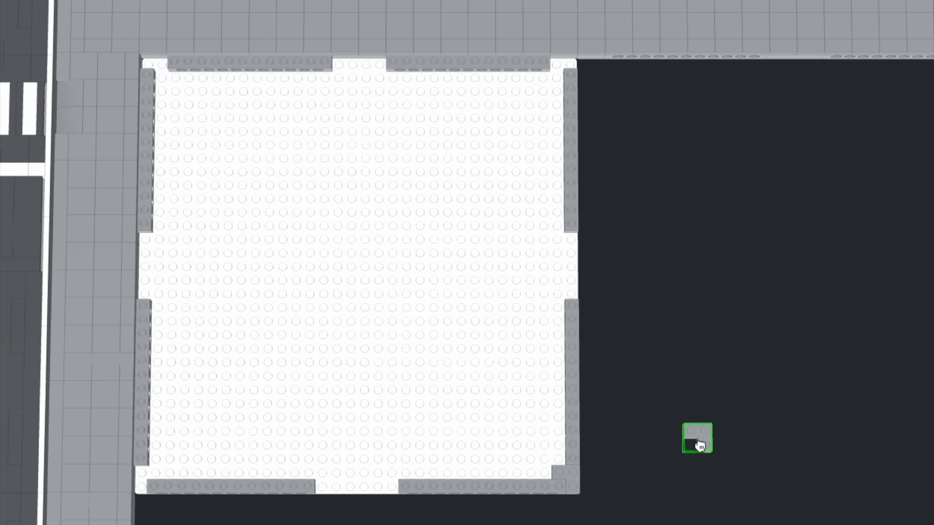
Fill the open corners of the baseplate's grey border with corner bricks and attach a connector pin to its outer side
{"action": "left_click", "coordinate": [568, 99]}
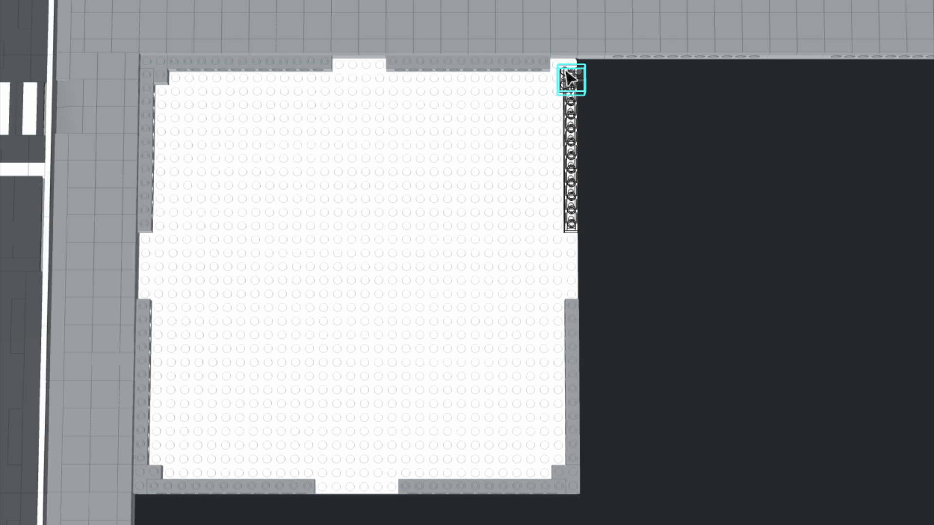
{"action": "right_click_drag", "start_coordinate": [563, 72], "coordinate": [613, 364]}
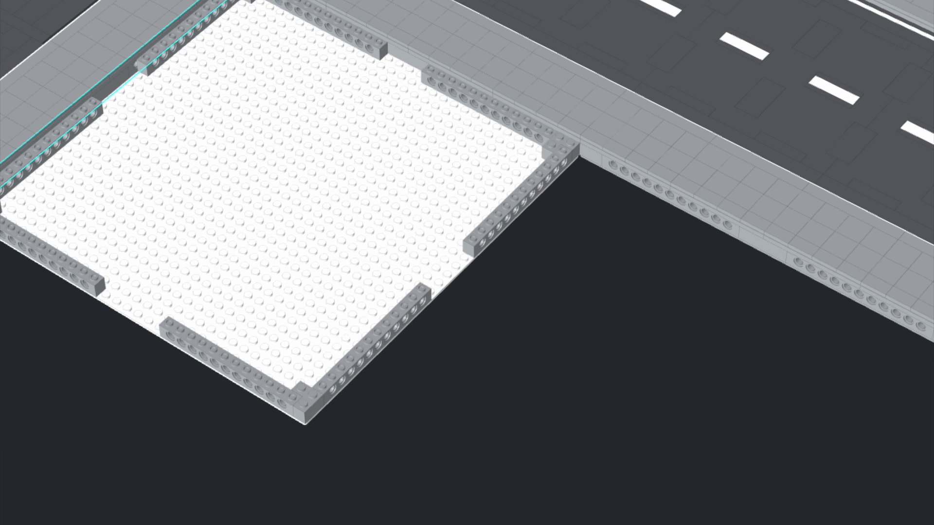
{"action": "scroll", "coordinate": [78, 389], "scroll_direction": "down", "scroll_amount": 1}
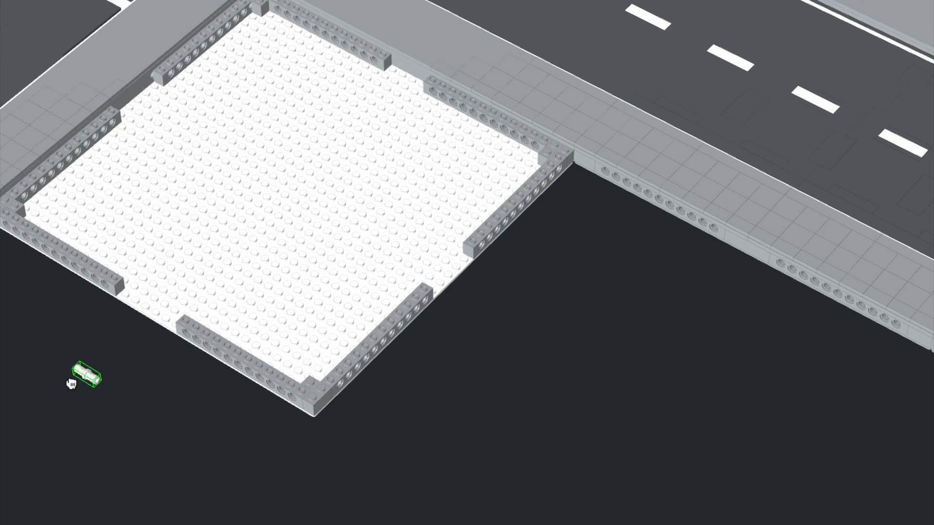
{"action": "left_click", "coordinate": [44, 183]}
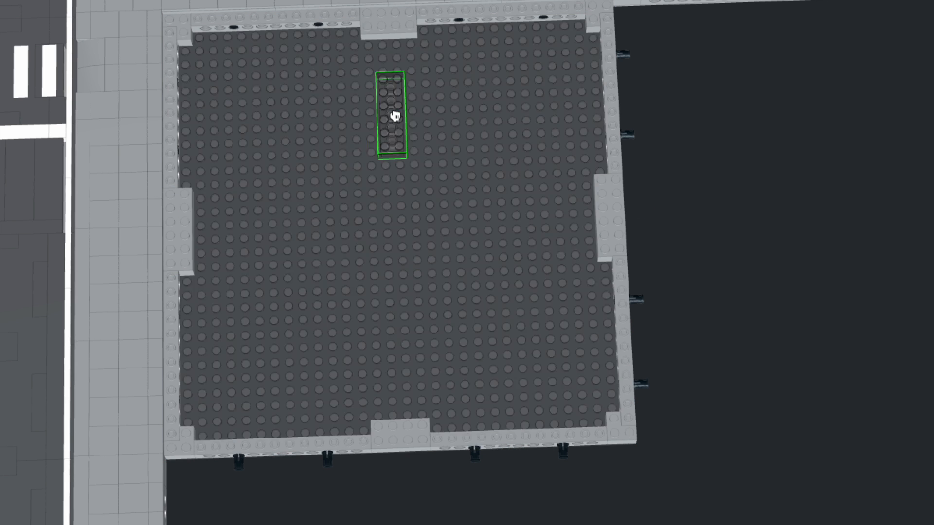
Place grey 2x6 support bricks across the baseplate interior, forming a central cross with one extra brick in each quadrant
{"action": "left_click", "coordinate": [394, 129]}
{"action": "left_click", "coordinate": [405, 237]}
{"action": "left_click", "coordinate": [519, 217]}
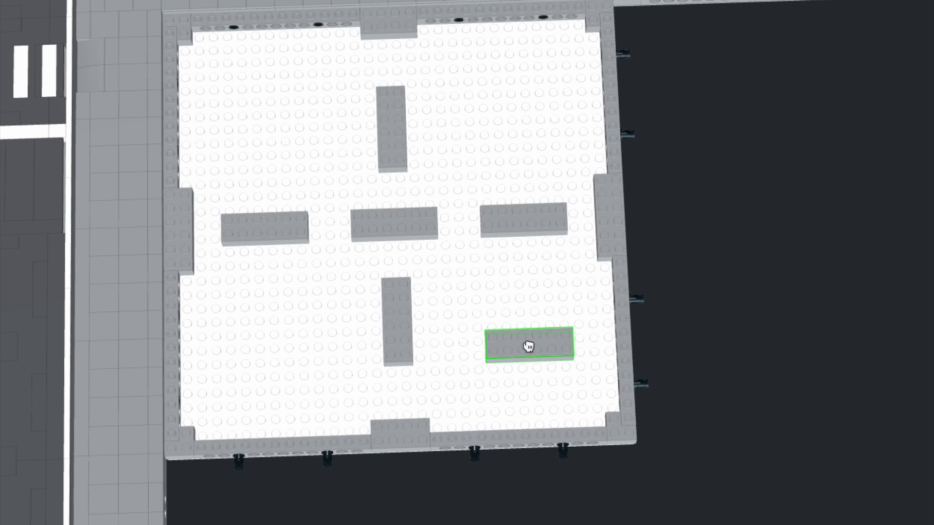
{"action": "left_click", "coordinate": [527, 346]}
{"action": "left_click", "coordinate": [281, 357]}
{"action": "left_click", "coordinate": [278, 105]}
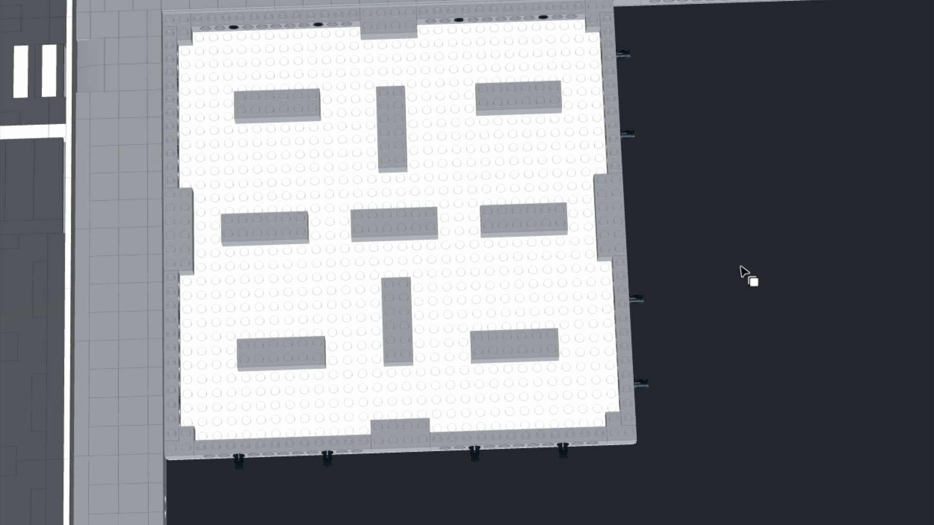
Cover the base and its supports with four 16x16 plates and select the finished base
{"action": "scroll", "coordinate": [741, 266], "scroll_direction": "down", "scroll_amount": 1}
{"action": "right_click_drag", "start_coordinate": [740, 266], "coordinate": [737, 269]}
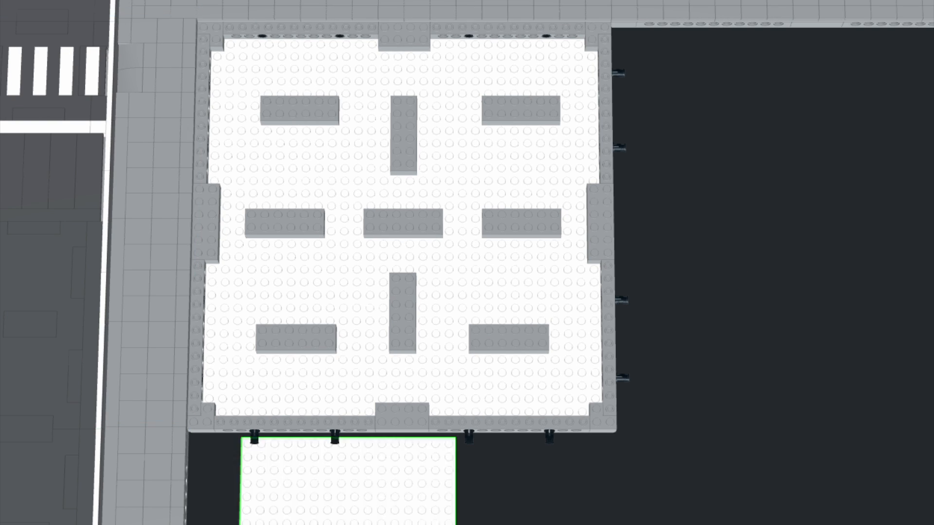
{"action": "left_click", "coordinate": [311, 113]}
{"action": "key", "text": "Escape"}
{"action": "left_click", "coordinate": [324, 111]}
{"action": "left_click", "coordinate": [512, 119]}
{"action": "left_click", "coordinate": [300, 323]}
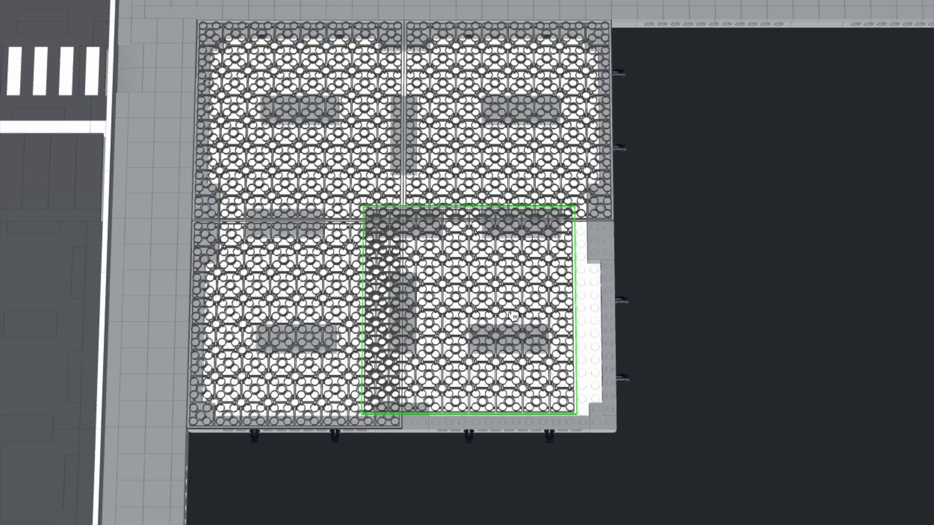
{"action": "left_click", "coordinate": [509, 325]}
{"action": "key", "text": "Escape"}
{"action": "scroll", "coordinate": [699, 388], "scroll_direction": "down", "scroll_amount": 3}
{"action": "left_click_drag", "start_coordinate": [670, 450], "coordinate": [343, 108]}
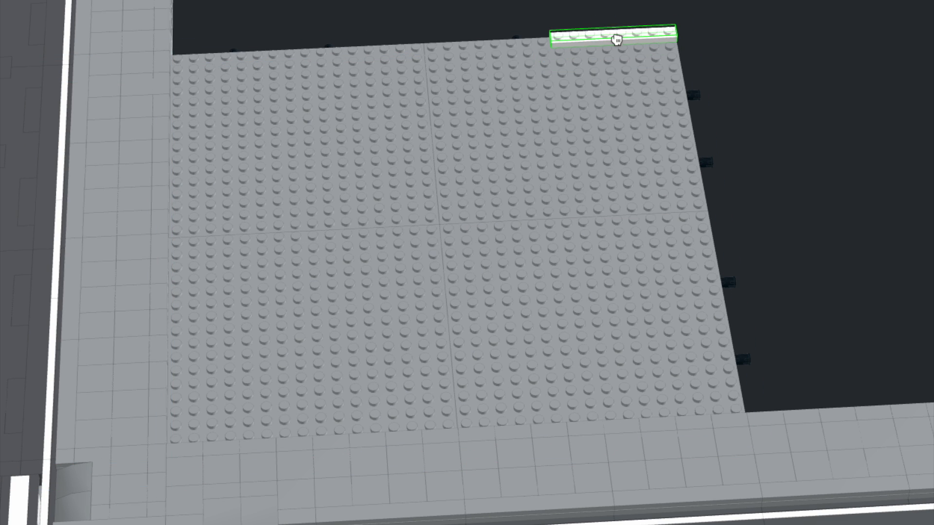
Lay rows of one-stud-wide grey plates along the base edges to outline the building's walls
{"action": "left_click", "coordinate": [616, 38]}
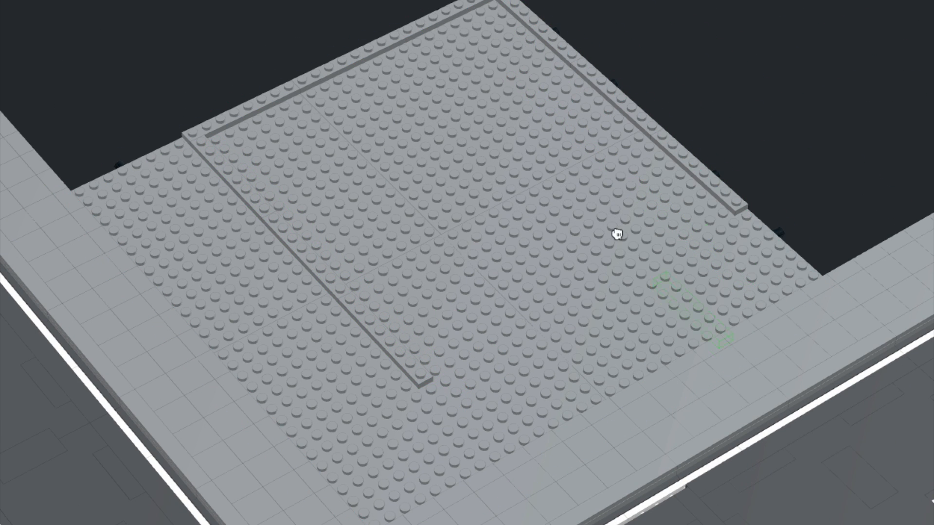
{"action": "left_click", "coordinate": [453, 418]}
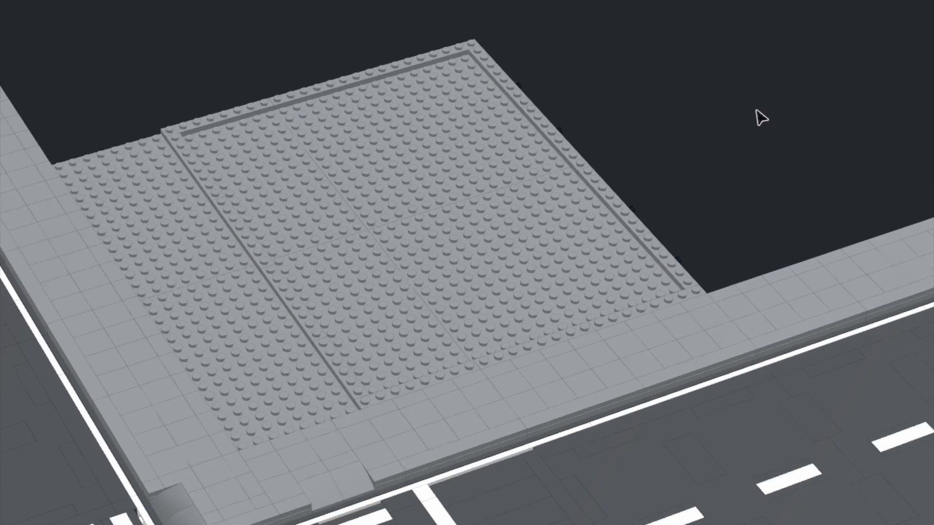
{"action": "right_click_drag", "start_coordinate": [722, 85], "coordinate": [720, 89]}
{"action": "middle_click_drag", "start_coordinate": [721, 89], "coordinate": [762, 79]}
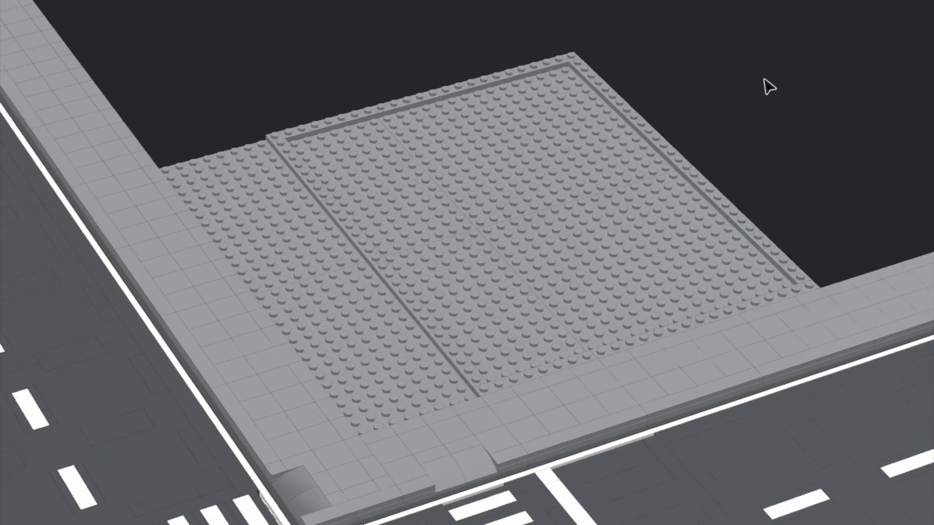
{"action": "scroll", "coordinate": [763, 79], "scroll_direction": "up", "scroll_amount": 2}
{"action": "right_click_drag", "start_coordinate": [762, 79], "coordinate": [756, 78]}
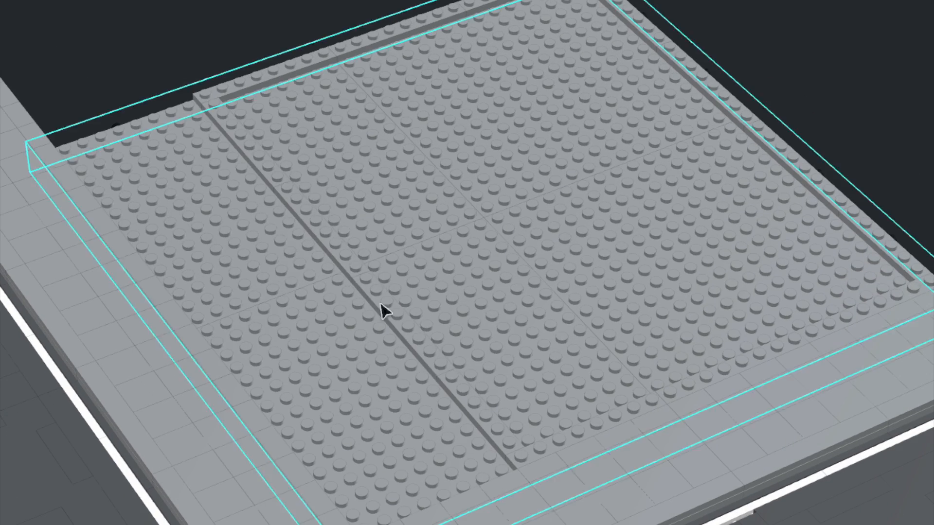
Move the inner plate row out to the sidewalk edge and outline a recessed entrance at the street corner
{"action": "left_click", "coordinate": [256, 159]}
{"action": "left_click_drag", "start_coordinate": [256, 159], "coordinate": [119, 126]}
{"action": "left_click", "coordinate": [375, 392]}
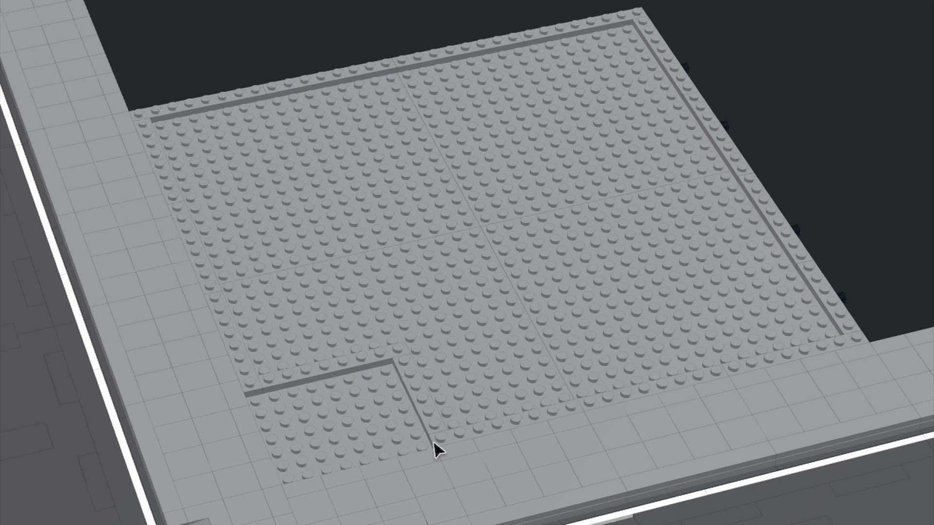
Rework the entrance recess outline by deleting the old plate and fitting a 1x10 plate aligned with the wall edge
{"action": "right_click_drag", "start_coordinate": [433, 444], "coordinate": [240, 94]}
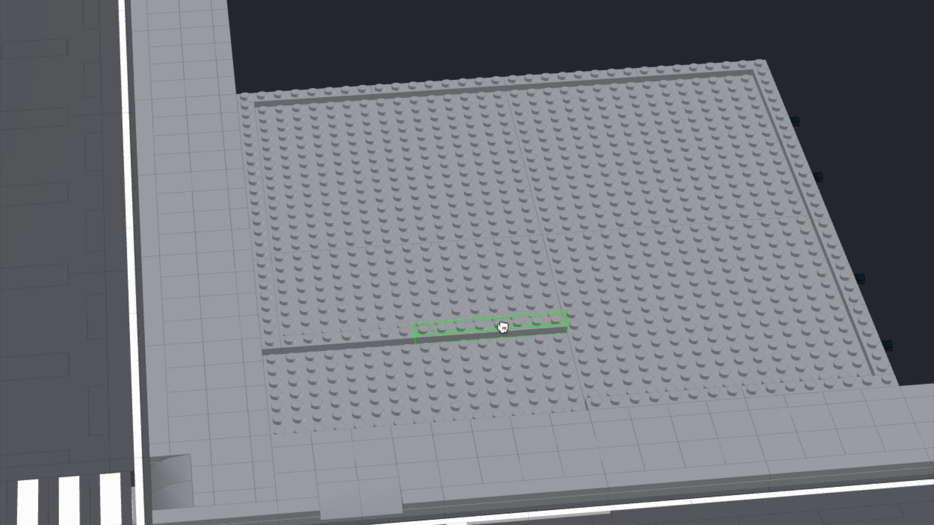
{"action": "key", "text": "Escape"}
{"action": "left_click", "coordinate": [356, 344]}
{"action": "key", "text": "Delete"}
{"action": "left_click", "coordinate": [381, 339]}
{"action": "key", "text": "Escape"}
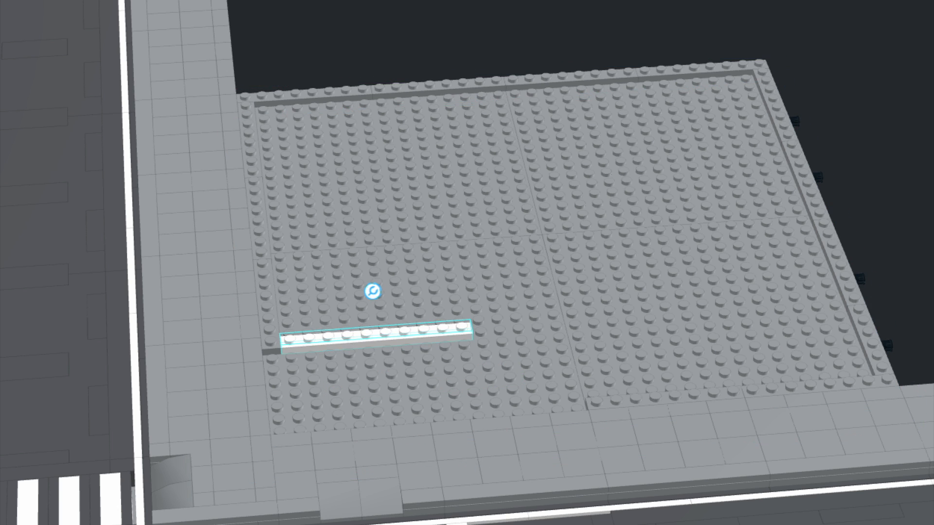
{"action": "key", "text": "Right"}
{"action": "left_click", "coordinate": [494, 371]}
{"action": "key", "text": "Escape"}
{"action": "left_click", "coordinate": [560, 409]}
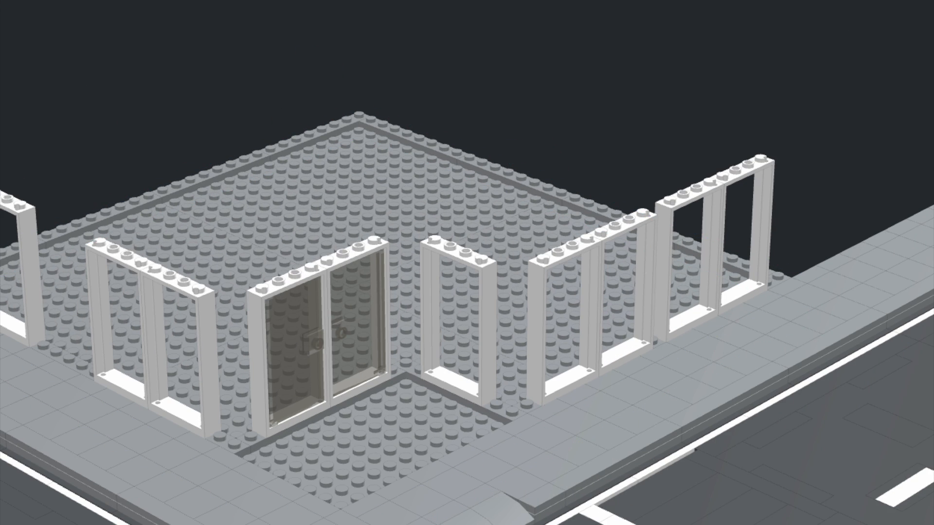
Stack six corner bricks into a column between the window frame and the double door
{"action": "left_click", "coordinate": [234, 423]}
{"action": "left_click", "coordinate": [234, 398]}
{"action": "left_click", "coordinate": [235, 375]}
{"action": "left_click", "coordinate": [234, 347]}
{"action": "left_click", "coordinate": [234, 326]}
{"action": "left_click", "coordinate": [233, 307]}
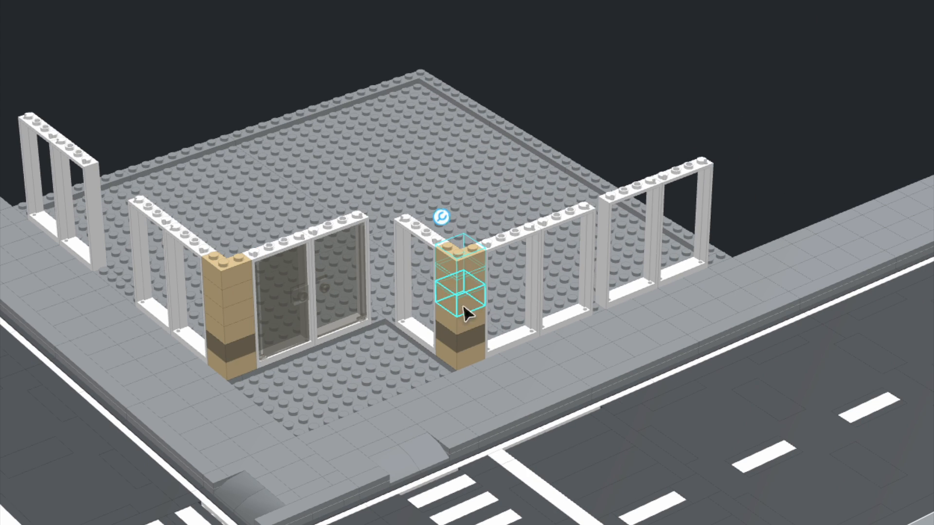
Add a matching brick column at the entrance's inner corner and select the window frames beside the entrance
{"action": "left_click", "coordinate": [471, 311]}
{"action": "left_click", "coordinate": [388, 296]}
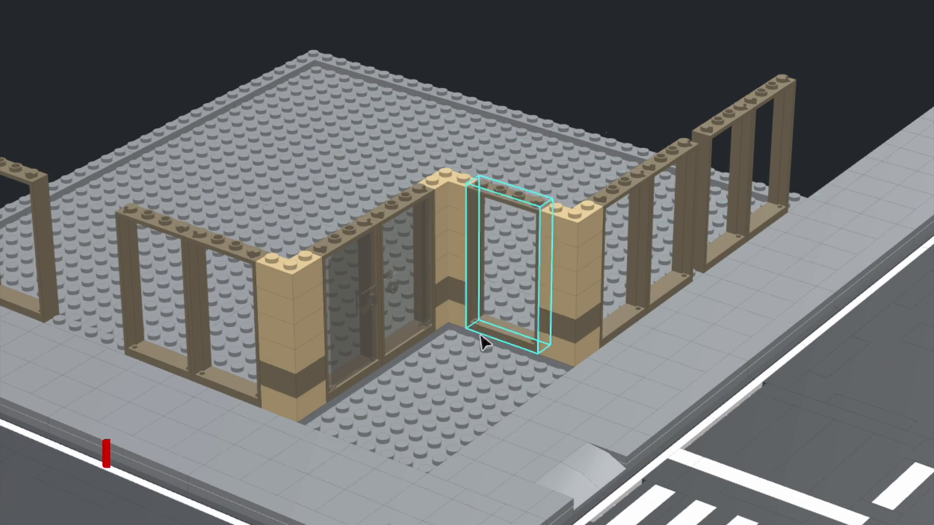
{"action": "left_click", "coordinate": [483, 333]}
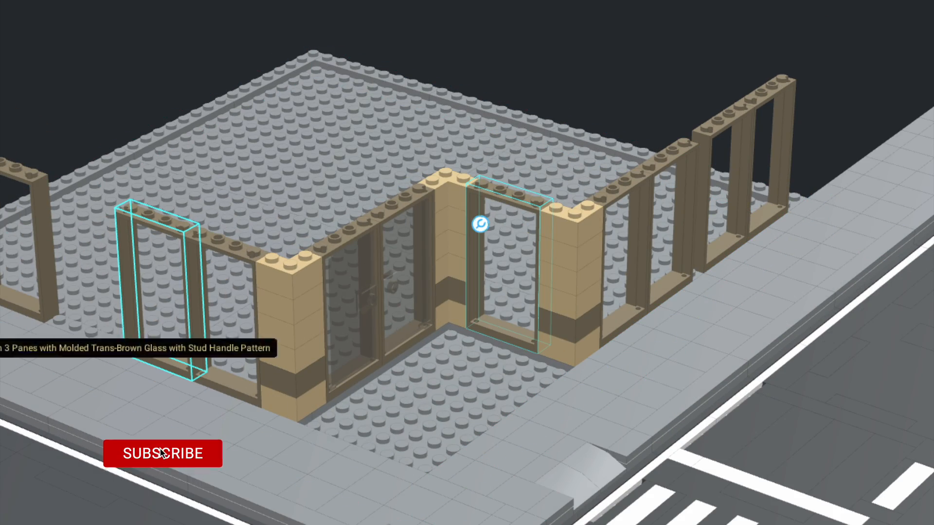
{"action": "left_click", "coordinate": [217, 313]}
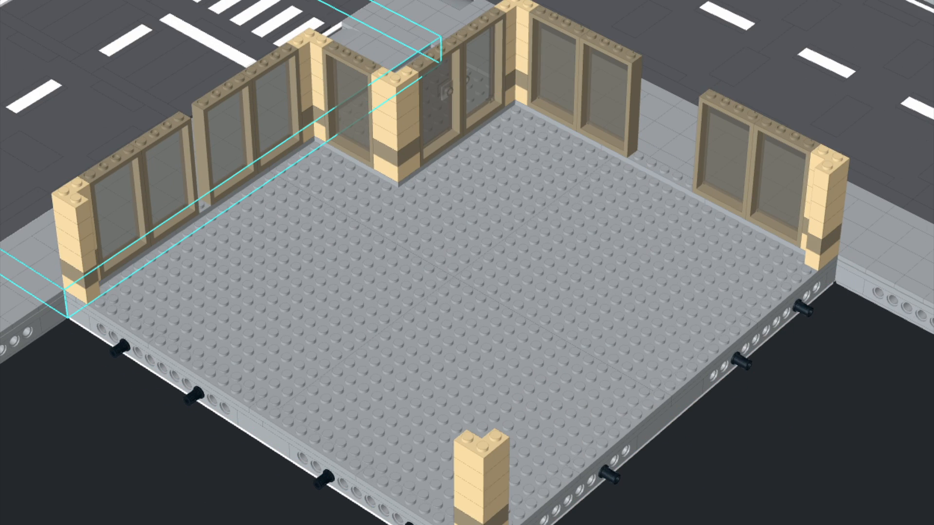
Cover the main floor area with rows of white 2x6 tiles by repeating a three-tile row and extending it by one column
{"action": "left_click_drag", "start_coordinate": [84, 448], "coordinate": [243, 219]}
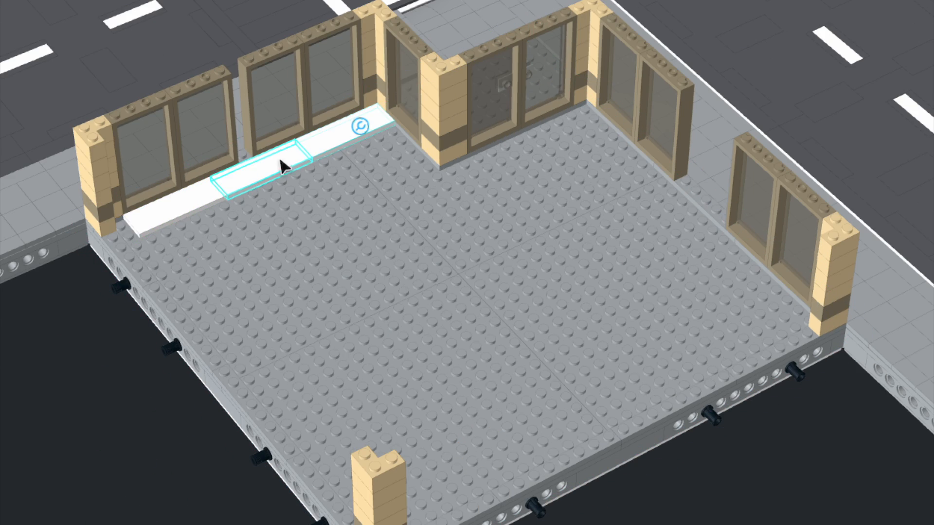
{"action": "left_click_drag", "start_coordinate": [281, 161], "coordinate": [444, 366]}
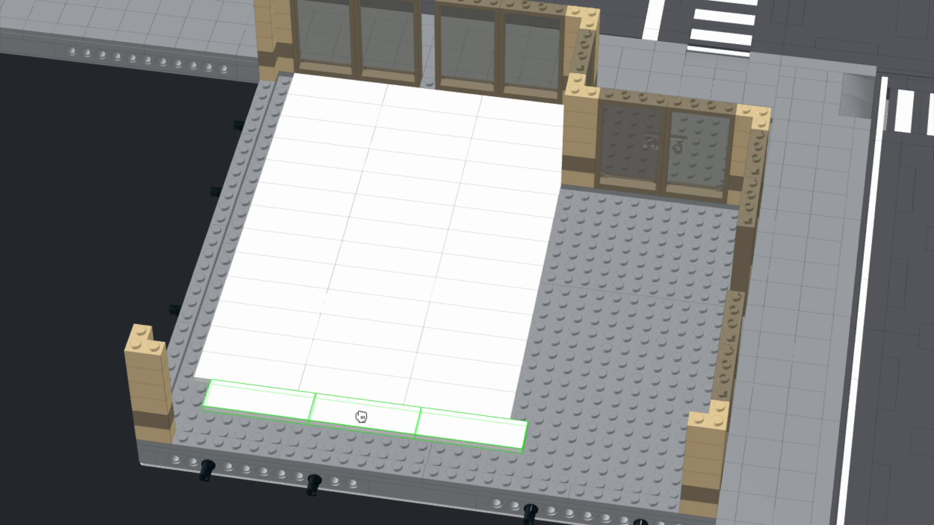
{"action": "left_click_drag", "start_coordinate": [360, 417], "coordinate": [360, 416]}
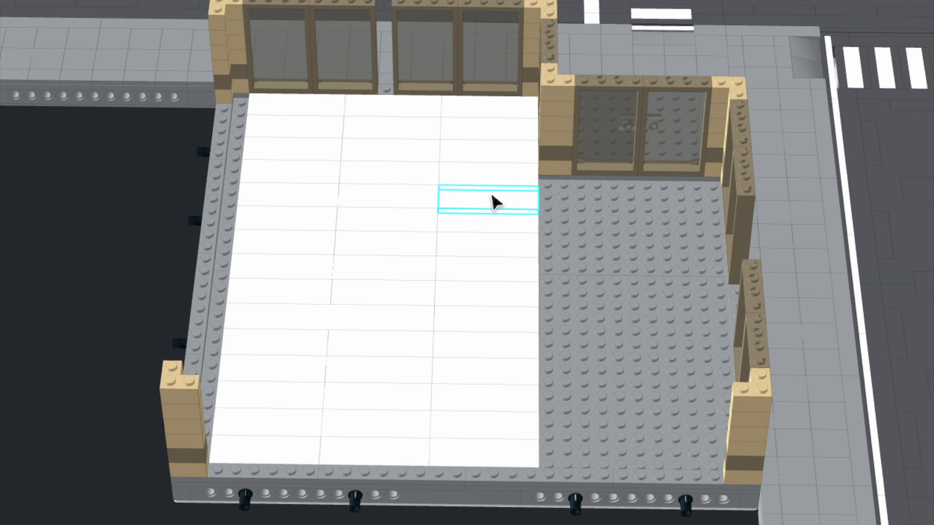
{"action": "left_click_drag", "start_coordinate": [492, 202], "coordinate": [588, 454]}
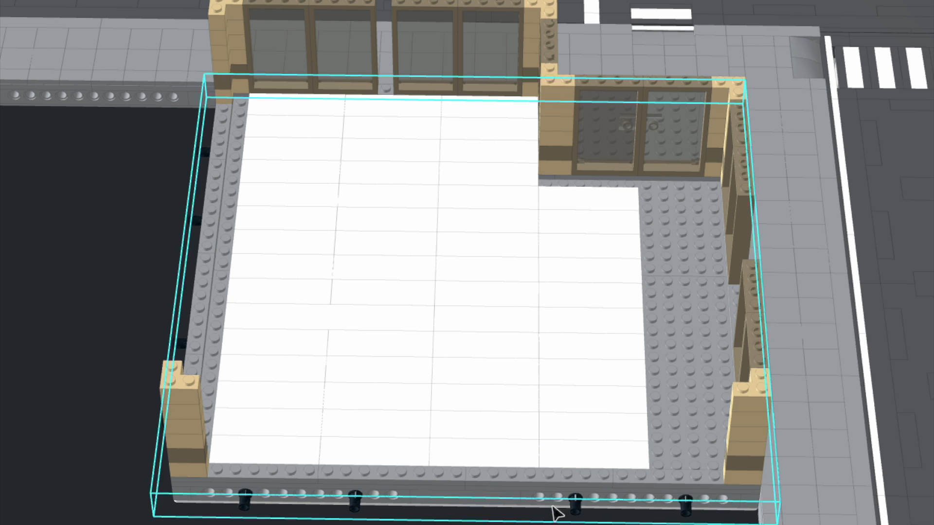
Fill the remaining floor strip behind the door and street-side windows with a column of white 2x4 tiles
{"action": "left_click_drag", "start_coordinate": [670, 208], "coordinate": [672, 210]}
{"action": "left_click", "coordinate": [681, 301]}
{"action": "left_click", "coordinate": [680, 327]}
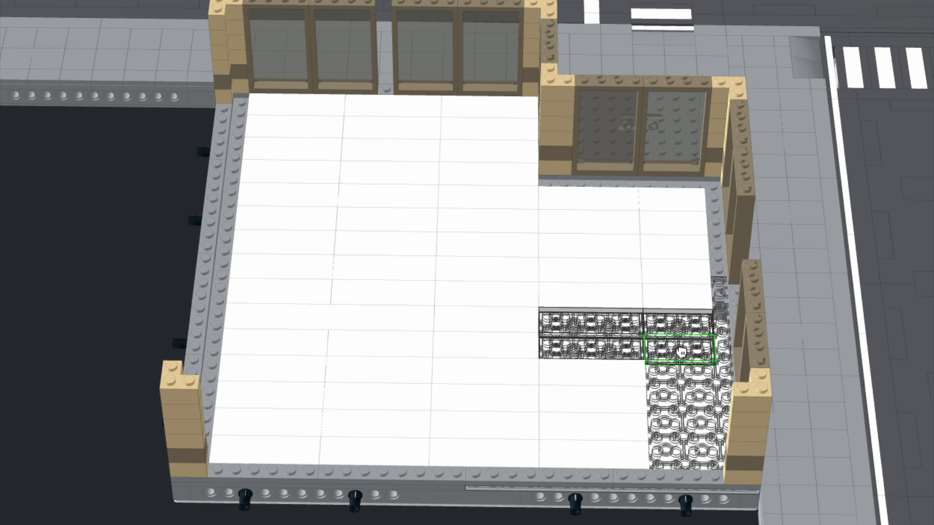
{"action": "left_click", "coordinate": [682, 354]}
{"action": "left_click", "coordinate": [686, 389]}
{"action": "left_click", "coordinate": [688, 430]}
{"action": "left_click", "coordinate": [690, 456]}
{"action": "key", "text": "Escape"}
{"action": "right_click_drag", "start_coordinate": [594, 511], "coordinate": [649, 517]}
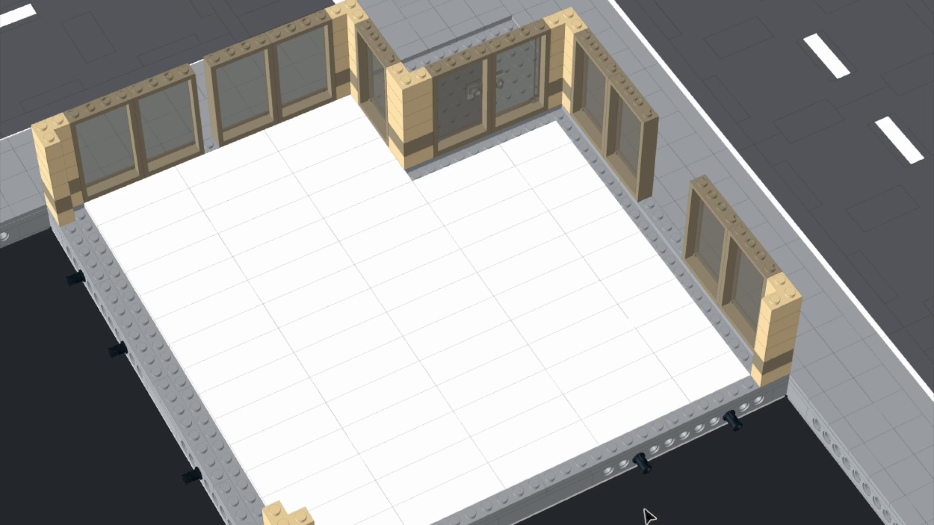
Close the remaining floor gaps in front of the door and along the street-side windows with narrow white tiles
{"action": "left_click", "coordinate": [461, 158]}
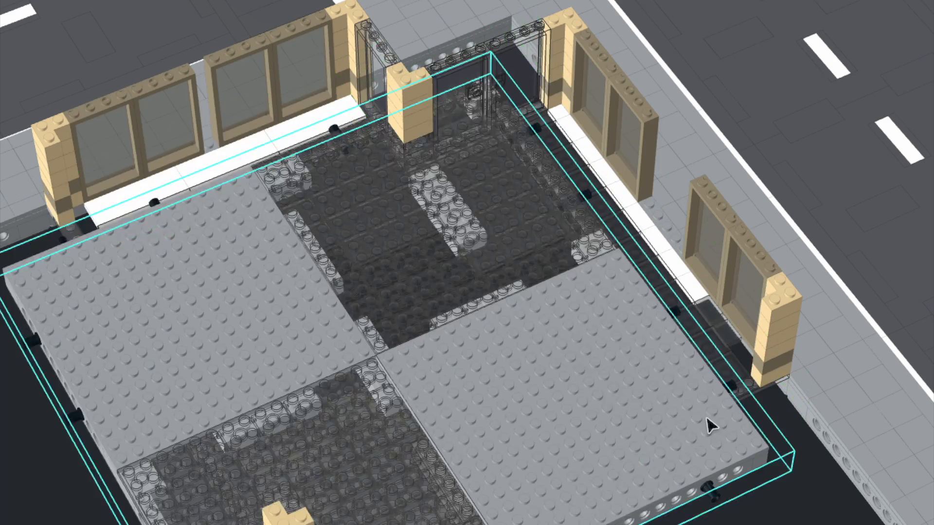
{"action": "left_click", "coordinate": [711, 318]}
{"action": "left_click", "coordinate": [730, 342]}
{"action": "left_click", "coordinate": [745, 364]}
{"action": "right_click_drag", "start_coordinate": [719, 474], "coordinate": [677, 473]}
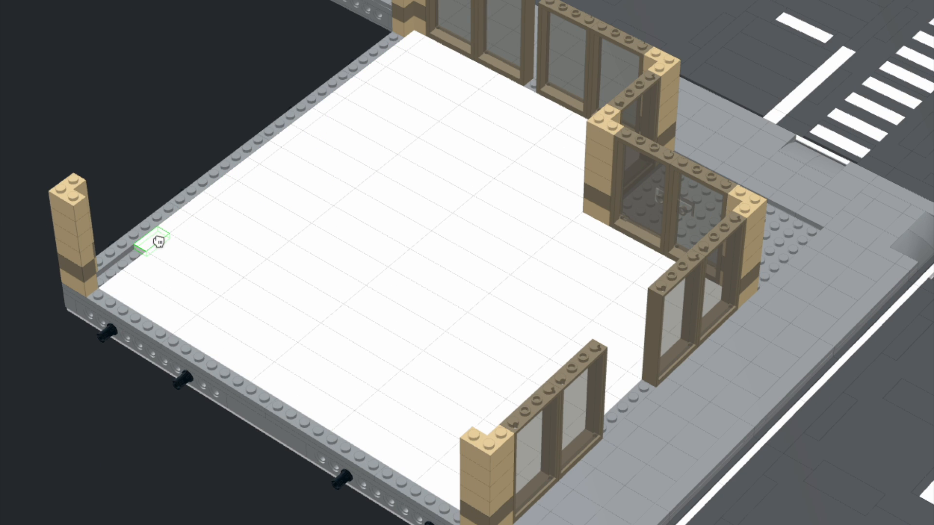
Fill the wall gap between the two street-side windows with courses of tan bricks and one dark tan band
{"action": "right_click_drag", "start_coordinate": [97, 341], "coordinate": [55, 374]}
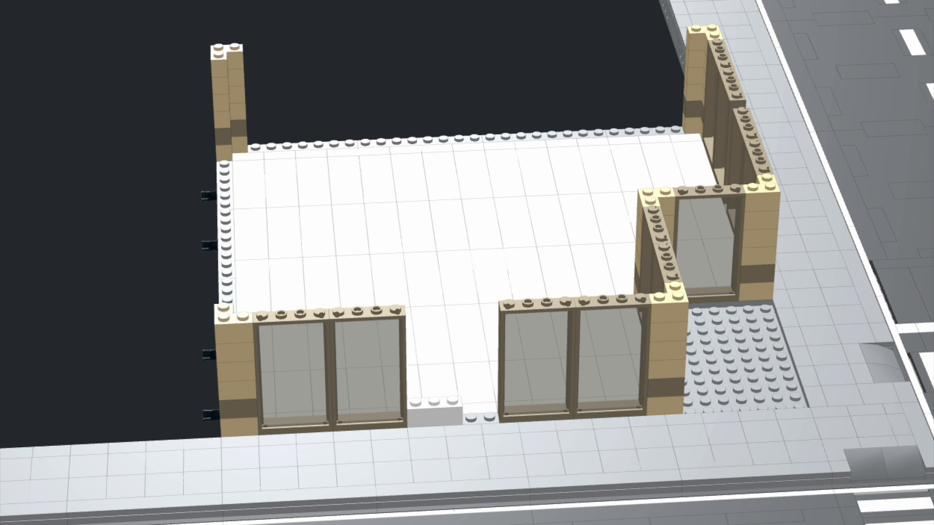
{"action": "key", "text": "ctrl+y"}
{"action": "key", "text": "ctrl+y"}
{"action": "left_click_drag", "start_coordinate": [448, 383], "coordinate": [460, 380]}
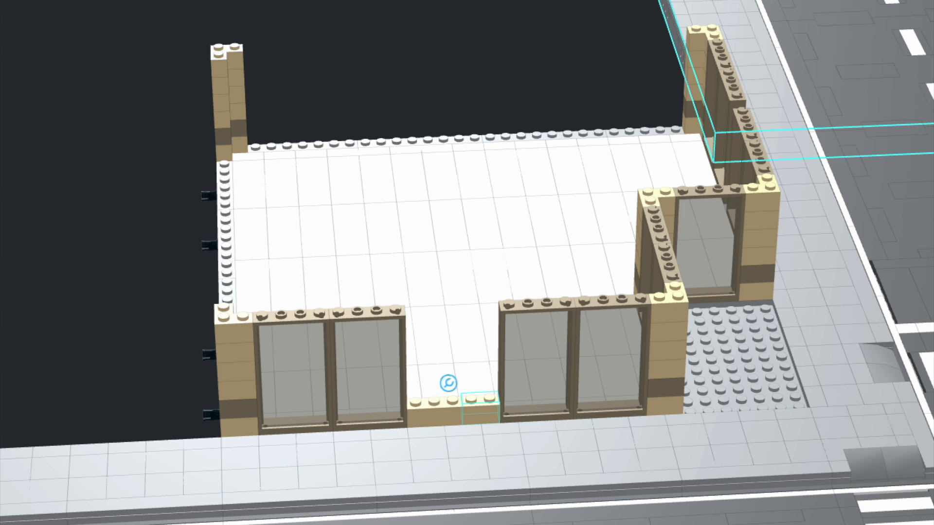
{"action": "left_click_drag", "start_coordinate": [448, 383], "coordinate": [468, 311]}
{"action": "right_click_drag", "start_coordinate": [439, 364], "coordinate": [219, 308]}
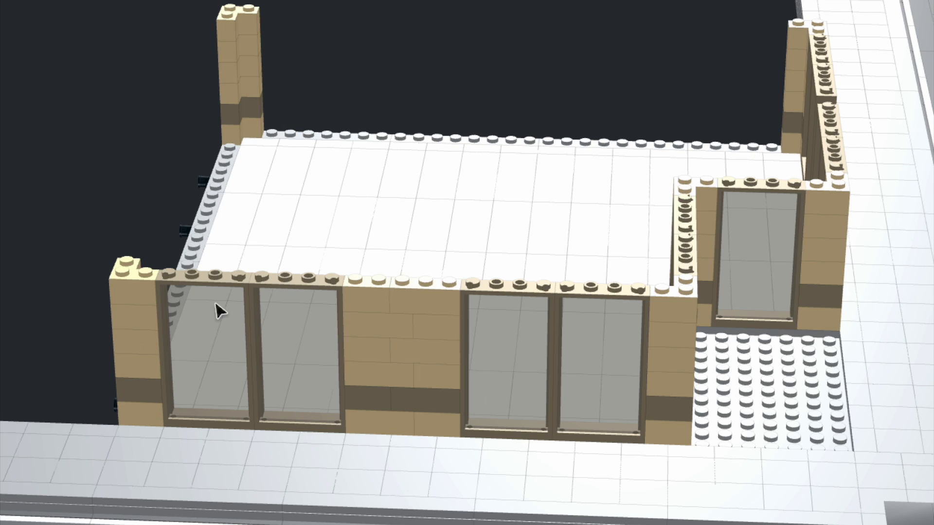
Replace bricks in the upper courses of the new wall section with bricks that carry a stud on the outer face
{"action": "left_click", "coordinate": [425, 298]}
{"action": "key", "text": "Delete"}
{"action": "left_click", "coordinate": [410, 352]}
{"action": "key", "text": "Delete"}
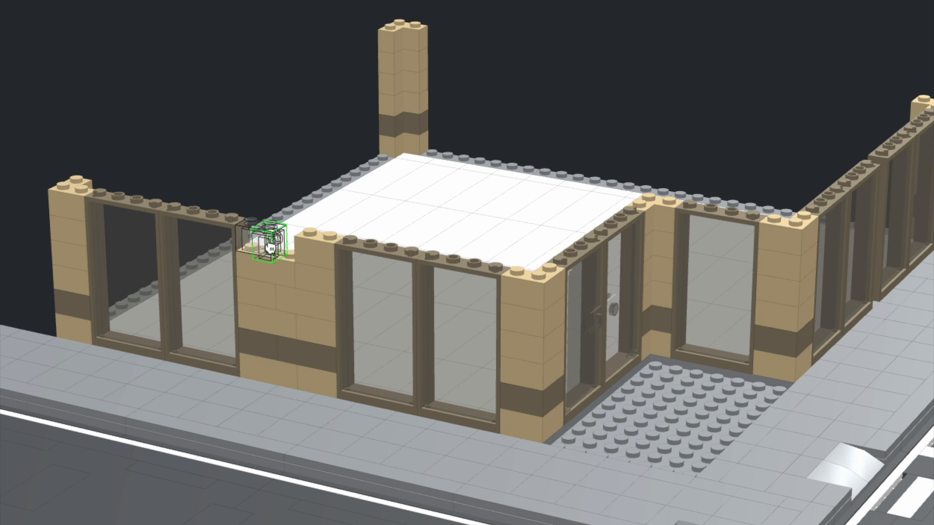
{"action": "left_click", "coordinate": [286, 250]}
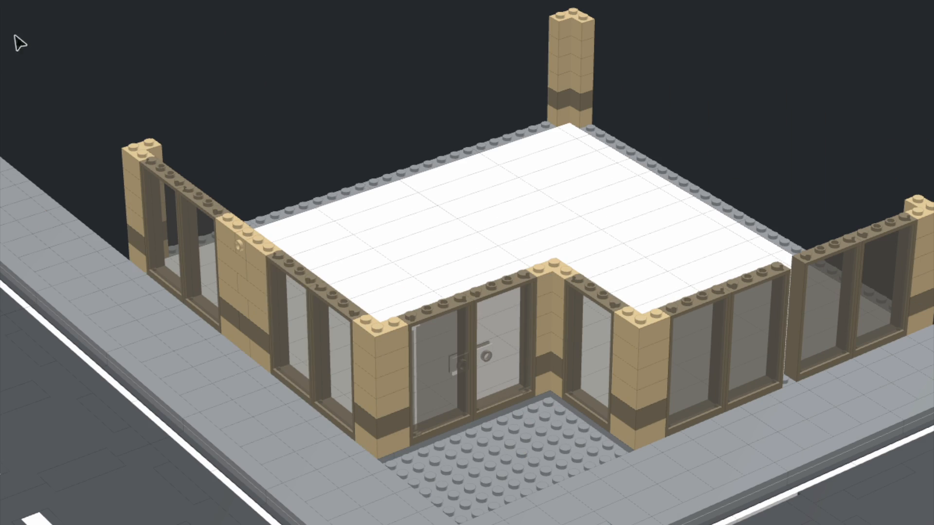
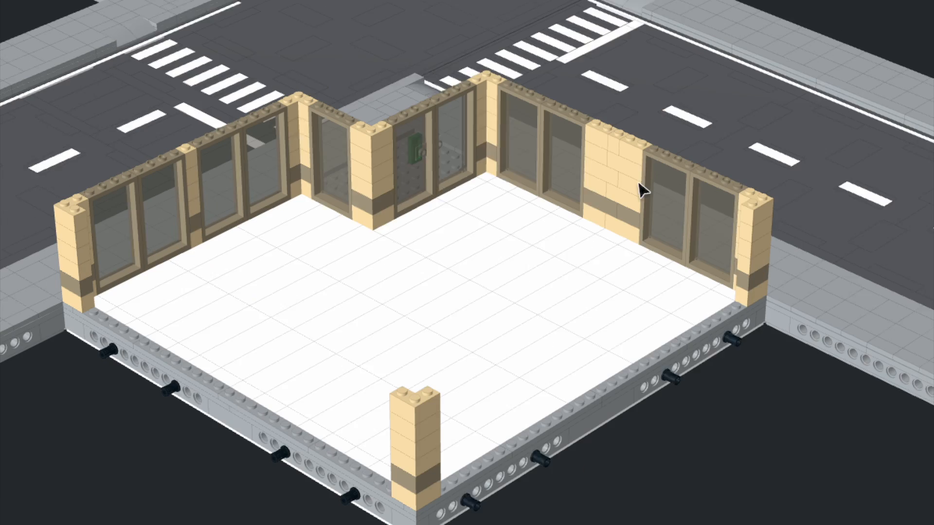
Place a tan door with its frame directly beside the freestanding rear corner pillar
{"action": "key", "text": "ctrl+v"}
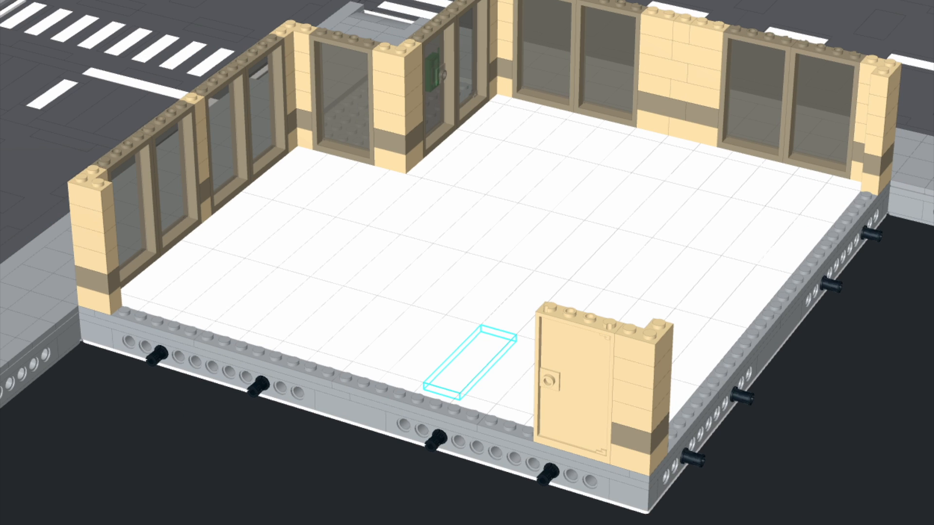
{"action": "right_click_drag", "start_coordinate": [365, 428], "coordinate": [267, 413]}
{"action": "left_click", "coordinate": [583, 413]}
Fill the open side between the door-side corner pillar and the street corner pillar with full-length courses of long tan bricks
{"action": "left_click", "coordinate": [810, 338]}
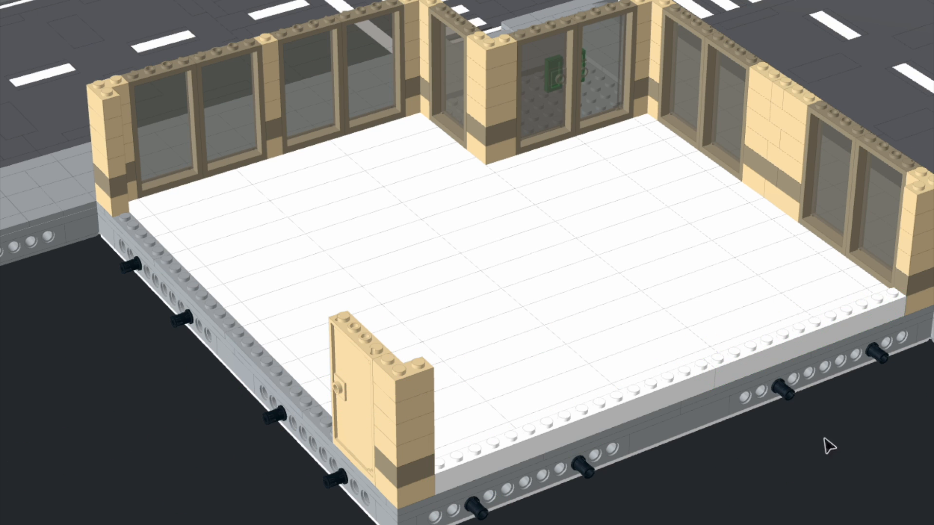
{"action": "left_click", "coordinate": [828, 323]}
{"action": "key", "text": "ctrl+c"}
{"action": "key", "text": "ctrl+v"}
{"action": "key", "text": "Right"}
{"action": "left_click", "coordinate": [781, 321]}
{"action": "key", "text": "ctrl+v"}
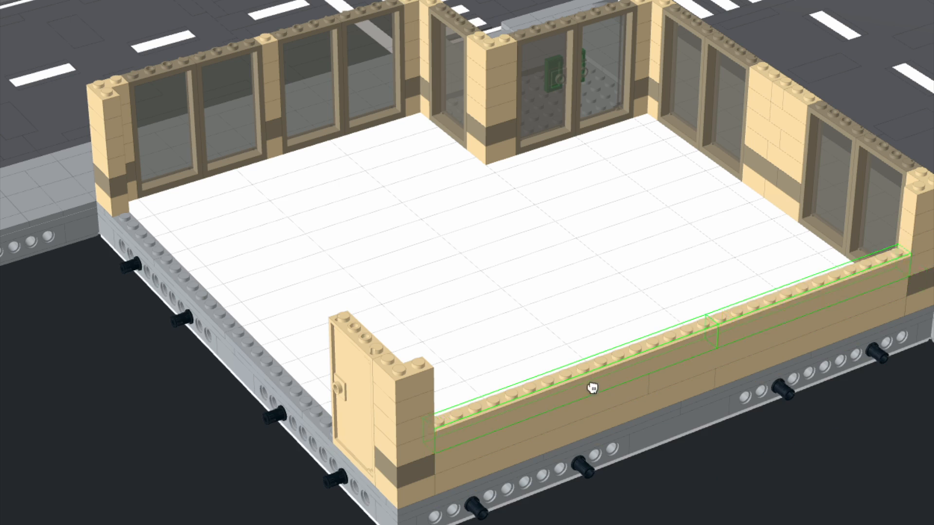
{"action": "left_click", "coordinate": [577, 350]}
{"action": "key", "text": "ctrl+v"}
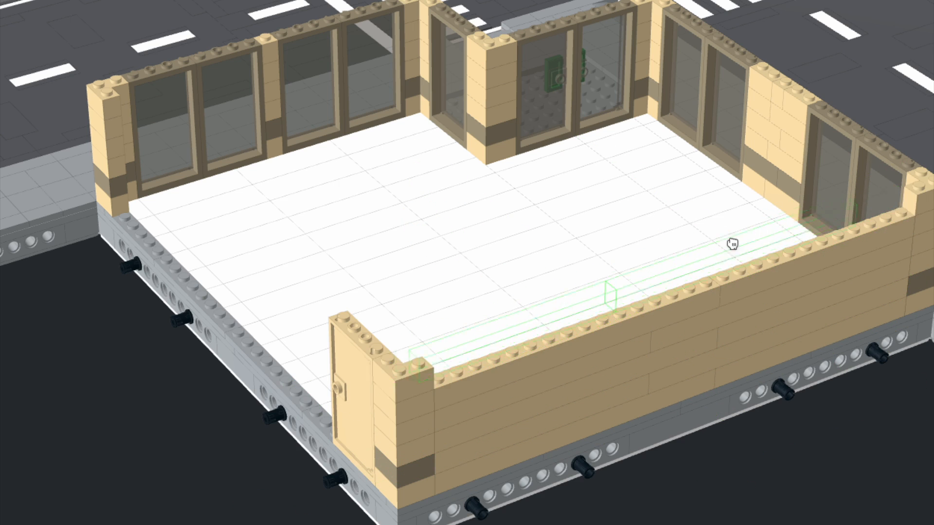
{"action": "left_click", "coordinate": [681, 292]}
{"action": "key", "text": "ctrl+v"}
{"action": "key", "text": "Escape"}
Recolour the long bricks in the second course of the new side wall dark tan
{"action": "left_click", "coordinate": [686, 371]}
{"action": "left_click", "coordinate": [598, 405], "text": "ctrl"}
{"action": "left_click", "coordinate": [773, 451]}
{"action": "right_click_drag", "start_coordinate": [773, 451], "coordinate": [875, 452]}
Recolour the rear door and its frame dark tan
{"action": "left_click", "coordinate": [586, 411]}
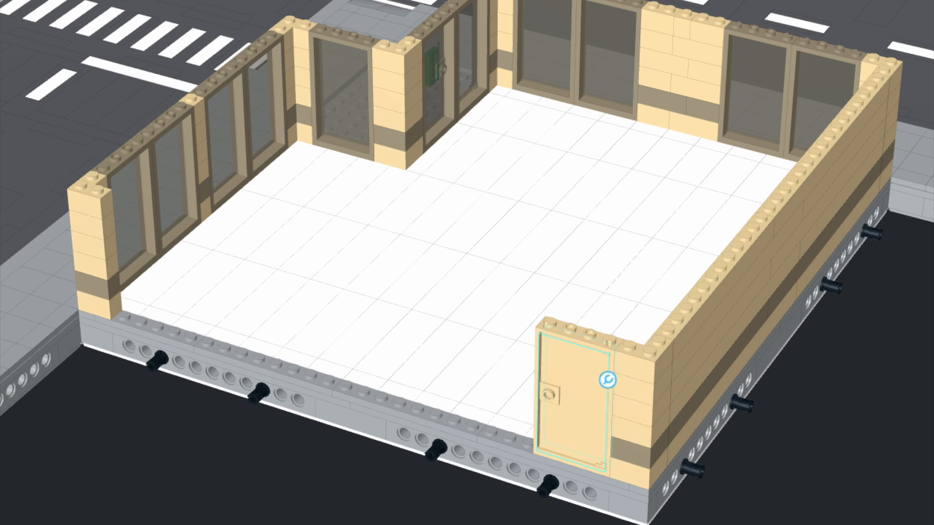
{"action": "left_click", "coordinate": [837, 396]}
{"action": "right_click_drag", "start_coordinate": [837, 396], "coordinate": [922, 394]}
{"action": "left_click", "coordinate": [674, 323]}
{"action": "left_click", "coordinate": [822, 357]}
{"action": "right_click_drag", "start_coordinate": [821, 358], "coordinate": [734, 351]}
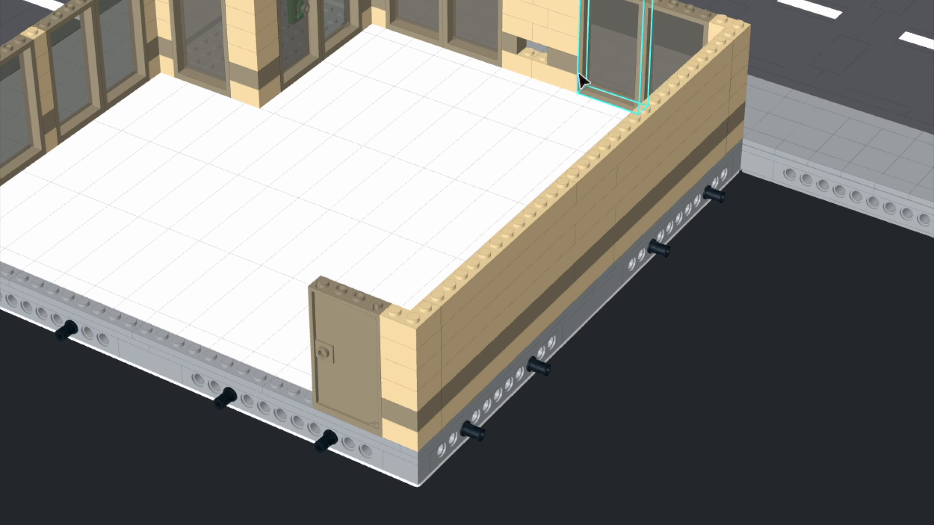
Replace the long bricks in the side wall's second course with a row of shorter dark tan bricks
{"action": "right_click_drag", "start_coordinate": [758, 415], "coordinate": [637, 413]}
{"action": "left_click", "coordinate": [621, 265]}
{"action": "left_click", "coordinate": [408, 308], "text": "ctrl"}
{"action": "key", "text": "Delete"}
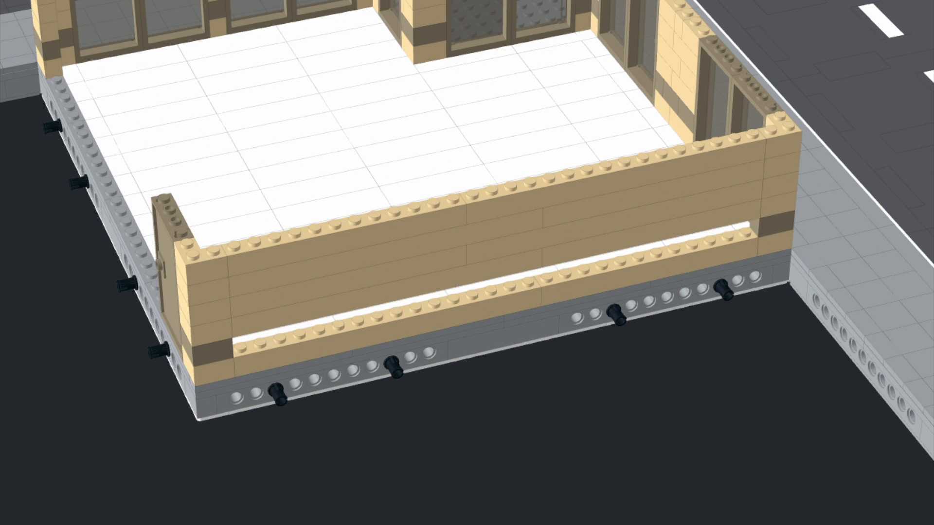
{"action": "left_click", "coordinate": [285, 325]}
{"action": "left_click", "coordinate": [404, 298]}
{"action": "key", "text": "Escape"}
{"action": "left_click", "coordinate": [411, 300]}
{"action": "left_click", "coordinate": [311, 326], "text": "ctrl"}
{"action": "key", "text": "ctrl+c"}
{"action": "key", "text": "ctrl+v"}
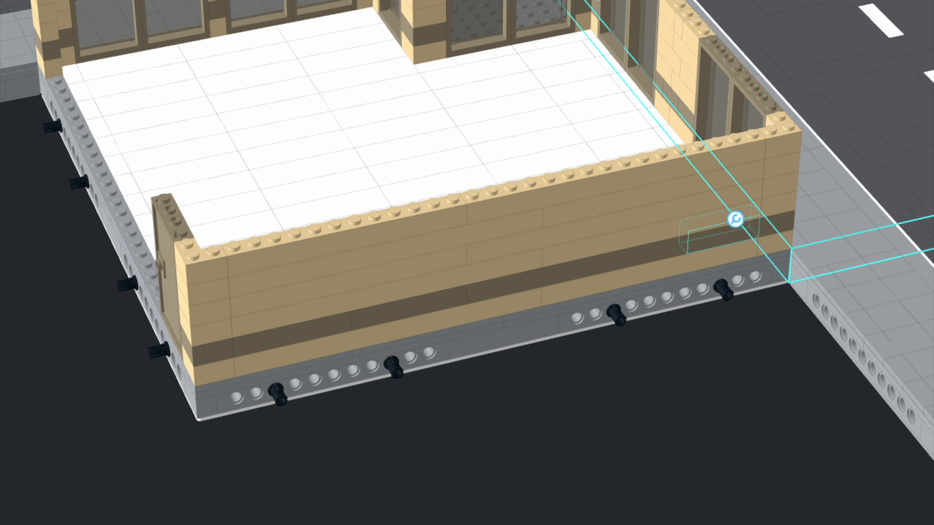
Lay the first course of long tan bricks along the rear edge between the street corner pillar and the door
{"action": "right_click_drag", "start_coordinate": [903, 158], "coordinate": [678, 131]}
{"action": "key", "text": "Right"}
{"action": "left_click", "coordinate": [233, 406]}
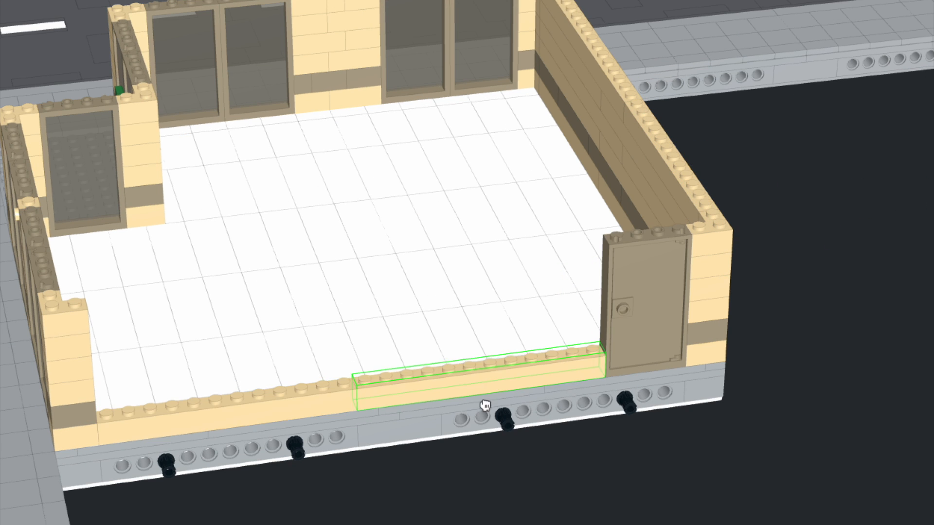
{"action": "left_click", "coordinate": [485, 405]}
{"action": "key", "text": "Escape"}
Copy the rear wall's first course and stack the copies up to the height of the door
{"action": "middle_click_drag", "start_coordinate": [425, 385], "coordinate": [468, 327]}
{"action": "left_click", "coordinate": [360, 341], "text": "ctrl"}
{"action": "key", "text": "ctrl+c"}
{"action": "key", "text": "ctrl+v"}
{"action": "left_click", "coordinate": [395, 322]}
{"action": "left_click", "coordinate": [395, 301]}
{"action": "left_click", "coordinate": [396, 277]}
{"action": "left_click", "coordinate": [396, 254]}
{"action": "left_click", "coordinate": [396, 229]}
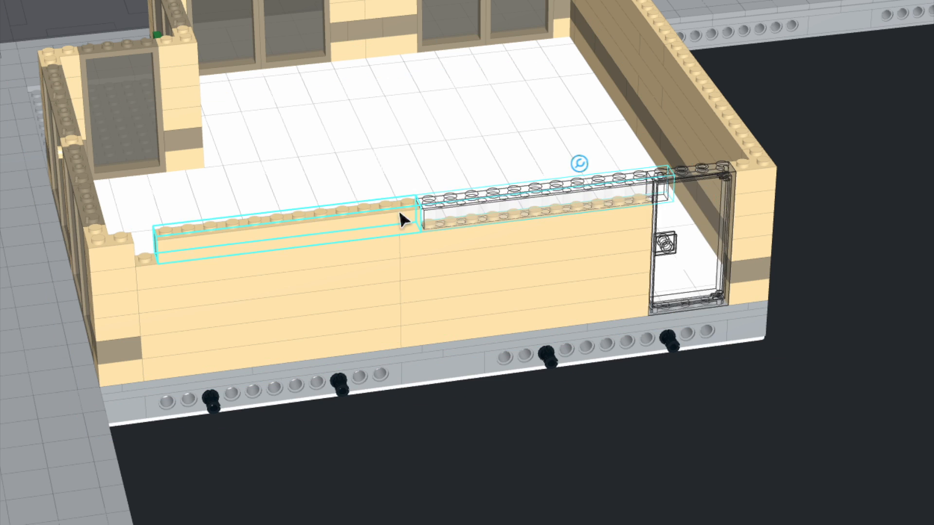
Replace the second course of the rear wall with copies of the shorter dark tan bricks
{"action": "left_click", "coordinate": [437, 310]}
{"action": "left_click", "coordinate": [382, 316], "text": "ctrl"}
{"action": "key", "text": "Delete"}
{"action": "left_click", "coordinate": [660, 141]}
{"action": "key", "text": "ctrl+c"}
{"action": "key", "text": "ctrl+v"}
{"action": "key", "text": "Right"}
{"action": "left_click", "coordinate": [593, 292]}
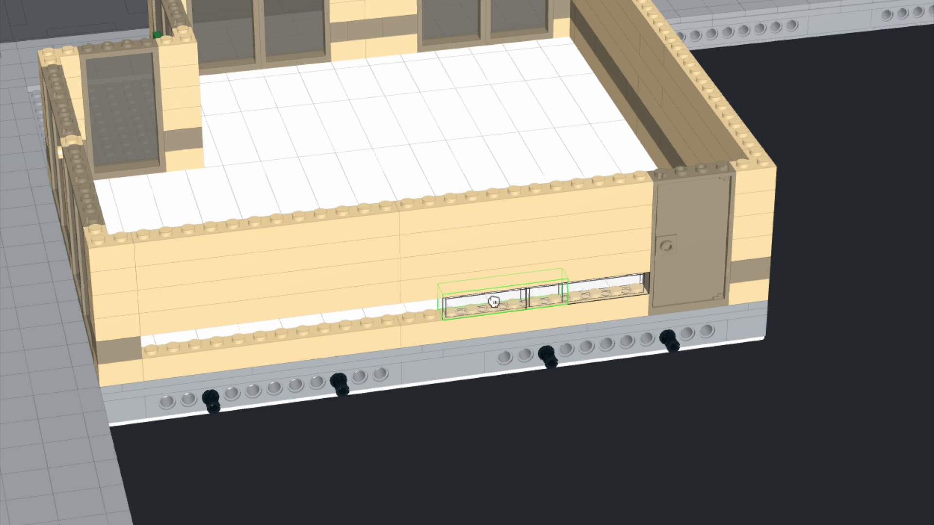
{"action": "left_click", "coordinate": [469, 304]}
{"action": "left_click", "coordinate": [344, 317]}
{"action": "left_click", "coordinate": [212, 334]}
{"action": "key", "text": "Escape"}
Place pairs of transparent bricks in a row on top of the four windows along the street side next to the entrance
{"action": "scroll", "coordinate": [345, 475], "scroll_direction": "down", "scroll_amount": 3}
{"action": "right_click_drag", "start_coordinate": [344, 475], "coordinate": [679, 125]}
{"action": "scroll", "coordinate": [679, 125], "scroll_direction": "up", "scroll_amount": 4}
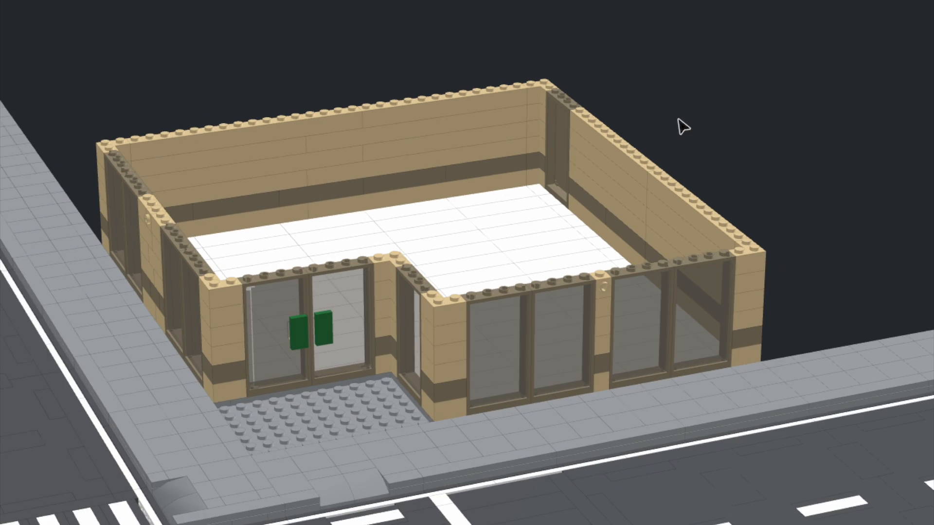
{"action": "left_click", "coordinate": [518, 307]}
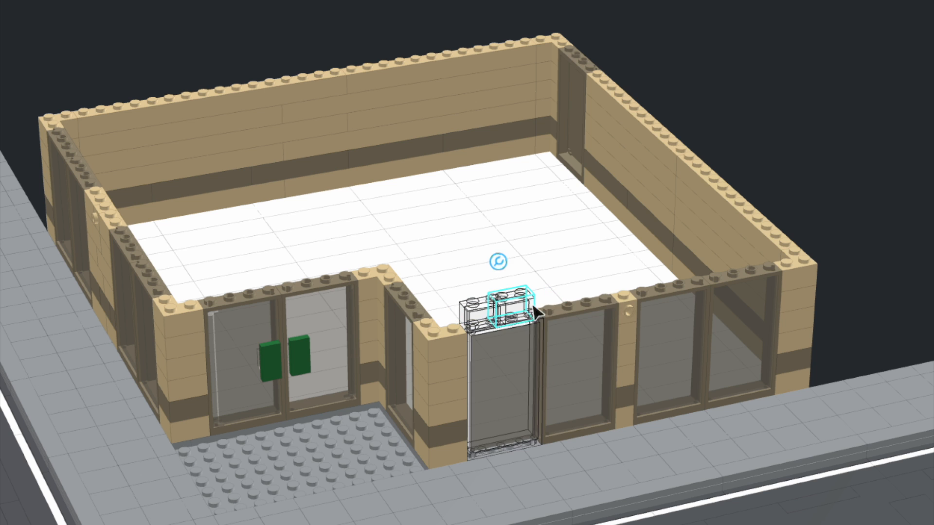
{"action": "key", "text": "d"}
{"action": "left_click", "coordinate": [496, 307], "text": "ctrl"}
{"action": "key", "text": "ctrl+c"}
{"action": "key", "text": "ctrl+v"}
{"action": "left_click", "coordinate": [579, 294]}
{"action": "left_click", "coordinate": [675, 277]}
{"action": "left_click", "coordinate": [744, 266]}
Continue the transparent brick row above the double entrance door and the windows along the other street side
{"action": "right_click_drag", "start_coordinate": [360, 292], "coordinate": [526, 296]}
{"action": "left_click", "coordinate": [489, 280]}
{"action": "left_click", "coordinate": [411, 327]}
{"action": "key", "text": "Right"}
{"action": "left_click", "coordinate": [335, 321]}
{"action": "left_click", "coordinate": [262, 295]}
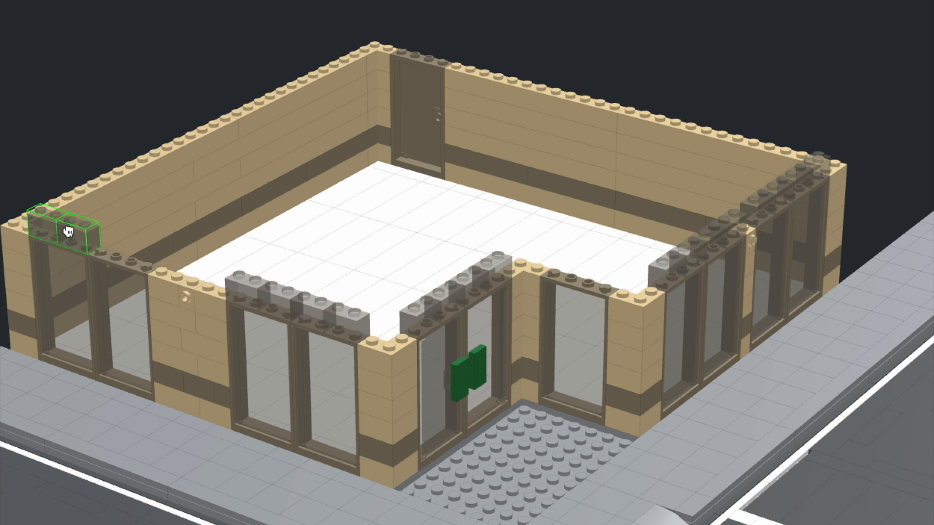
{"action": "right_click_drag", "start_coordinate": [157, 89], "coordinate": [233, 93]}
Raise the corner pillar beside the entrance door by copying its tan corner brick on top
{"action": "left_click", "coordinate": [309, 357]}
{"action": "key", "text": "ctrl+c"}
{"action": "key", "text": "ctrl+v"}
{"action": "left_click", "coordinate": [287, 316]}
{"action": "right_click_drag", "start_coordinate": [269, 428], "coordinate": [187, 424]}
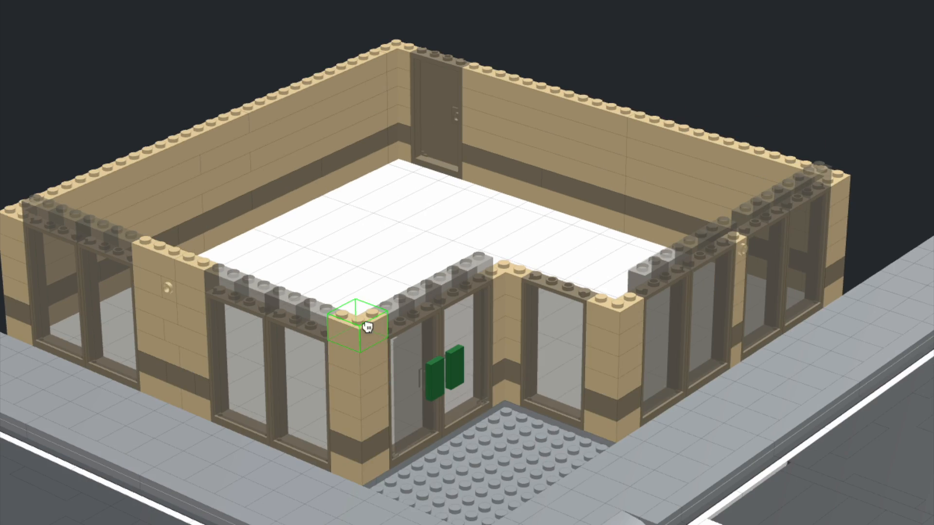
{"action": "left_click", "coordinate": [365, 325]}
{"action": "right_click_drag", "start_coordinate": [365, 379], "coordinate": [311, 379]}
Place a copied pair of transparent bricks above the narrow window at the side of the recessed entrance
{"action": "left_click", "coordinate": [451, 286]}
{"action": "left_click", "coordinate": [533, 324], "text": "ctrl"}
{"action": "key", "text": "ctrl+c"}
{"action": "key", "text": "ctrl+v"}
{"action": "key", "text": "ctrl+c"}
{"action": "key", "text": "ctrl+v"}
{"action": "key", "text": "Right"}
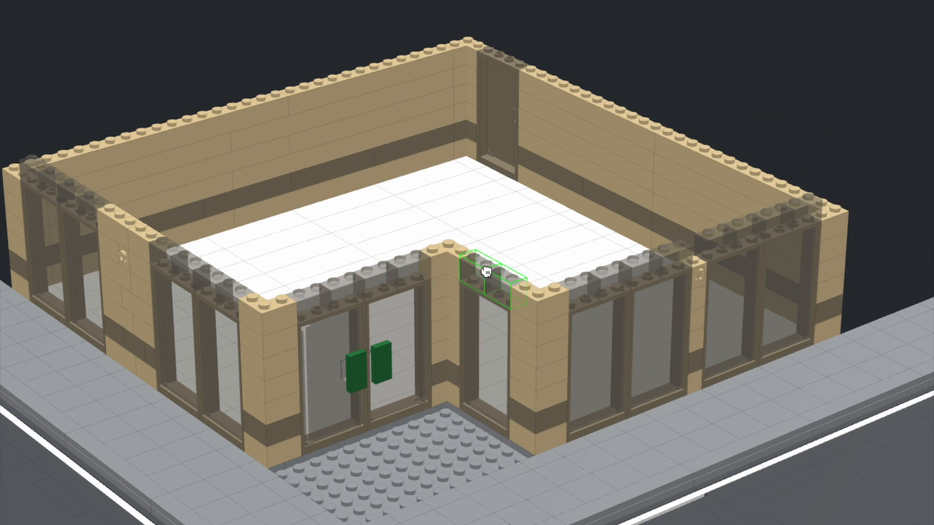
{"action": "left_click", "coordinate": [485, 271]}
Raise the pillar where the street windows meet the rear wall with a copied tan corner brick
{"action": "right_click_drag", "start_coordinate": [802, 165], "coordinate": [603, 168]}
{"action": "left_click", "coordinate": [376, 342]}
{"action": "key", "text": "ctrl+c"}
{"action": "key", "text": "ctrl+v"}
{"action": "left_click", "coordinate": [378, 291]}
Add another course of long tan bricks on top of the rear wall and across the door
{"action": "right_click_drag", "start_coordinate": [705, 426], "coordinate": [598, 422]}
{"action": "left_click", "coordinate": [452, 289]}
{"action": "left_click", "coordinate": [609, 256], "text": "ctrl"}
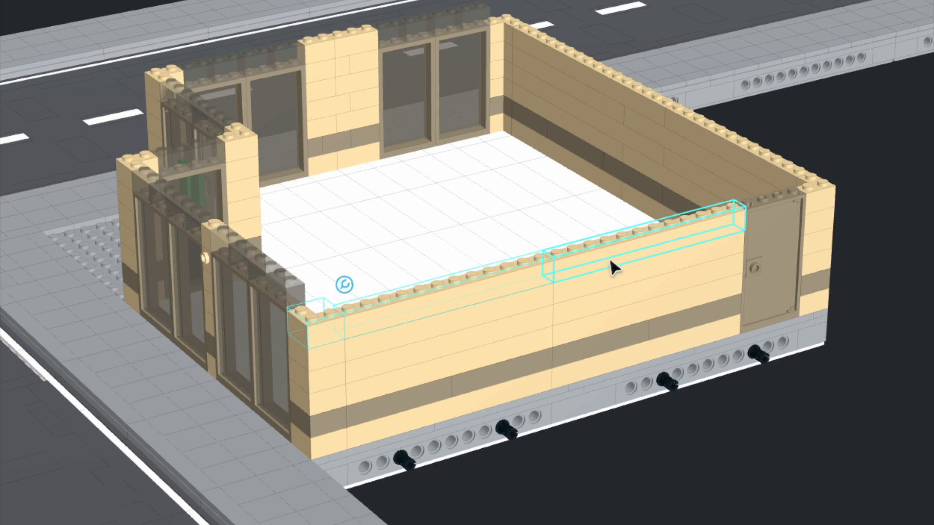
{"action": "key", "text": "ctrl+c"}
{"action": "key", "text": "ctrl+v"}
{"action": "left_click", "coordinate": [462, 267]}
{"action": "right_click_drag", "start_coordinate": [706, 464], "coordinate": [523, 468]}
{"action": "key", "text": "Delete"}
{"action": "left_click", "coordinate": [677, 268]}
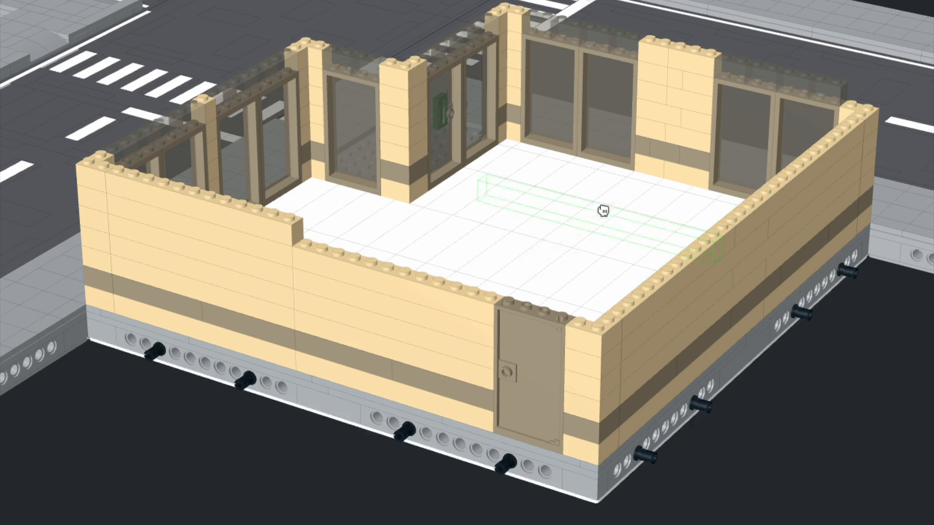
{"action": "left_click", "coordinate": [428, 280]}
Copy the top course of the solid side wall and place it as another course on top
{"action": "right_click_drag", "start_coordinate": [413, 396], "coordinate": [204, 391]}
{"action": "left_click", "coordinate": [264, 322]}
{"action": "left_click", "coordinate": [336, 328], "text": "ctrl"}
{"action": "left_click", "coordinate": [627, 307], "text": "ctrl"}
{"action": "left_click", "coordinate": [869, 298], "text": "ctrl"}
{"action": "key", "text": "ctrl+c"}
{"action": "key", "text": "ctrl+v"}
{"action": "left_click", "coordinate": [773, 274]}
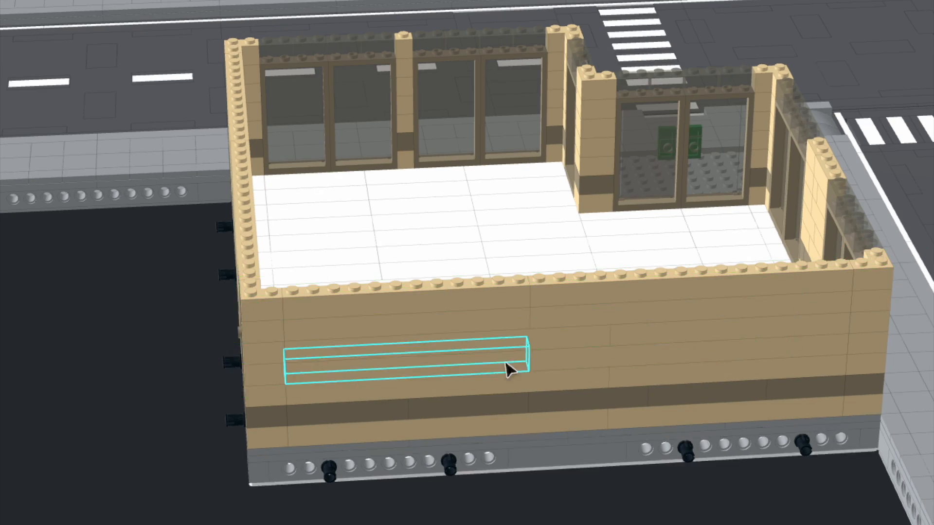
Remove white floor tiles near the middle of the room and retile around a 2x4 patch of exposed studs
{"action": "right_click_drag", "start_coordinate": [508, 370], "coordinate": [754, 108]}
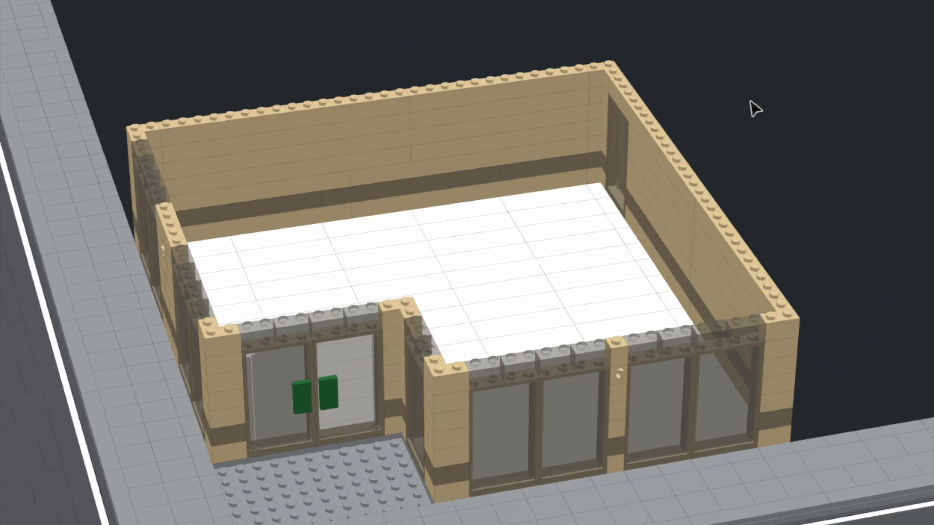
{"action": "scroll", "coordinate": [362, 287], "scroll_direction": "up", "scroll_amount": 2}
{"action": "right_click_drag", "start_coordinate": [362, 287], "coordinate": [488, 442]}
{"action": "left_click", "coordinate": [435, 283]}
{"action": "left_click", "coordinate": [416, 281]}
{"action": "key", "text": "Delete"}
{"action": "scroll", "coordinate": [389, 357], "scroll_direction": "up", "scroll_amount": 2}
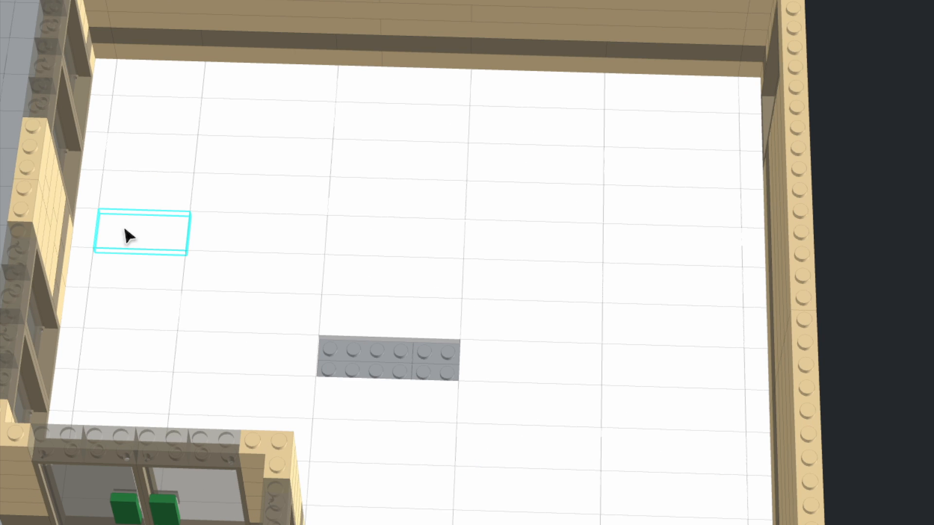
{"action": "left_click", "coordinate": [341, 358]}
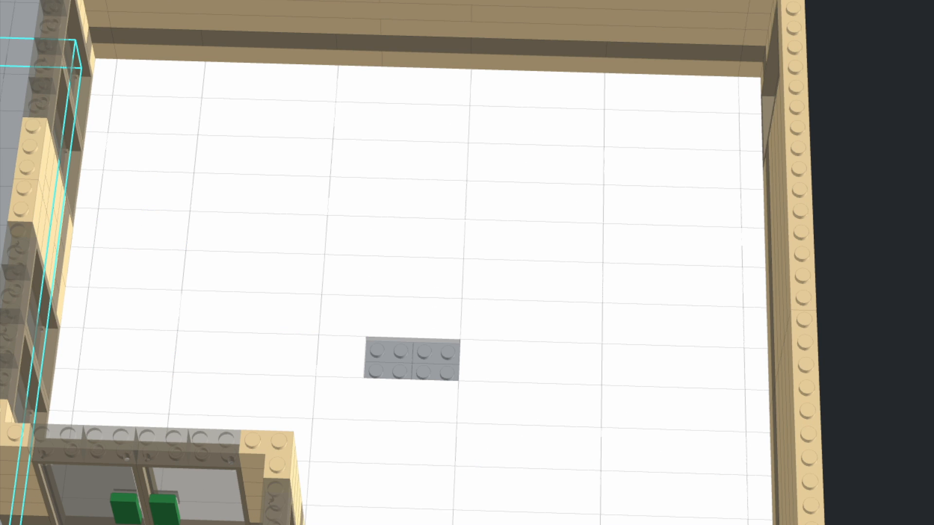
Build a freestanding pillar from two side-by-side stacks of tall white 2x2 bricks on the exposed floor studs
{"action": "left_click", "coordinate": [389, 321]}
{"action": "left_click", "coordinate": [438, 322]}
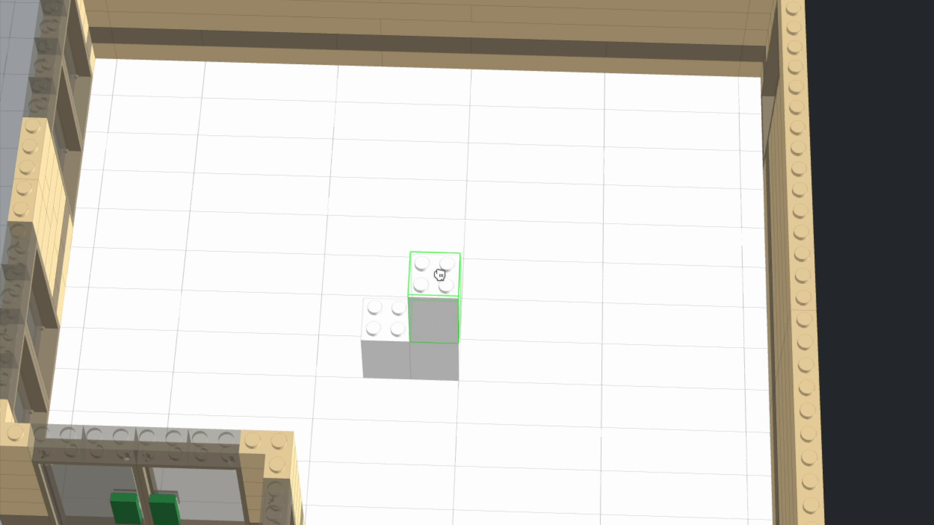
{"action": "left_click", "coordinate": [440, 275]}
{"action": "left_click", "coordinate": [395, 286]}
{"action": "right_click_drag", "start_coordinate": [893, 207], "coordinate": [867, 152]}
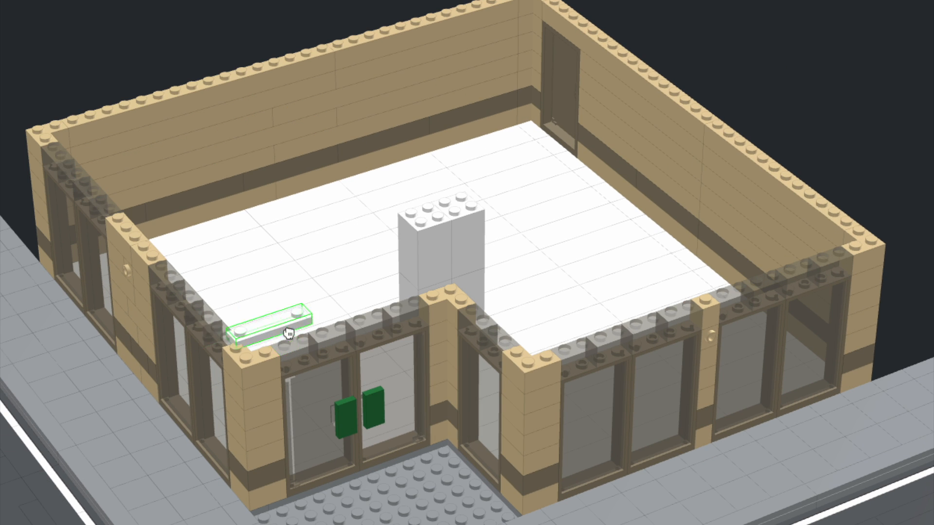
Lay copied pairs of tan plates with end studs on top of the narrow entrance window and the outer ends of the street walls
{"action": "key", "text": "ctrl+c"}
{"action": "right_click_drag", "start_coordinate": [876, 105], "coordinate": [837, 112]}
{"action": "key", "text": "ctrl+v"}
{"action": "key", "text": "Right"}
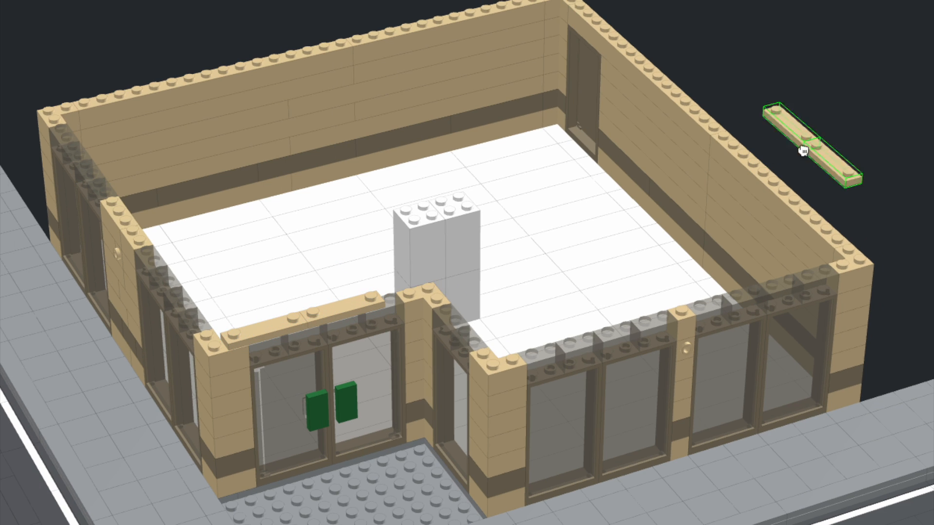
{"action": "left_click", "coordinate": [460, 321]}
{"action": "key", "text": "ctrl+v"}
{"action": "left_click", "coordinate": [73, 145]}
{"action": "key", "text": "ctrl+v"}
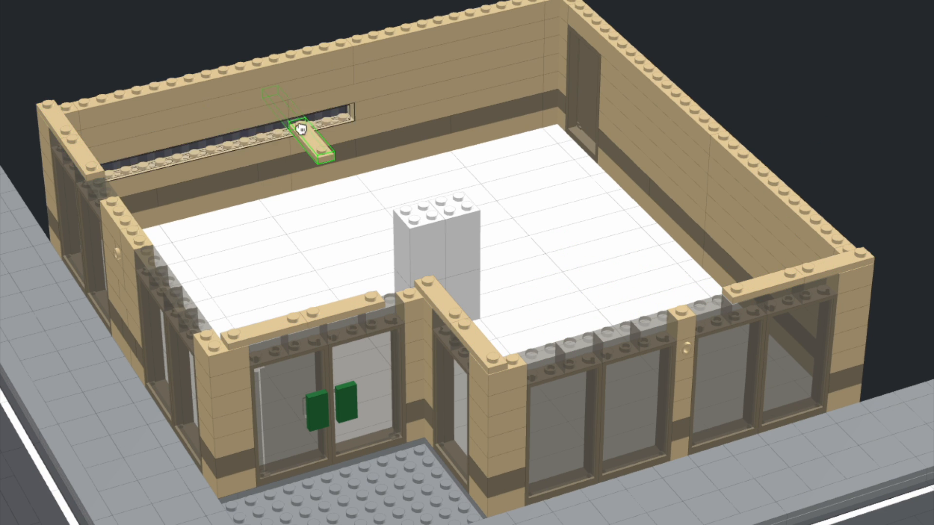
Add a pair of the tan end-stud plates on the solid side wall near the door corner and park a spare pair outside
{"action": "scroll", "coordinate": [311, 130], "scroll_direction": "down", "scroll_amount": 1}
{"action": "key", "text": "Right"}
{"action": "left_click", "coordinate": [493, 36]}
{"action": "key", "text": "ctrl+v"}
{"action": "key", "text": "Right"}
{"action": "left_click", "coordinate": [737, 148]}
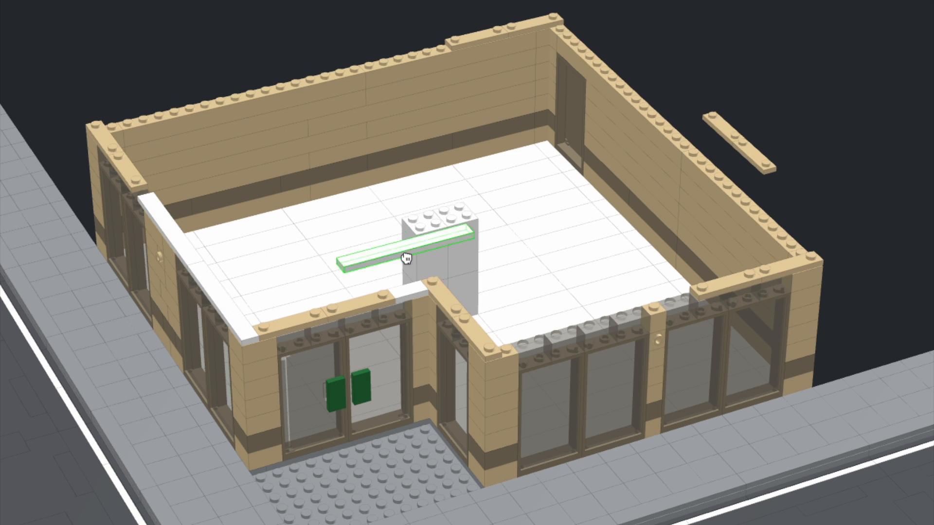
Fill the gaps between the end-stud plates on the street and entrance walls with tan tiles
{"action": "left_click", "coordinate": [569, 341]}
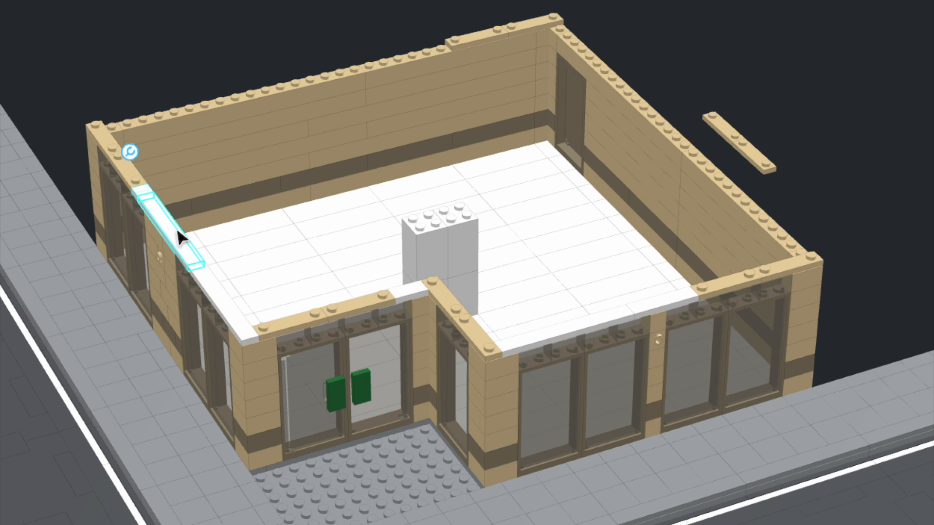
{"action": "left_click", "coordinate": [868, 100]}
{"action": "right_click_drag", "start_coordinate": [868, 99], "coordinate": [867, 119]}
{"action": "middle_click_drag", "start_coordinate": [867, 119], "coordinate": [847, 129]}
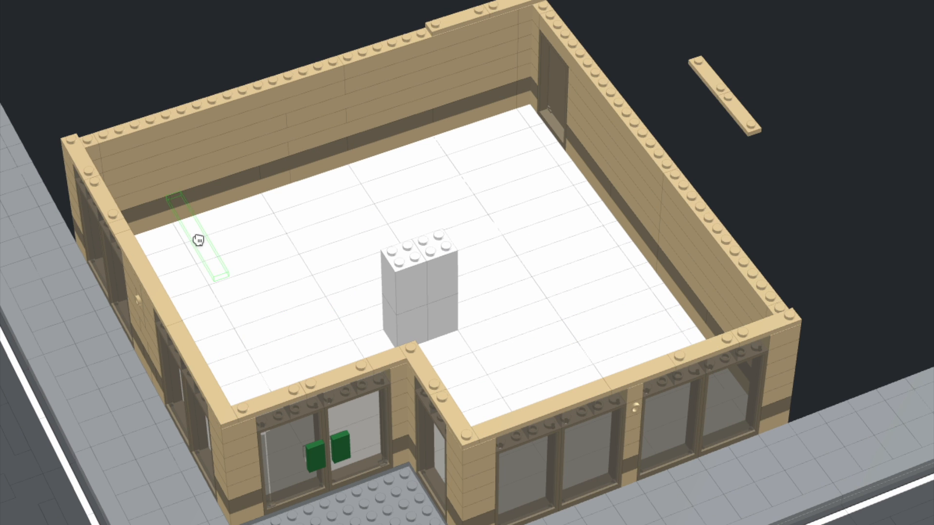
Cover the remaining studs on top of the solid side wall and the door wall with tan tiles and end-stud plates
{"action": "key", "text": "Right"}
{"action": "left_click", "coordinate": [146, 123]}
{"action": "left_click", "coordinate": [746, 268]}
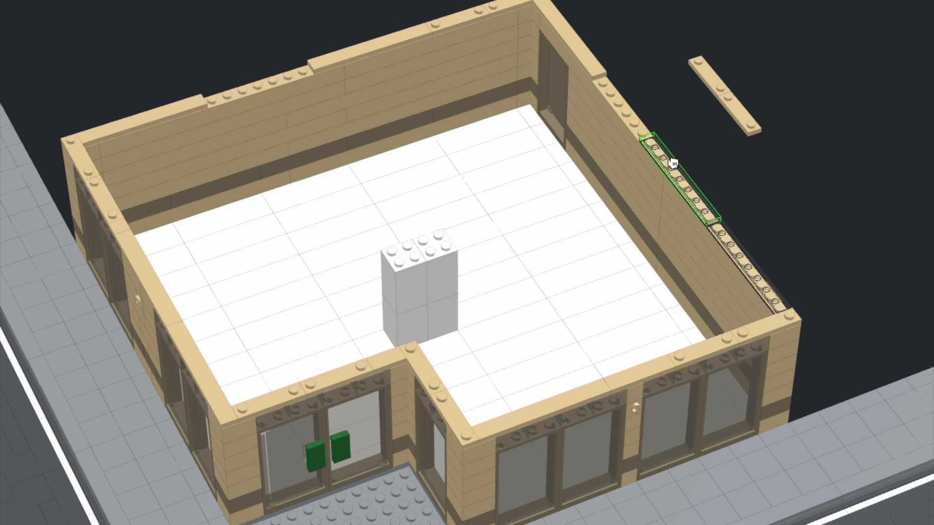
{"action": "left_click", "coordinate": [646, 118]}
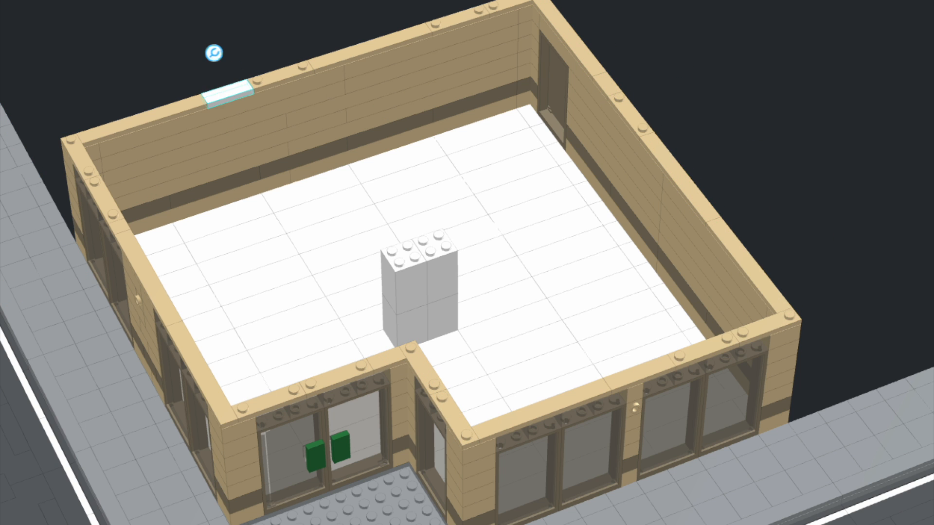
Cover the top of the freestanding white pillar with smooth white tiles
{"action": "left_click", "coordinate": [404, 263]}
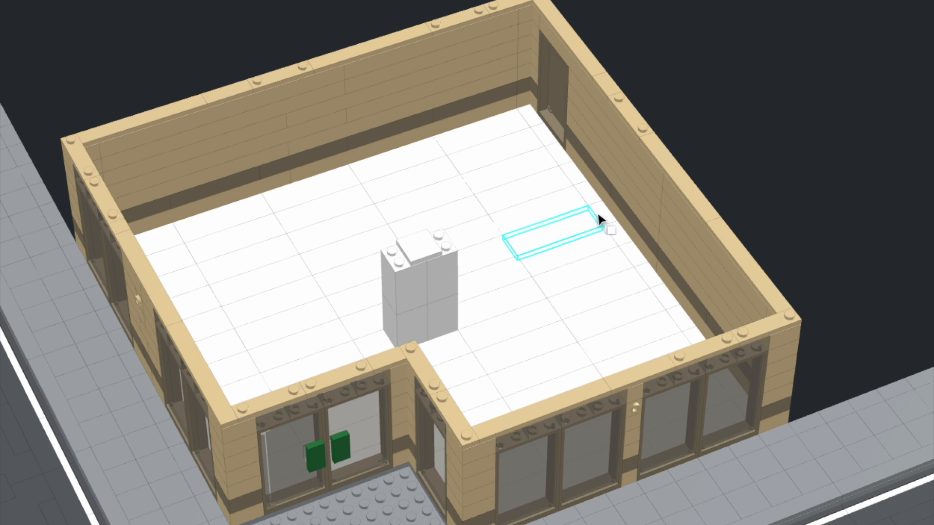
{"action": "left_click", "coordinate": [449, 241]}
{"action": "left_click", "coordinate": [395, 257]}
{"action": "right_click_drag", "start_coordinate": [798, 212], "coordinate": [754, 209]}
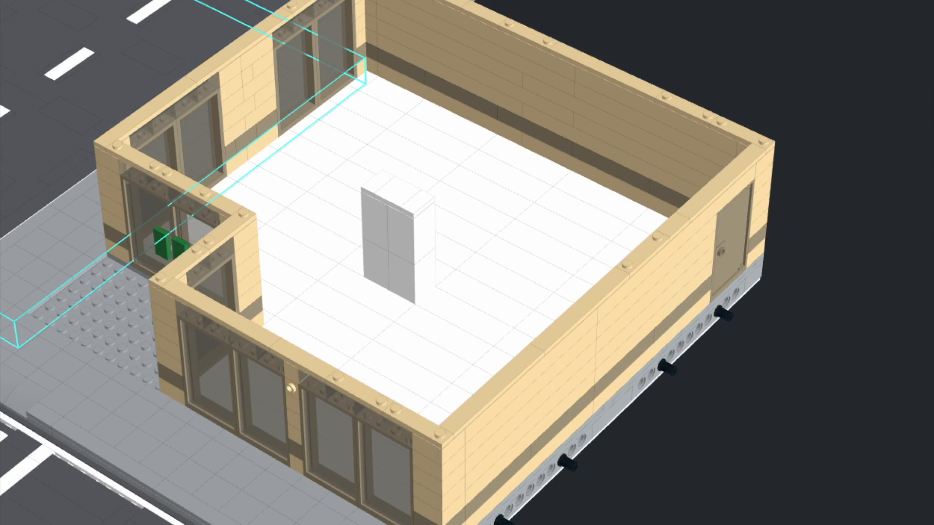
Lay large white plates across the walls to roof the half of the building along the door wall
{"action": "left_click", "coordinate": [594, 154]}
{"action": "left_click", "coordinate": [430, 300]}
{"action": "right_click_drag", "start_coordinate": [633, 204], "coordinate": [723, 52]}
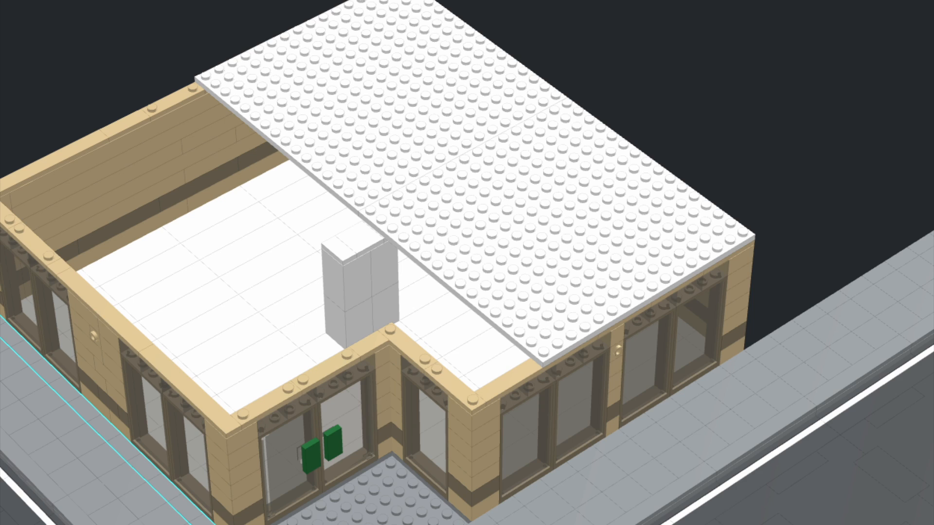
Lay a large white plate over the open quarter of the roof between the solid side wall and the street wall
{"action": "key", "text": "Escape"}
{"action": "right_click_drag", "start_coordinate": [721, 184], "coordinate": [762, 121]}
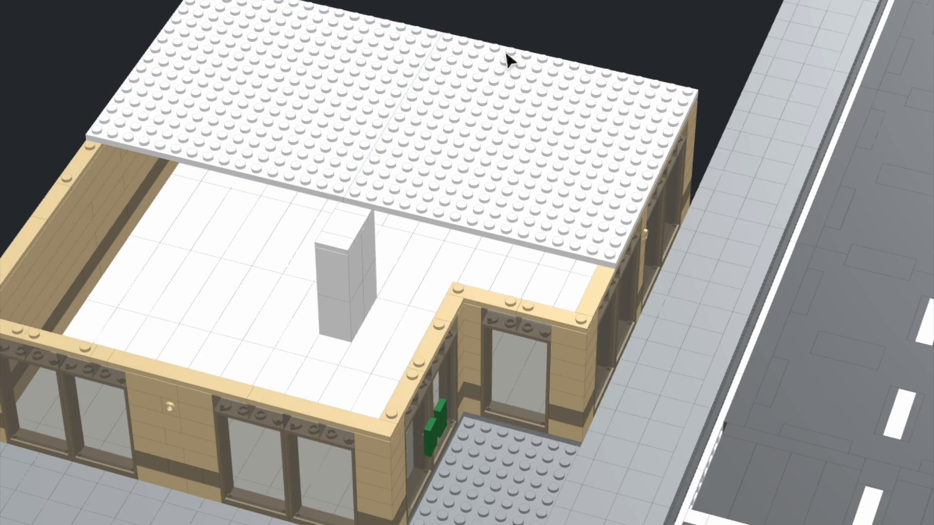
{"action": "middle_click_drag", "start_coordinate": [279, 108], "coordinate": [460, 97]}
{"action": "left_click", "coordinate": [460, 98]}
{"action": "left_click", "coordinate": [271, 232]}
{"action": "right_click_drag", "start_coordinate": [272, 438], "coordinate": [122, 413]}
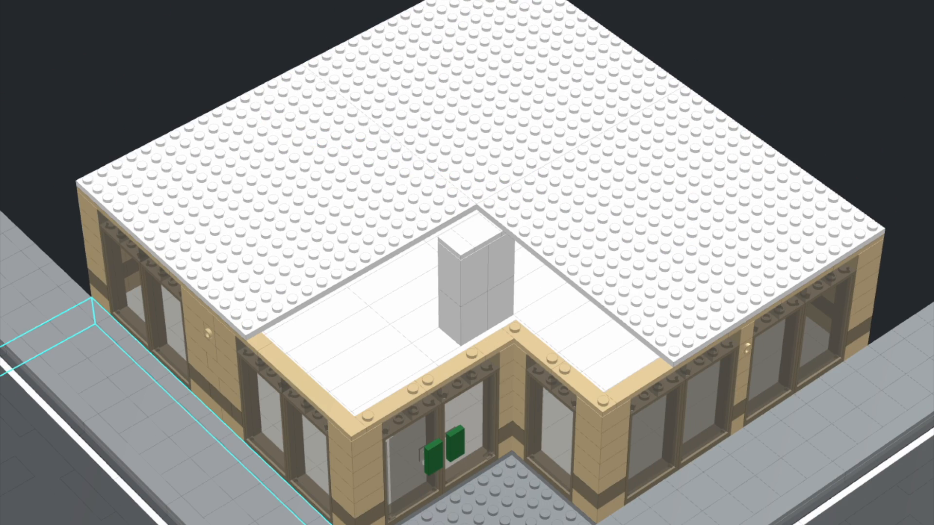
Fill the roof opening around the central pillar out to the recessed entrance walls with smaller white plates
{"action": "left_click", "coordinate": [229, 63]}
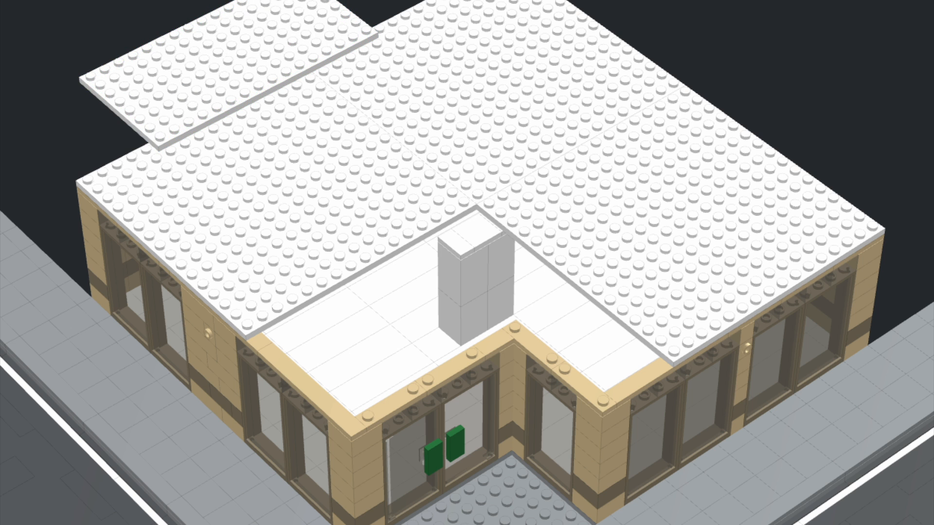
{"action": "left_click", "coordinate": [267, 324]}
{"action": "left_click", "coordinate": [668, 350]}
{"action": "key", "text": "Escape"}
{"action": "left_click_drag", "start_coordinate": [228, 63], "coordinate": [411, 318]}
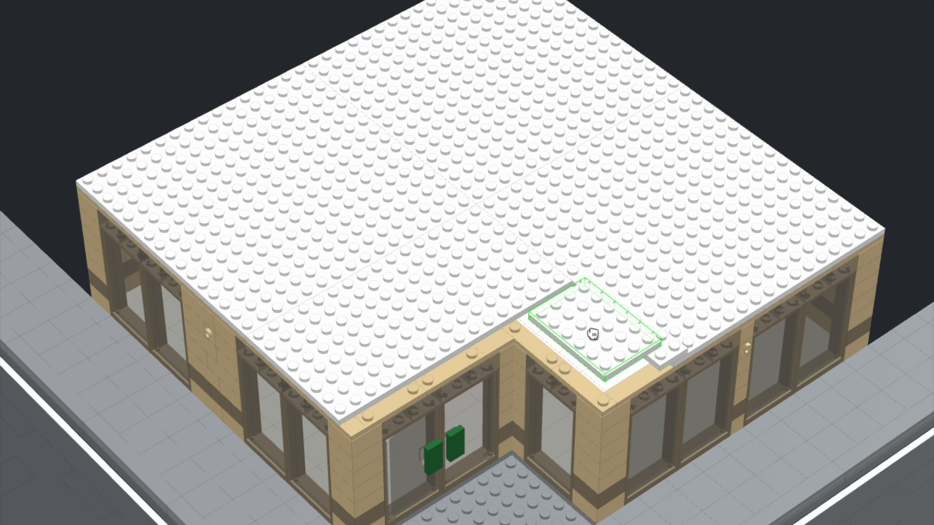
{"action": "left_click", "coordinate": [603, 336]}
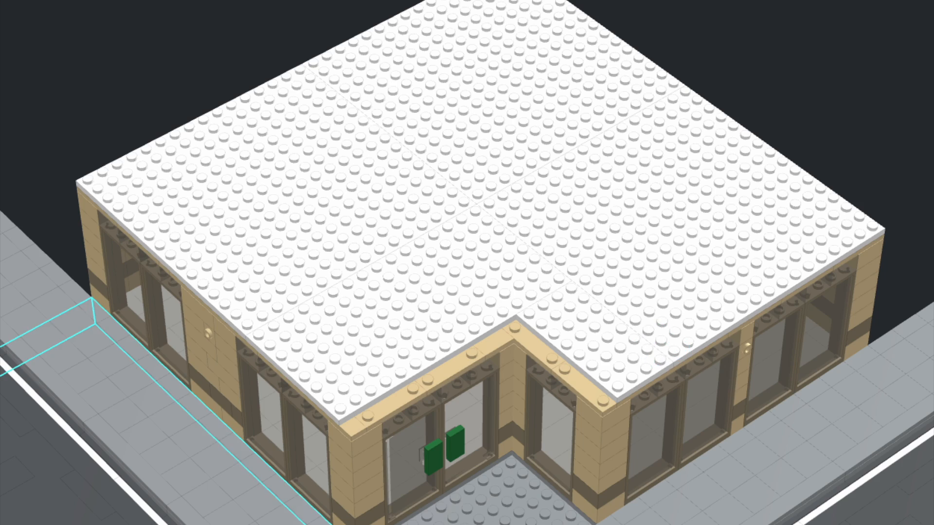
Finish the roof edge above the recessed entrance with one-stud-wide white plates and a 2x2 plate on the corner
{"action": "left_click", "coordinate": [534, 347]}
{"action": "left_click", "coordinate": [430, 364]}
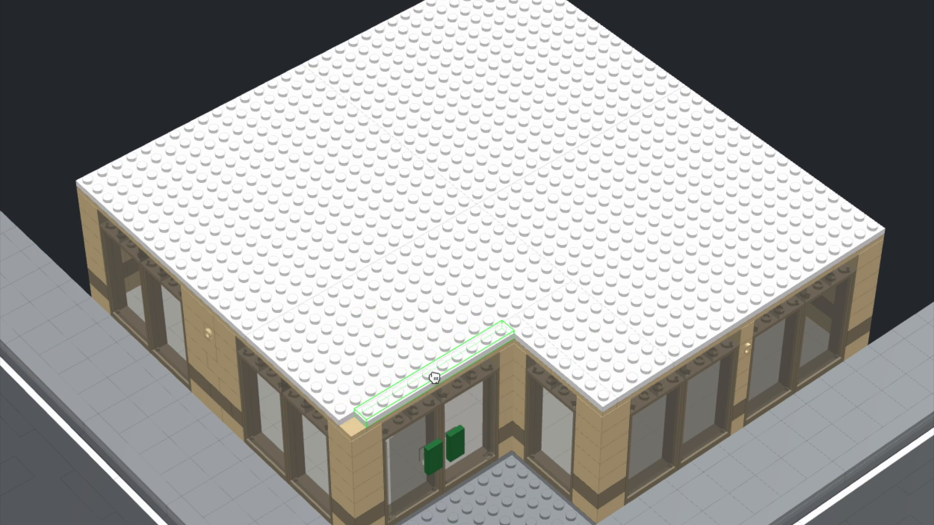
{"action": "left_click", "coordinate": [339, 419]}
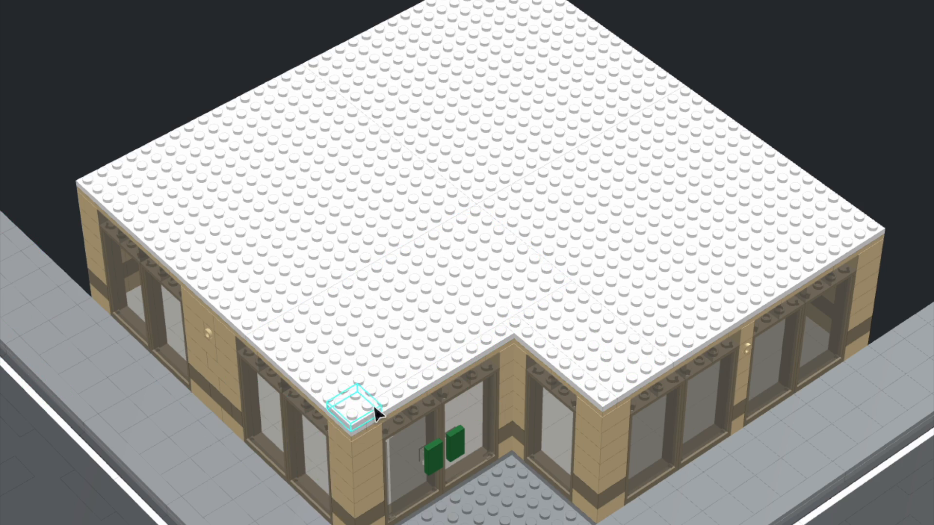
Lay a second, staggered layer of white plates over the whole roof and recolour the roof tan
{"action": "right_click_drag", "start_coordinate": [603, 219], "coordinate": [521, 216]}
{"action": "left_click", "coordinate": [297, 240]}
{"action": "right_click_drag", "start_coordinate": [490, 249], "coordinate": [687, 367]}
{"action": "left_click", "coordinate": [377, 258]}
{"action": "mouse_move", "coordinate": [197, 371]}
{"action": "right_mouse_down"}
{"action": "mouse_move", "coordinate": [225, 377]}
{"action": "mouse_move", "coordinate": [573, 282]}
{"action": "right_mouse_up"}
{"action": "left_click", "coordinate": [574, 281]}
{"action": "left_click", "coordinate": [389, 359]}
{"action": "right_click_drag", "start_coordinate": [340, 358], "coordinate": [564, 341]}
{"action": "left_click", "coordinate": [544, 348]}
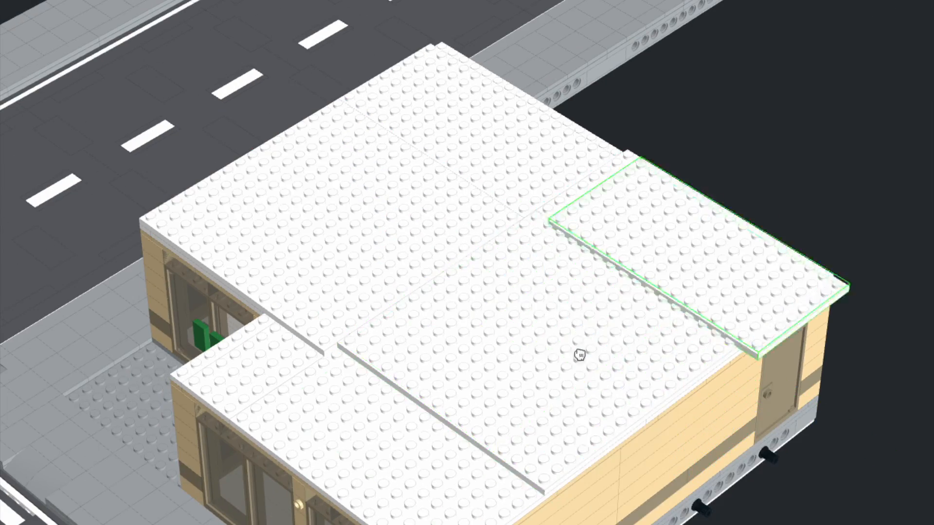
{"action": "left_click", "coordinate": [501, 394]}
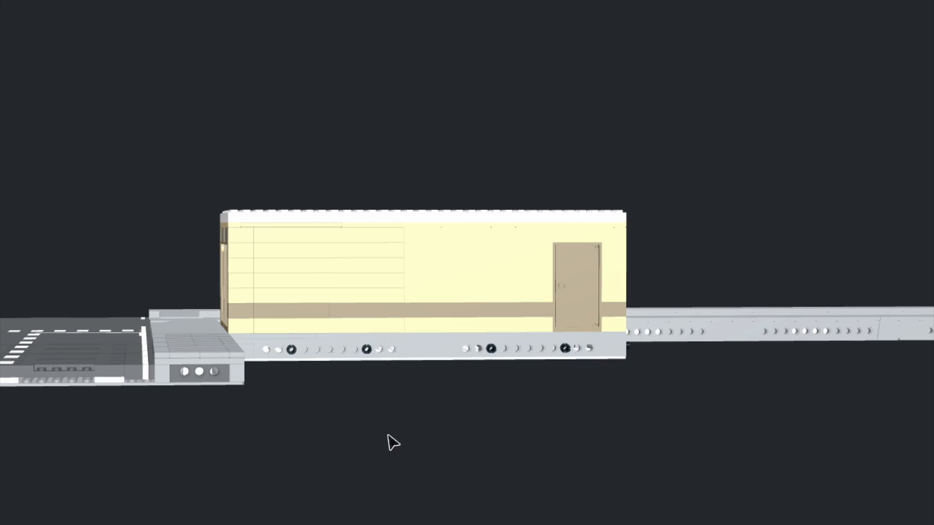
{"action": "left_click_drag", "start_coordinate": [155, 175], "coordinate": [644, 220]}
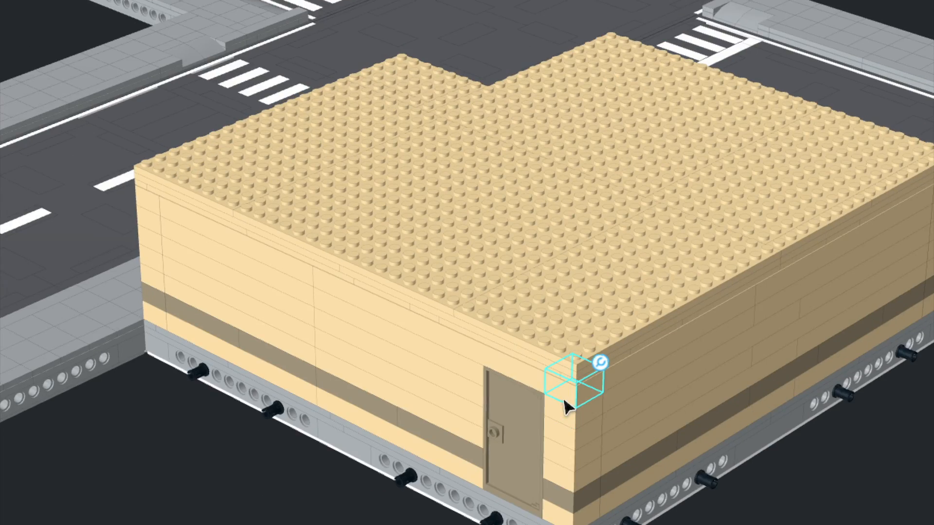
Lay a raised one-stud-wide row of plates along the roof edge above the door wall and recolour it tan
{"action": "right_click_drag", "start_coordinate": [269, 443], "coordinate": [222, 441]}
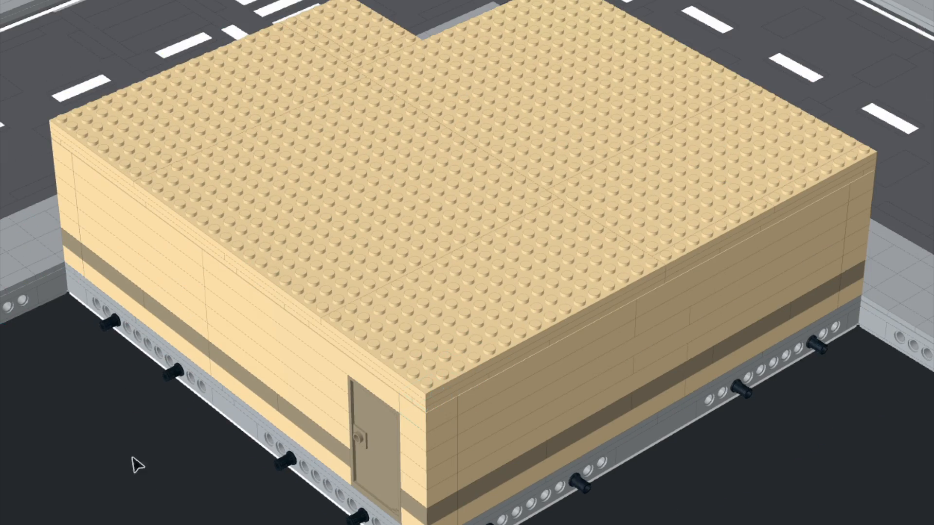
{"action": "left_click_drag", "start_coordinate": [41, 263], "coordinate": [291, 261]}
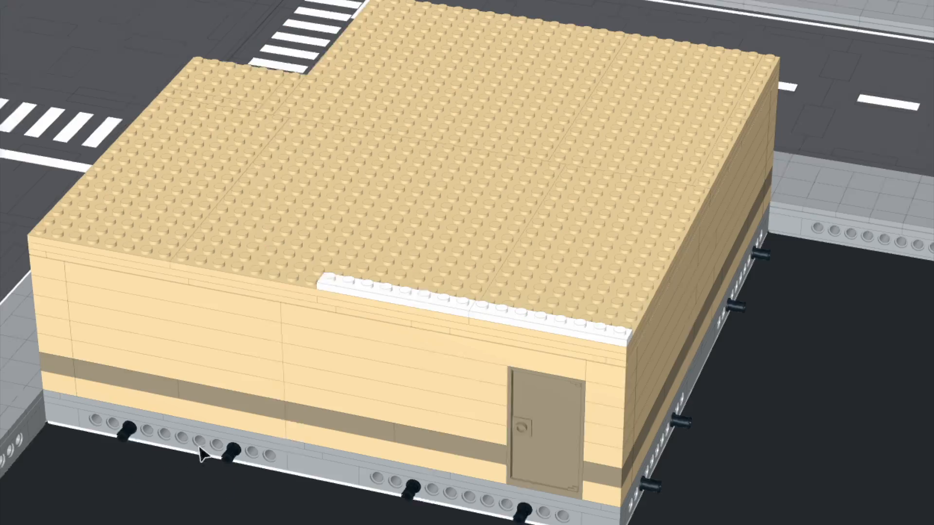
{"action": "left_click", "coordinate": [554, 333]}
{"action": "left_click", "coordinate": [802, 336]}
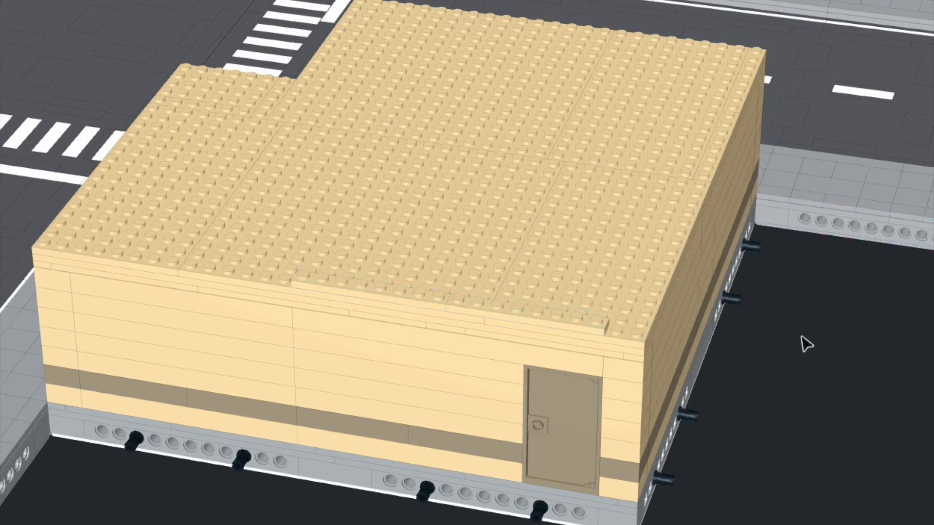
Add a tan corner plate at each end of the raised row above the door wall
{"action": "right_click_drag", "start_coordinate": [802, 336], "coordinate": [792, 181]}
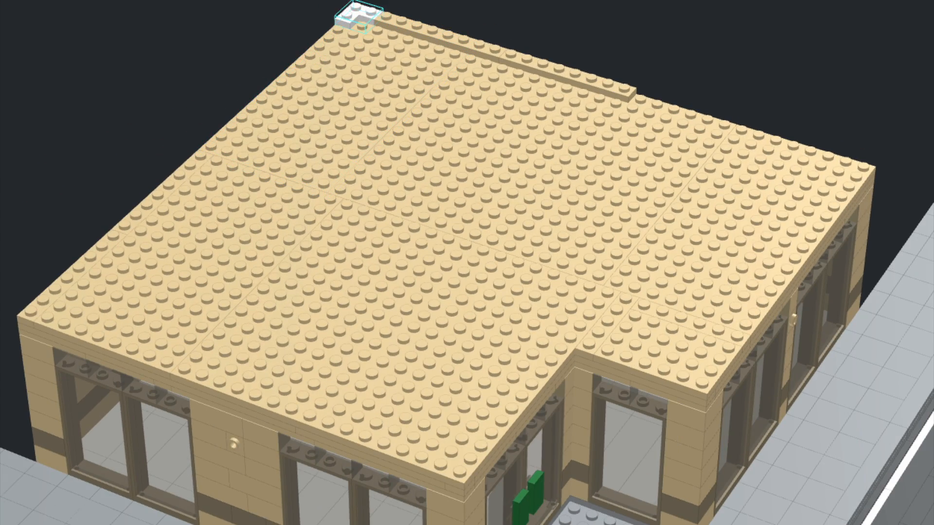
{"action": "left_click", "coordinate": [359, 17]}
{"action": "key", "text": "Right"}
{"action": "left_click", "coordinate": [652, 101]}
{"action": "key", "text": "Escape"}
{"action": "right_click_drag", "start_coordinate": [732, 99], "coordinate": [744, 61]}
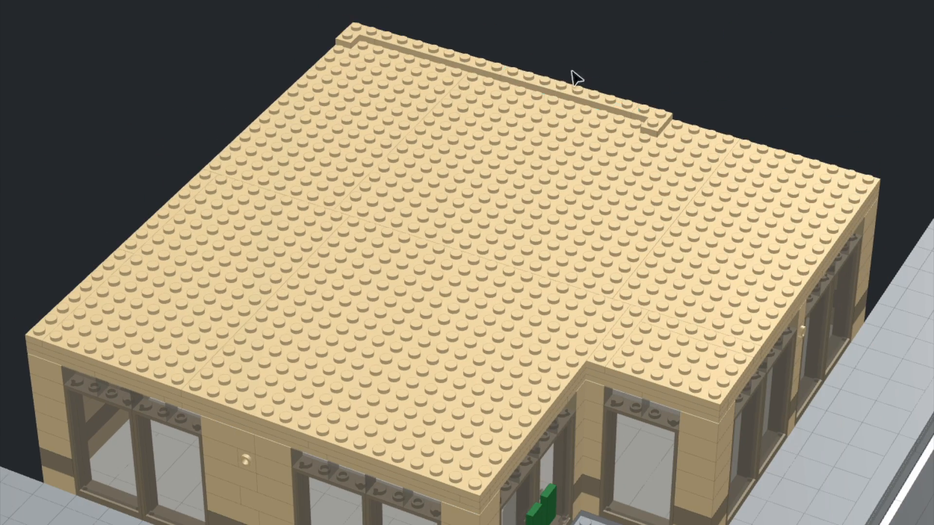
Copy the raised row with its corner plates to the opposite roof edge above the street wall
{"action": "key", "text": "ctrl+c"}
{"action": "key", "text": "ctrl+v"}
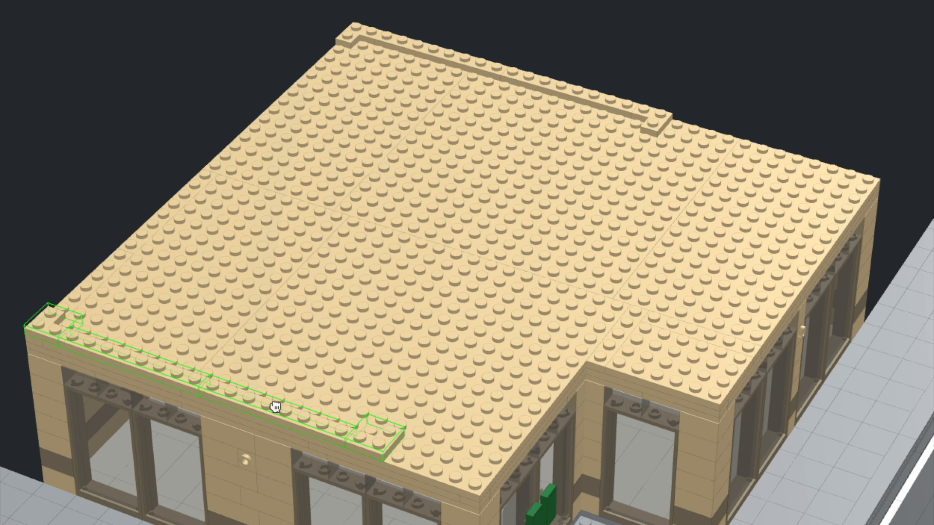
{"action": "left_click", "coordinate": [275, 406]}
{"action": "key", "text": "Escape"}
Lay two one-stud-wide white plates along the roof edge above the solid side wall
{"action": "key", "text": "Right"}
{"action": "left_click", "coordinate": [135, 248]}
{"action": "left_click", "coordinate": [297, 97]}
{"action": "key", "text": "Escape"}
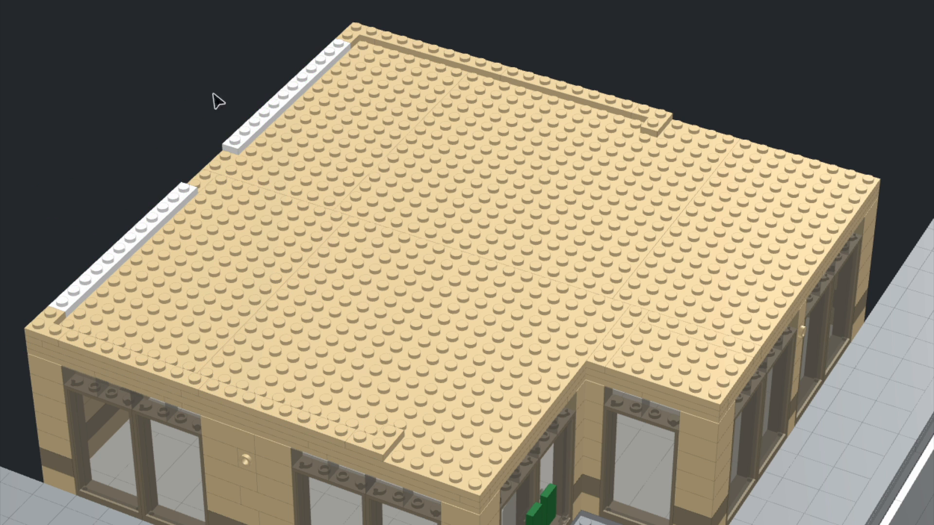
Complete the side-wall row in tan and copy it across the roof between the two opposite corner plates
{"action": "key", "text": "ctrl+c"}
{"action": "key", "text": "ctrl+v"}
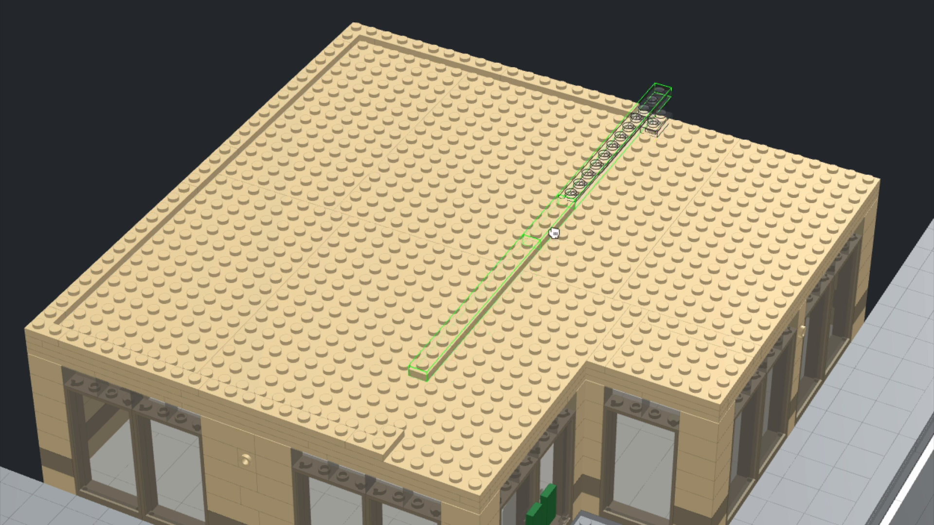
{"action": "left_click", "coordinate": [544, 274]}
{"action": "key", "text": "Escape"}
Set a tan corner brick on each of the four corners of the raised outline
{"action": "right_click_drag", "start_coordinate": [706, 123], "coordinate": [757, 69]}
{"action": "left_click", "coordinate": [686, 81]}
{"action": "key", "text": "Right"}
{"action": "left_click", "coordinate": [445, 468]}
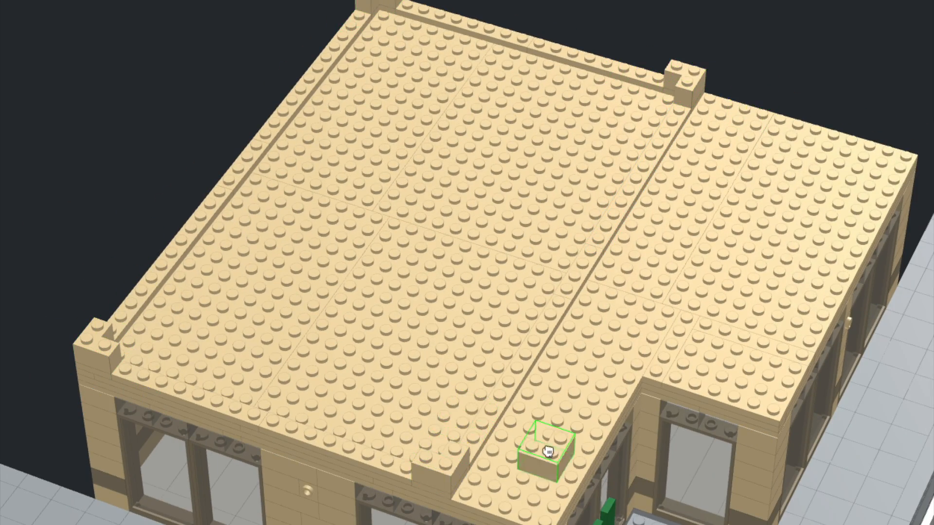
{"action": "key", "text": "Escape"}
Copy a ground-floor window frame twice onto the raised row above the street wall, leaving a gap between them
{"action": "right_click_drag", "start_coordinate": [261, 462], "coordinate": [253, 423]}
{"action": "left_click", "coordinate": [209, 429]}
{"action": "key", "text": "c"}
{"action": "left_click", "coordinate": [167, 210]}
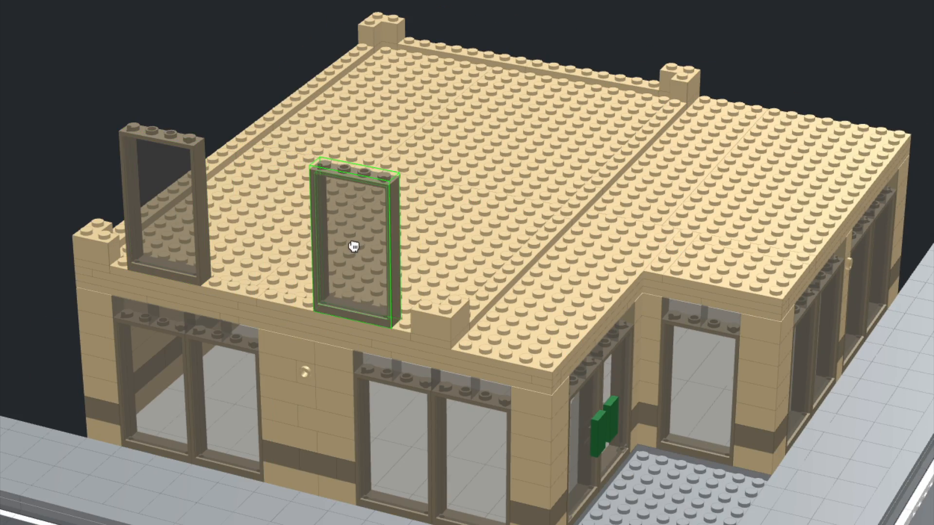
{"action": "left_click", "coordinate": [354, 246]}
{"action": "key", "text": "Escape"}
Stand a window frame on a white plate on the upper edge facing the entrance and add a perpendicular 1x6 white plate
{"action": "mouse_move", "coordinate": [431, 247]}
{"action": "right_mouse_down"}
{"action": "mouse_move", "coordinate": [648, 103]}
{"action": "mouse_move", "coordinate": [629, 118]}
{"action": "right_mouse_up"}
{"action": "middle_click_drag", "start_coordinate": [628, 118], "coordinate": [732, 75]}
{"action": "left_click_drag", "start_coordinate": [197, 328], "coordinate": [330, 302]}
{"action": "right_click_drag", "start_coordinate": [841, 168], "coordinate": [744, 248]}
{"action": "right_click_drag", "start_coordinate": [395, 374], "coordinate": [392, 357]}
{"action": "middle_click_drag", "start_coordinate": [392, 357], "coordinate": [448, 343]}
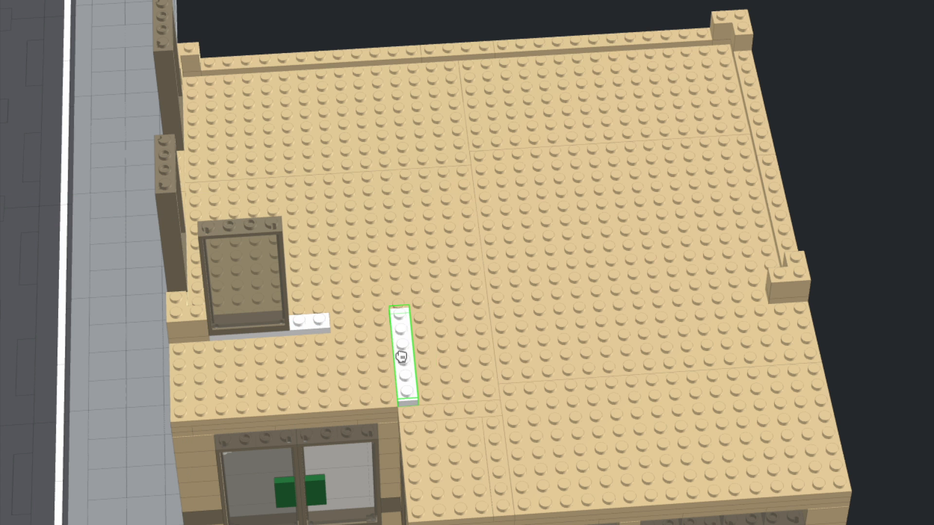
{"action": "key", "text": "Delete"}
Copy the entrance-side window frame next to the first one, leaving a one-stud gap
{"action": "middle_click_drag", "start_coordinate": [840, 343], "coordinate": [813, 325]}
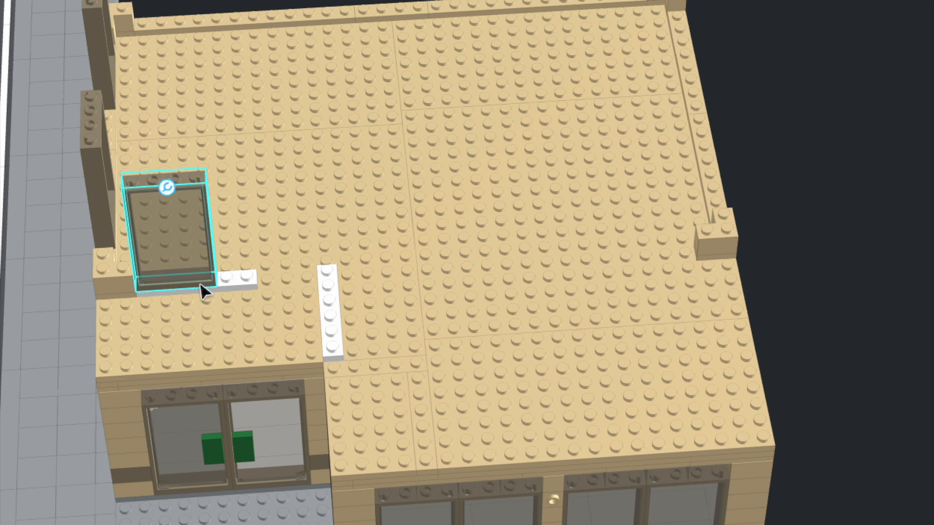
{"action": "left_click", "coordinate": [201, 285]}
{"action": "left_click", "coordinate": [273, 228]}
{"action": "key", "text": "Escape"}
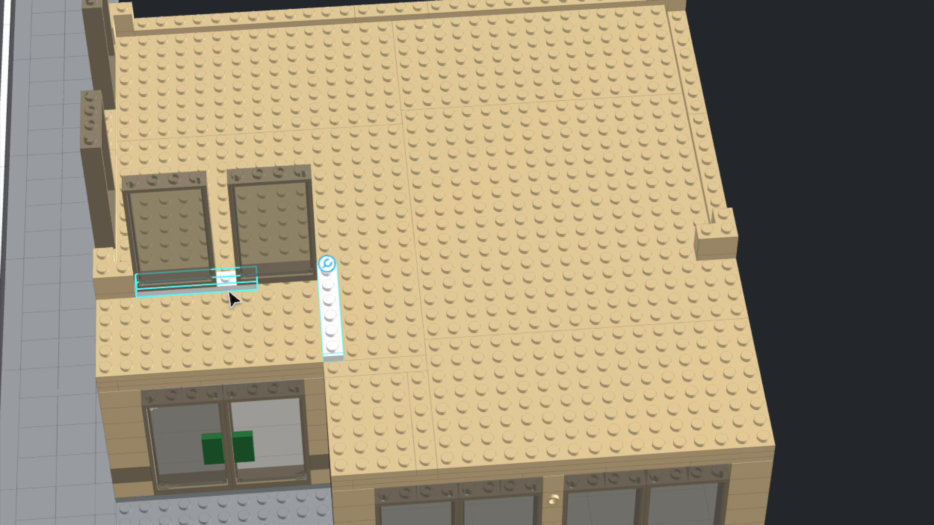
Lay a 1x8 white plate beside the door-side corner brick and copy two window frames onto that stretch
{"action": "key", "text": "Right"}
{"action": "left_click", "coordinate": [615, 254]}
{"action": "key", "text": "Escape"}
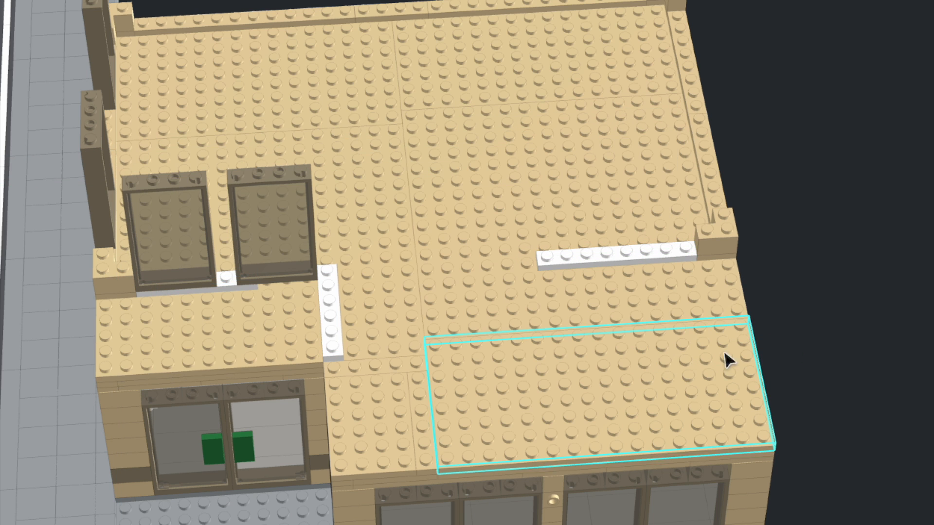
{"action": "left_click", "coordinate": [279, 244]}
{"action": "left_click", "coordinate": [664, 202]}
{"action": "left_click", "coordinate": [560, 207]}
{"action": "key", "text": "Escape"}
Outline the projecting bay between the window pairs with a second 1x6 white plate and a long front plate
{"action": "right_click_drag", "start_coordinate": [784, 361], "coordinate": [773, 362]}
{"action": "left_click", "coordinate": [323, 311]}
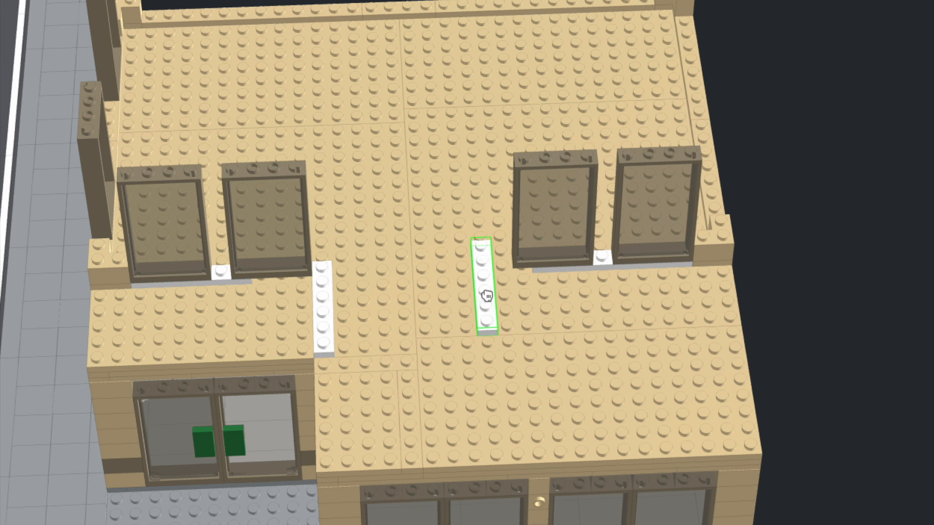
{"action": "left_click", "coordinate": [508, 306]}
{"action": "key", "text": "Escape"}
{"action": "right_click_drag", "start_coordinate": [737, 393], "coordinate": [760, 392]}
{"action": "key", "text": "Right"}
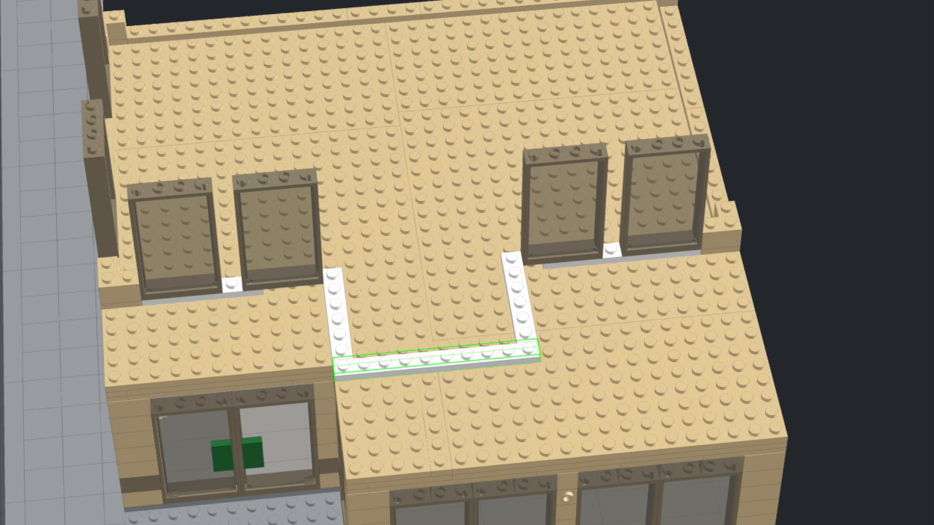
{"action": "key", "text": "Right"}
{"action": "left_click", "coordinate": [434, 358]}
{"action": "key", "text": "Escape"}
Rearrange the bay's outline plates at their corners and recolour the white outline plates tan
{"action": "scroll", "coordinate": [819, 364], "scroll_direction": "up", "scroll_amount": 3}
{"action": "right_click_drag", "start_coordinate": [819, 365], "coordinate": [824, 350]}
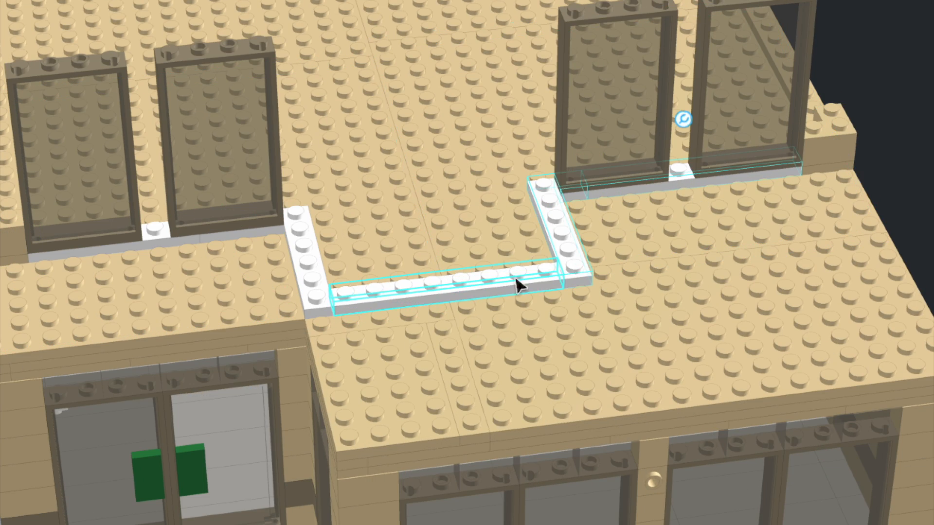
{"action": "left_click", "coordinate": [894, 44]}
{"action": "scroll", "coordinate": [894, 44], "scroll_direction": "down", "scroll_amount": 3}
Copy two window frames side by side onto the front row of the projecting bay
{"action": "right_click_drag", "start_coordinate": [894, 43], "coordinate": [914, 44]}
{"action": "left_click", "coordinate": [584, 94]}
{"action": "key", "text": "c"}
{"action": "left_click", "coordinate": [538, 213]}
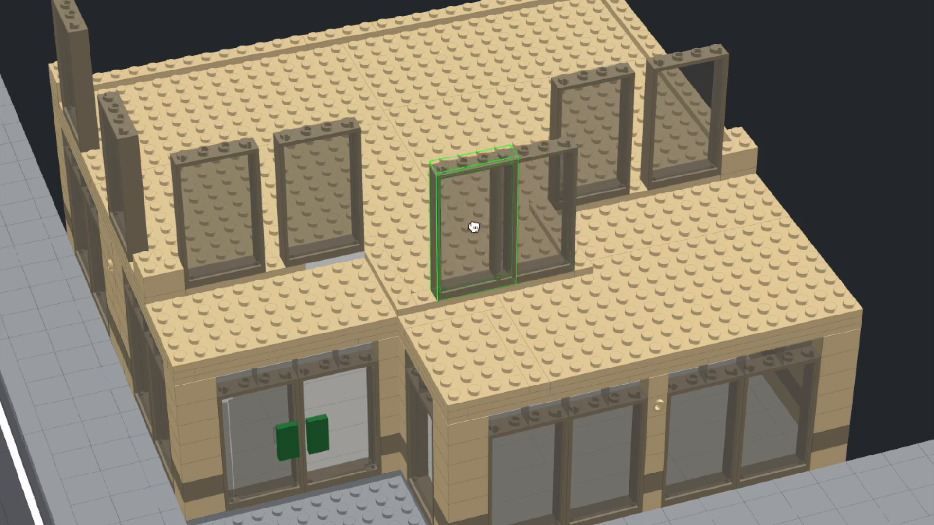
{"action": "left_click", "coordinate": [454, 231]}
Delete the corner brick at the entrance end of the street wall and move the nearest window frame toward that corner
{"action": "scroll", "coordinate": [820, 146], "scroll_direction": "down", "scroll_amount": 1}
{"action": "right_click_drag", "start_coordinate": [819, 146], "coordinate": [747, 171]}
{"action": "left_click", "coordinate": [493, 318]}
{"action": "key", "text": "Delete"}
{"action": "left_click_drag", "start_coordinate": [409, 285], "coordinate": [450, 292]}
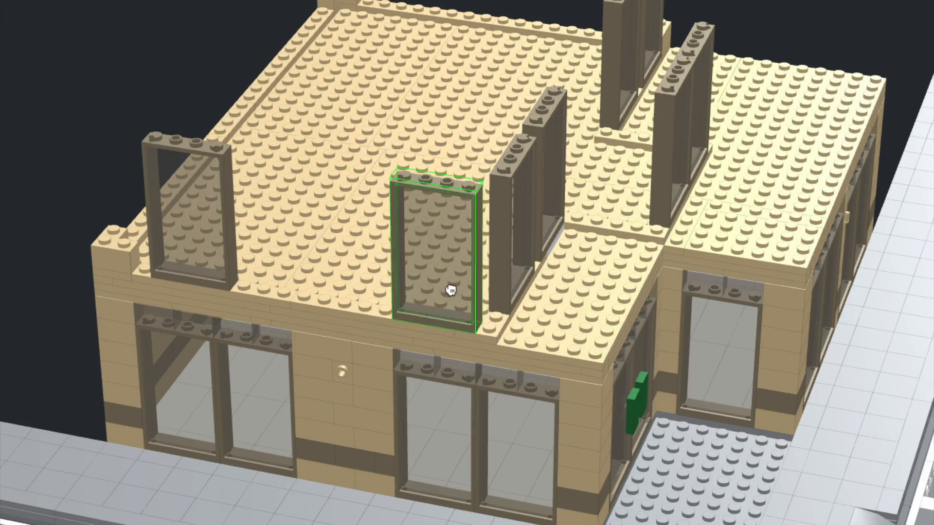
Move the far street-wall window frame against its corner brick and place a copy directly beside it
{"action": "left_click", "coordinate": [198, 282]}
{"action": "left_click_drag", "start_coordinate": [198, 284], "coordinate": [178, 280]}
{"action": "key", "text": "c"}
{"action": "left_click", "coordinate": [240, 227]}
{"action": "mouse_move", "coordinate": [180, 337]}
{"action": "right_mouse_down"}
{"action": "mouse_move", "coordinate": [167, 323]}
{"action": "mouse_move", "coordinate": [179, 336]}
{"action": "right_mouse_up"}
Copy two bricks from the ground-floor wall and stack them in offset courses between the upper street-wall windows
{"action": "left_click", "coordinate": [310, 332]}
{"action": "left_click", "coordinate": [363, 334], "text": "shift"}
{"action": "key", "text": "c"}
{"action": "left_click", "coordinate": [334, 256]}
{"action": "key", "text": "Right"}
{"action": "key", "text": "Right"}
{"action": "left_click", "coordinate": [346, 234]}
{"action": "left_click", "coordinate": [333, 210]}
Continue the offset brick courses between the street-wall windows up to the top of the frames
{"action": "key", "text": "Right"}
{"action": "key", "text": "Right"}
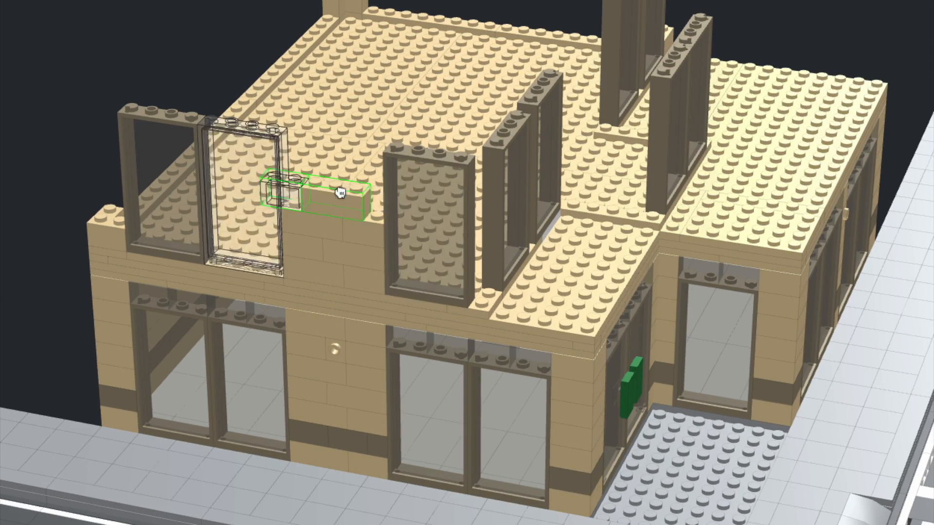
{"action": "left_click", "coordinate": [346, 193]}
{"action": "left_click", "coordinate": [332, 165]}
{"action": "key", "text": "Right"}
{"action": "key", "text": "Right"}
{"action": "left_click", "coordinate": [348, 149]}
{"action": "key", "text": "Escape"}
Build a full-height column of corner bricks at the entrance end of the street wall and recolour it tan
{"action": "right_click_drag", "start_coordinate": [74, 237], "coordinate": [2, 228]}
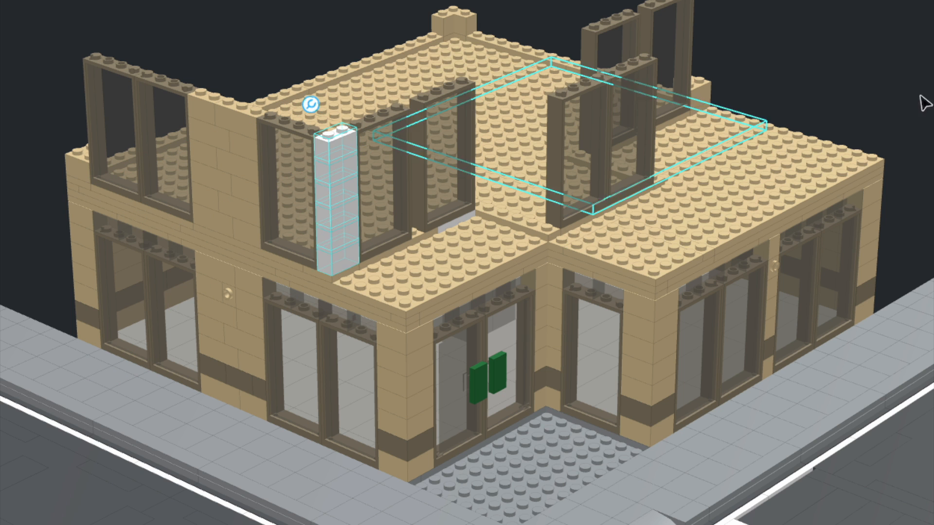
{"action": "right_click_drag", "start_coordinate": [924, 103], "coordinate": [863, 50]}
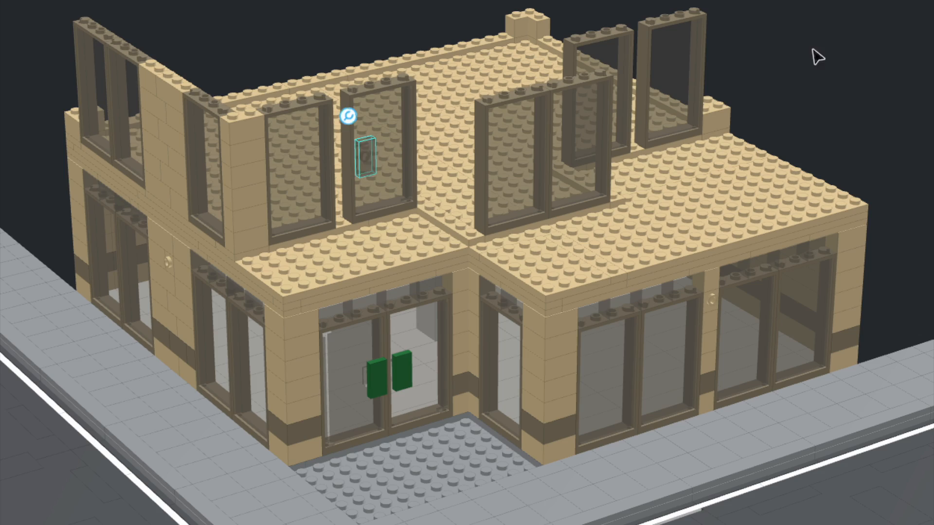
{"action": "right_click_drag", "start_coordinate": [813, 48], "coordinate": [798, 72]}
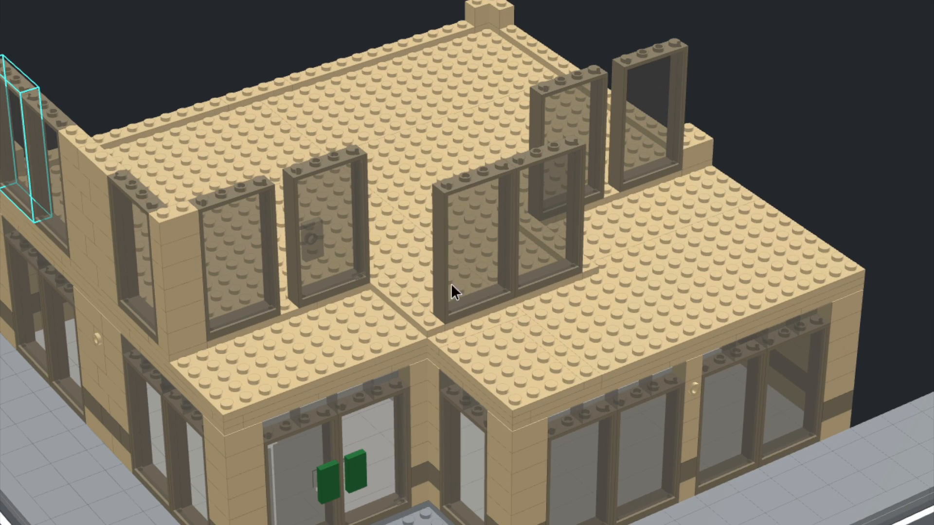
Copy stacks of tan bricks to build the bay's side wall up to the top of the adjoining windows
{"action": "key", "text": "c"}
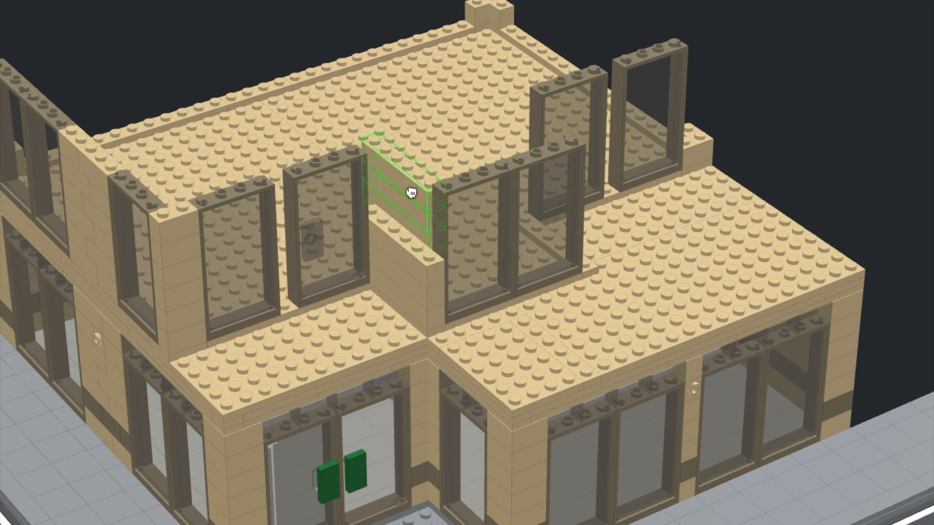
{"action": "left_click", "coordinate": [410, 192]}
{"action": "right_click_drag", "start_coordinate": [608, 209], "coordinate": [380, 175]}
{"action": "left_click", "coordinate": [306, 160]}
{"action": "left_click", "coordinate": [308, 111]}
{"action": "key", "text": "Escape"}
{"action": "mouse_move", "coordinate": [671, 362]}
{"action": "right_mouse_down"}
{"action": "mouse_move", "coordinate": [589, 365]}
{"action": "mouse_move", "coordinate": [771, 470]}
{"action": "right_mouse_up"}
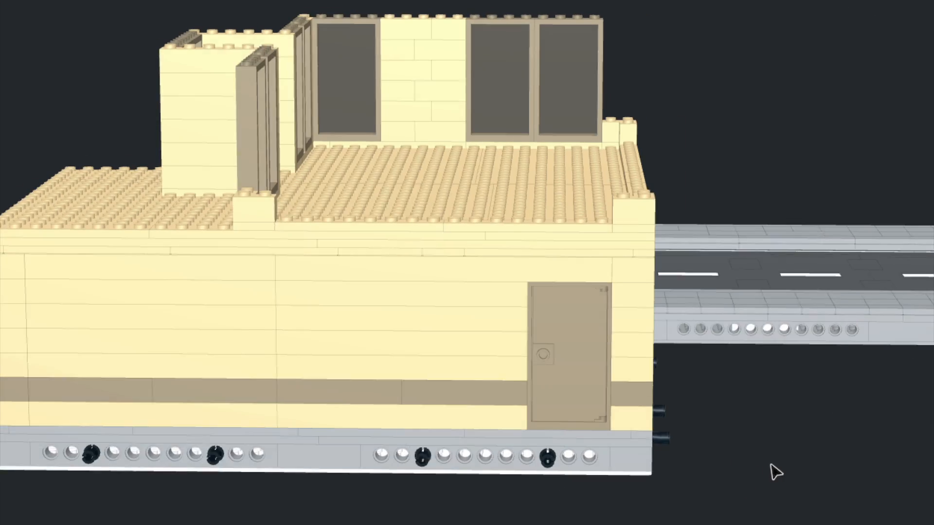
Copy the street wall's windows and brick panel, rotate the copy to face the opposite way, and set it on the upper edge of the door-side wall
{"action": "left_click_drag", "start_coordinate": [634, 7], "coordinate": [339, 91]}
{"action": "left_click", "coordinate": [376, 124], "text": "ctrl"}
{"action": "key", "text": "ctrl+c"}
{"action": "key", "text": "ctrl+v"}
{"action": "key", "text": "Right"}
{"action": "key", "text": "Right"}
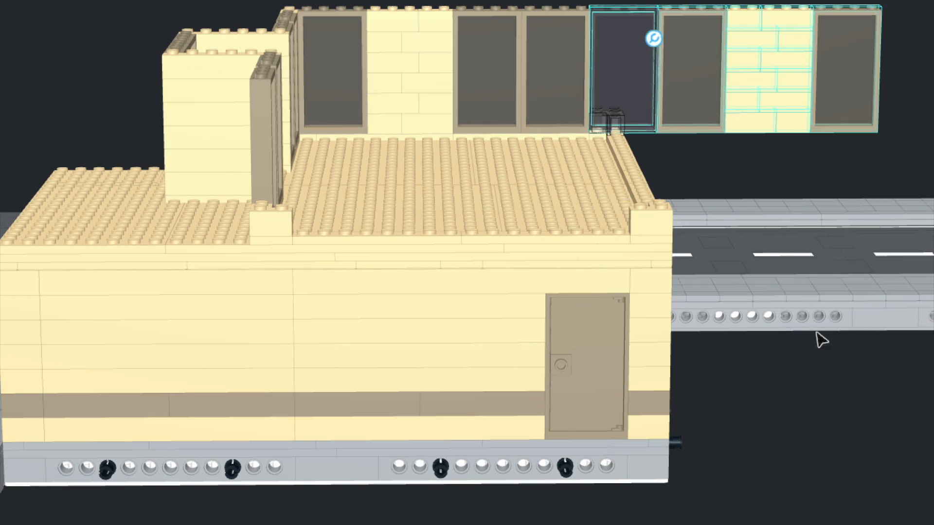
{"action": "left_click_drag", "start_coordinate": [724, 103], "coordinate": [454, 198]}
{"action": "right_click_drag", "start_coordinate": [761, 411], "coordinate": [697, 318]}
{"action": "scroll", "coordinate": [698, 318], "scroll_direction": "down", "scroll_amount": 4}
{"action": "left_click_drag", "start_coordinate": [375, 206], "coordinate": [630, 336]}
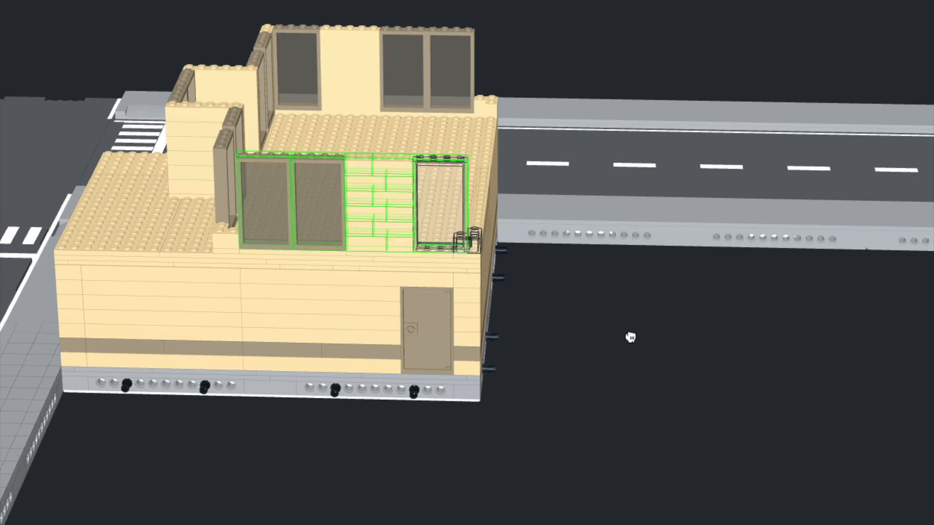
Take the brick panel out of the door-side wall and swap the windows so the double window stands towards the door end
{"action": "left_click", "coordinate": [666, 418]}
{"action": "right_click_drag", "start_coordinate": [666, 418], "coordinate": [671, 464]}
{"action": "scroll", "coordinate": [670, 465], "scroll_direction": "up", "scroll_amount": 2}
{"action": "left_click_drag", "start_coordinate": [617, 389], "coordinate": [421, 270]}
{"action": "left_click_drag", "start_coordinate": [810, 314], "coordinate": [202, 213]}
{"action": "left_click", "coordinate": [734, 321]}
{"action": "right_click_drag", "start_coordinate": [734, 321], "coordinate": [836, 233]}
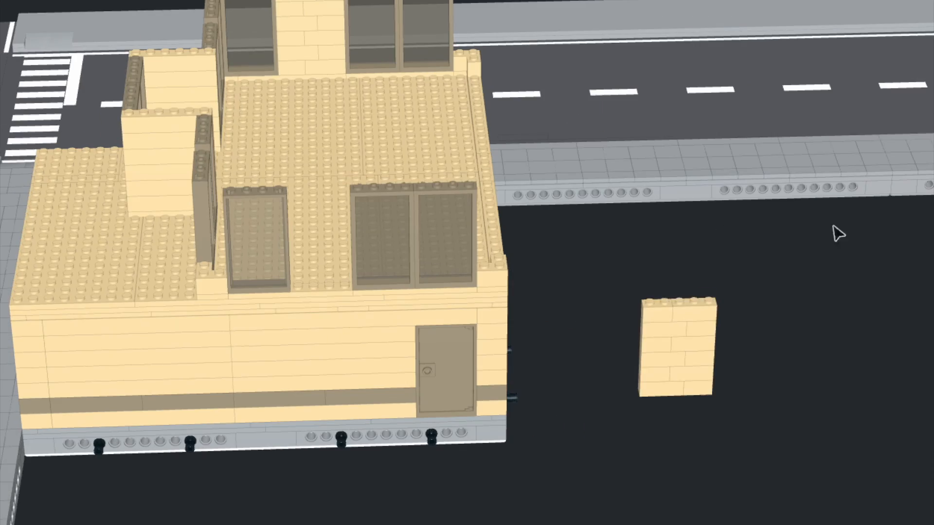
Fit the tan brick panel into the gap between the single and double windows on the door-side wall
{"action": "left_click_drag", "start_coordinate": [700, 380], "coordinate": [337, 274]}
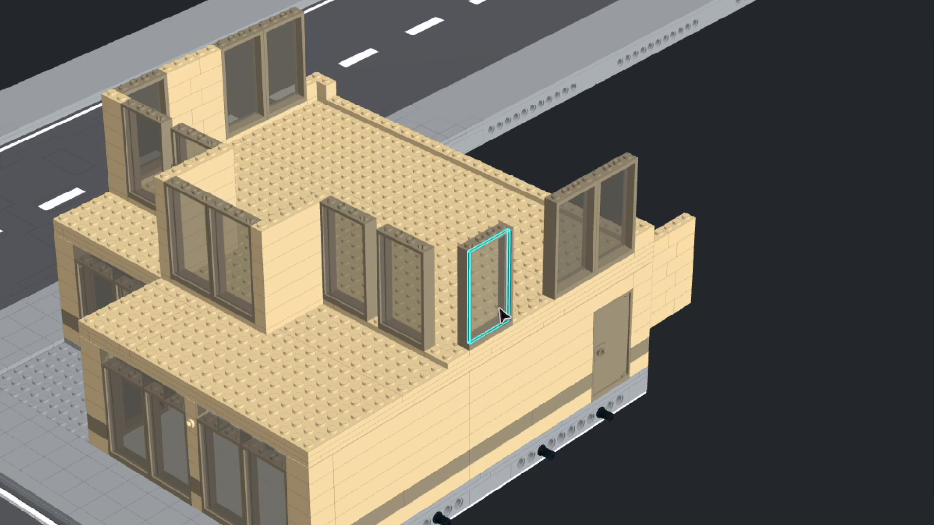
{"action": "left_click_drag", "start_coordinate": [506, 330], "coordinate": [487, 332]}
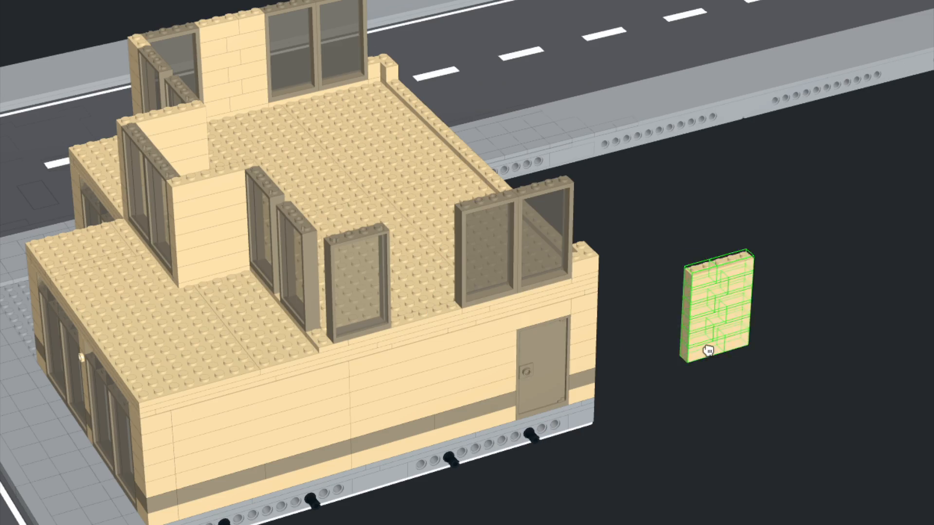
{"action": "left_click_drag", "start_coordinate": [709, 313], "coordinate": [428, 260]}
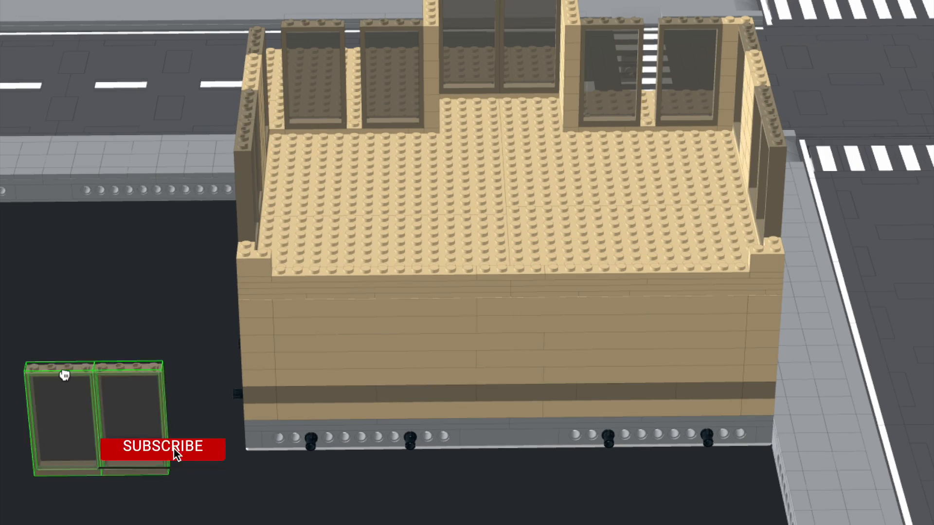
Line the rear wall with copied single and double windows, and fill the gaps and corners with tan brick columns
{"action": "left_click_drag", "start_coordinate": [65, 375], "coordinate": [324, 235]}
{"action": "left_click_drag", "start_coordinate": [102, 419], "coordinate": [417, 218]}
{"action": "left_click", "coordinate": [313, 170], "text": "ctrl"}
{"action": "key", "text": "ctrl+c"}
{"action": "key", "text": "ctrl+v"}
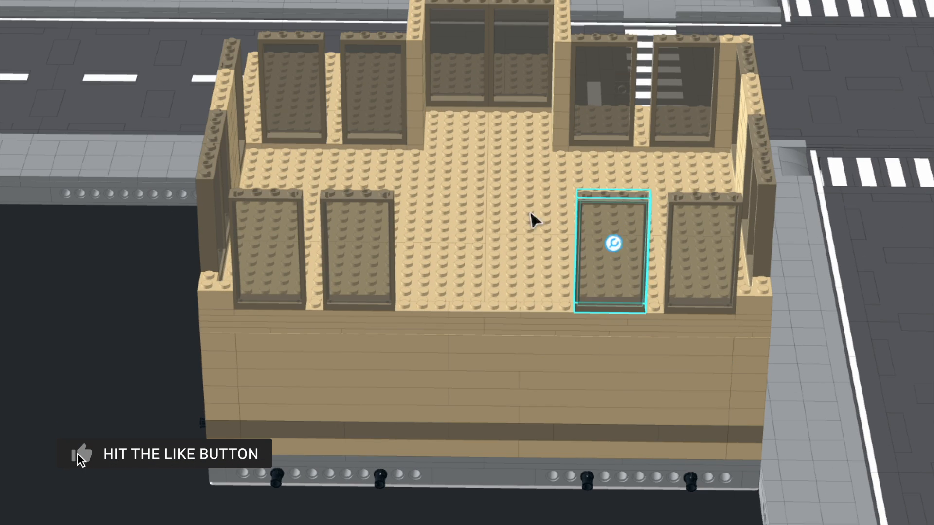
{"action": "left_click_drag", "start_coordinate": [532, 222], "coordinate": [448, 257]}
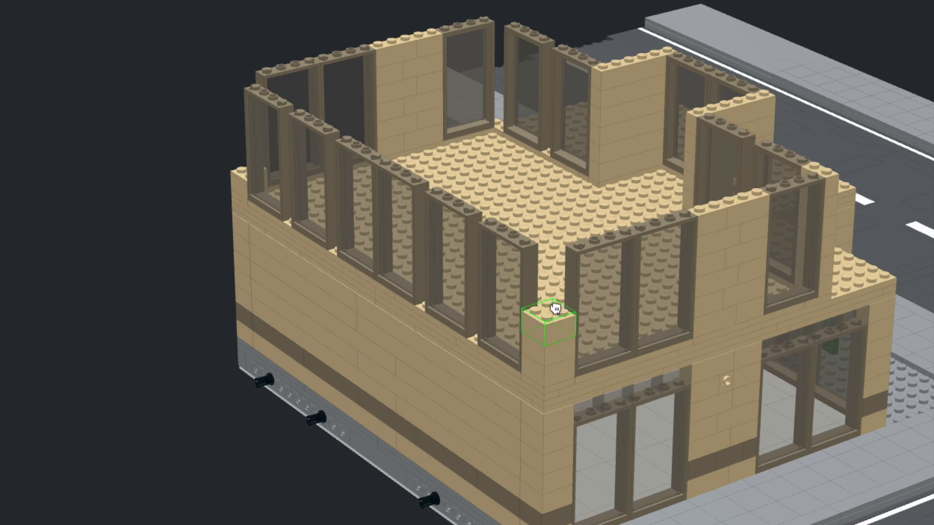
{"action": "left_click", "coordinate": [248, 452]}
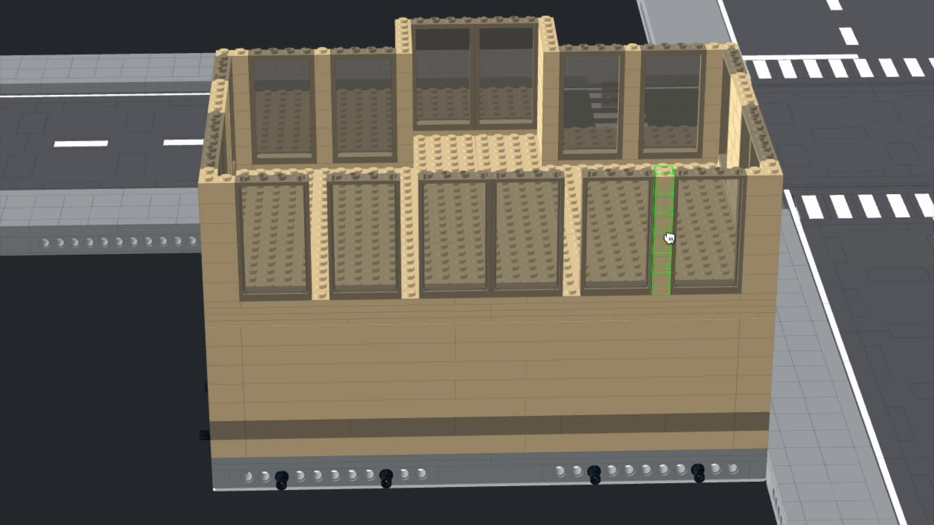
{"action": "left_click", "coordinate": [411, 244]}
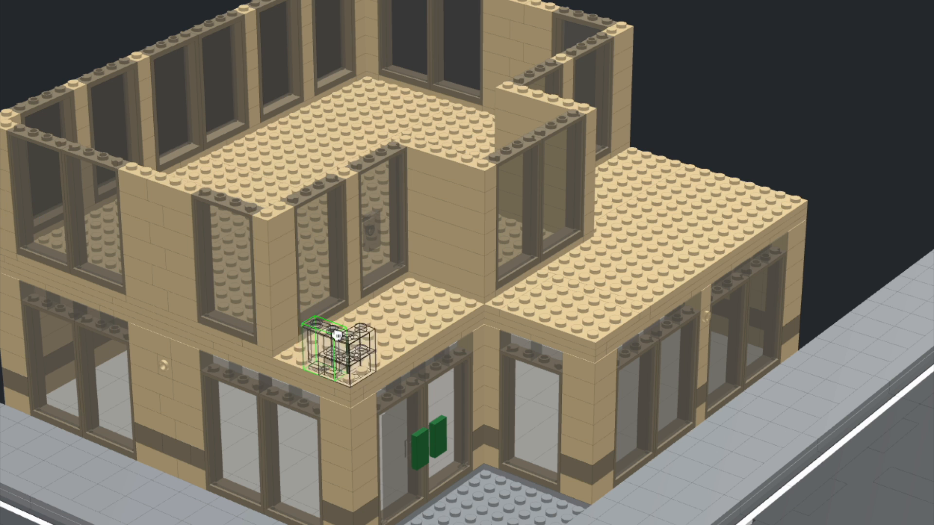
Build a low parapet of transparent bricks with a tan brick corner around the small balcony above the entrance
{"action": "left_click", "coordinate": [292, 335]}
{"action": "left_click", "coordinate": [438, 302]}
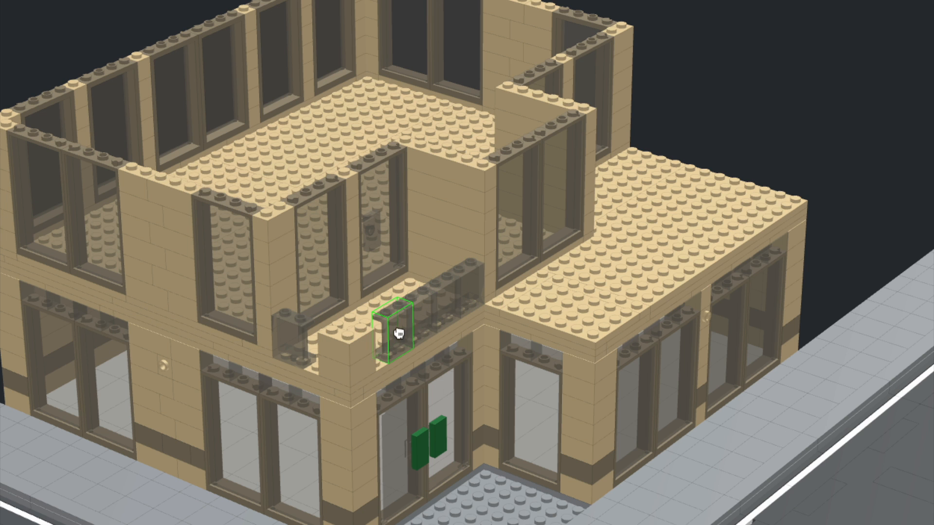
{"action": "left_click", "coordinate": [381, 348]}
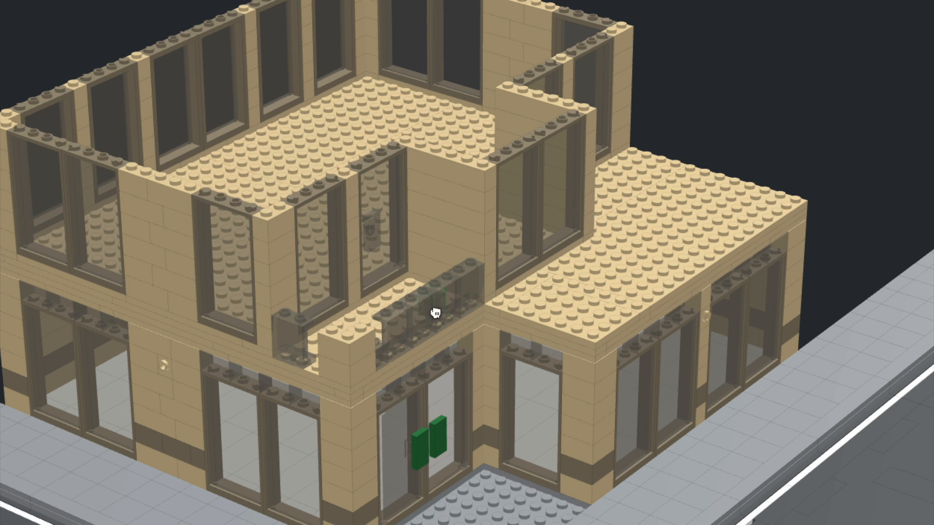
{"action": "left_click", "coordinate": [313, 342]}
Copy the balcony's tan corner brick stack and place it on the terrace corner beside the entrance
{"action": "right_click_drag", "start_coordinate": [287, 377], "coordinate": [740, 177]}
{"action": "left_click", "coordinate": [238, 346]}
{"action": "key", "text": "ctrl+c"}
{"action": "key", "text": "ctrl+v"}
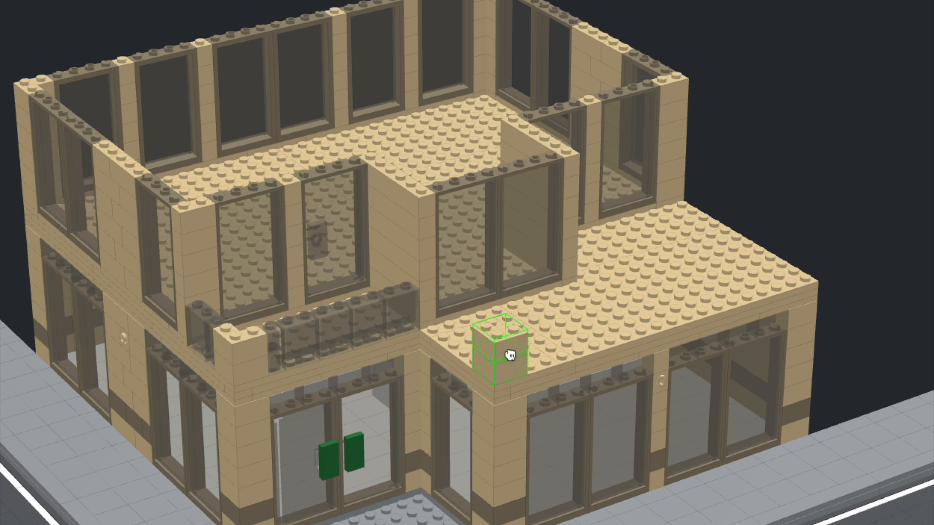
{"action": "left_click", "coordinate": [510, 355]}
{"action": "right_click_drag", "start_coordinate": [895, 275], "coordinate": [846, 283]}
Place rows of transparent bricks along the terrace edges, with tan bricks between the front rows and at the far corner
{"action": "left_click", "coordinate": [527, 338]}
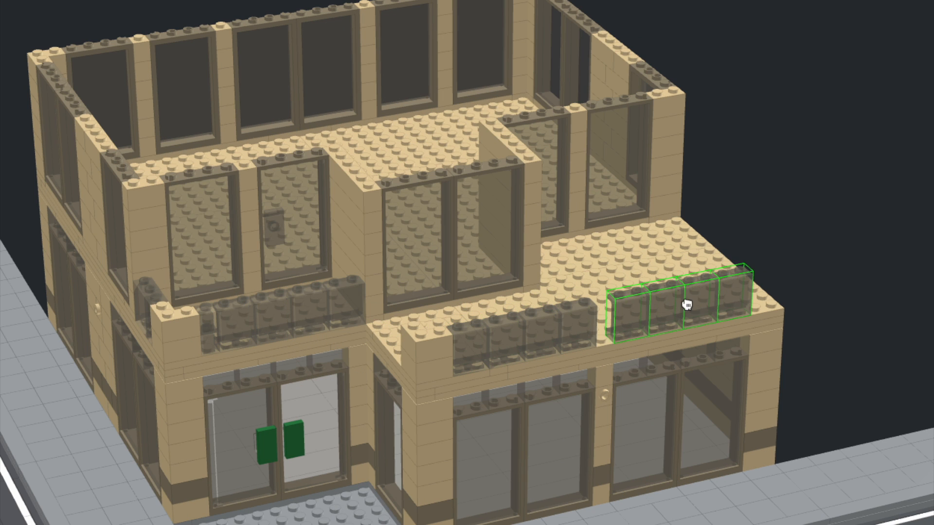
{"action": "left_click", "coordinate": [684, 307]}
{"action": "left_click", "coordinate": [767, 274]}
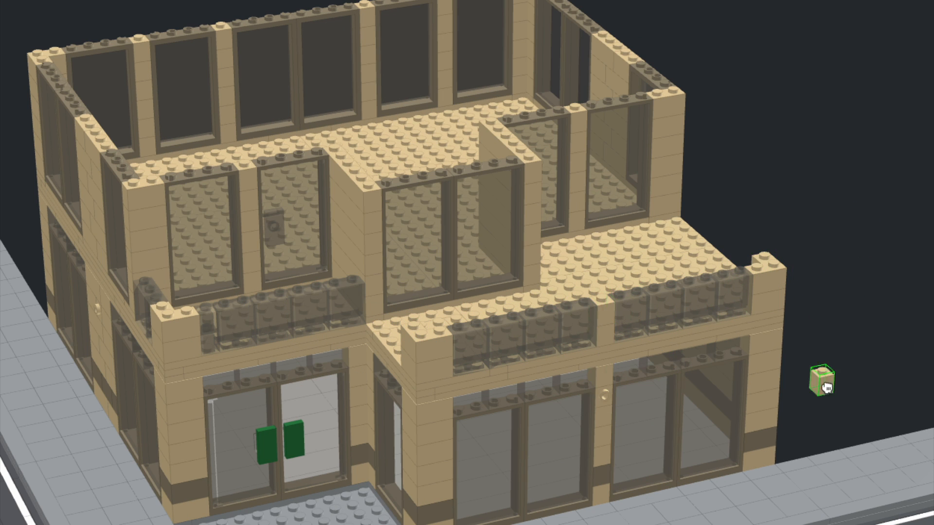
{"action": "right_click_drag", "start_coordinate": [825, 388], "coordinate": [466, 352]}
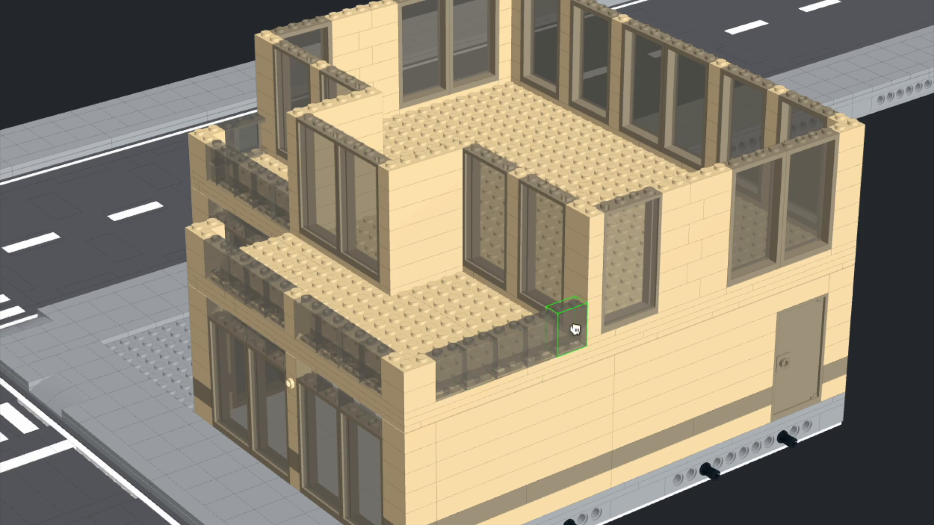
{"action": "right_click_drag", "start_coordinate": [564, 323], "coordinate": [787, 447]}
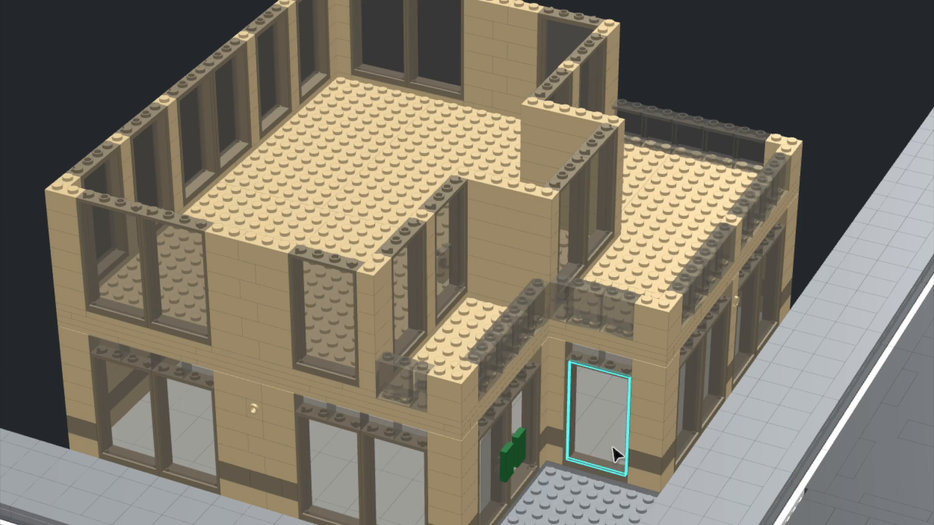
Cap the small balcony's parapet with dark tan tiles
{"action": "right_click_drag", "start_coordinate": [614, 455], "coordinate": [842, 267]}
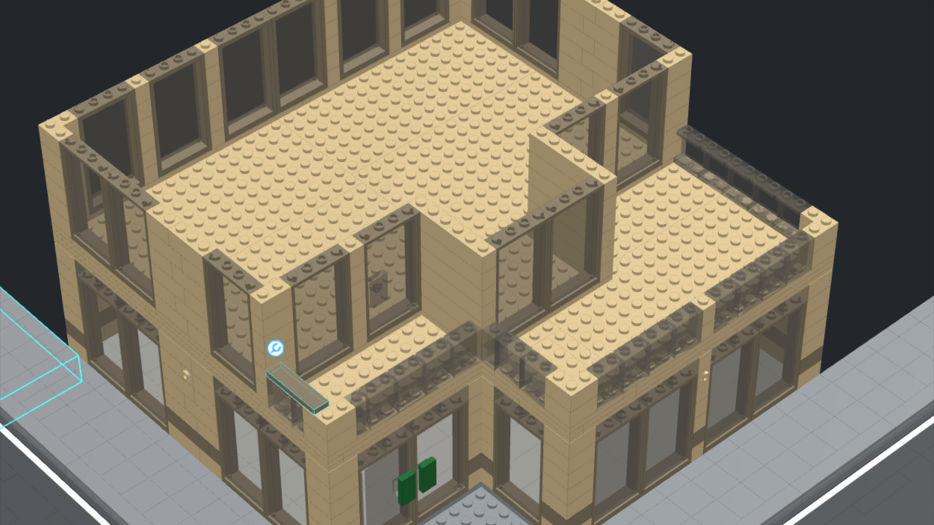
{"action": "left_click", "coordinate": [378, 372]}
{"action": "left_click", "coordinate": [459, 336]}
{"action": "left_click", "coordinate": [422, 354], "text": "shift"}
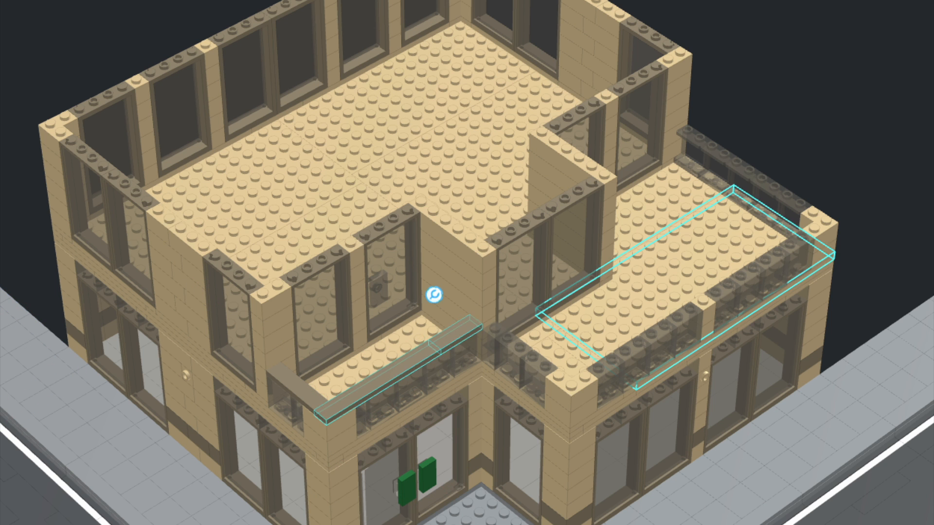
Continue the dark tan capping tiles along the larger terrace's parapet
{"action": "middle_click_drag", "start_coordinate": [608, 292], "coordinate": [514, 271]}
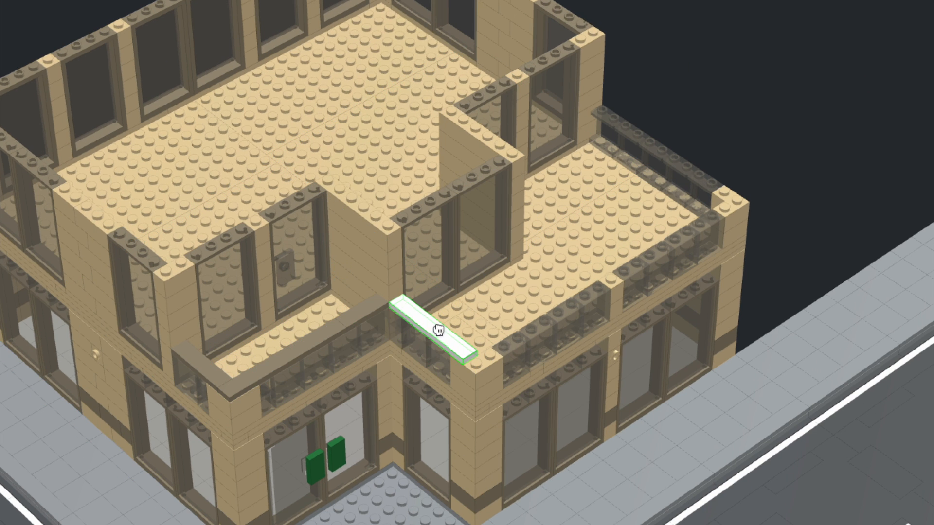
{"action": "left_click", "coordinate": [285, 358]}
{"action": "left_click", "coordinate": [540, 328]}
{"action": "left_click", "coordinate": [540, 327]}
{"action": "left_click", "coordinate": [642, 265]}
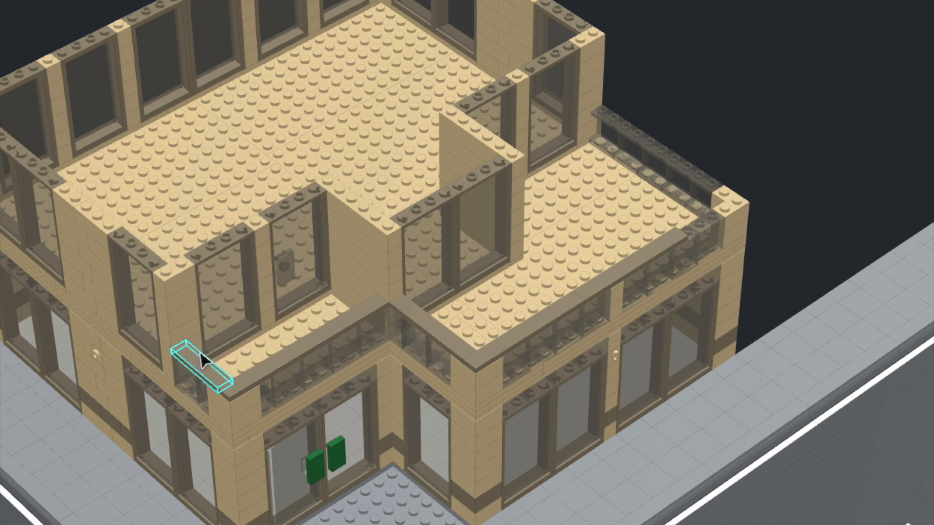
{"action": "left_click", "coordinate": [716, 214]}
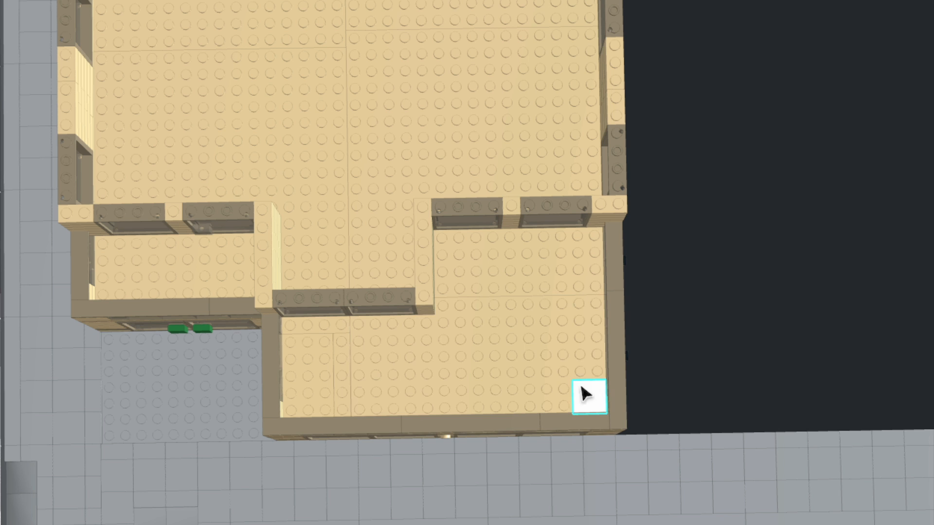
Lay a block of six grey 2x2 tiles in the terrace's outer corner
{"action": "left_click", "coordinate": [558, 400]}
{"action": "left_click", "coordinate": [522, 401]}
{"action": "left_click", "coordinate": [521, 368]}
{"action": "left_click", "coordinate": [557, 367]}
{"action": "left_click", "coordinate": [591, 368]}
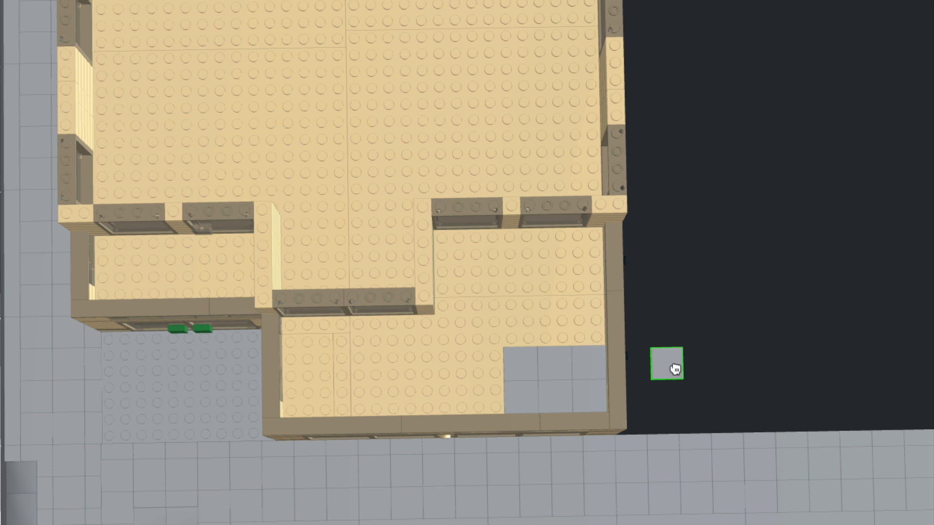
Duplicate groups of grey 2x2 tiles to cover the terrace floor up to the bay and the upper windows
{"action": "left_click", "coordinate": [559, 395], "text": "shift"}
{"action": "left_click", "coordinate": [557, 367], "text": "shift"}
{"action": "key", "text": "c"}
{"action": "left_click", "coordinate": [573, 313]}
{"action": "left_click", "coordinate": [504, 314]}
{"action": "left_click", "coordinate": [469, 384]}
{"action": "left_click", "coordinate": [406, 394]}
{"action": "left_click", "coordinate": [338, 395]}
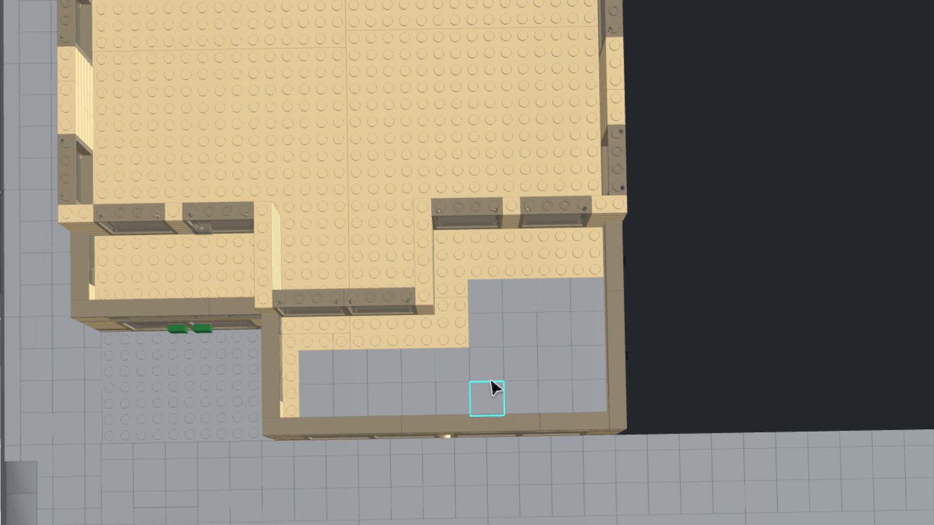
{"action": "left_click", "coordinate": [409, 346]}
{"action": "left_click", "coordinate": [323, 335]}
{"action": "left_click", "coordinate": [459, 270]}
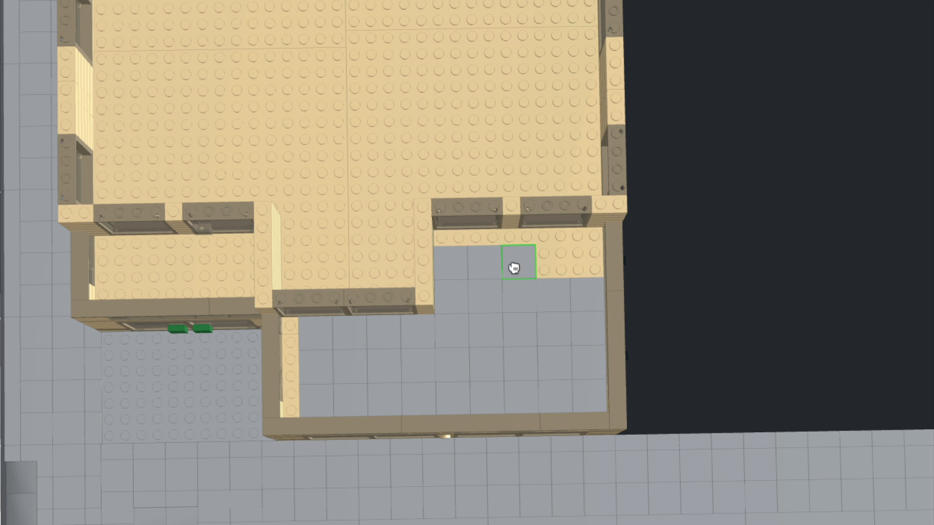
Fill the remaining one-stud-wide strips of the terrace floor with grey 1x2 tiles
{"action": "key", "text": "Right"}
{"action": "left_click", "coordinate": [453, 240]}
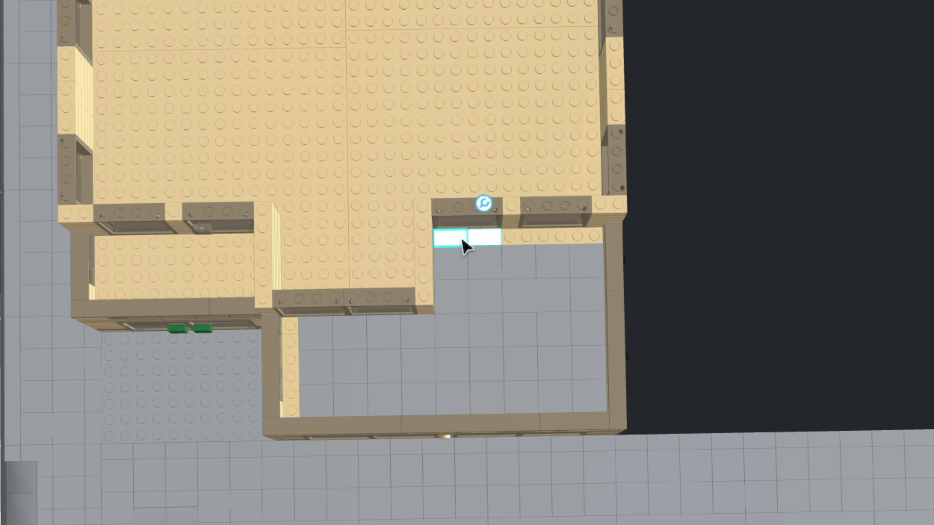
{"action": "left_click", "coordinate": [525, 243]}
{"action": "left_click", "coordinate": [556, 239]}
{"action": "left_click", "coordinate": [586, 239]}
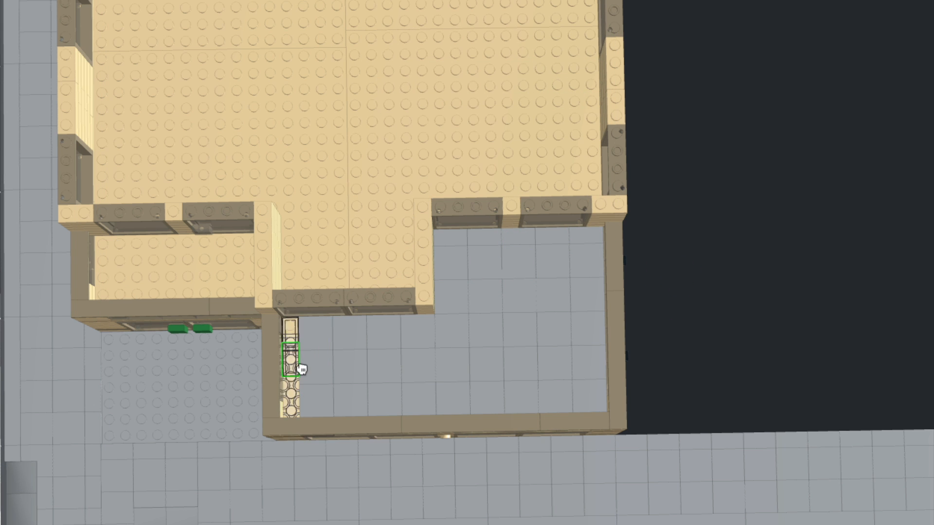
Cover the small balcony's floor above the entrance with grey 2x2 tiles
{"action": "right_click_drag", "start_coordinate": [726, 316], "coordinate": [556, 175]}
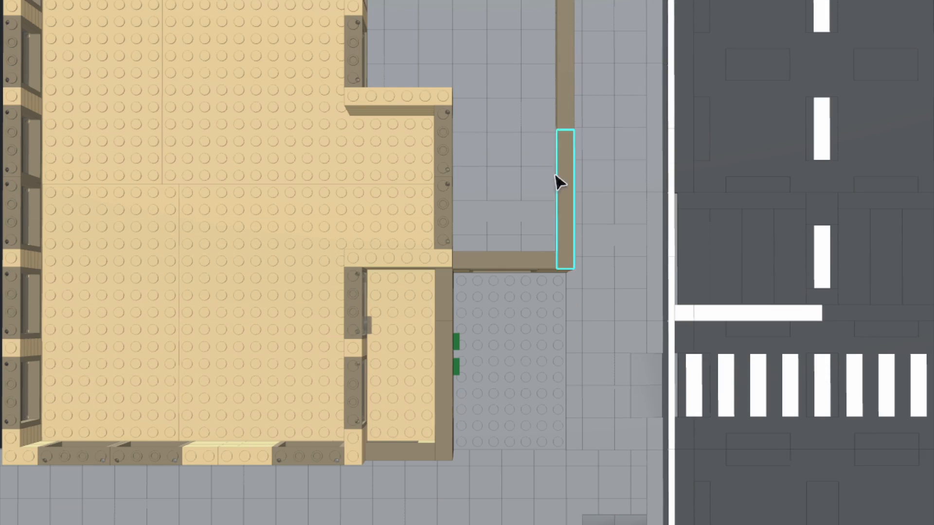
{"action": "left_click", "coordinate": [392, 358]}
{"action": "left_click", "coordinate": [386, 323]}
{"action": "left_click", "coordinate": [419, 322]}
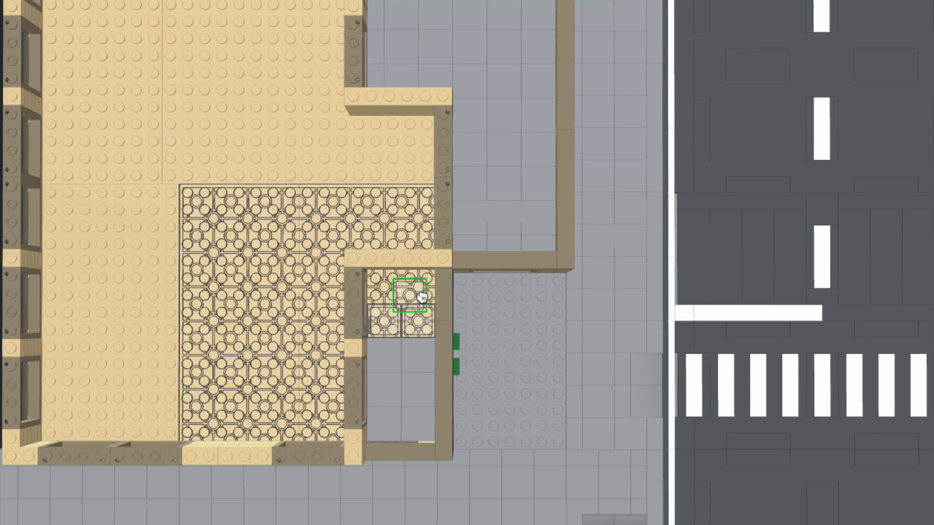
{"action": "left_click", "coordinate": [421, 295]}
{"action": "left_click", "coordinate": [387, 290]}
{"action": "key", "text": "Escape"}
Cover the studded pavement in front of the entrance doors with grey tiles
{"action": "right_click_drag", "start_coordinate": [531, 356], "coordinate": [495, 459]}
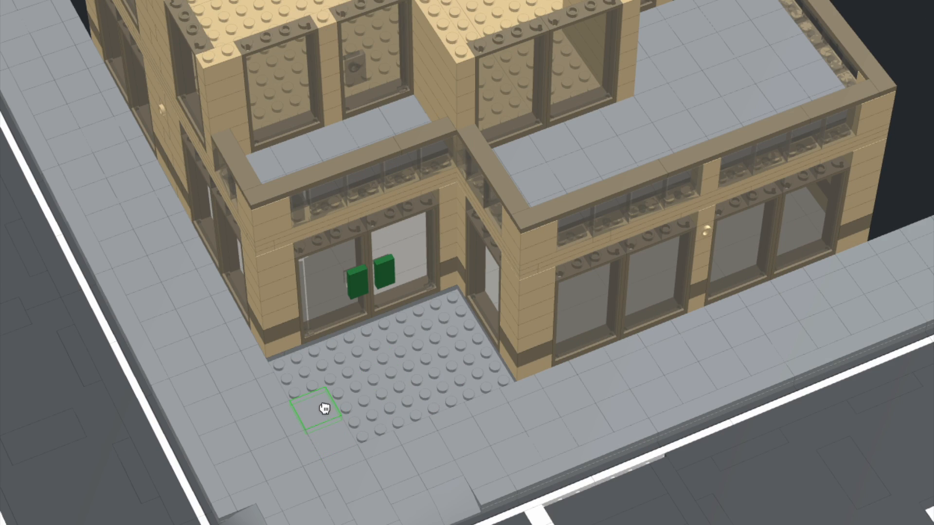
{"action": "left_click", "coordinate": [304, 382]}
{"action": "left_click", "coordinate": [356, 385]}
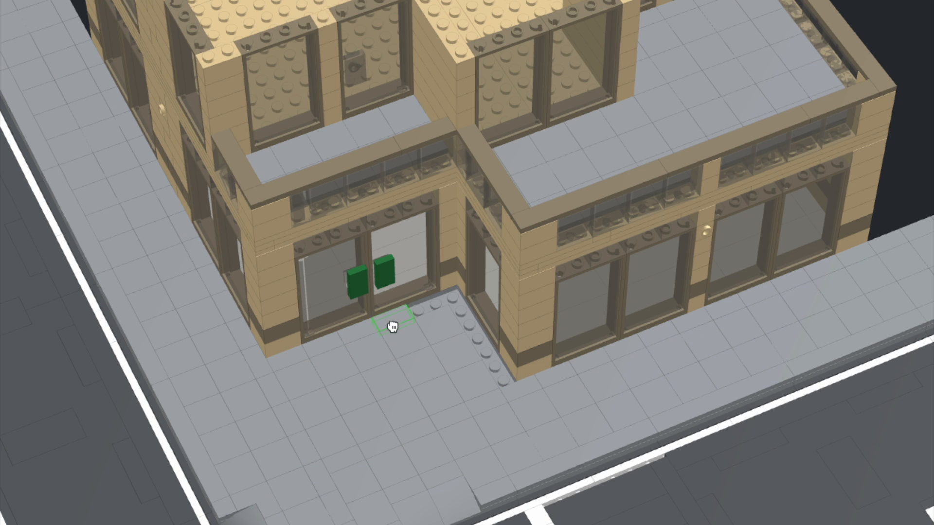
{"action": "left_click", "coordinate": [455, 301]}
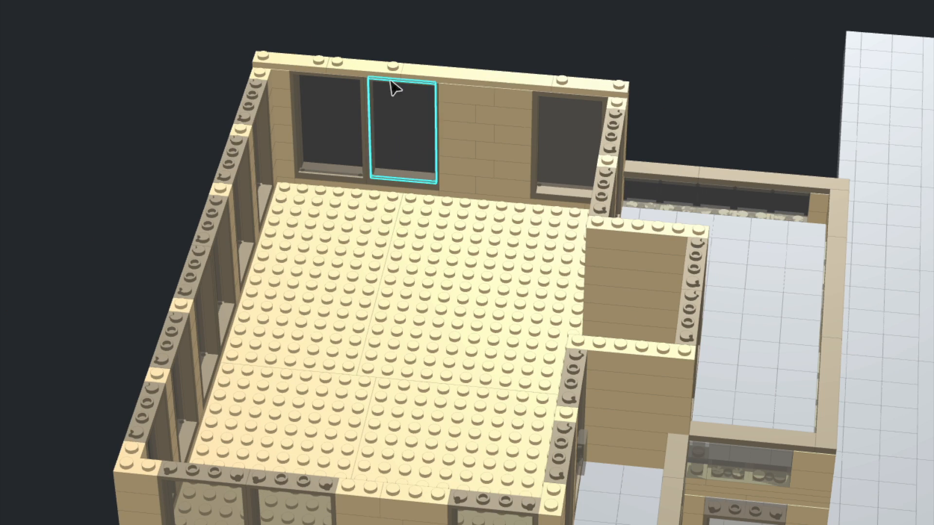
Cap the rear window wall and the window wall beside the terrace with long tan tiles
{"action": "key", "text": "Right"}
{"action": "left_click", "coordinate": [611, 145]}
{"action": "left_click", "coordinate": [246, 111]}
{"action": "left_click", "coordinate": [205, 210]}
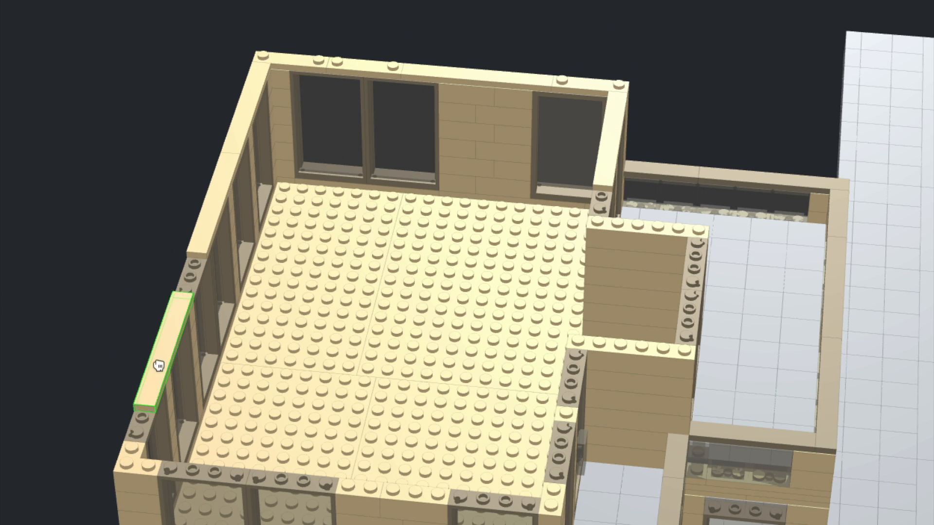
{"action": "left_click", "coordinate": [187, 278]}
Cap the remaining exposed wall tops of the upper floor, including the projecting bay, with long tan tiles
{"action": "left_click", "coordinate": [647, 222]}
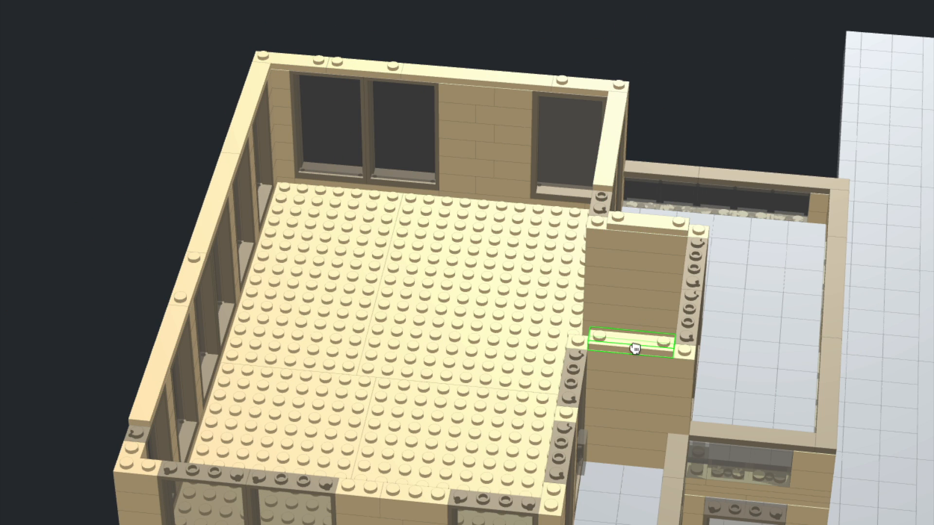
{"action": "key", "text": "Right"}
{"action": "left_click", "coordinate": [177, 466]}
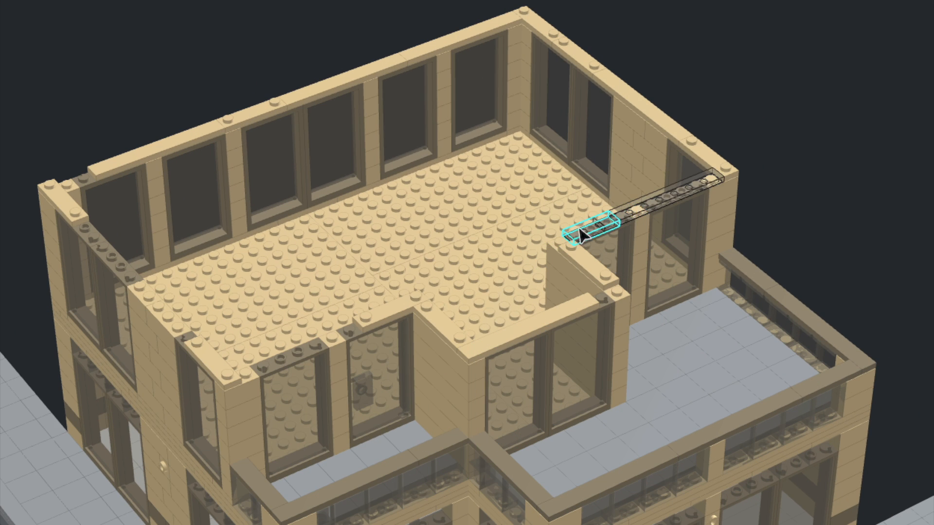
{"action": "left_click", "coordinate": [582, 236]}
{"action": "left_click", "coordinate": [721, 294]}
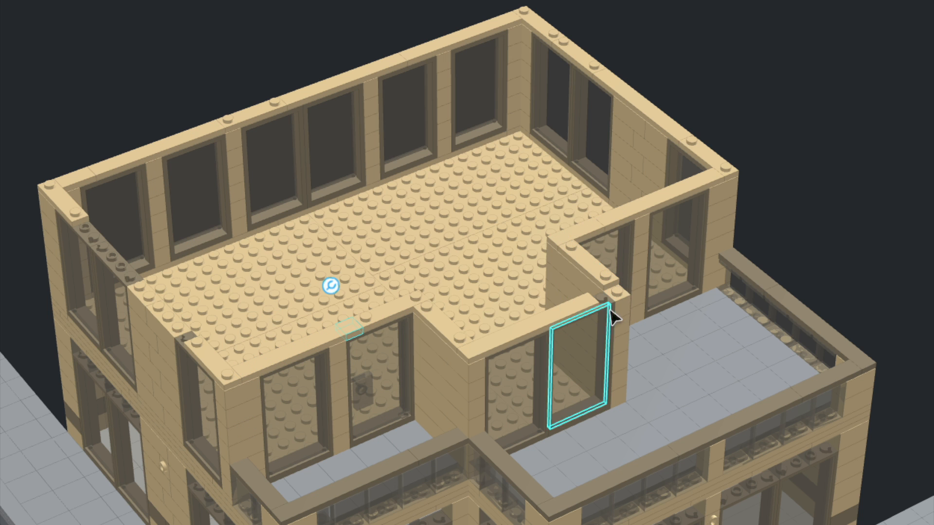
{"action": "left_click", "coordinate": [614, 317]}
{"action": "left_click", "coordinate": [166, 277]}
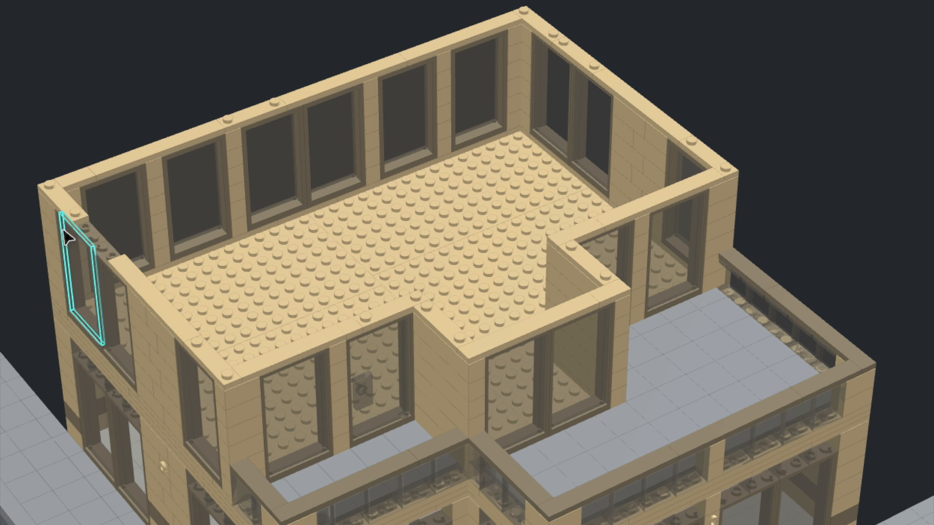
Cover the rear part of the upper floor's rooms with tan 16x16 plates resting on the capped walls
{"action": "right_click_drag", "start_coordinate": [27, 206], "coordinate": [88, 118]}
{"action": "scroll", "coordinate": [87, 118], "scroll_direction": "down", "scroll_amount": 2}
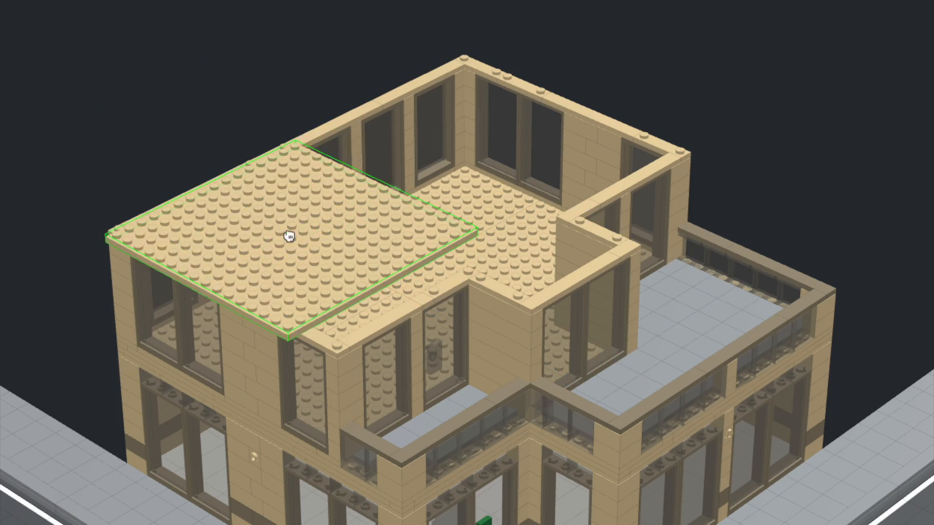
{"action": "left_click", "coordinate": [289, 234]}
{"action": "right_click_drag", "start_coordinate": [267, 228], "coordinate": [19, 218]}
{"action": "left_click", "coordinate": [547, 214]}
{"action": "right_click_drag", "start_coordinate": [691, 263], "coordinate": [754, 53]}
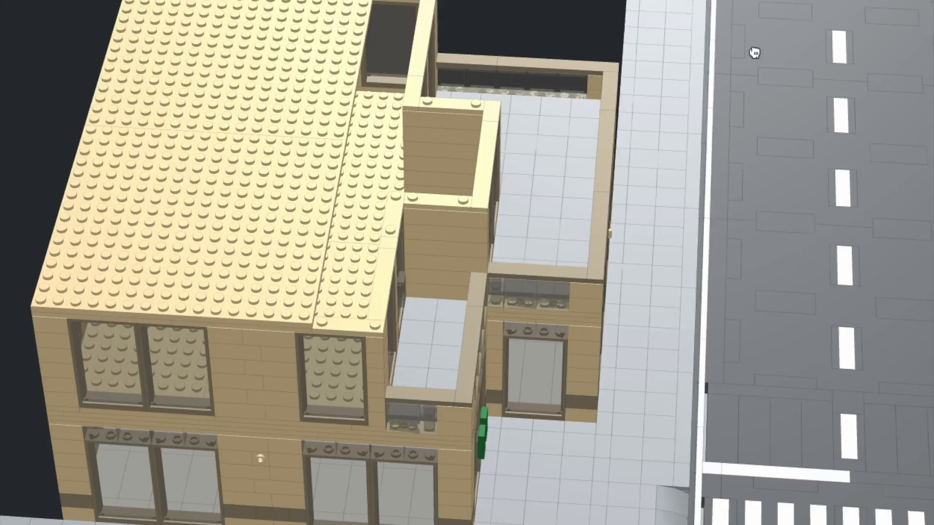
{"action": "middle_click_drag", "start_coordinate": [754, 52], "coordinate": [843, 83]}
Extend the new ceiling over the front rooms and balcony with 8x16 plates and recolour them tan
{"action": "key", "text": "Right"}
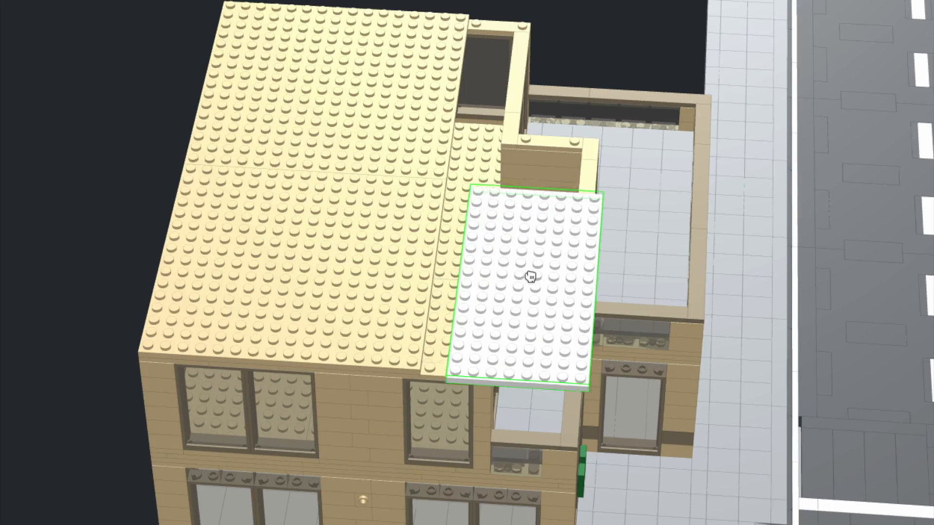
{"action": "left_click", "coordinate": [509, 267]}
{"action": "right_click_drag", "start_coordinate": [509, 268], "coordinate": [272, 263]}
{"action": "left_click", "coordinate": [462, 118]}
{"action": "right_click_drag", "start_coordinate": [510, 194], "coordinate": [709, 194]}
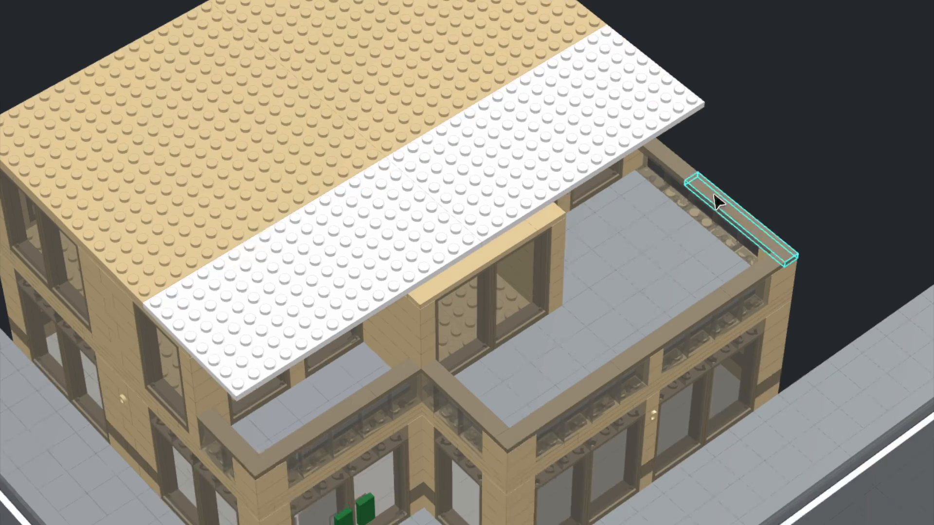
{"action": "mouse_move", "coordinate": [505, 85]}
{"action": "left_mouse_down"}
{"action": "mouse_move", "coordinate": [546, 118]}
{"action": "mouse_move", "coordinate": [517, 87]}
{"action": "left_mouse_up"}
{"action": "right_click_drag", "start_coordinate": [517, 87], "coordinate": [243, 146]}
Place long one-stud-wide pieces along the overhanging front edge above the small balcony
{"action": "key", "text": "Right"}
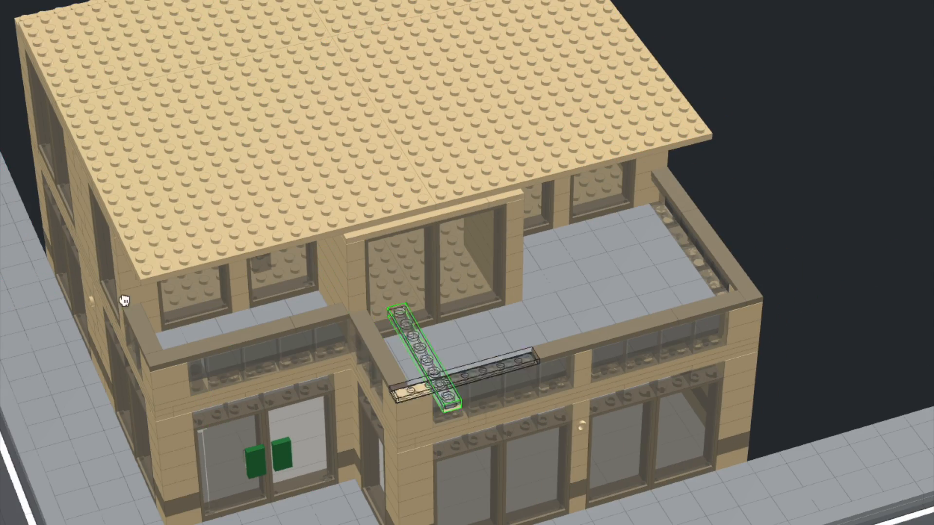
{"action": "left_click", "coordinate": [219, 265]}
{"action": "right_click_drag", "start_coordinate": [200, 358], "coordinate": [340, 326]}
{"action": "left_click", "coordinate": [343, 310]}
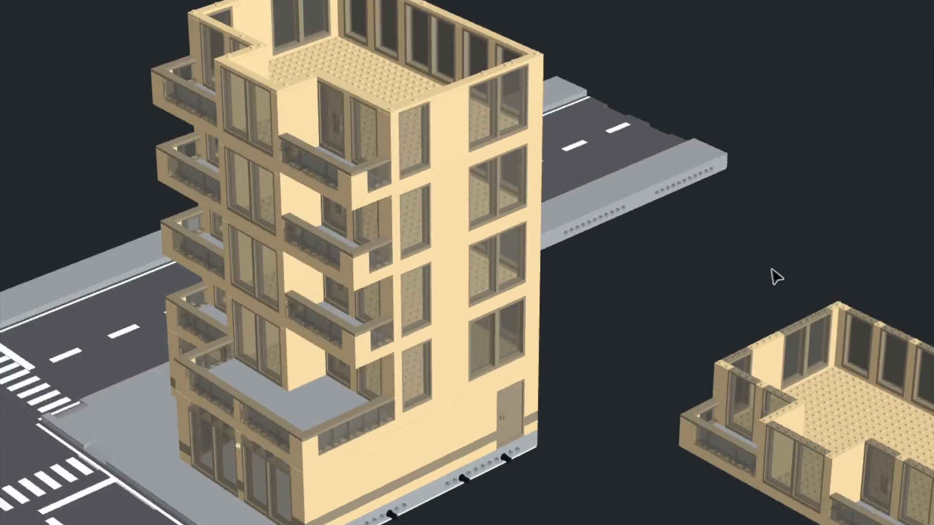
Delete the spare copy of the upper floor standing beside the stacked tower
{"action": "scroll", "coordinate": [778, 272], "scroll_direction": "up", "scroll_amount": 3}
{"action": "right_click_drag", "start_coordinate": [780, 265], "coordinate": [656, 287]}
{"action": "scroll", "coordinate": [793, 268], "scroll_direction": "down", "scroll_amount": 3}
{"action": "left_click_drag", "start_coordinate": [245, 424], "coordinate": [642, 172]}
{"action": "right_click_drag", "start_coordinate": [410, 425], "coordinate": [365, 377]}
{"action": "left_click_drag", "start_coordinate": [391, 26], "coordinate": [673, 90]}
{"action": "key", "text": "Delete"}
Set the tan roof plates on the tower's top storey and delete the leftover pieces beside it
{"action": "scroll", "coordinate": [673, 90], "scroll_direction": "up", "scroll_amount": 3}
{"action": "right_click_drag", "start_coordinate": [673, 91], "coordinate": [784, 145]}
{"action": "scroll", "coordinate": [783, 145], "scroll_direction": "up", "scroll_amount": 1}
{"action": "left_click", "coordinate": [593, 223]}
{"action": "right_click_drag", "start_coordinate": [797, 177], "coordinate": [792, 143]}
{"action": "scroll", "coordinate": [793, 142], "scroll_direction": "down", "scroll_amount": 2}
{"action": "left_click_drag", "start_coordinate": [750, 25], "coordinate": [201, 80]}
{"action": "key", "text": "Delete"}
{"action": "scroll", "coordinate": [202, 80], "scroll_direction": "up", "scroll_amount": 1}
{"action": "right_click_drag", "start_coordinate": [201, 80], "coordinate": [311, 161]}
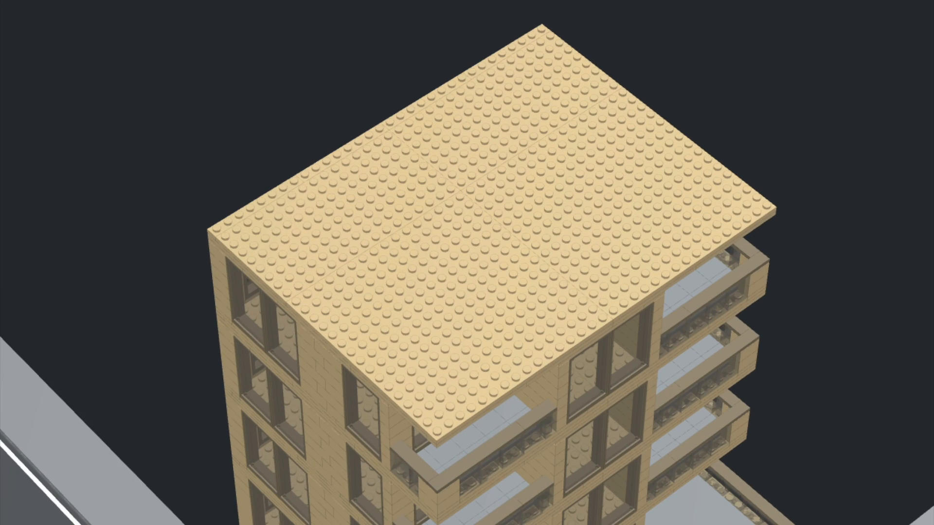
Line the roof edge opposite the balconies with 2x6 bricks and make them tan
{"action": "left_click", "coordinate": [249, 203]}
{"action": "right_click_drag", "start_coordinate": [418, 234], "coordinate": [349, 216]}
{"action": "left_click", "coordinate": [292, 108]}
{"action": "left_click", "coordinate": [373, 93]}
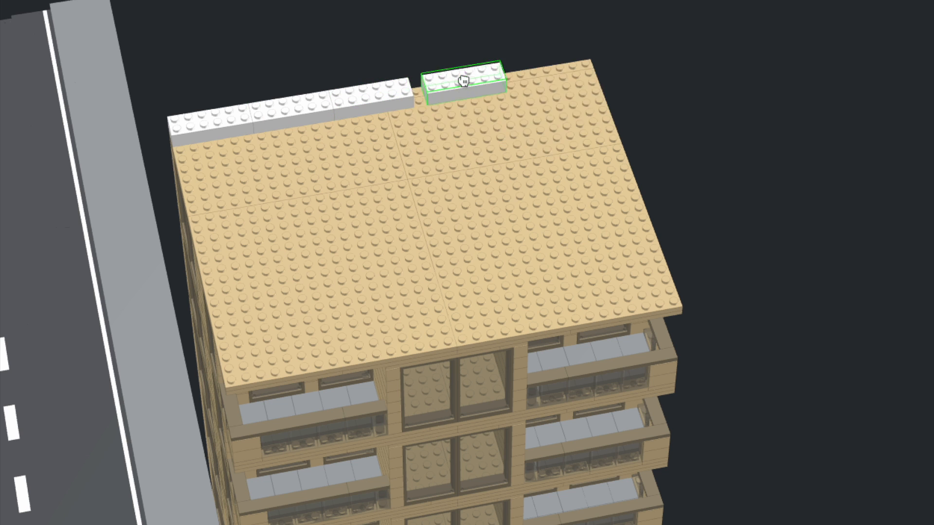
{"action": "left_click", "coordinate": [534, 73]}
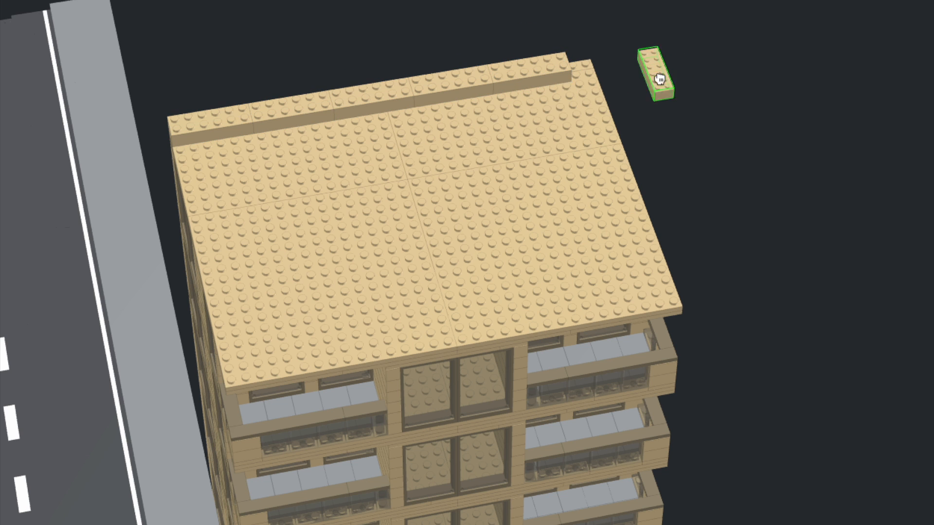
Continue the roof parapet with tan 2x6 bricks along one side edge and the balcony-side edge
{"action": "left_click", "coordinate": [593, 80]}
{"action": "left_click", "coordinate": [660, 260]}
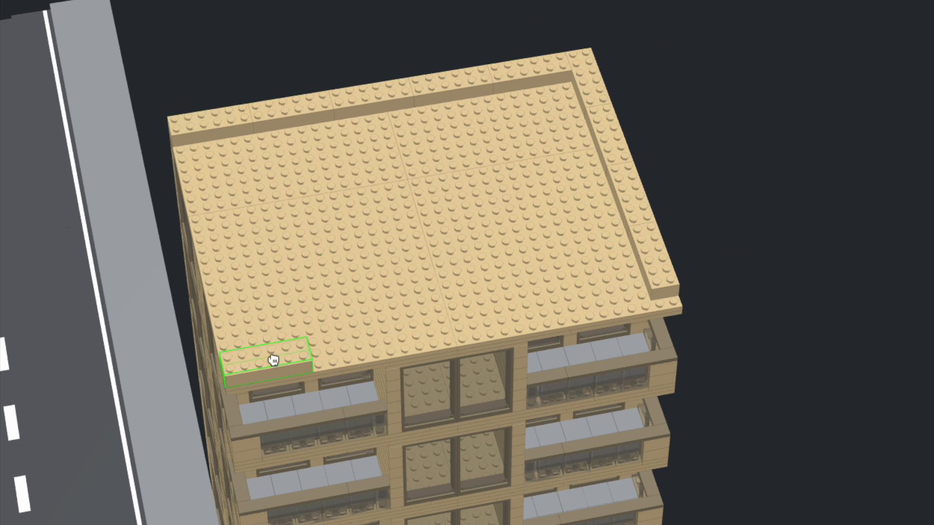
{"action": "right_click_drag", "start_coordinate": [535, 321], "coordinate": [457, 401]}
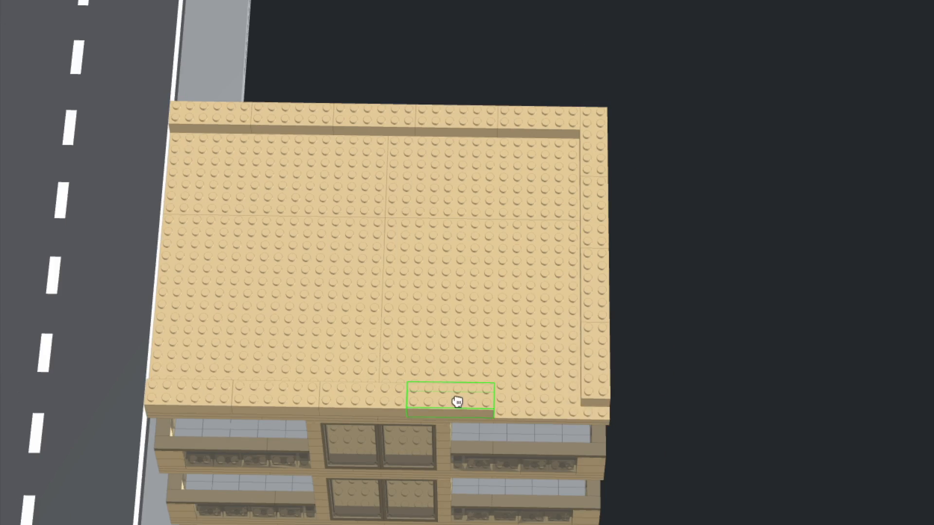
{"action": "left_click", "coordinate": [457, 400]}
{"action": "left_click", "coordinate": [538, 404]}
Close the parapet's first course with tan bricks along the remaining side edge of the roof
{"action": "right_click_drag", "start_coordinate": [539, 403], "coordinate": [769, 389]}
{"action": "left_click", "coordinate": [303, 295]}
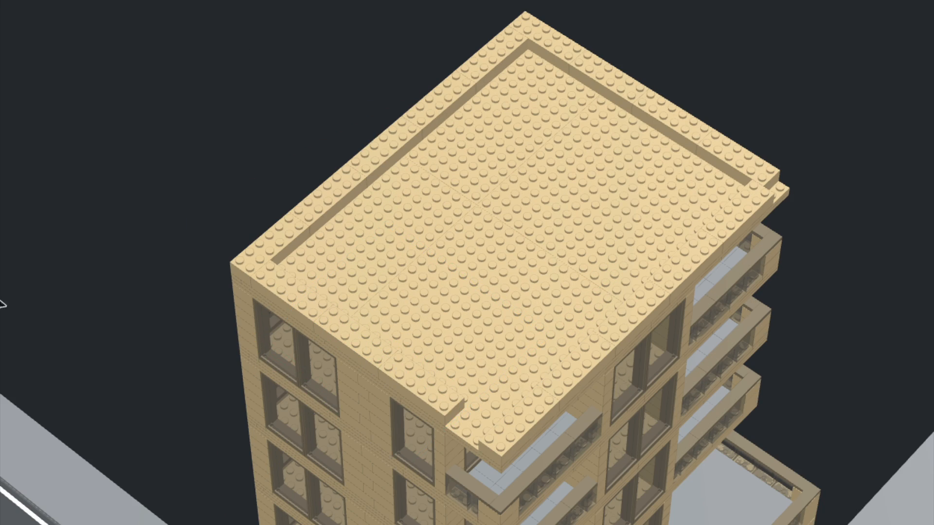
{"action": "right_click_drag", "start_coordinate": [469, 428], "coordinate": [694, 346]}
{"action": "left_click", "coordinate": [725, 341]}
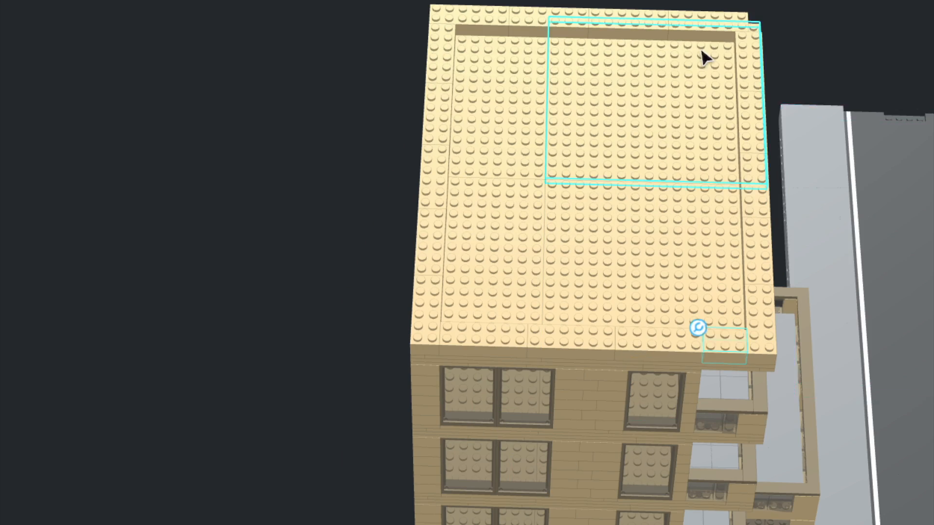
Duplicate the ring of parapet bricks and stack it on top as a second course
{"action": "right_click_drag", "start_coordinate": [702, 56], "coordinate": [340, 63]}
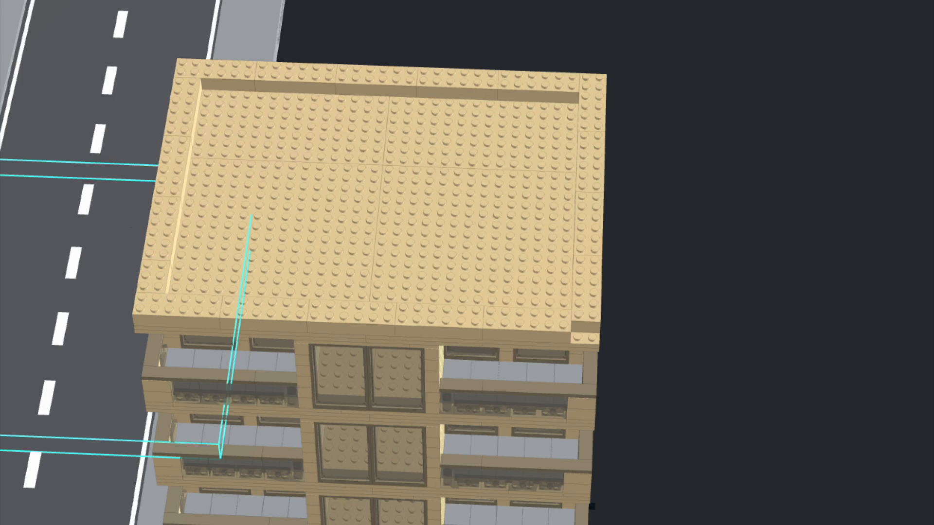
{"action": "left_click", "coordinate": [781, 228]}
{"action": "right_click_drag", "start_coordinate": [781, 228], "coordinate": [784, 189]}
{"action": "scroll", "coordinate": [784, 189], "scroll_direction": "down", "scroll_amount": 5}
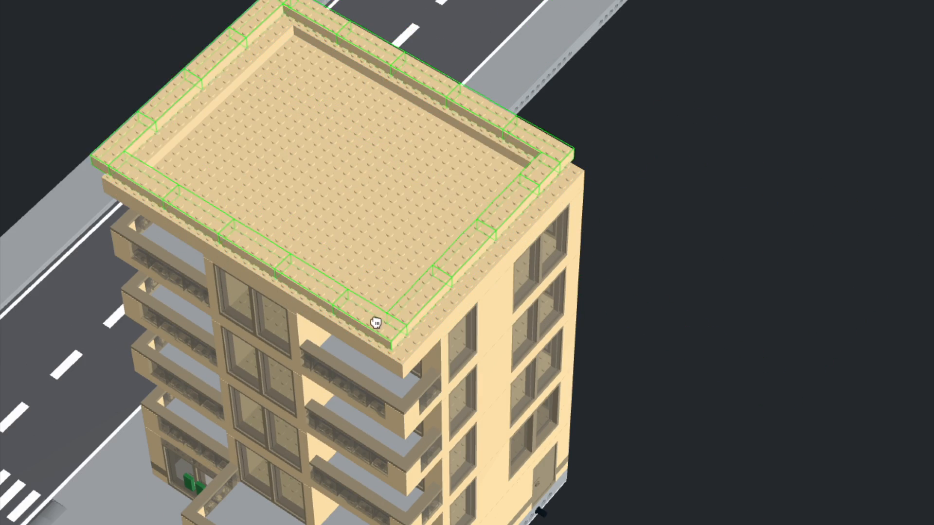
{"action": "left_click", "coordinate": [377, 323]}
{"action": "right_click_drag", "start_coordinate": [686, 437], "coordinate": [798, 351]}
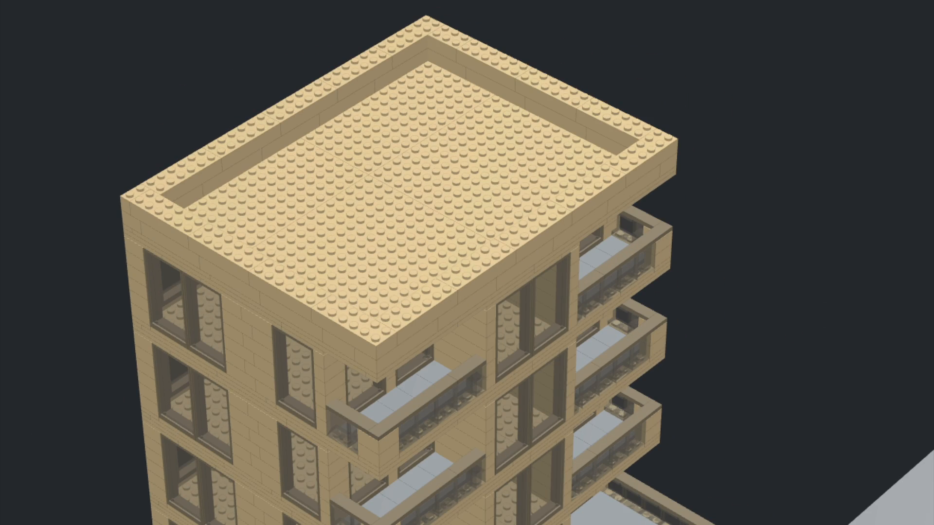
Cap the balcony-side edge of the roof parapet with a row of dark tan 2x4 tiles
{"action": "scroll", "coordinate": [124, 319], "scroll_direction": "down", "scroll_amount": 1}
{"action": "left_click", "coordinate": [2, 270]}
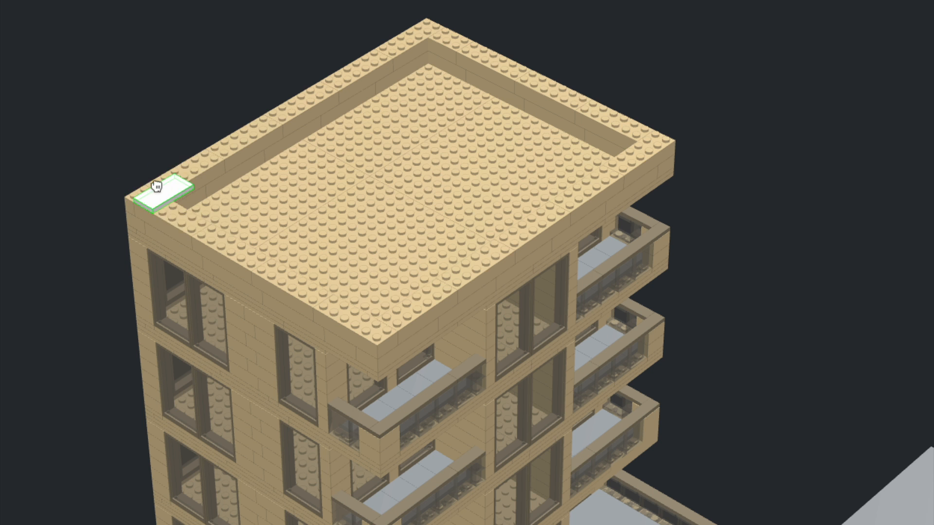
{"action": "right_click_drag", "start_coordinate": [391, 319], "coordinate": [96, 263]}
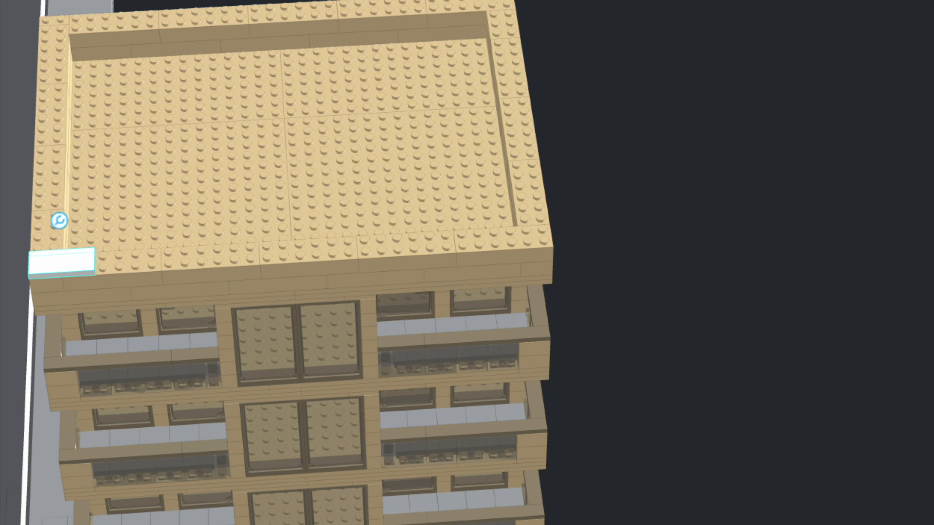
{"action": "left_click", "coordinate": [128, 260]}
{"action": "left_click", "coordinate": [195, 256]}
{"action": "left_click", "coordinate": [260, 254]}
{"action": "left_click", "coordinate": [520, 239]}
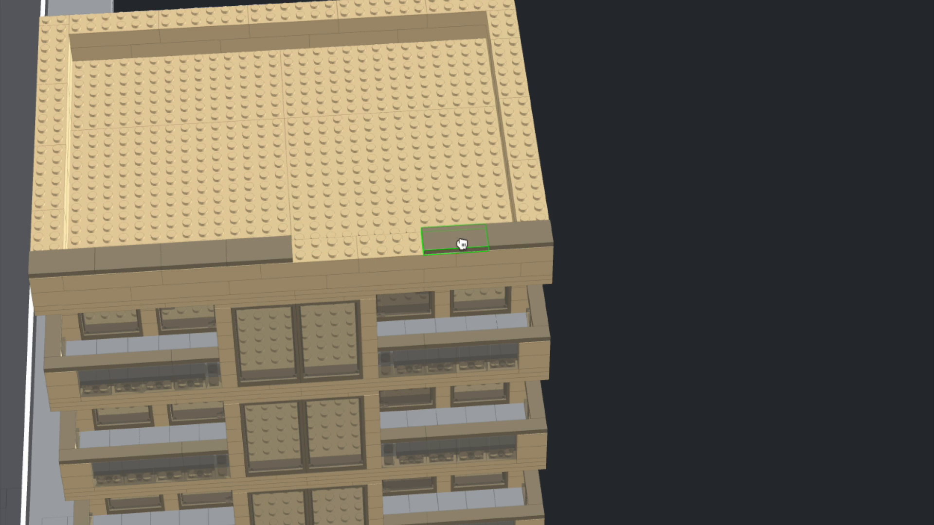
{"action": "left_click", "coordinate": [460, 244]}
{"action": "left_click", "coordinate": [392, 249]}
{"action": "left_click", "coordinate": [334, 254]}
Copy the row of dark tan tiles onto the opposite edge of the roof parapet
{"action": "right_click_drag", "start_coordinate": [640, 262], "coordinate": [700, 269]}
{"action": "left_click", "coordinate": [693, 165]}
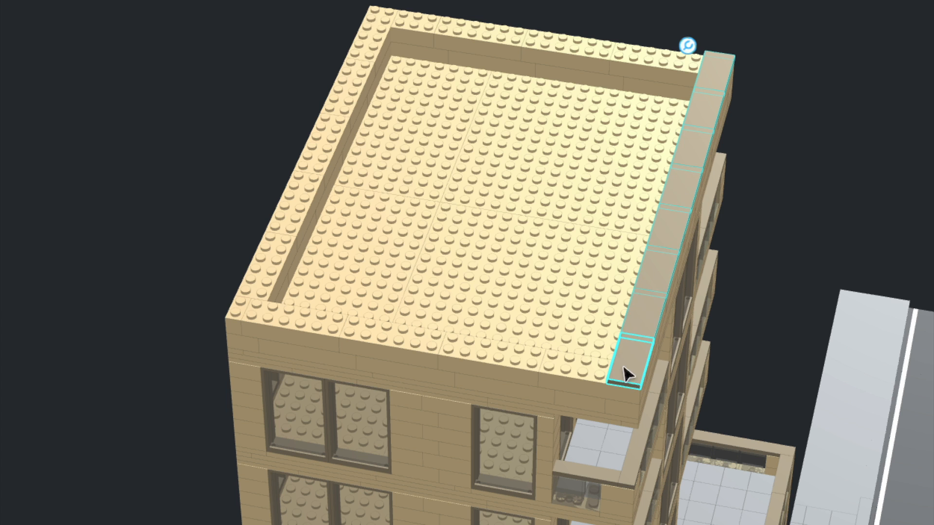
{"action": "key", "text": "ctrl+c"}
{"action": "key", "text": "ctrl+v"}
{"action": "left_click", "coordinate": [307, 163]}
{"action": "key", "text": "Escape"}
Cap the two shorter side edges of the roof parapet with dark tan 2x4 tiles
{"action": "right_click_drag", "start_coordinate": [195, 232], "coordinate": [228, 232]}
{"action": "left_click", "coordinate": [344, 318]}
{"action": "key", "text": "Right"}
{"action": "left_click", "coordinate": [397, 334]}
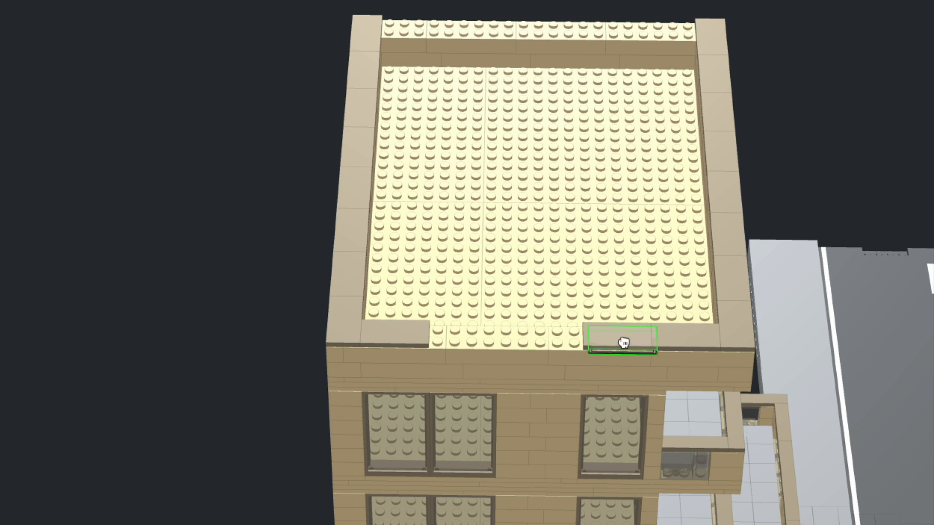
{"action": "left_click", "coordinate": [411, 28]}
{"action": "left_click", "coordinate": [471, 27]}
{"action": "left_click", "coordinate": [530, 28]}
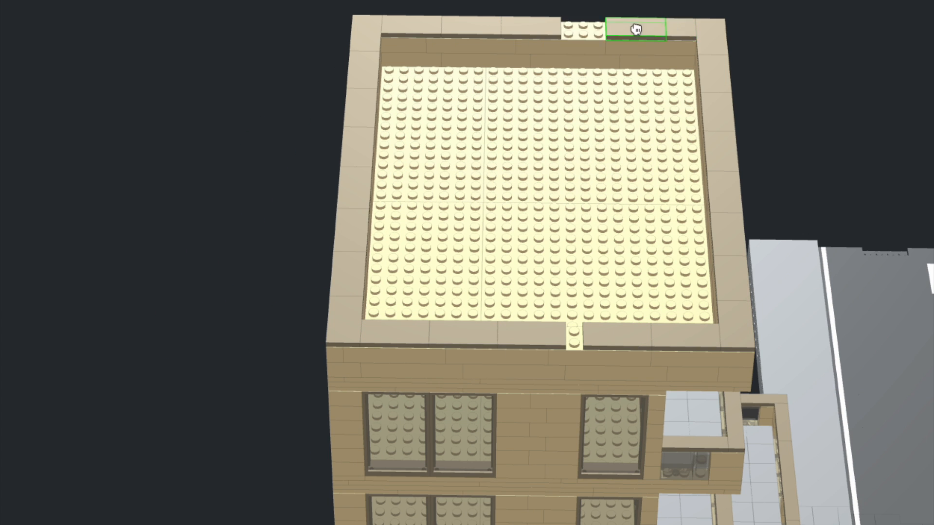
Fill the one-stud gaps in both side edges of the parapet cap with 1x2 tiles
{"action": "right_click_drag", "start_coordinate": [276, 252], "coordinate": [209, 233]}
{"action": "scroll", "coordinate": [292, 253], "scroll_direction": "down", "scroll_amount": 3}
{"action": "left_click", "coordinate": [565, 479]}
{"action": "key", "text": "ctrl+c"}
{"action": "key", "text": "ctrl+v"}
{"action": "scroll", "coordinate": [542, 156], "scroll_direction": "up", "scroll_amount": 2}
{"action": "left_click", "coordinate": [553, 128]}
{"action": "left_click", "coordinate": [243, 317]}
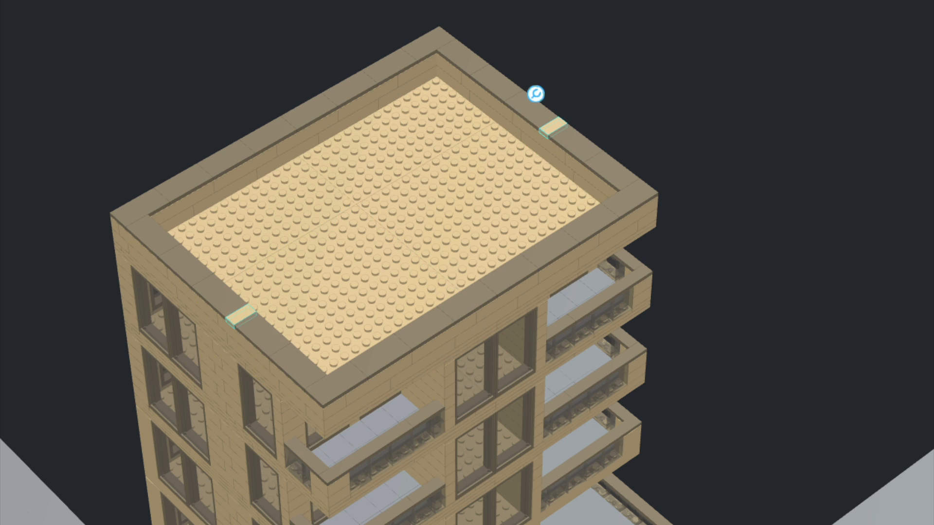
Lay a dark grey 16x16 plate on the roof surface inside the parapet
{"action": "right_click_drag", "start_coordinate": [759, 162], "coordinate": [786, 180]}
{"action": "left_click", "coordinate": [323, 285]}
{"action": "key", "text": "ctrl+c"}
{"action": "key", "text": "ctrl+v"}
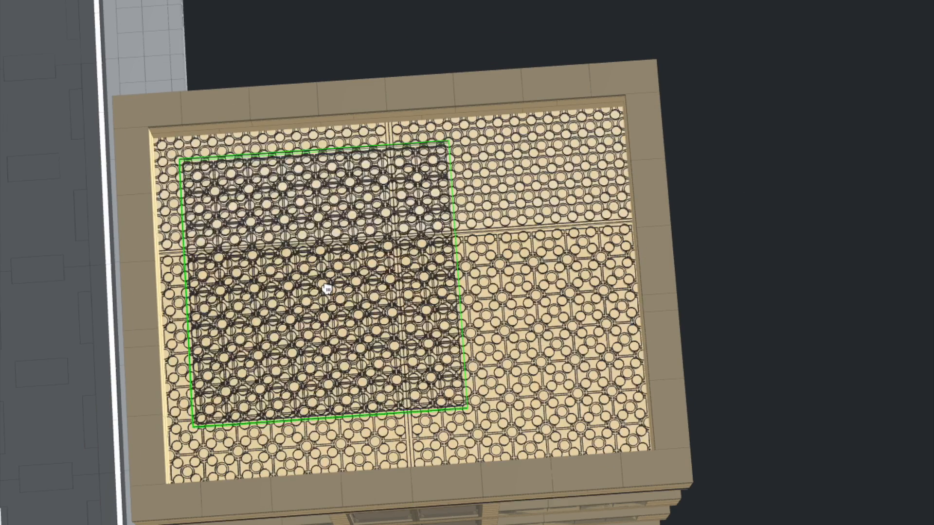
{"action": "right_click_drag", "start_coordinate": [849, 185], "coordinate": [734, 315]}
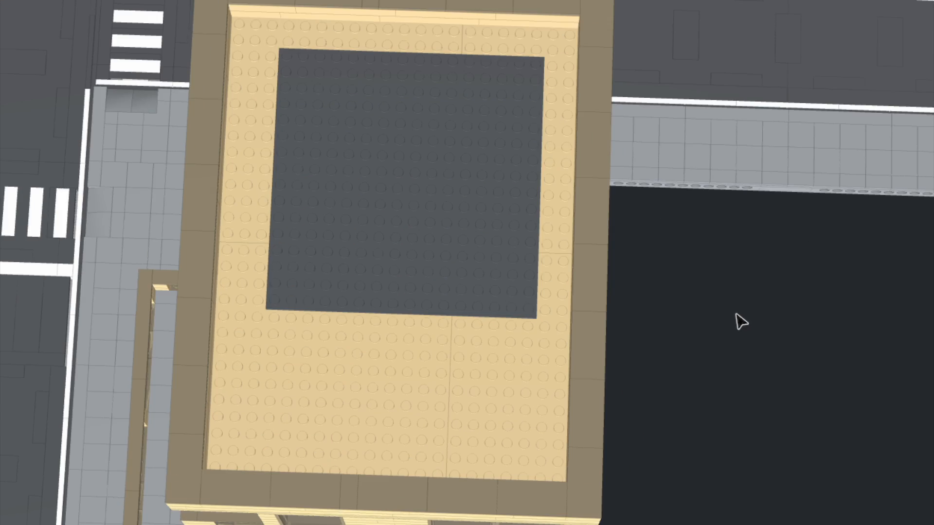
{"action": "middle_click_drag", "start_coordinate": [734, 314], "coordinate": [759, 423]}
{"action": "key", "text": "w"}
{"action": "key", "text": "d"}
{"action": "right_click_drag", "start_coordinate": [759, 424], "coordinate": [765, 366]}
Extend the dark grey roof covering with an 8x16 plate next to the 16x16 plate
{"action": "key", "text": "c"}
{"action": "left_click", "coordinate": [561, 458]}
{"action": "key", "text": "Left"}
{"action": "left_click", "coordinate": [444, 433]}
{"action": "key", "text": "Escape"}
{"action": "right_click_drag", "start_coordinate": [809, 440], "coordinate": [802, 421]}
{"action": "left_click", "coordinate": [447, 319]}
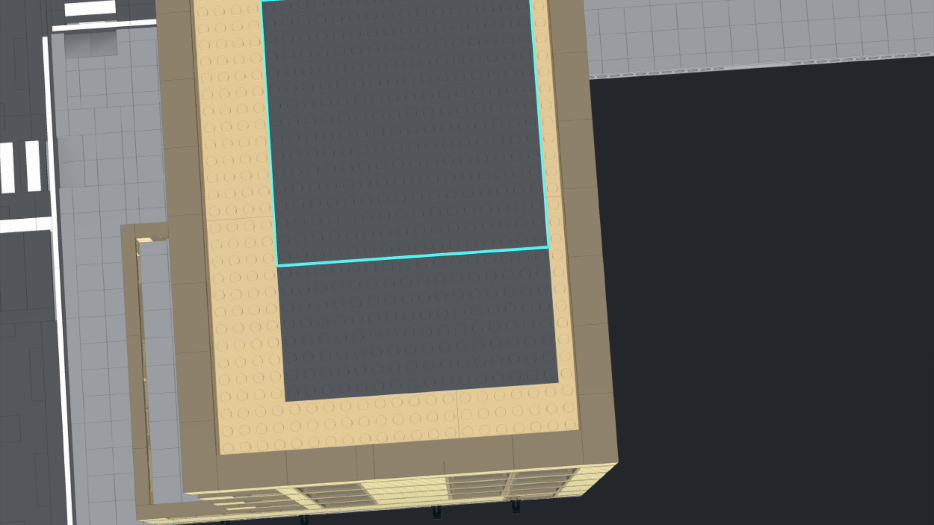
Add a dark grey 2x16 plate at the end of the roof covering and a copy along the terrace side
{"action": "left_click", "coordinate": [423, 410]}
{"action": "key", "text": "Escape"}
{"action": "left_click", "coordinate": [452, 405]}
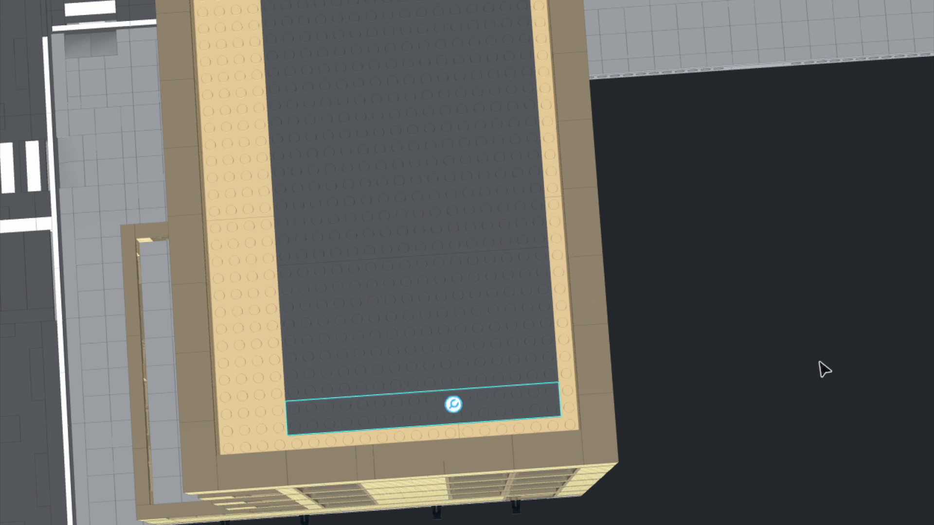
{"action": "key", "text": "ctrl+c"}
{"action": "key", "text": "ctrl+v"}
{"action": "key", "text": "Left"}
{"action": "left_click", "coordinate": [268, 301]}
Complete the two-stud-wide strip on the terrace side of the roof with a 2x10 plate
{"action": "middle_click_drag", "start_coordinate": [791, 213], "coordinate": [818, 243]}
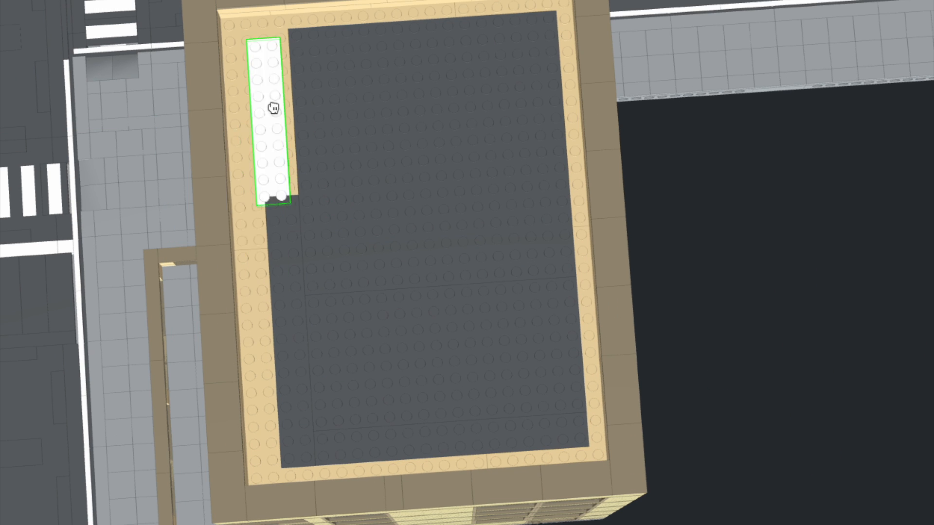
{"action": "left_click", "coordinate": [281, 117]}
{"action": "left_click", "coordinate": [286, 141]}
Fill the last one-stud-wide strip on the terrace side with dark grey 1x12 plates and a 1x2 plate
{"action": "key", "text": "Left"}
{"action": "left_click", "coordinate": [254, 139]}
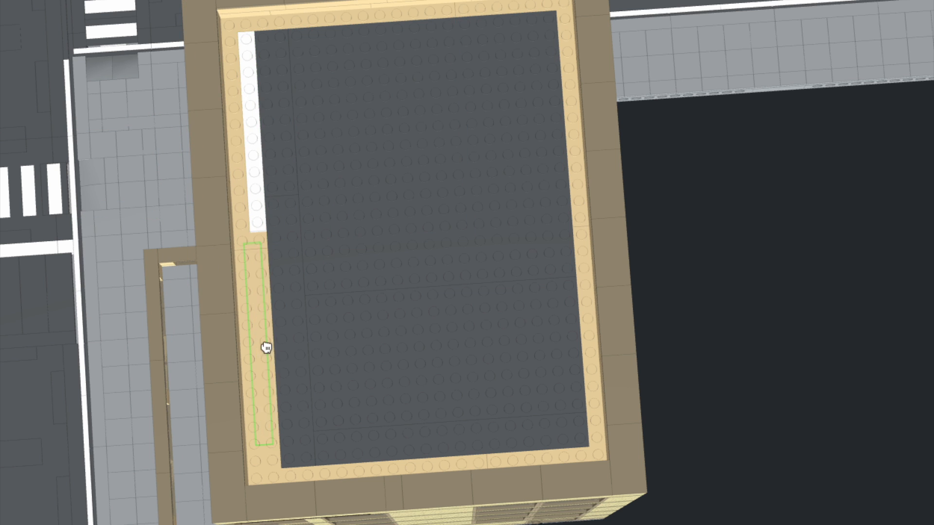
{"action": "left_click", "coordinate": [265, 341]}
{"action": "key", "text": "Escape"}
{"action": "left_click", "coordinate": [258, 214]}
{"action": "left_click", "coordinate": [261, 262], "text": "ctrl"}
{"action": "left_click", "coordinate": [274, 457]}
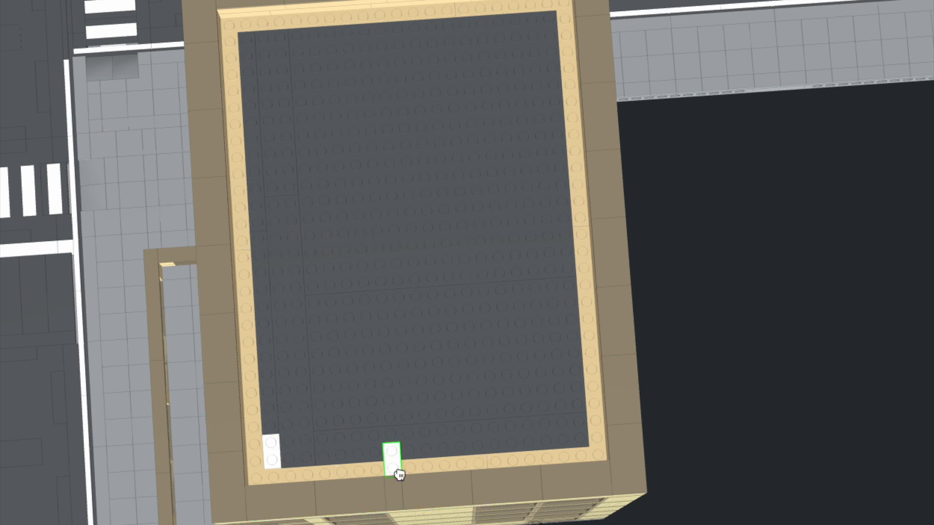
{"action": "right_click_drag", "start_coordinate": [817, 486], "coordinate": [141, 464]}
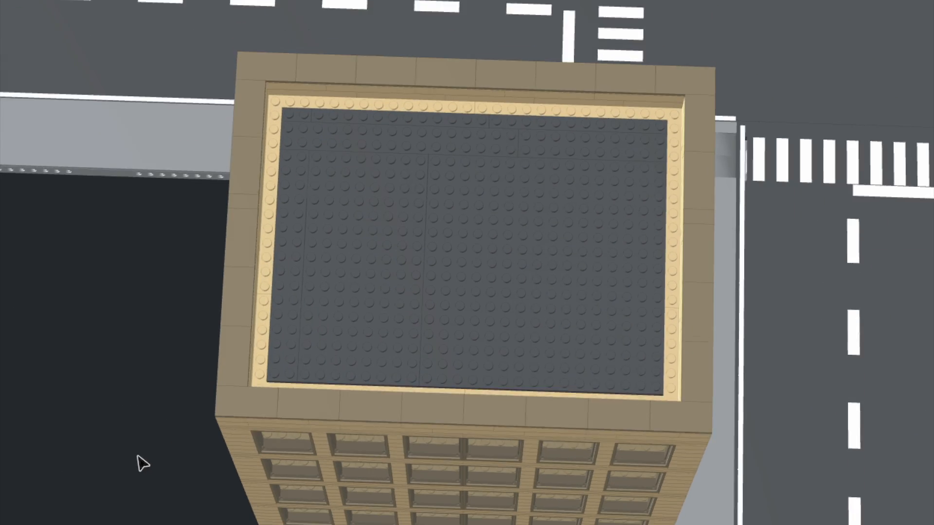
Place six 4x6 plates on the dark grey roof surface in two rows of three, with gaps between them
{"action": "scroll", "coordinate": [141, 464], "scroll_direction": "up", "scroll_amount": 1}
{"action": "left_click", "coordinate": [359, 305]}
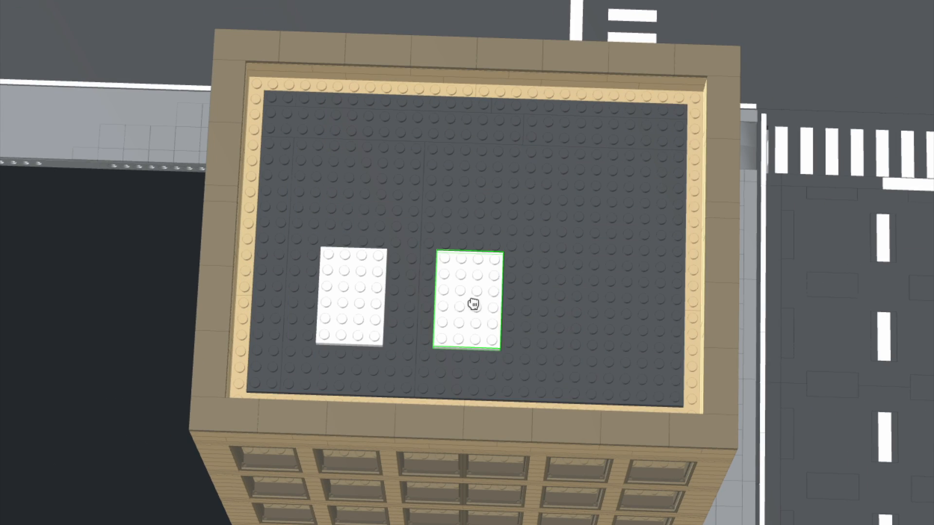
{"action": "left_click", "coordinate": [460, 305]}
{"action": "left_click", "coordinate": [554, 306]}
{"action": "left_click", "coordinate": [554, 182]}
{"action": "left_click", "coordinate": [458, 175]}
{"action": "left_click", "coordinate": [360, 172]}
{"action": "key", "text": "Escape"}
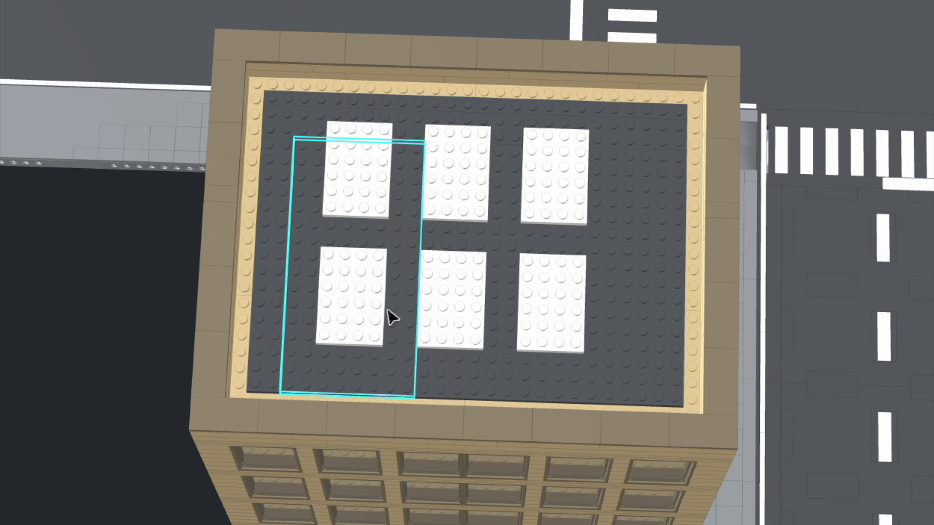
Select all six 4x6 roof plates and colour them light grey
{"action": "left_click", "coordinate": [352, 311]}
{"action": "left_click", "coordinate": [359, 195], "text": "ctrl"}
{"action": "left_click", "coordinate": [456, 192], "text": "ctrl"}
{"action": "left_click", "coordinate": [551, 198], "text": "ctrl"}
{"action": "left_click", "coordinate": [551, 302], "text": "ctrl"}
{"action": "left_click", "coordinate": [453, 302], "text": "ctrl"}
{"action": "left_click_drag", "start_coordinate": [567, 335], "coordinate": [587, 346]}
Cover the first two plates of the back row with light grey 2x2 round bricks, six on each plate
{"action": "right_click_drag", "start_coordinate": [213, 437], "coordinate": [146, 428]}
{"action": "left_click", "coordinate": [162, 444]}
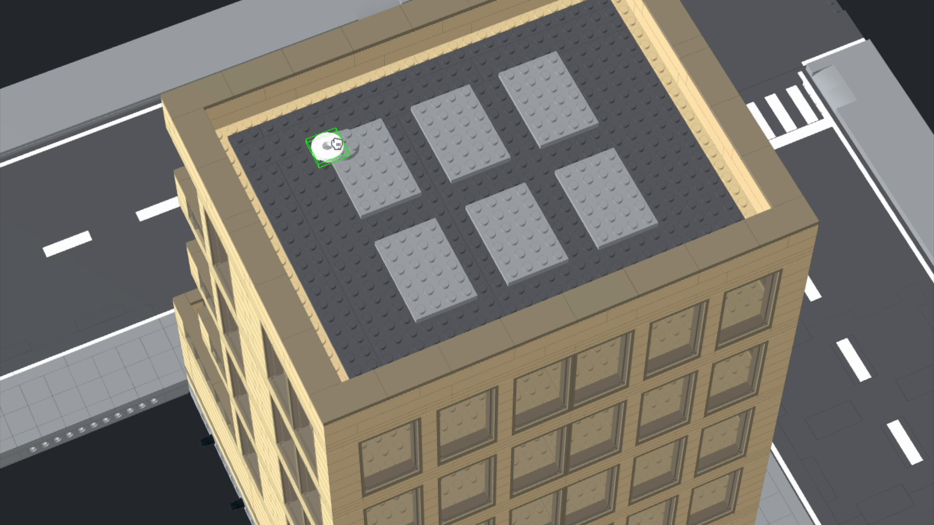
{"action": "left_click", "coordinate": [349, 141]}
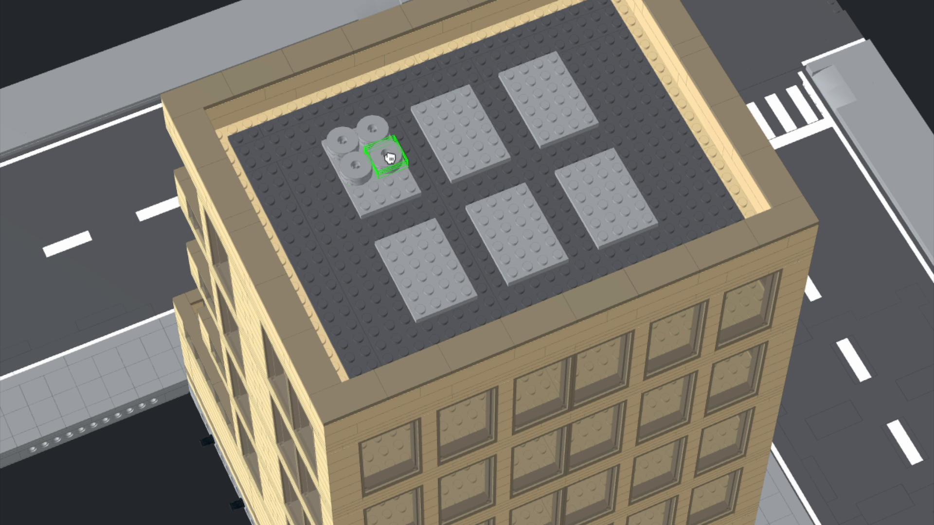
{"action": "left_click", "coordinate": [389, 157]}
{"action": "left_click", "coordinate": [372, 189]}
{"action": "left_click", "coordinate": [402, 179]}
{"action": "left_click", "coordinate": [430, 106]}
{"action": "left_click", "coordinate": [466, 155]}
{"action": "left_click", "coordinate": [495, 145]}
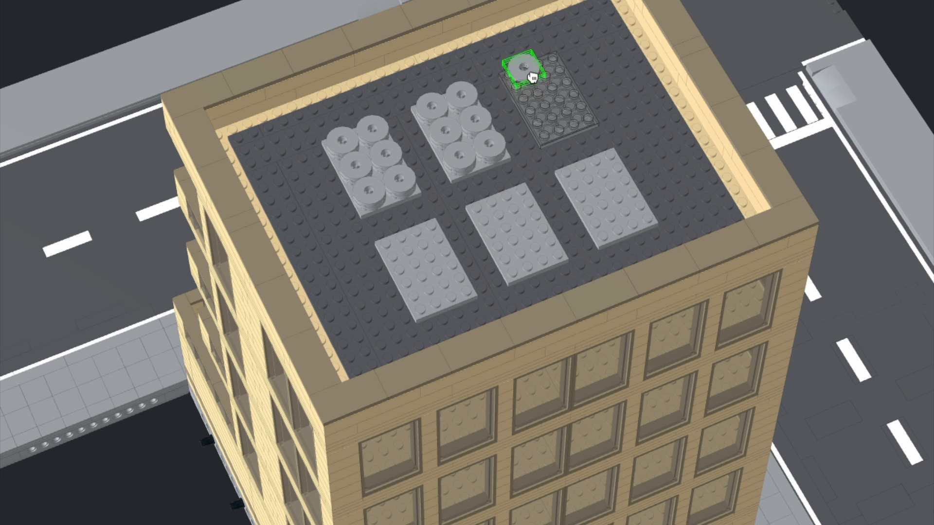
Cover the third plate of the back row with six light grey 2x2 round bricks
{"action": "left_click", "coordinate": [528, 80]}
{"action": "left_click", "coordinate": [555, 64]}
{"action": "left_click", "coordinate": [569, 84]}
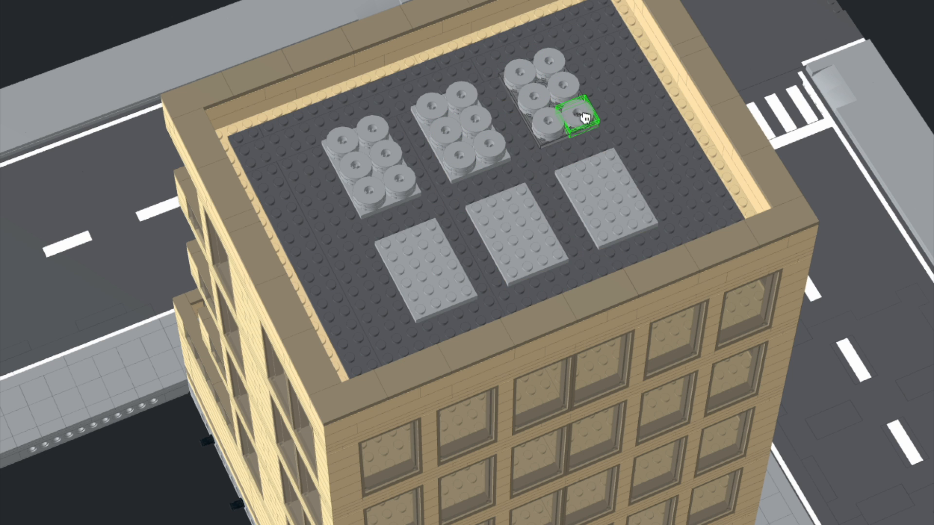
{"action": "left_click", "coordinate": [584, 117]}
{"action": "left_click", "coordinate": [580, 116]}
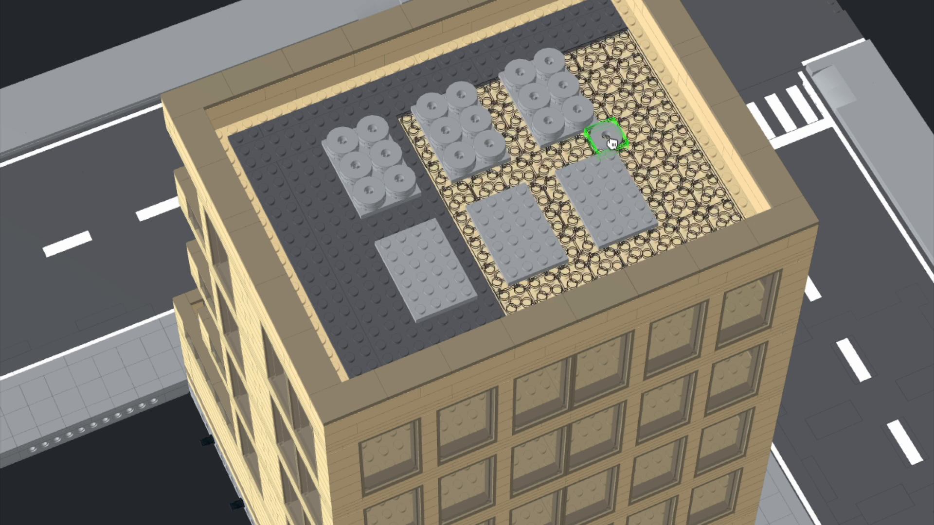
Cover the end plate of the front row, beside the finished third back plate, with six 2x2 round bricks
{"action": "left_click", "coordinate": [609, 164]}
{"action": "left_click", "coordinate": [580, 175]}
{"action": "left_click", "coordinate": [594, 201]}
{"action": "left_click", "coordinate": [624, 189]}
{"action": "left_click", "coordinate": [639, 216]}
{"action": "left_click", "coordinate": [613, 223]}
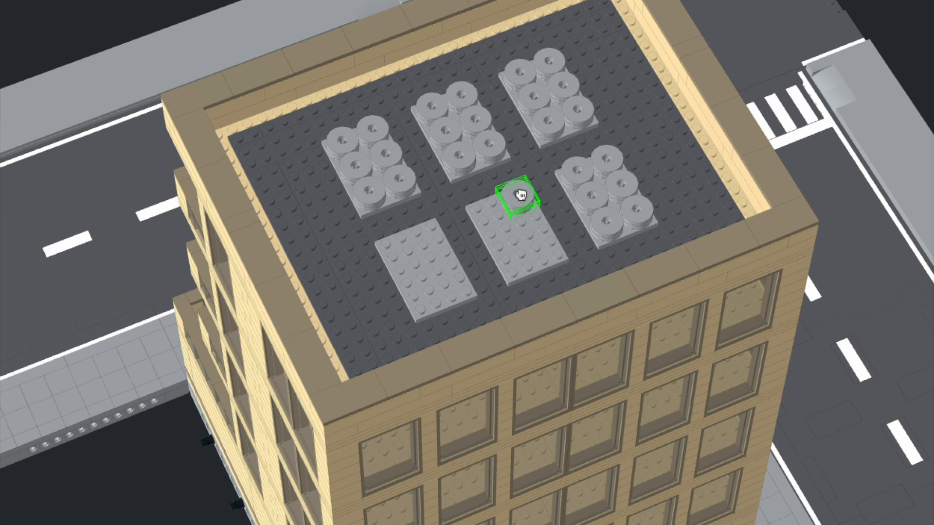
Fill the two remaining front-row plates with light grey 2x2 round bricks, six on each
{"action": "left_click", "coordinate": [517, 195]}
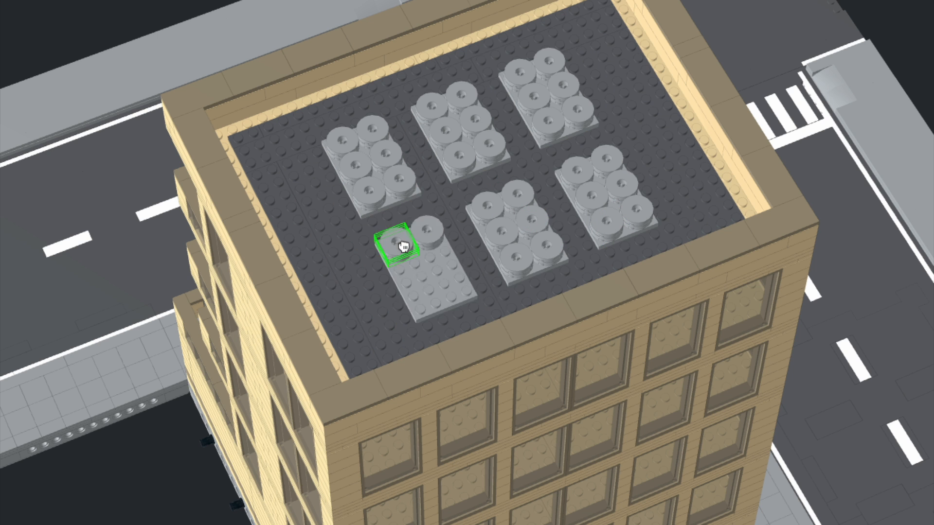
{"action": "left_click", "coordinate": [401, 245]}
{"action": "left_click", "coordinate": [415, 271]}
{"action": "left_click", "coordinate": [431, 296]}
Link the roof units in each row with four 2x2 plates and colour the plates light grey
{"action": "right_click_drag", "start_coordinate": [431, 295], "coordinate": [228, 442]}
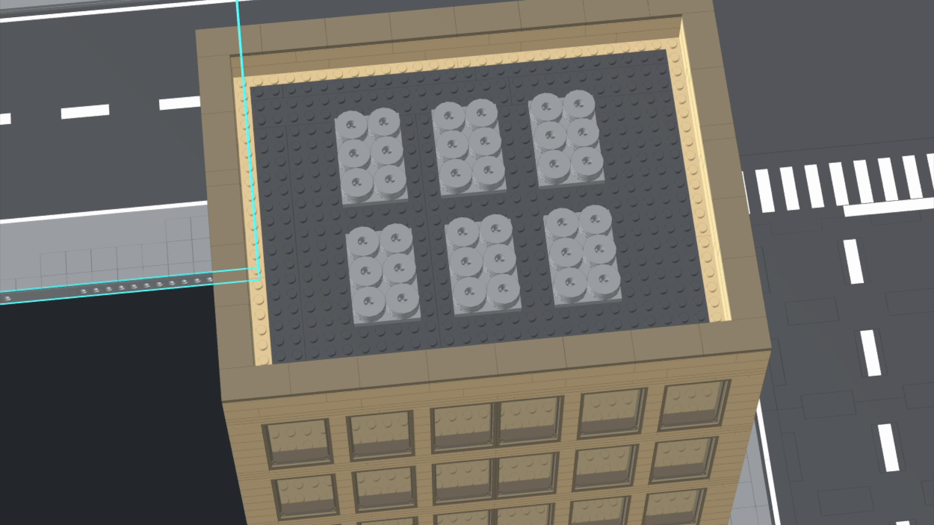
{"action": "key", "text": "Escape"}
{"action": "left_click", "coordinate": [533, 262]}
{"action": "left_click", "coordinate": [433, 271], "text": "ctrl"}
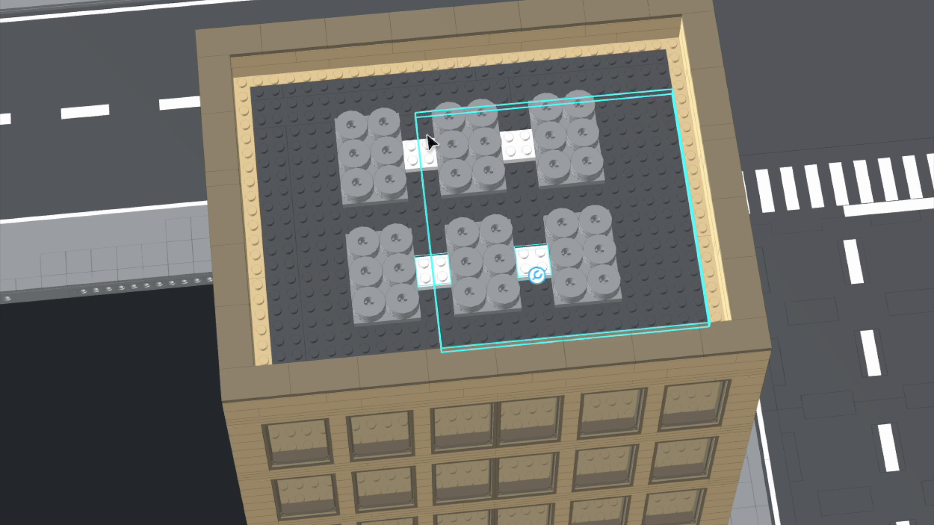
{"action": "left_click", "coordinate": [423, 150], "text": "ctrl"}
{"action": "left_click", "coordinate": [518, 144], "text": "ctrl"}
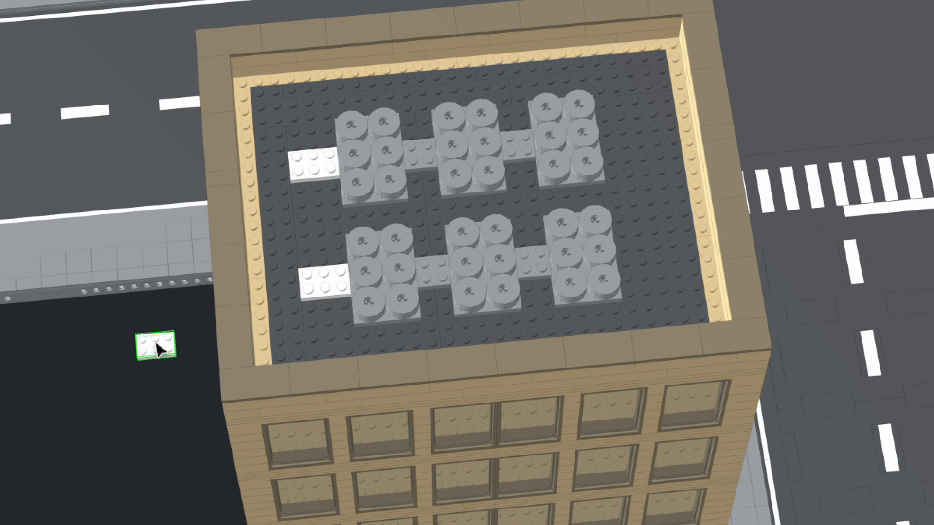
Extend both rows of roof units with light grey 2x3 plates and finish the links with smooth tiles and end slopes
{"action": "key", "text": "Escape"}
{"action": "left_click", "coordinate": [324, 283]}
{"action": "left_click", "coordinate": [314, 165], "text": "ctrl"}
{"action": "right_click_drag", "start_coordinate": [914, 311], "coordinate": [793, 280]}
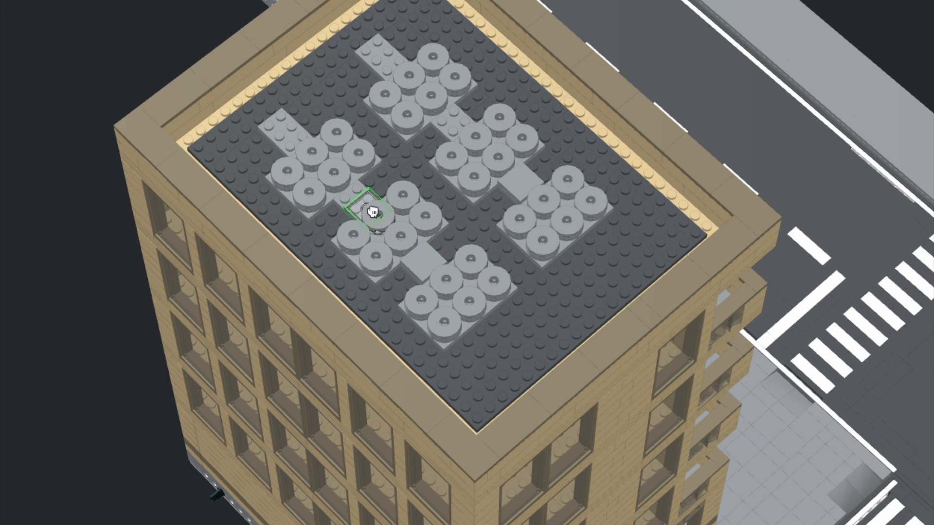
{"action": "right_click_drag", "start_coordinate": [157, 364], "coordinate": [209, 341]}
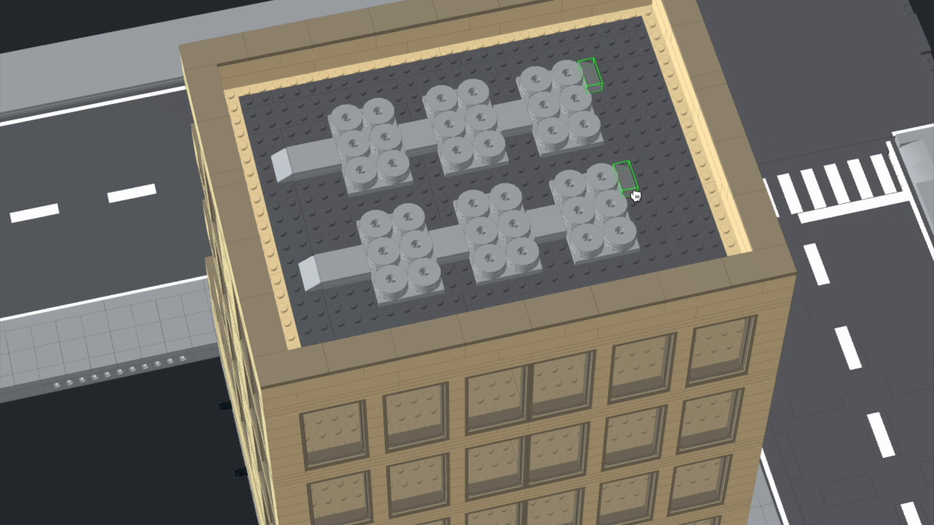
{"action": "right_click_drag", "start_coordinate": [626, 194], "coordinate": [149, 294]}
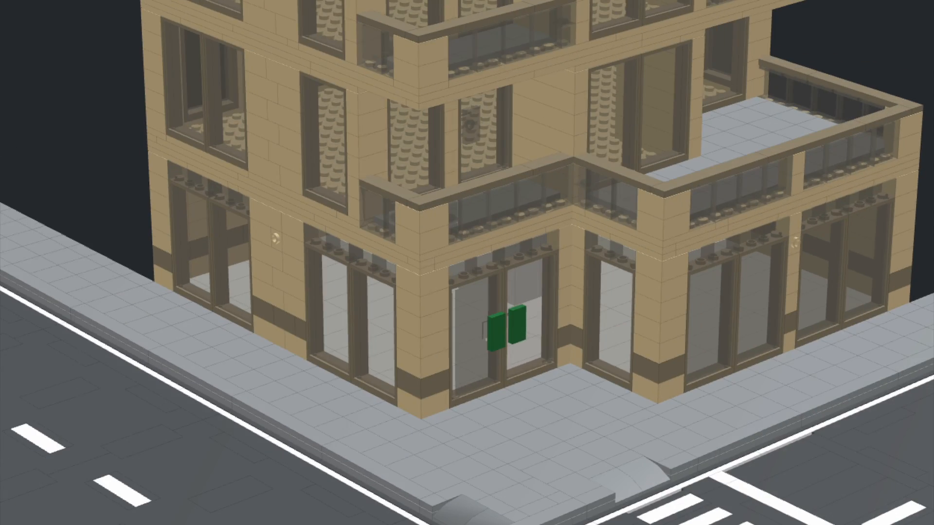
Mount a vertical sign of upright bricks on the street facade between the ground-floor windows and colour it dark green
{"action": "left_click_drag", "start_coordinate": [40, 158], "coordinate": [268, 209]}
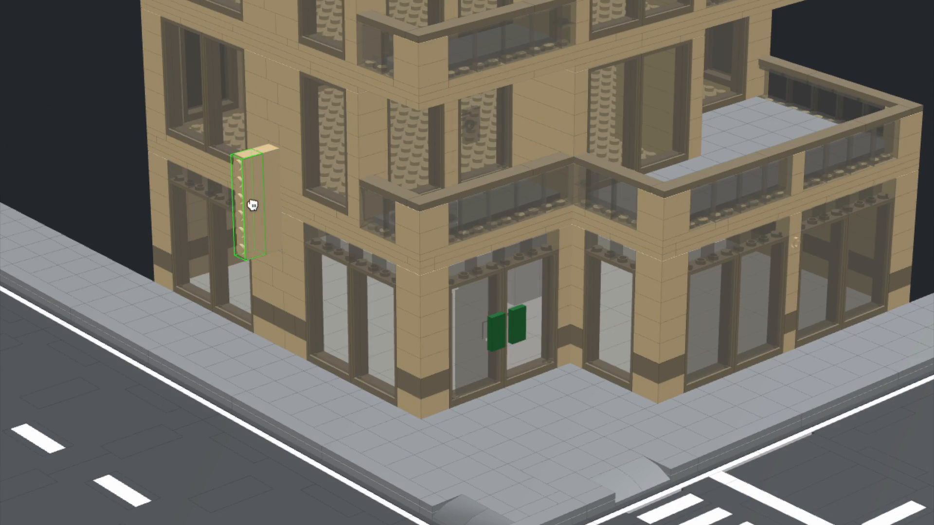
{"action": "left_click", "coordinate": [249, 201]}
{"action": "left_click", "coordinate": [266, 217]}
{"action": "left_click", "coordinate": [247, 214], "text": "ctrl"}
{"action": "left_click", "coordinate": [863, 29]}
{"action": "right_click_drag", "start_coordinate": [863, 29], "coordinate": [861, 23]}
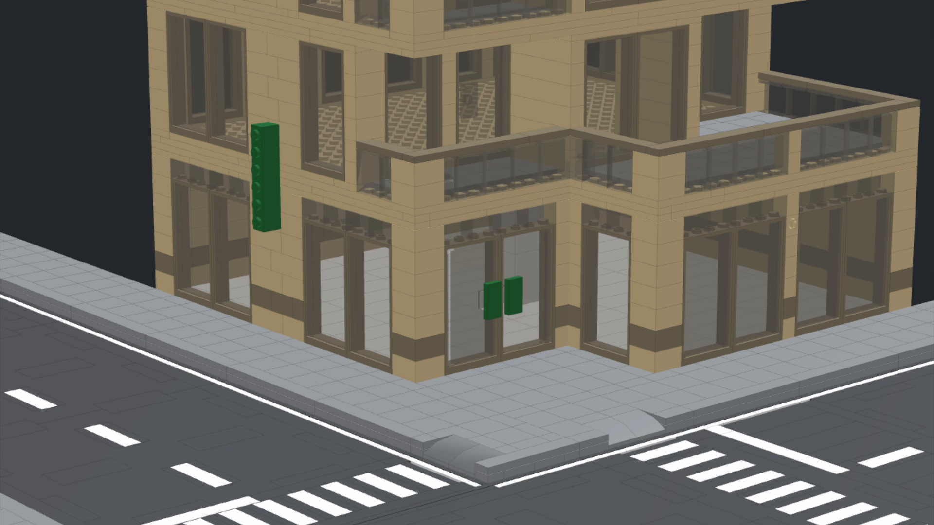
Finish the sign with a lime stripe and a second dark green layer, and duplicate it for the terrace-side facade
{"action": "key", "text": "Up"}
{"action": "left_click", "coordinate": [257, 179]}
{"action": "left_click", "coordinate": [249, 180]}
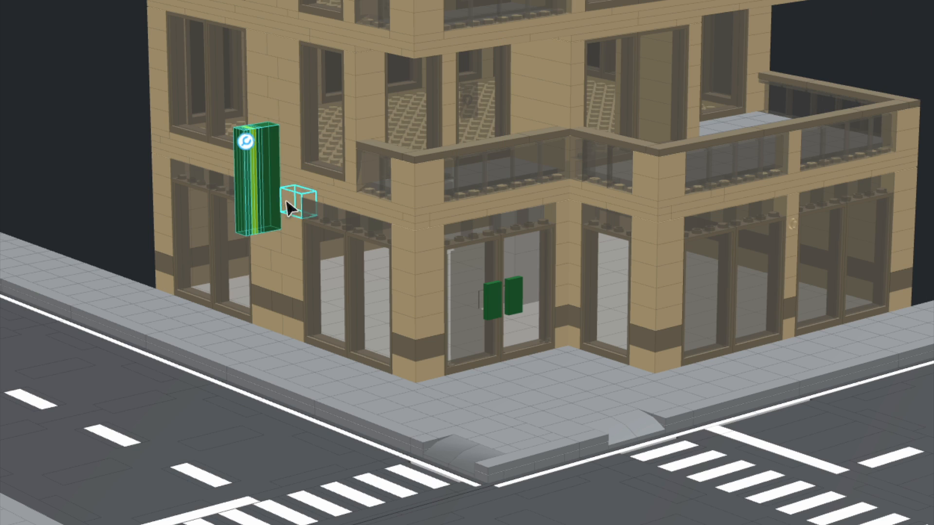
{"action": "key", "text": "ctrl+d"}
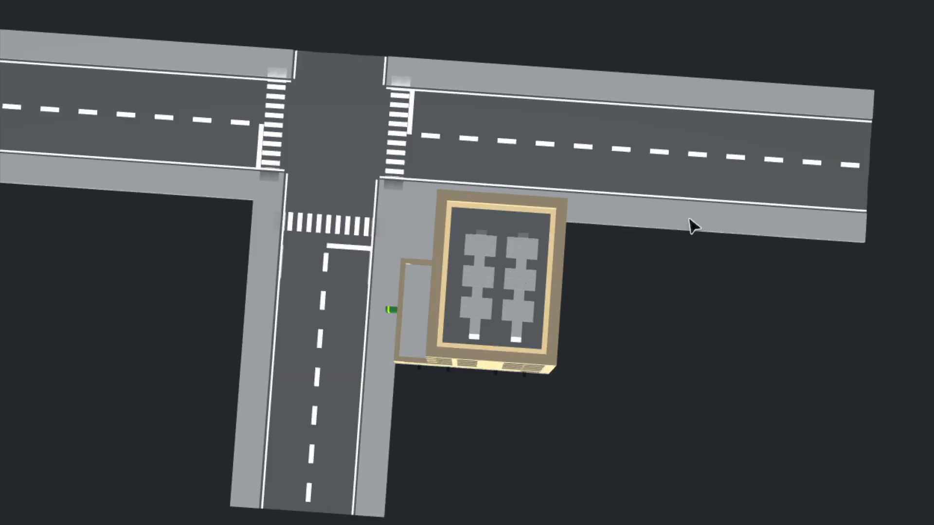
Select the building's parts together and group them
{"action": "middle_click_drag", "start_coordinate": [689, 219], "coordinate": [691, 222]}
{"action": "left_click_drag", "start_coordinate": [706, 448], "coordinate": [403, 220]}
{"action": "key", "text": "ctrl+g"}
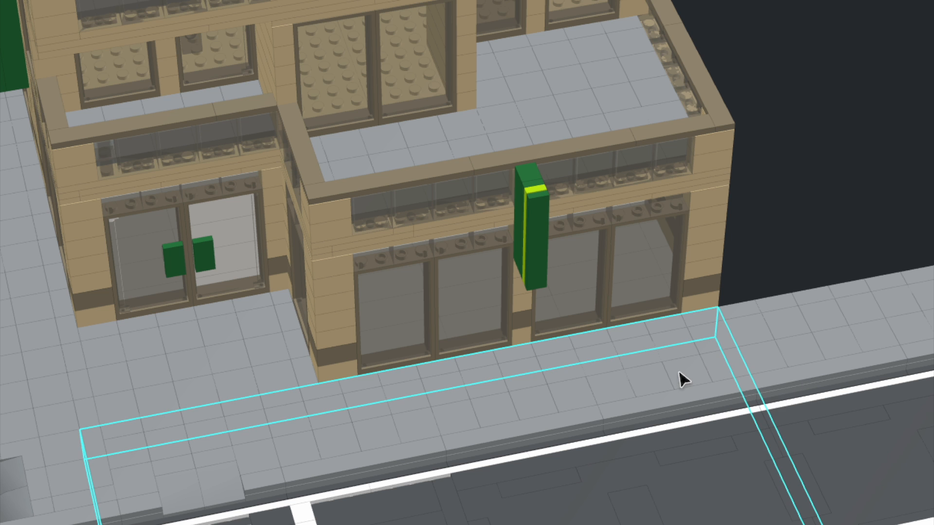
Replace two 2x2 tiles of the terrace-side sidewalk with light grey jumper plates
{"action": "left_click_drag", "start_coordinate": [679, 378], "coordinate": [719, 346]}
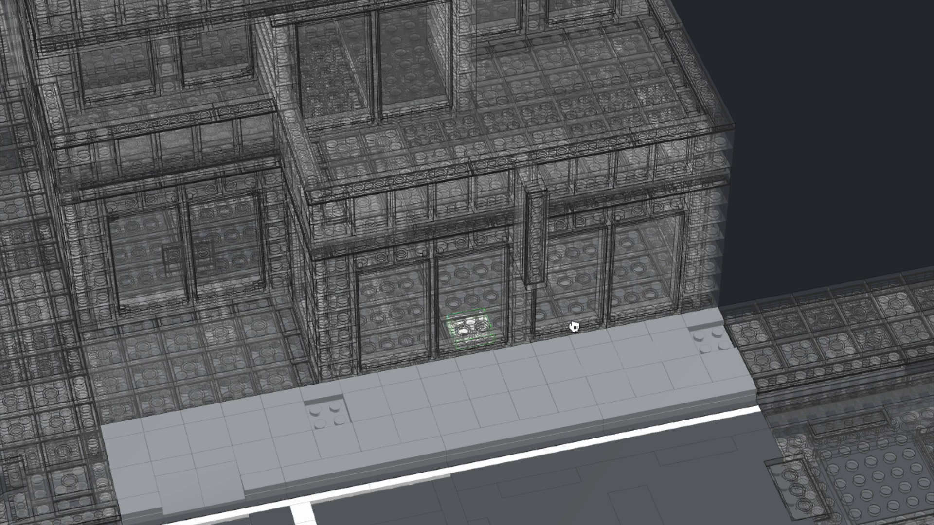
{"action": "left_click_drag", "start_coordinate": [574, 327], "coordinate": [341, 406]}
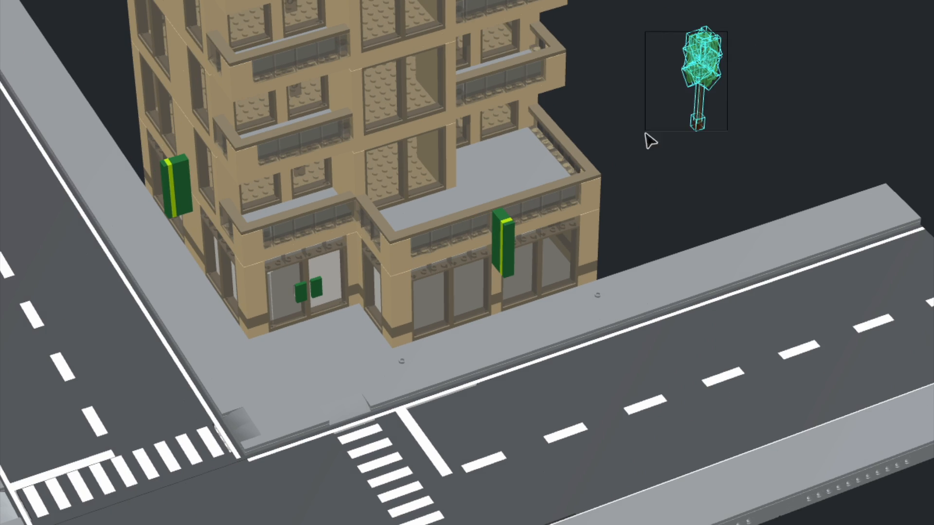
Select the whole tree and stand it on the far jumper plate of the terrace-side sidewalk
{"action": "left_click_drag", "start_coordinate": [645, 134], "coordinate": [645, 133]}
{"action": "left_click_drag", "start_coordinate": [702, 126], "coordinate": [647, 242]}
{"action": "right_click_drag", "start_coordinate": [647, 145], "coordinate": [690, 136]}
{"action": "scroll", "coordinate": [649, 272], "scroll_direction": "up", "scroll_amount": 8}
{"action": "left_click_drag", "start_coordinate": [406, 141], "coordinate": [375, 277]}
Paste a copy of the tree and stand it on the jumper plate near the entrance corner
{"action": "middle_click_drag", "start_coordinate": [443, 152], "coordinate": [609, 65]}
{"action": "scroll", "coordinate": [608, 64], "scroll_direction": "down", "scroll_amount": 5}
{"action": "middle_click_drag", "start_coordinate": [312, 260], "coordinate": [452, 229]}
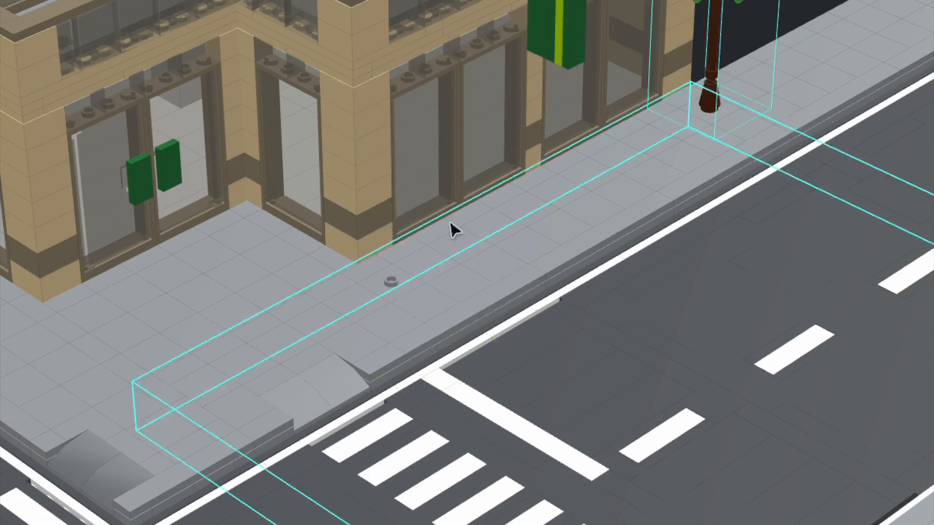
{"action": "key", "text": "ctrl+v"}
{"action": "left_click_drag", "start_coordinate": [802, 2], "coordinate": [431, 225]}
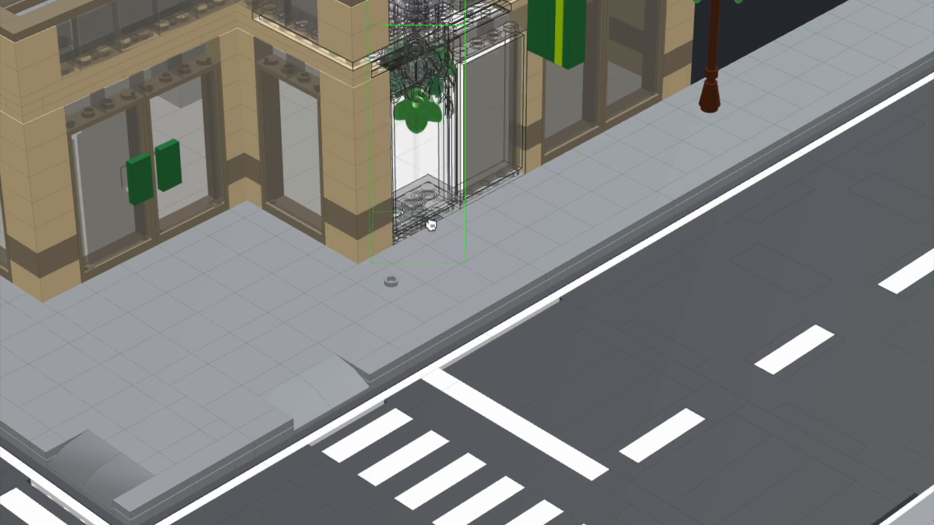
{"action": "right_click_drag", "start_coordinate": [431, 226], "coordinate": [501, 275]}
{"action": "scroll", "coordinate": [501, 275], "scroll_direction": "down", "scroll_amount": 4}
{"action": "left_click_drag", "start_coordinate": [501, 276], "coordinate": [505, 279]}
{"action": "right_click_drag", "start_coordinate": [504, 279], "coordinate": [389, 204]}
Open the road section along the other facade for editing and replace two 2x2 sidewalk tiles with jumper plates
{"action": "left_click", "coordinate": [825, 59]}
{"action": "scroll", "coordinate": [809, 71], "scroll_direction": "down", "scroll_amount": 5}
{"action": "right_click_drag", "start_coordinate": [825, 59], "coordinate": [608, 209]}
{"action": "scroll", "coordinate": [432, 384], "scroll_direction": "up", "scroll_amount": 8}
{"action": "left_click", "coordinate": [432, 384]}
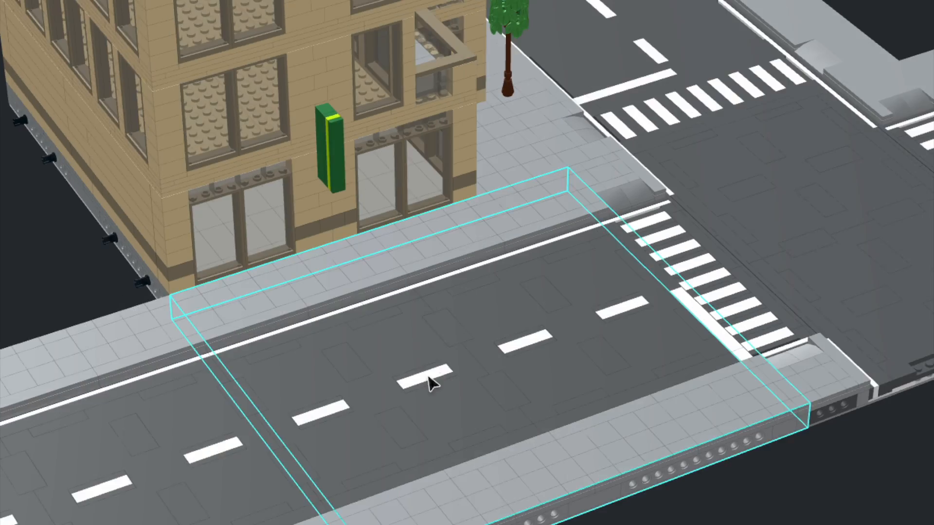
{"action": "middle_click_drag", "start_coordinate": [432, 383], "coordinate": [477, 349]}
{"action": "right_click", "coordinate": [485, 269]}
{"action": "mouse_move", "coordinate": [543, 480]}
{"action": "left_click", "coordinate": [609, 514]}
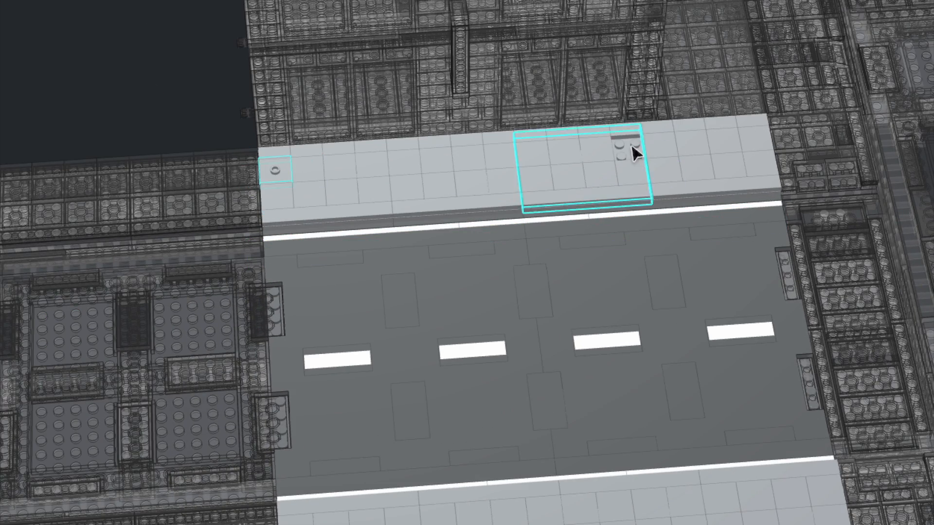
Copy the tree and stand two copies on the jumper plates of the second street's sidewalk
{"action": "right_click_drag", "start_coordinate": [608, 272], "coordinate": [815, 215]}
{"action": "left_click", "coordinate": [790, 146]}
{"action": "key", "text": "ctrl+c"}
{"action": "key", "text": "ctrl+v"}
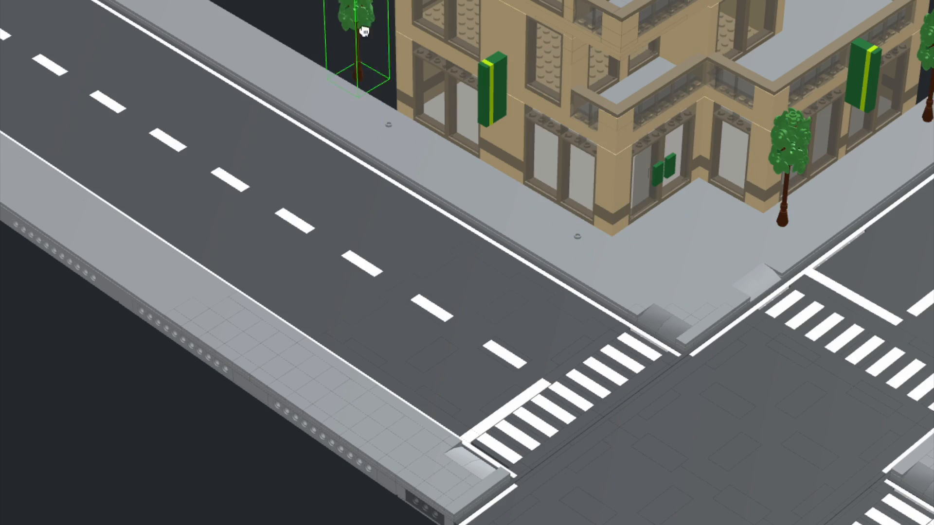
{"action": "left_click_drag", "start_coordinate": [358, 72], "coordinate": [573, 234]}
{"action": "right_click_drag", "start_coordinate": [574, 235], "coordinate": [533, 223]}
{"action": "right_click_drag", "start_coordinate": [233, 188], "coordinate": [413, 175]}
{"action": "left_click_drag", "start_coordinate": [360, 60], "coordinate": [383, 99]}
Open the building group, set two jumper plates into the pavement before the entrance, and colour them light grey
{"action": "scroll", "coordinate": [182, 363], "scroll_direction": "down", "scroll_amount": 5}
{"action": "right_click_drag", "start_coordinate": [181, 363], "coordinate": [671, 214]}
{"action": "scroll", "coordinate": [432, 324], "scroll_direction": "up", "scroll_amount": 4}
{"action": "double_click", "coordinate": [431, 324]}
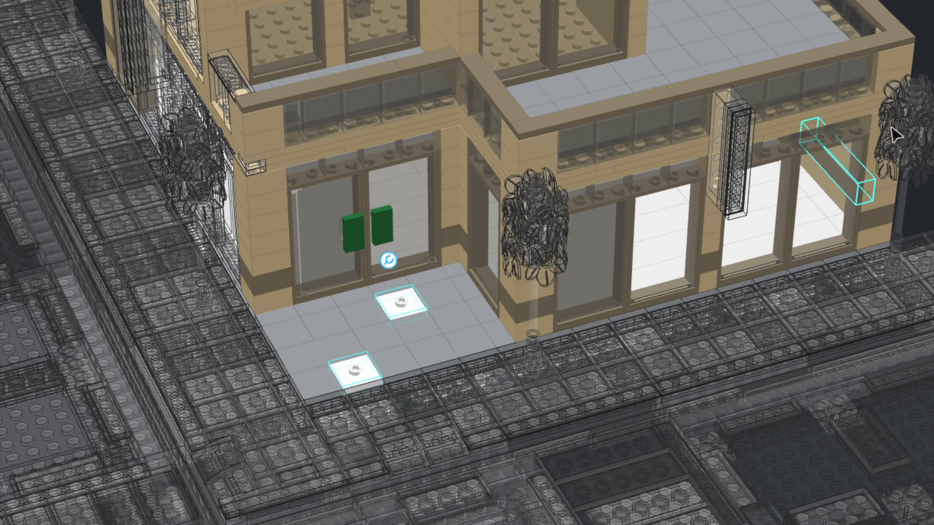
{"action": "left_click", "coordinate": [932, 13]}
{"action": "right_click_drag", "start_coordinate": [2, 136], "coordinate": [1, 93]}
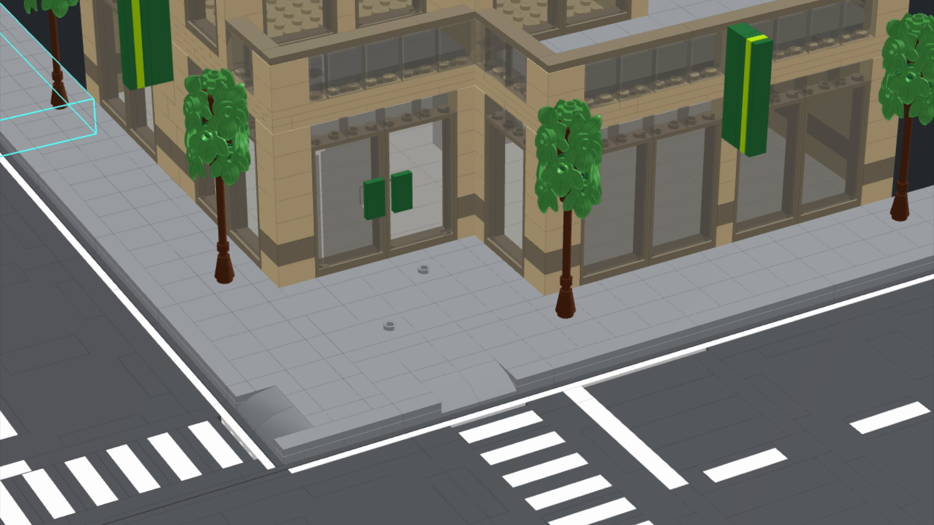
Assemble a minifigure with dark red torso, dark blue legs and yellow head on the outer entrance jumper plate
{"action": "left_click_drag", "start_coordinate": [0, 336], "coordinate": [255, 354]}
{"action": "right_click_drag", "start_coordinate": [416, 316], "coordinate": [323, 296]}
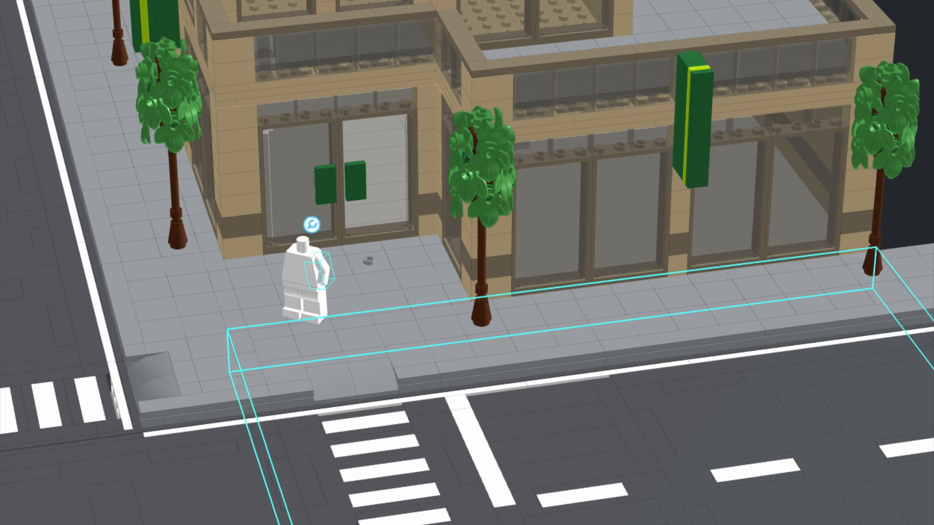
{"action": "left_click_drag", "start_coordinate": [1, 350], "coordinate": [292, 379]}
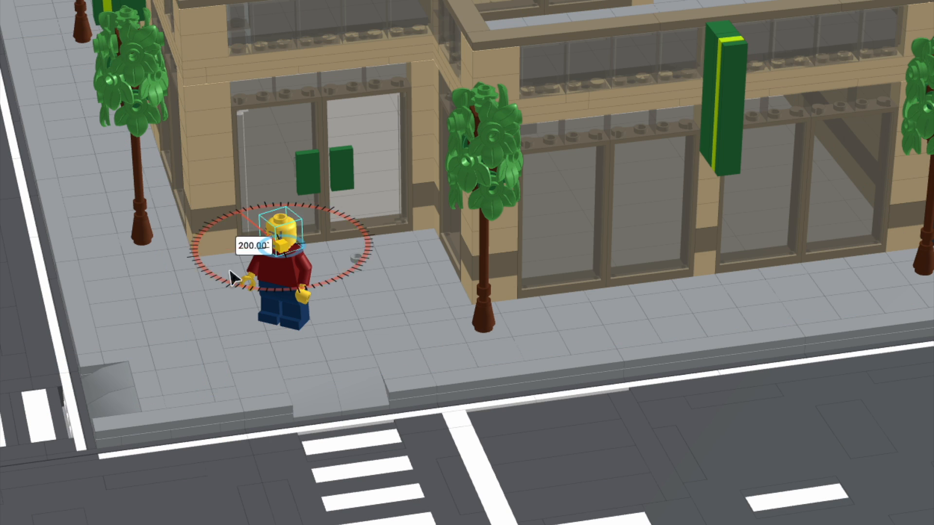
Turn the minifigure's head to face the street corner and fit a hairpiece on it
{"action": "left_click_drag", "start_coordinate": [229, 271], "coordinate": [200, 252]}
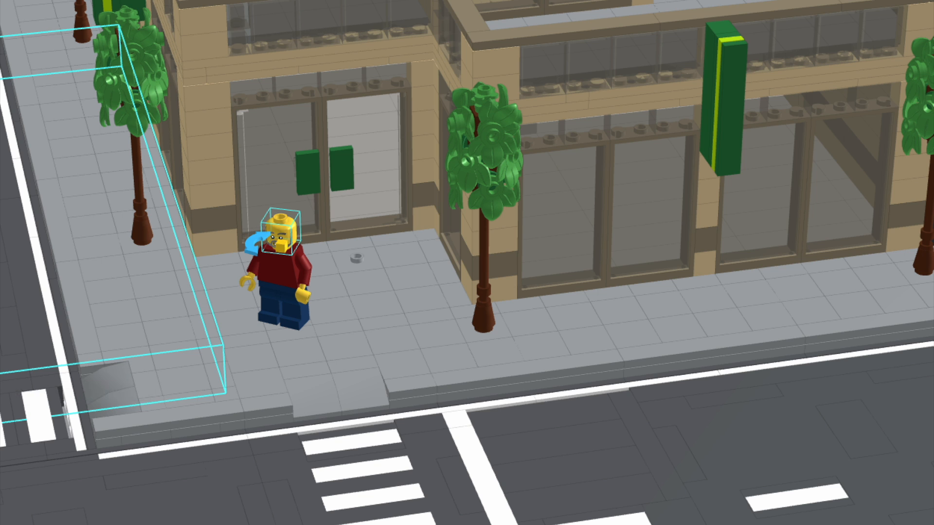
{"action": "key", "text": "Escape"}
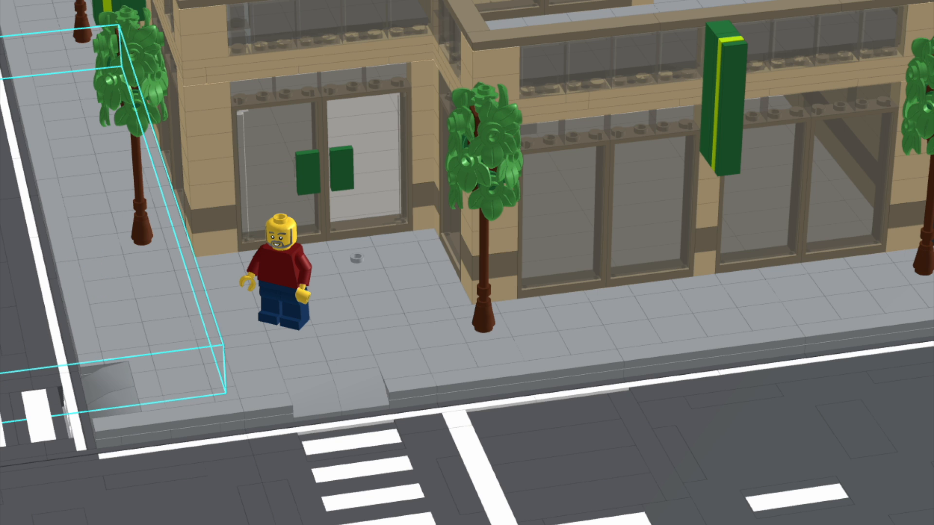
{"action": "left_click", "coordinate": [1, 331]}
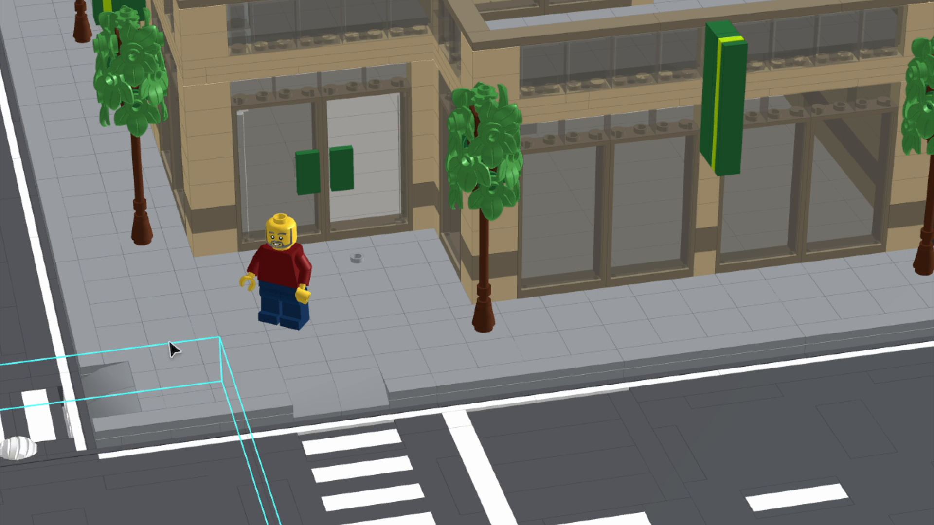
{"action": "left_click", "coordinate": [283, 223]}
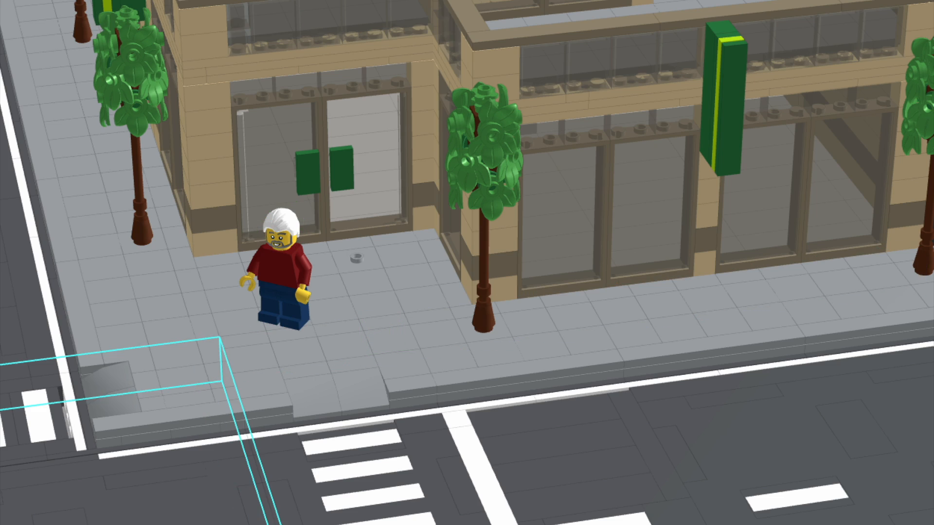
Examine the finished corner building from the entrance up to the roof and in its whole street setting
{"action": "scroll", "coordinate": [817, 80], "scroll_direction": "down", "scroll_amount": 12}
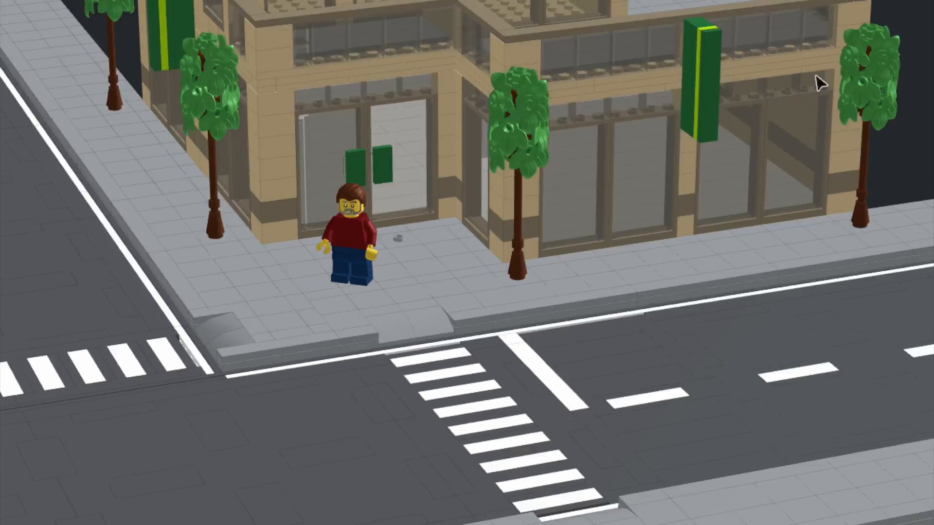
{"action": "middle_click_drag", "start_coordinate": [811, 83], "coordinate": [736, 161]}
{"action": "mouse_move", "coordinate": [733, 154]}
{"action": "right_mouse_down"}
{"action": "mouse_move", "coordinate": [752, 150]}
{"action": "mouse_move", "coordinate": [743, 155]}
{"action": "right_mouse_up"}
{"action": "scroll", "coordinate": [744, 165], "scroll_direction": "up", "scroll_amount": 6}
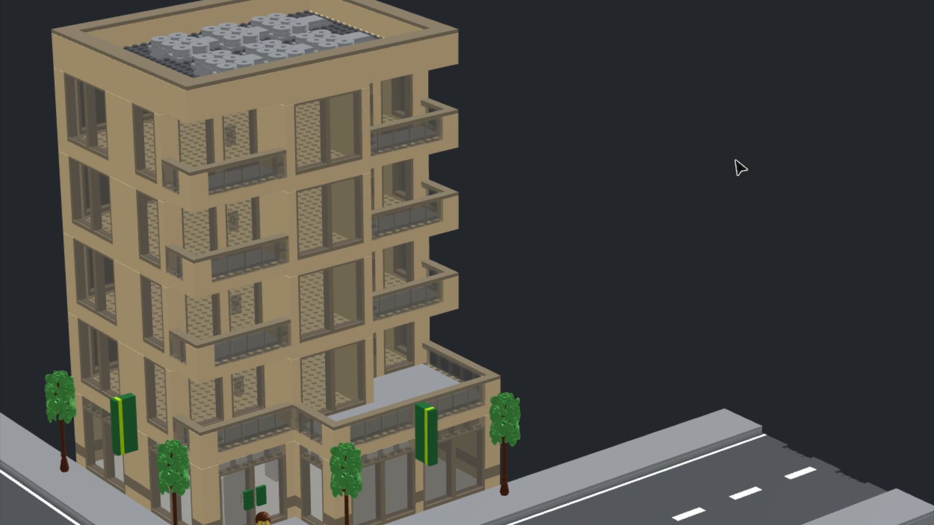
{"action": "scroll", "coordinate": [766, 170], "scroll_direction": "down", "scroll_amount": 3}
{"action": "middle_click_drag", "start_coordinate": [717, 206], "coordinate": [781, 147]}
{"action": "scroll", "coordinate": [781, 147], "scroll_direction": "down", "scroll_amount": 5}
{"action": "right_click_drag", "start_coordinate": [781, 146], "coordinate": [787, 148]}
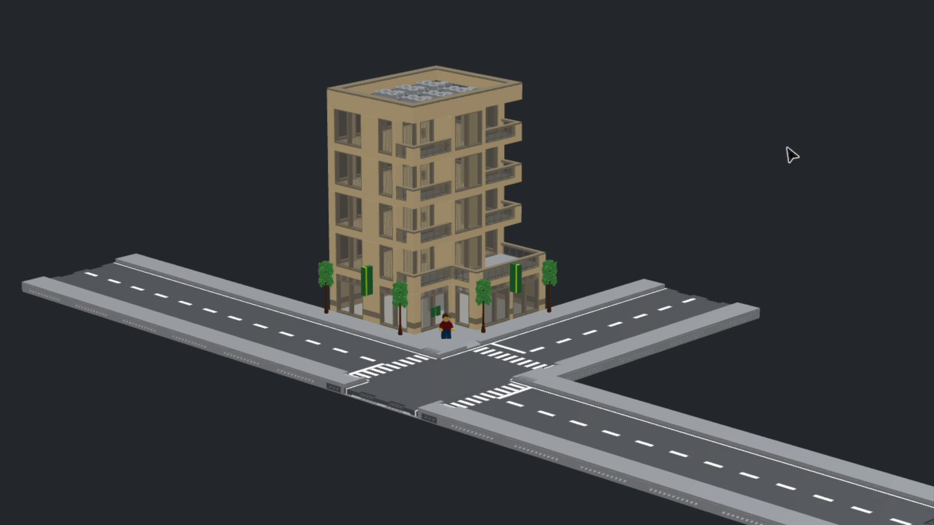